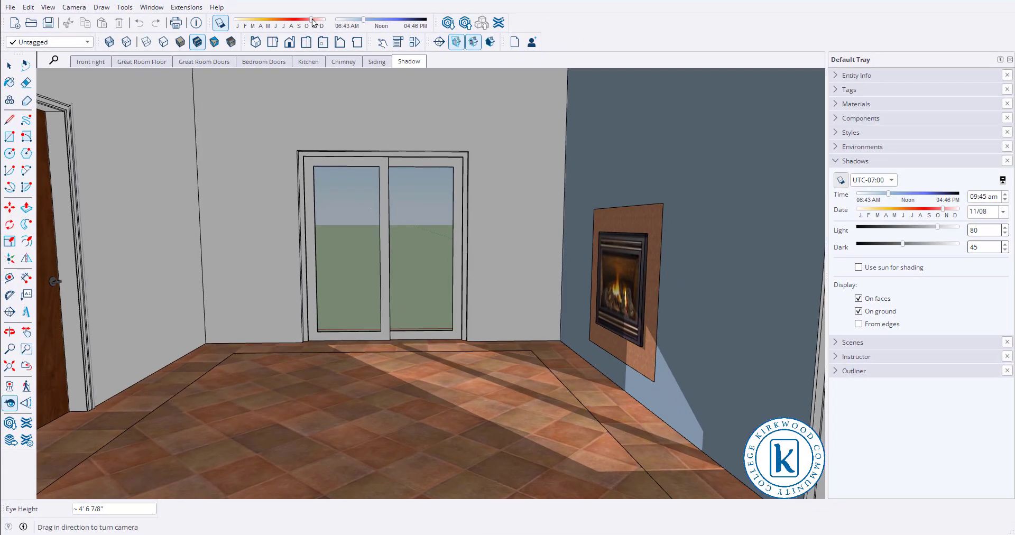
Step: Preview the room's shadows with a later November date and an afternoon time
{"action": "mouse_move", "coordinate": [312, 21]}
{"action": "left_mouse_down"}
{"action": "mouse_move", "coordinate": [284, 18]}
{"action": "mouse_move", "coordinate": [314, 24]}
{"action": "left_mouse_up"}
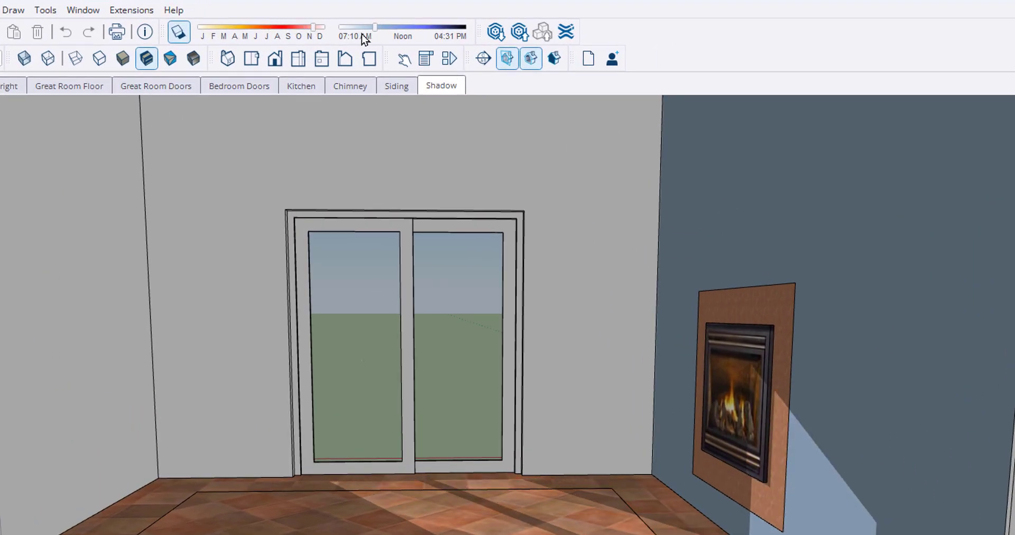
{"action": "left_click_drag", "start_coordinate": [376, 27], "coordinate": [426, 28]}
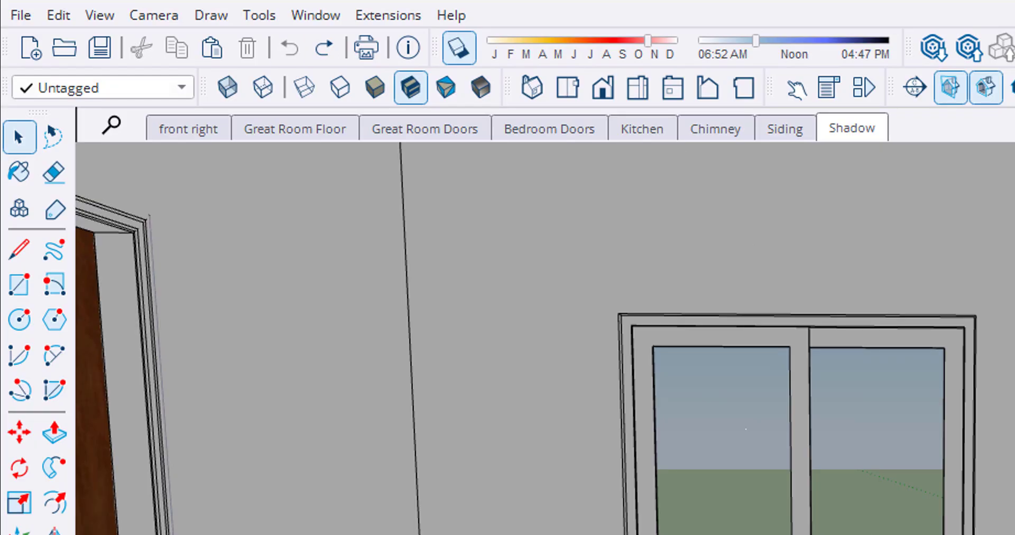
Step: Open the model's geo-location settings and start adding a location from the map
{"action": "left_click", "coordinate": [30, 17]}
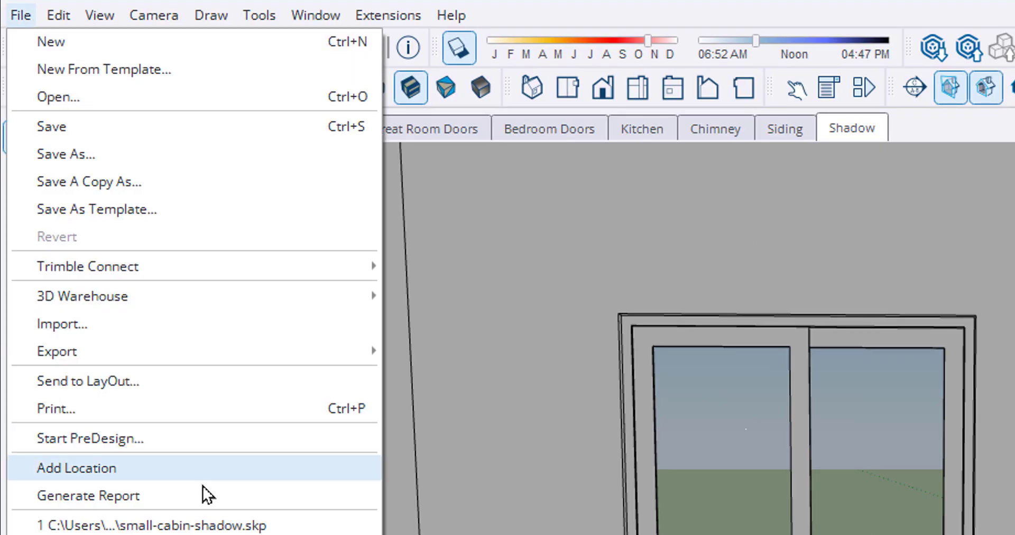
{"action": "left_click", "coordinate": [593, 18]}
{"action": "left_click", "coordinate": [331, 21]}
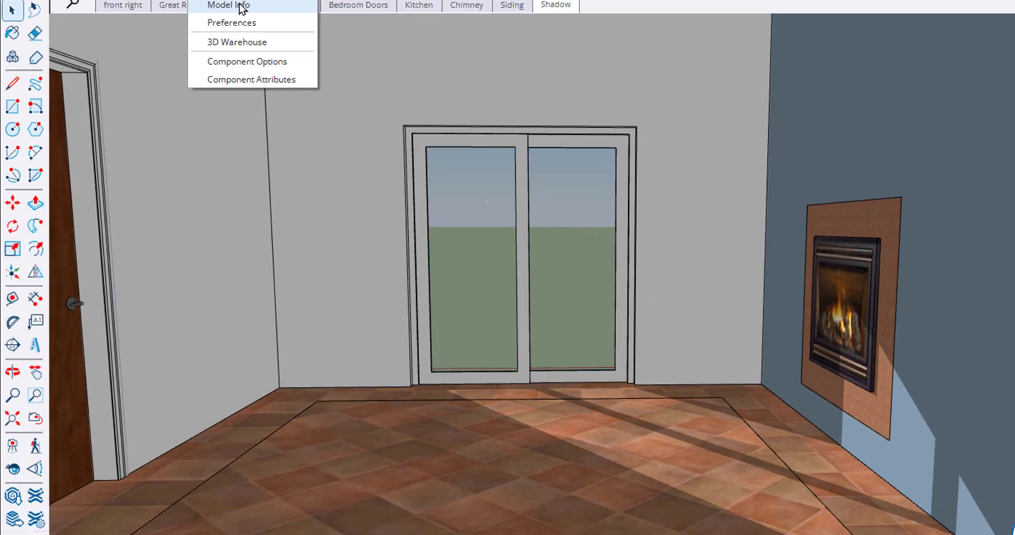
{"action": "left_click", "coordinate": [365, 130]}
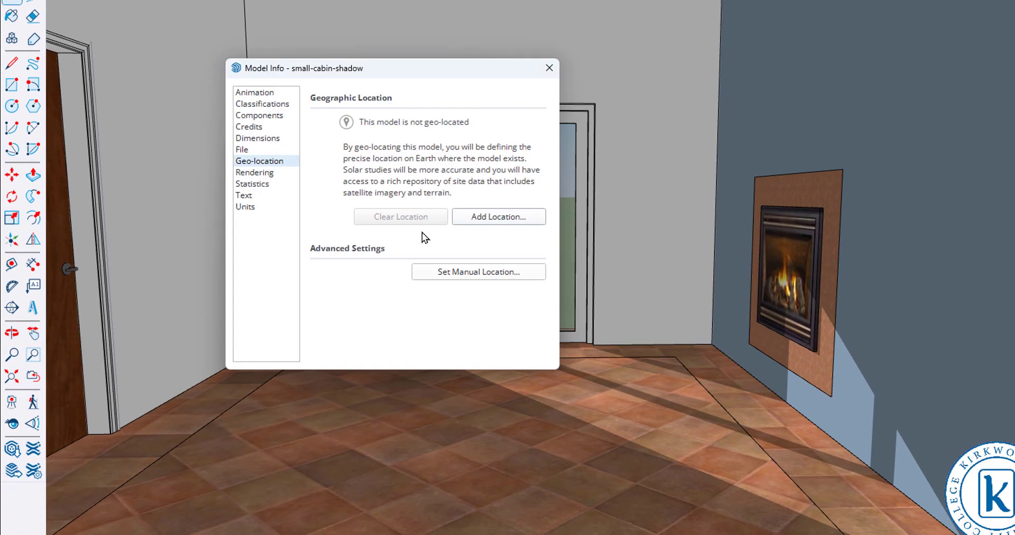
{"action": "left_click", "coordinate": [508, 222]}
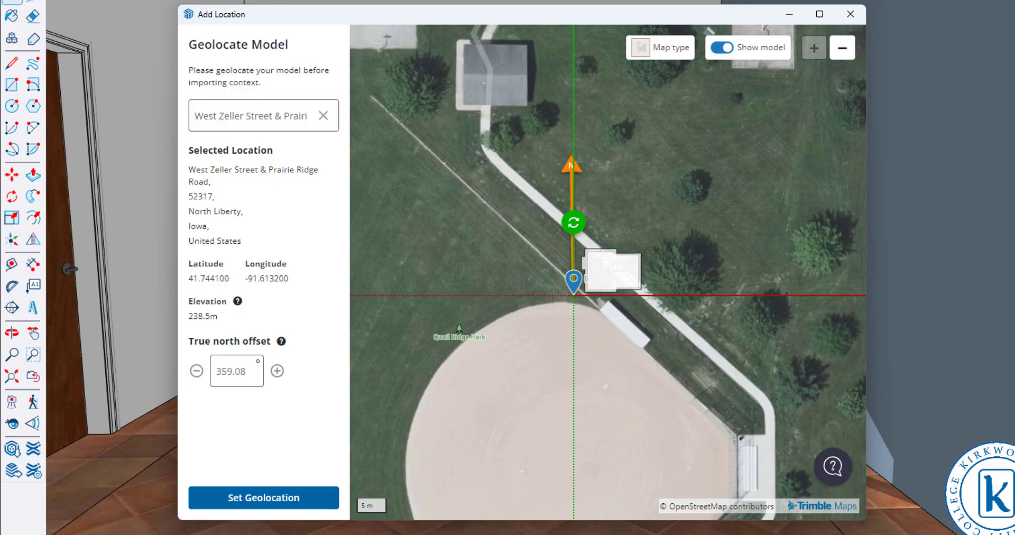
Step: Search for Denver Colorado as the model's location and choose the Denver, CO, US result
{"action": "left_click", "coordinate": [275, 117]}
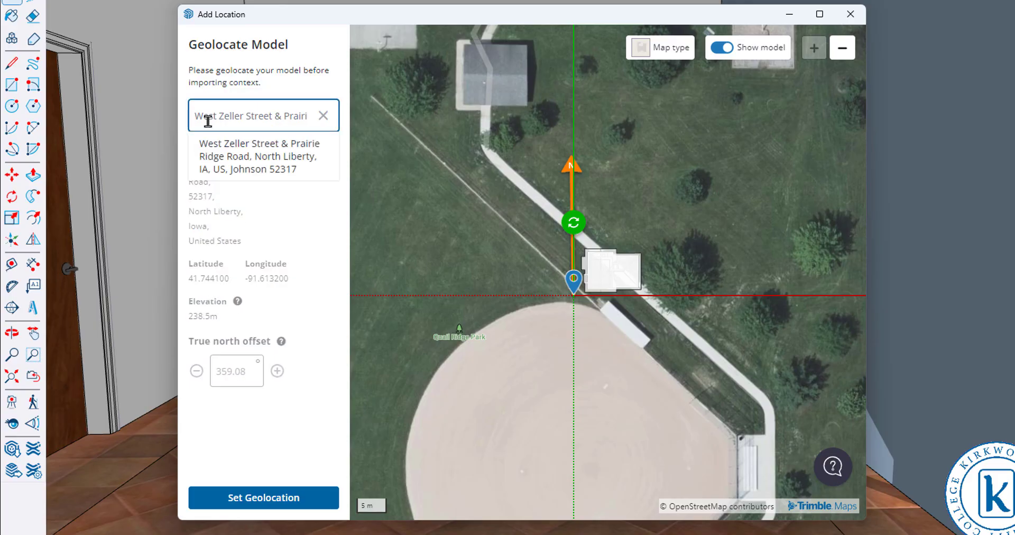
{"action": "left_click_drag", "start_coordinate": [194, 115], "coordinate": [348, 112]}
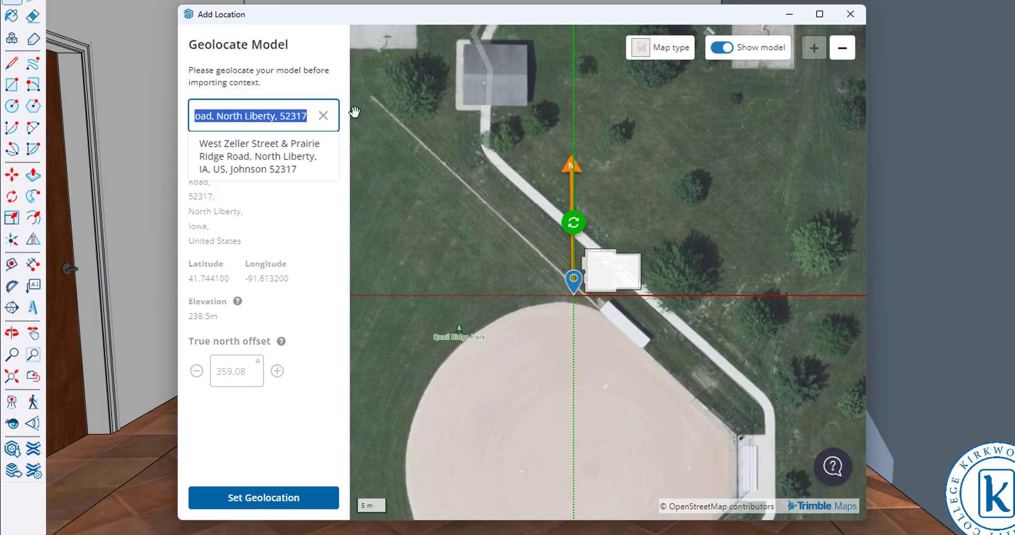
{"action": "type", "text": "Den"}
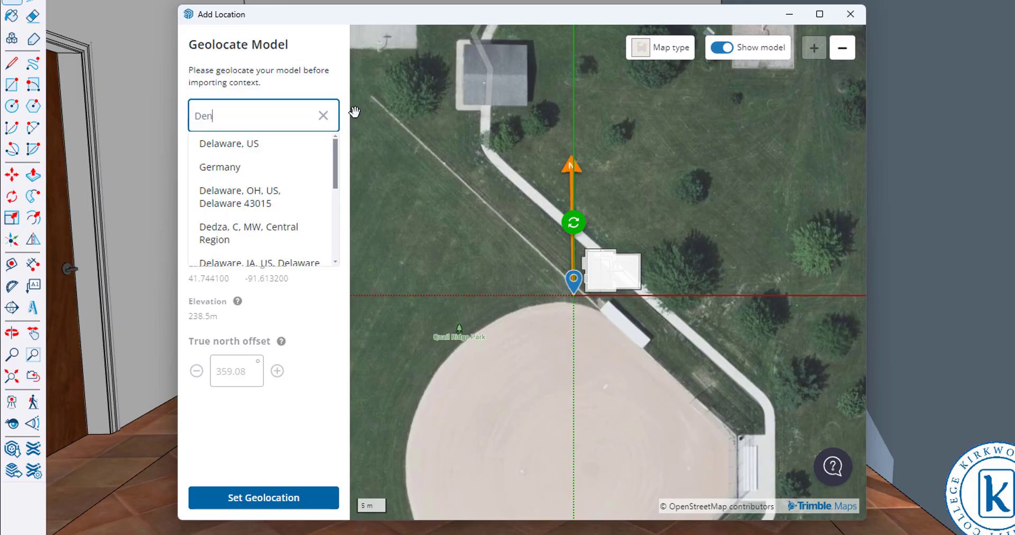
{"action": "type", "text": "ver"}
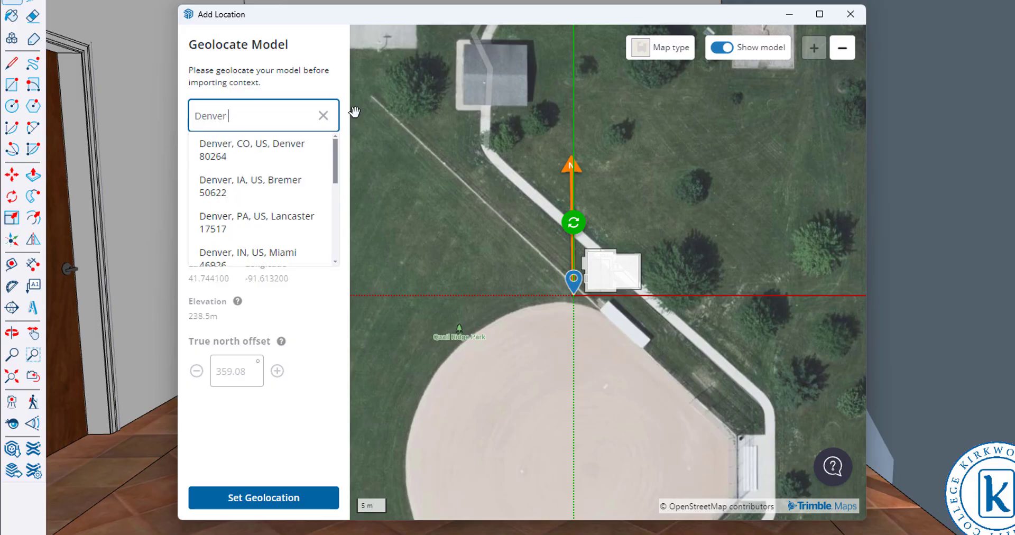
{"action": "type", "text": " Colorado"}
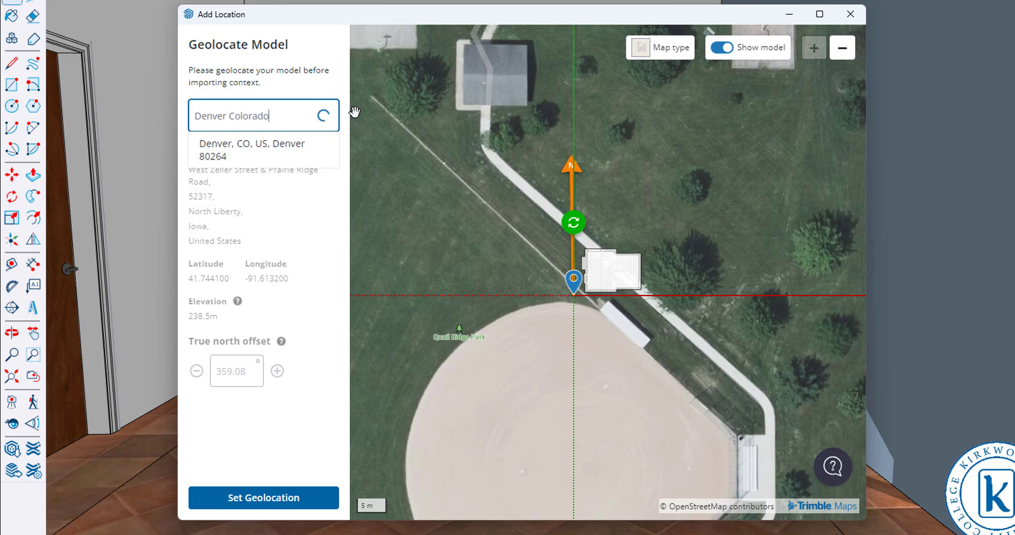
{"action": "left_click", "coordinate": [243, 153]}
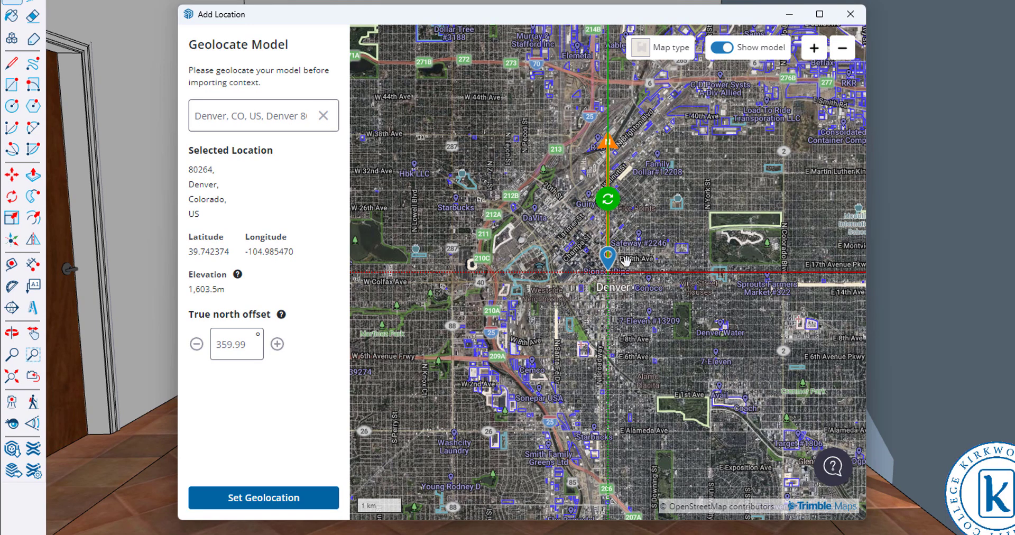
Step: Move the location pin onto the open grass of City Park Golf Course just north of E 23rd Ave and set the geolocation
{"action": "scroll", "coordinate": [697, 257], "scroll_direction": "up", "scroll_amount": 2}
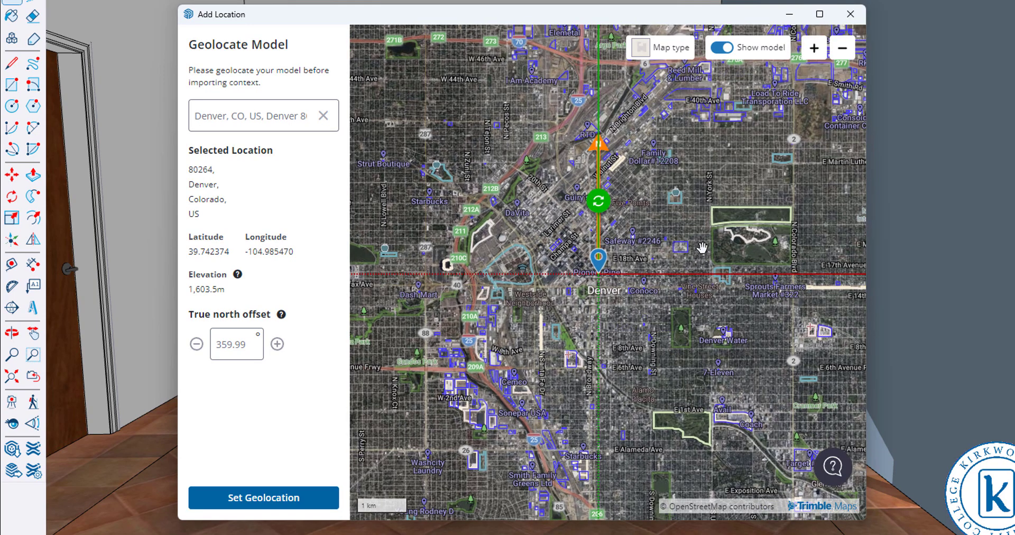
{"action": "scroll", "coordinate": [727, 243], "scroll_direction": "up", "scroll_amount": 2}
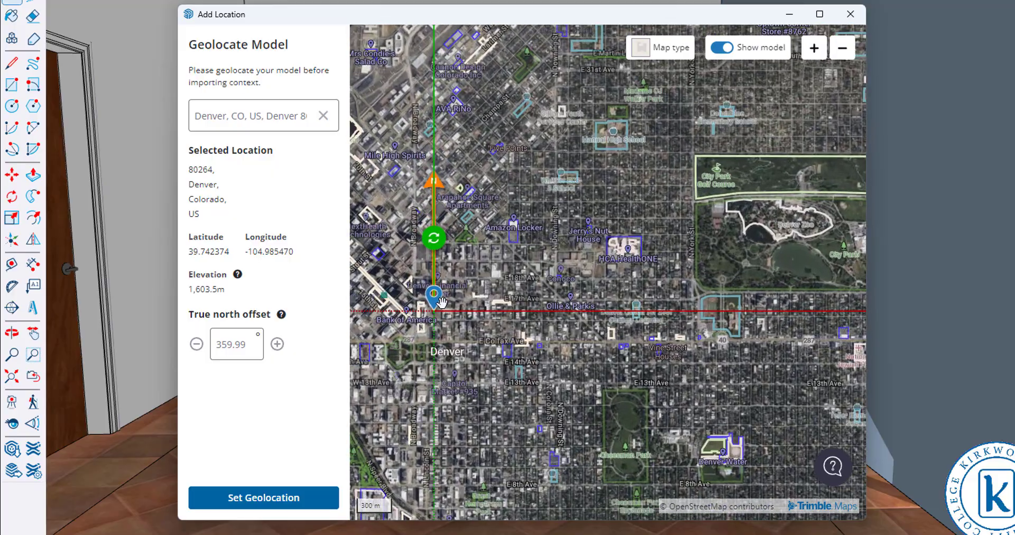
{"action": "left_click_drag", "start_coordinate": [443, 304], "coordinate": [758, 233]}
{"action": "scroll", "coordinate": [846, 202], "scroll_direction": "up", "scroll_amount": 3}
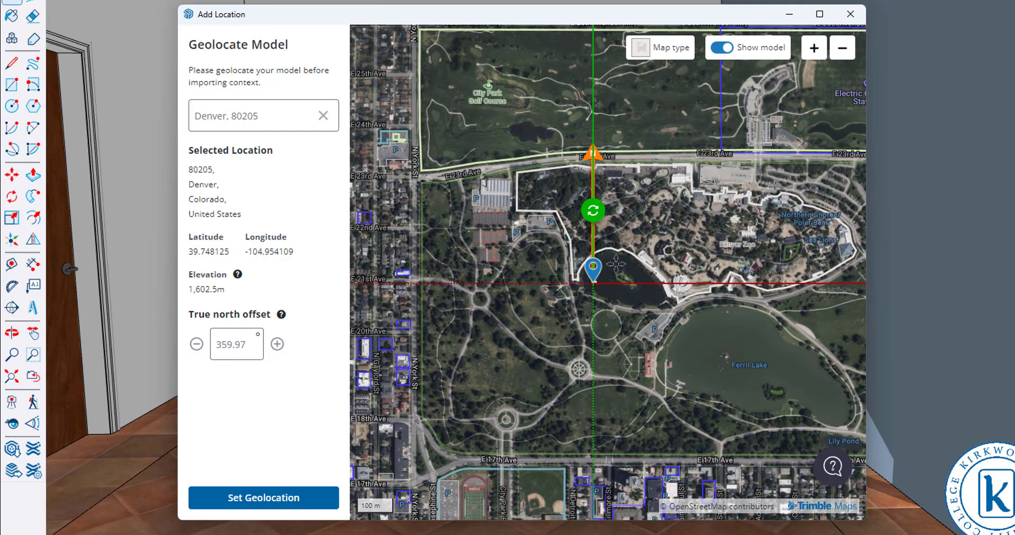
{"action": "left_click_drag", "start_coordinate": [602, 273], "coordinate": [736, 157]}
{"action": "scroll", "coordinate": [774, 135], "scroll_direction": "up", "scroll_amount": 1}
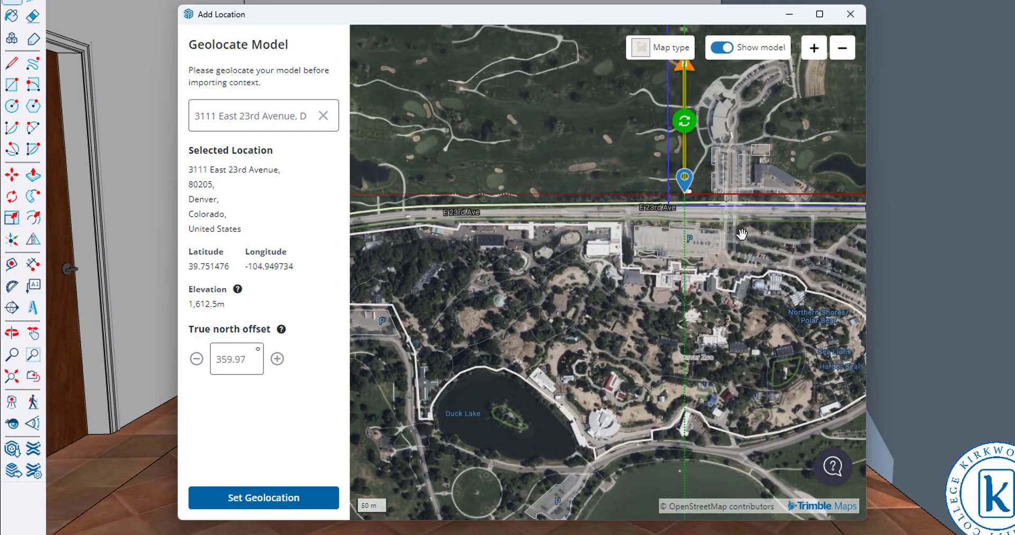
{"action": "left_click_drag", "start_coordinate": [720, 199], "coordinate": [636, 272]}
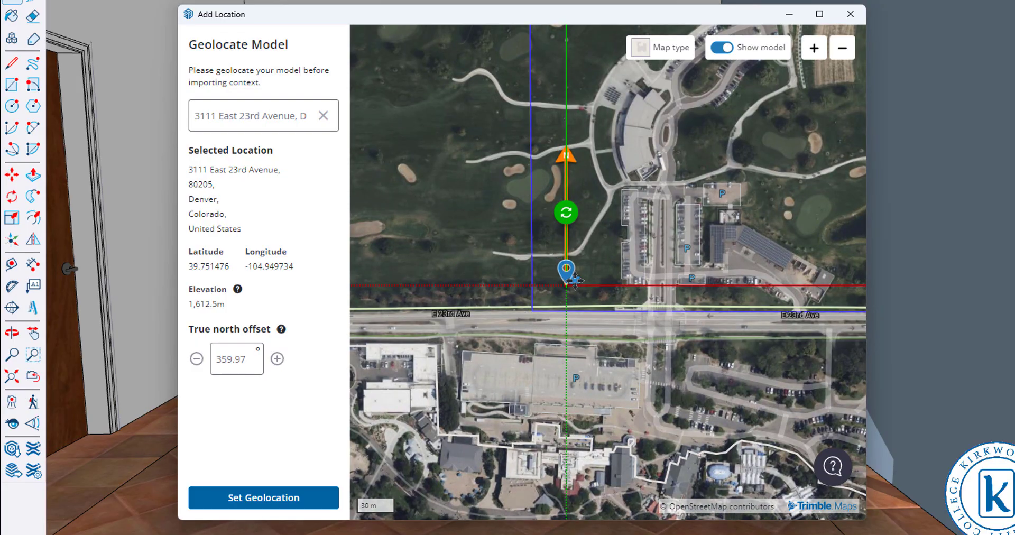
{"action": "left_click_drag", "start_coordinate": [574, 280], "coordinate": [586, 264]}
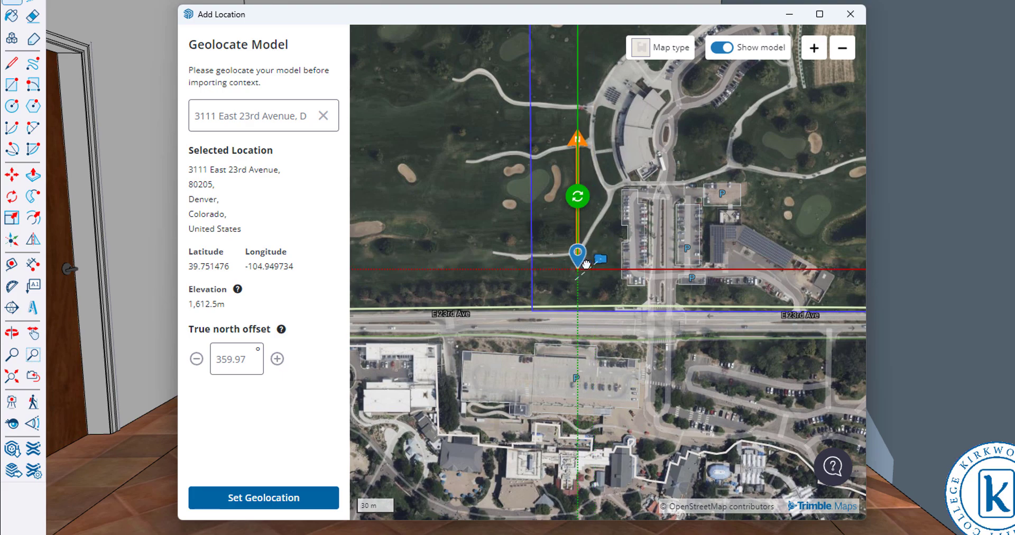
{"action": "scroll", "coordinate": [623, 309], "scroll_direction": "up", "scroll_amount": 1}
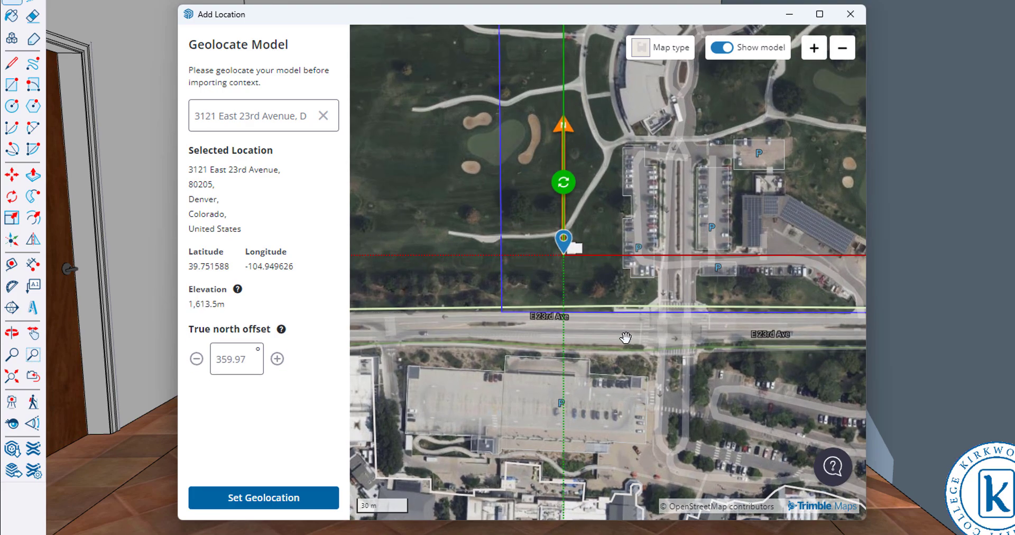
{"action": "left_click", "coordinate": [276, 500]}
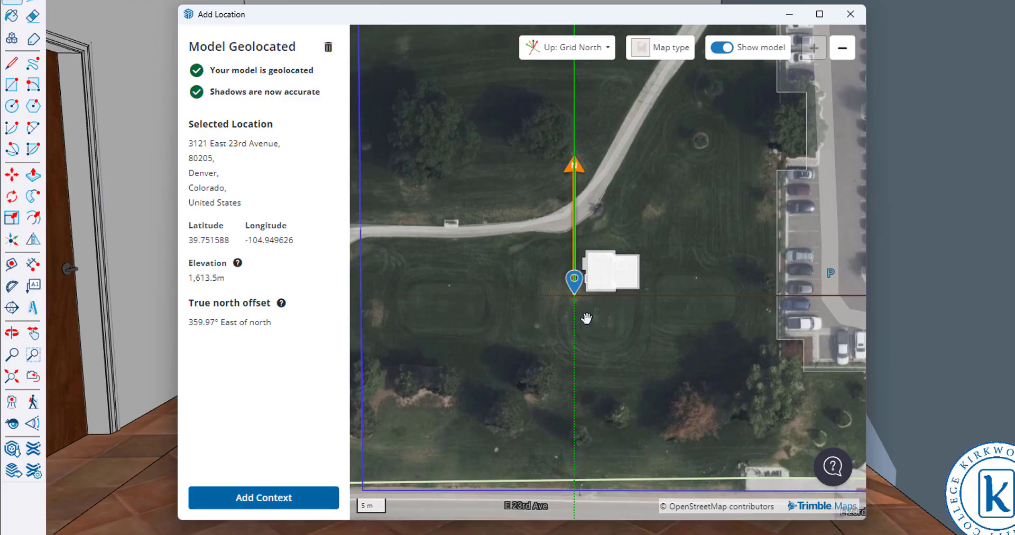
Step: Start adding site context and enlarge the import area around the cabin to take in E 23rd Ave and the parking lot
{"action": "scroll", "coordinate": [602, 277], "scroll_direction": "down", "scroll_amount": 2}
{"action": "scroll", "coordinate": [620, 273], "scroll_direction": "down", "scroll_amount": 1}
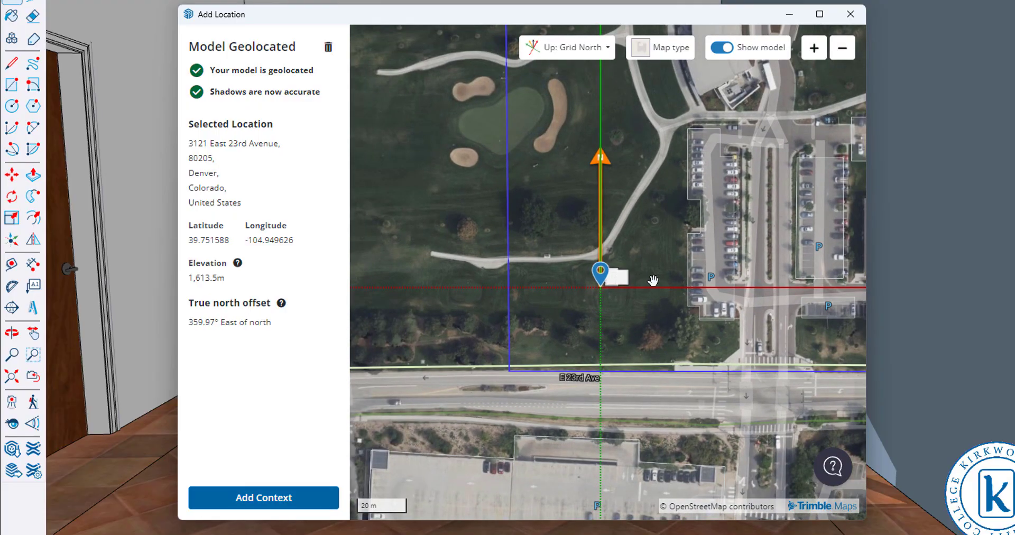
{"action": "scroll", "coordinate": [666, 283], "scroll_direction": "down", "scroll_amount": 1}
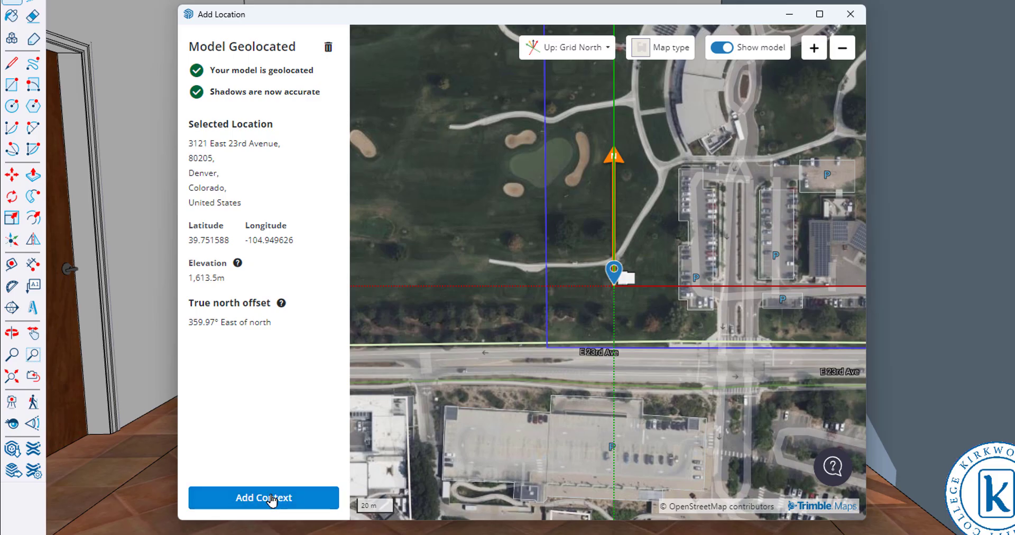
{"action": "left_click", "coordinate": [271, 499]}
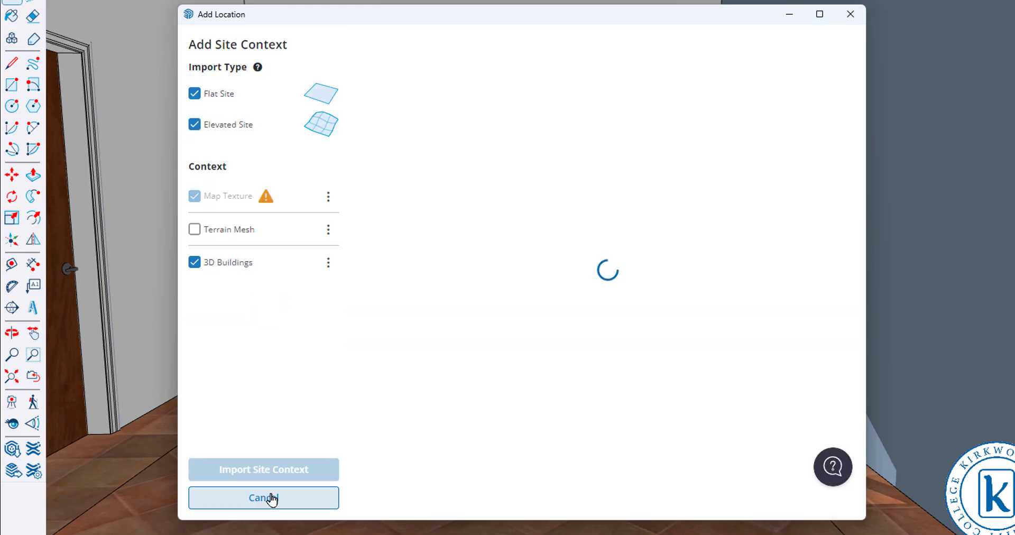
{"action": "scroll", "coordinate": [650, 294], "scroll_direction": "down", "scroll_amount": 4}
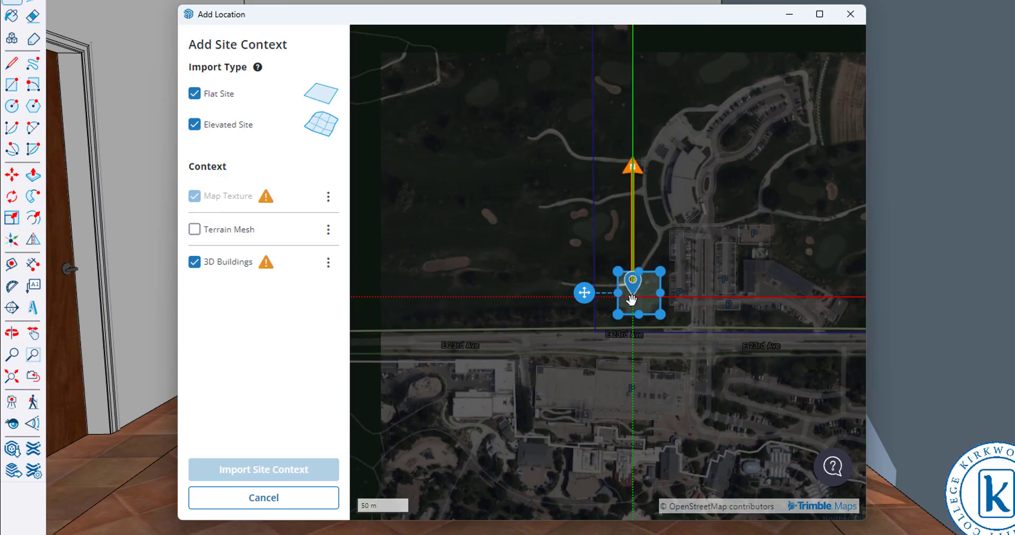
{"action": "left_click_drag", "start_coordinate": [617, 271], "coordinate": [572, 223]}
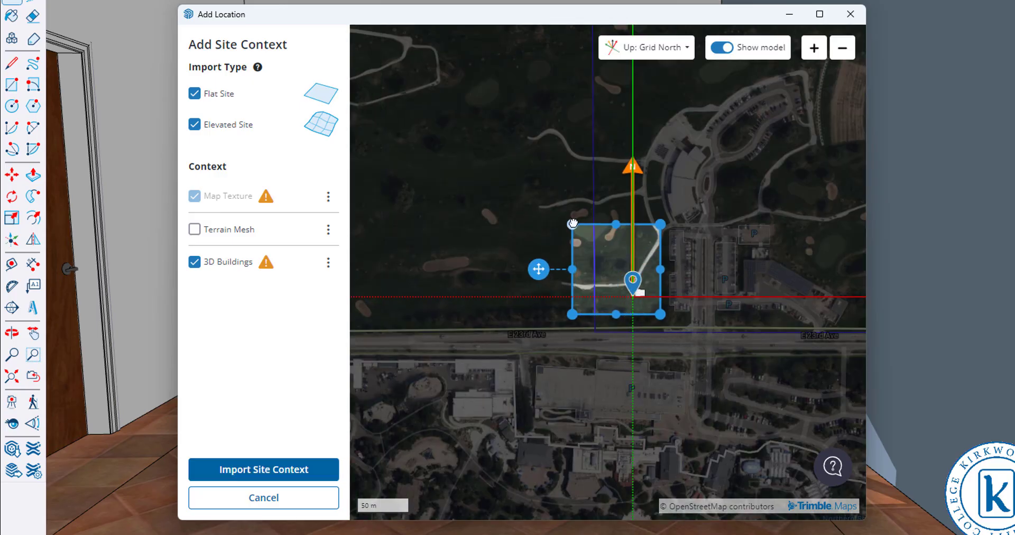
{"action": "left_click_drag", "start_coordinate": [666, 320], "coordinate": [740, 403]}
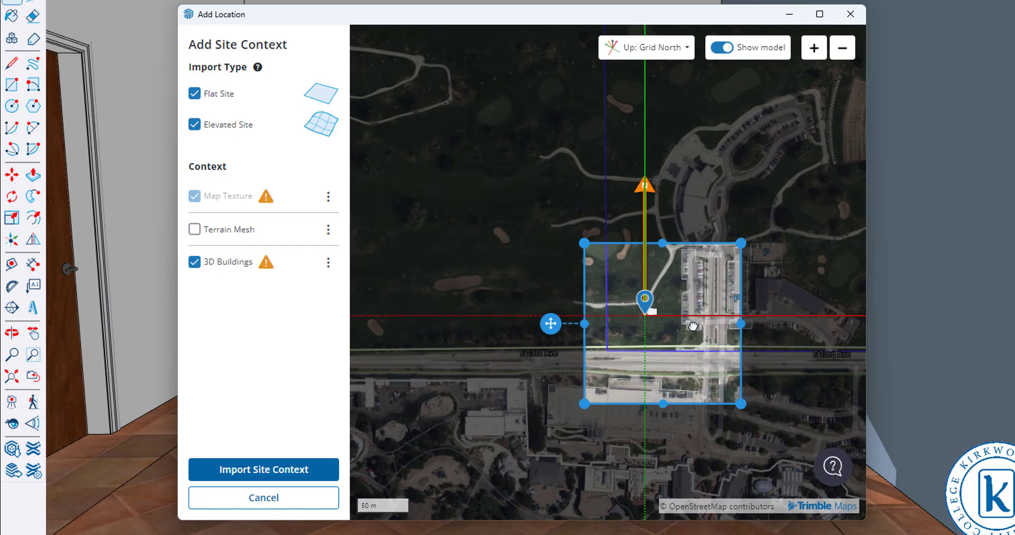
Step: Extend the import area farther north, east and west so it overlaps the neighbouring buildings
{"action": "left_click_drag", "start_coordinate": [692, 326], "coordinate": [645, 300]}
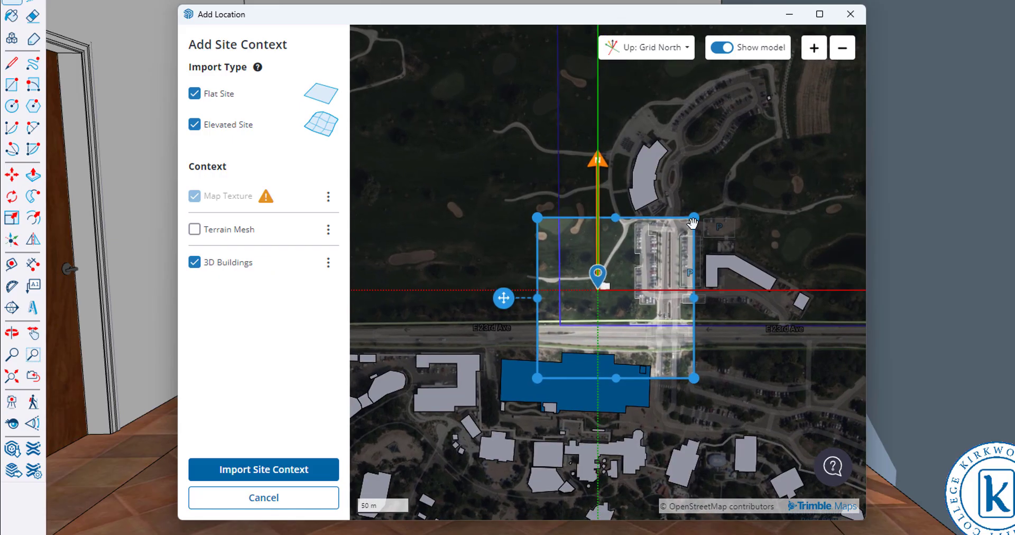
{"action": "left_click_drag", "start_coordinate": [694, 216], "coordinate": [713, 187]}
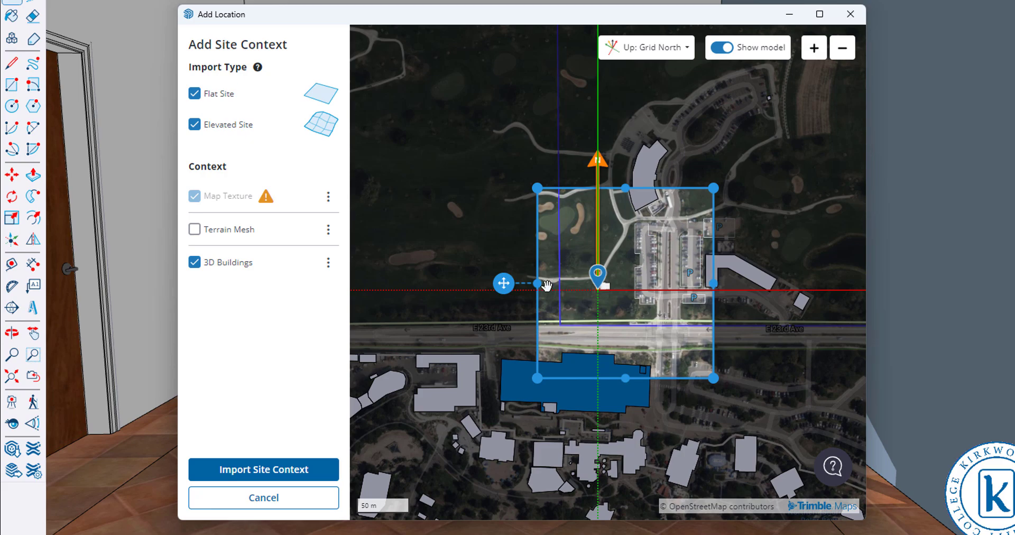
{"action": "left_click_drag", "start_coordinate": [539, 285], "coordinate": [528, 284]}
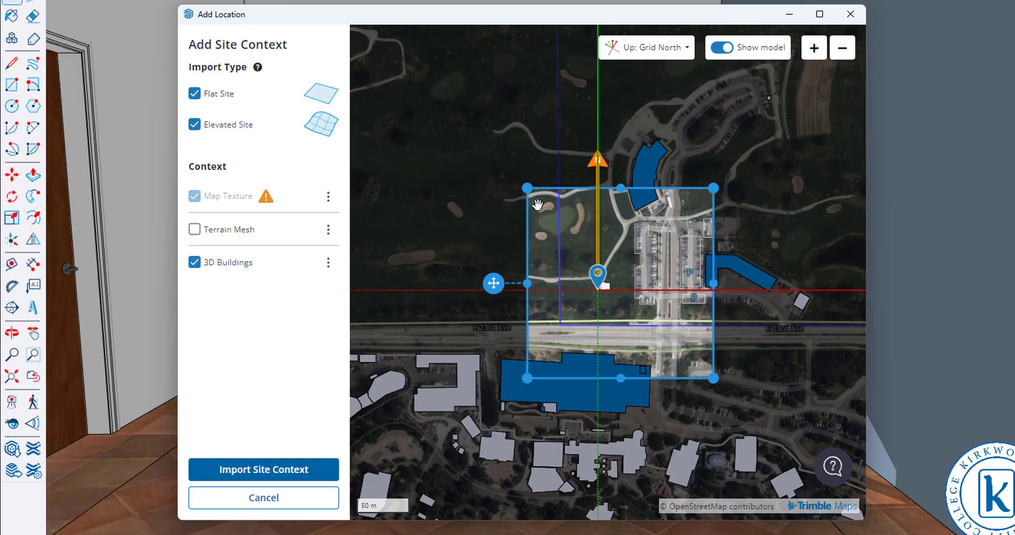
{"action": "left_click_drag", "start_coordinate": [527, 188], "coordinate": [511, 185]}
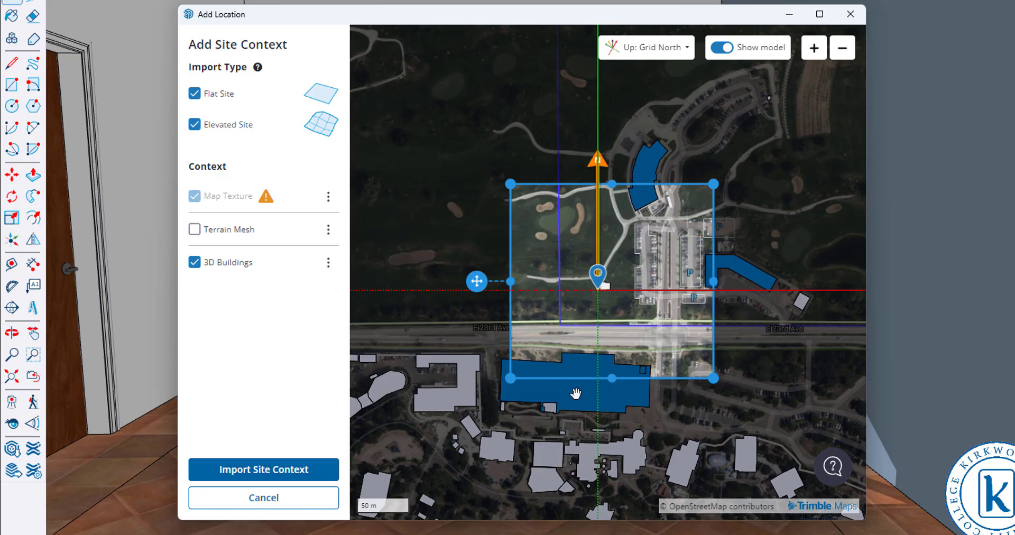
Step: Import the flat and elevated site context with 3D buildings, and close the location and model information windows
{"action": "left_click", "coordinate": [290, 470]}
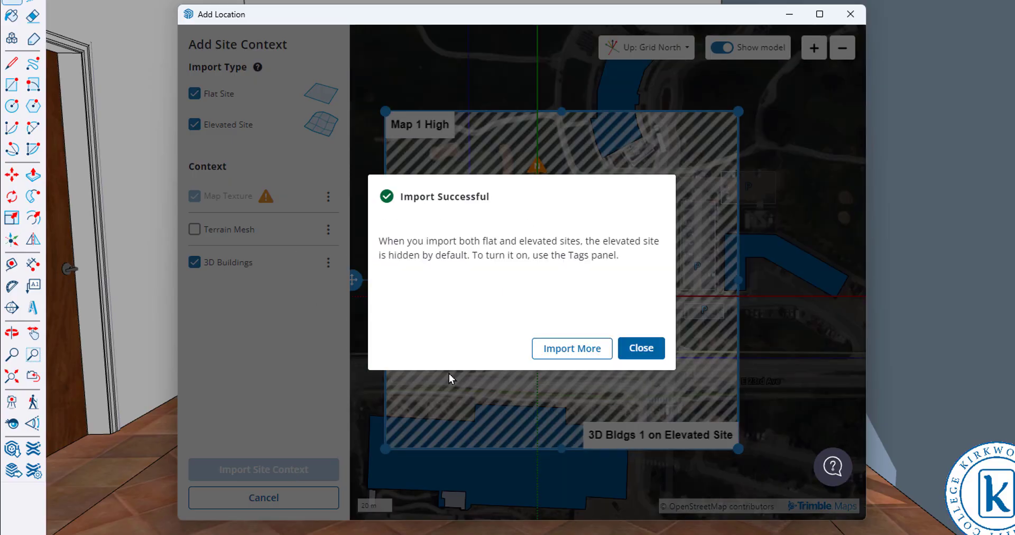
{"action": "left_click", "coordinate": [642, 348]}
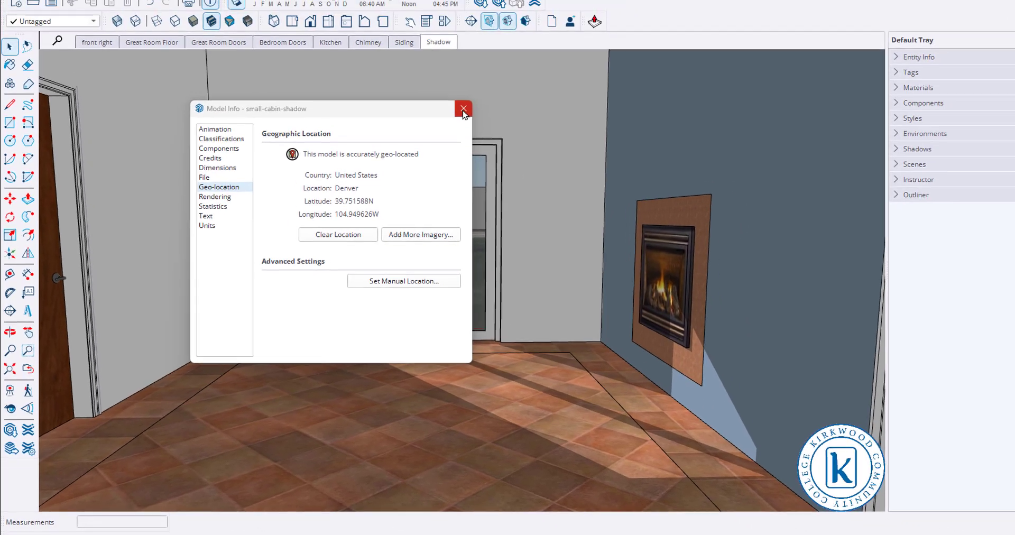
{"action": "left_click", "coordinate": [548, 68]}
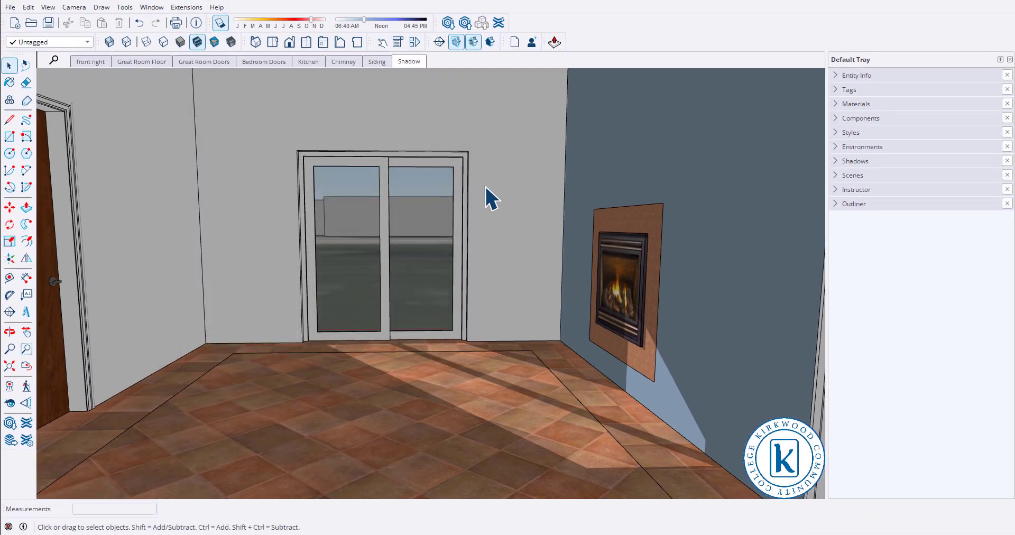
Step: Examine the imported aerial imagery and 3D buildings around the cabin from outside on several sides
{"action": "left_click", "coordinate": [12, 368]}
{"action": "middle_click_drag", "start_coordinate": [319, 324], "coordinate": [321, 431]}
{"action": "middle_click_drag", "start_coordinate": [262, 408], "coordinate": [584, 396]}
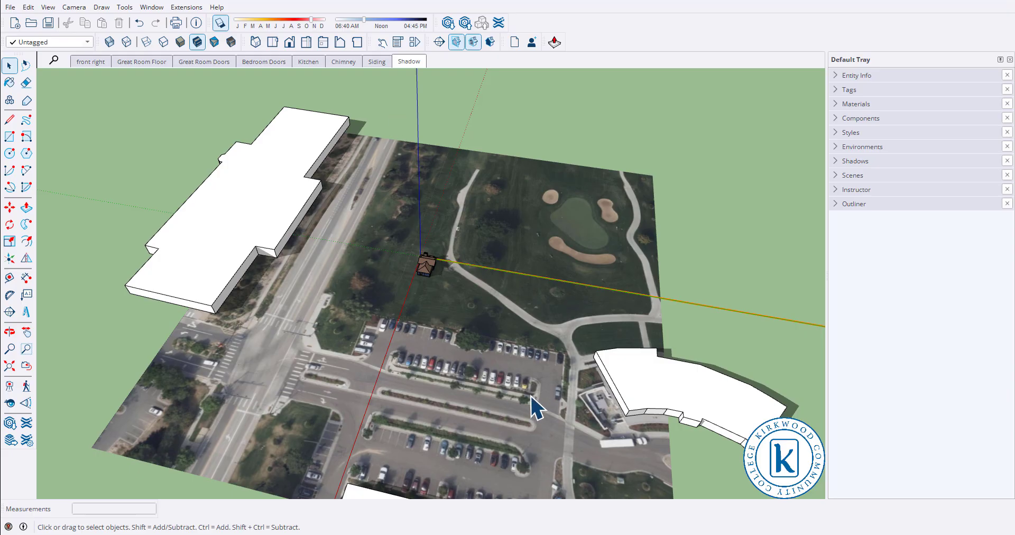
{"action": "middle_click_drag", "start_coordinate": [534, 407], "coordinate": [190, 387]}
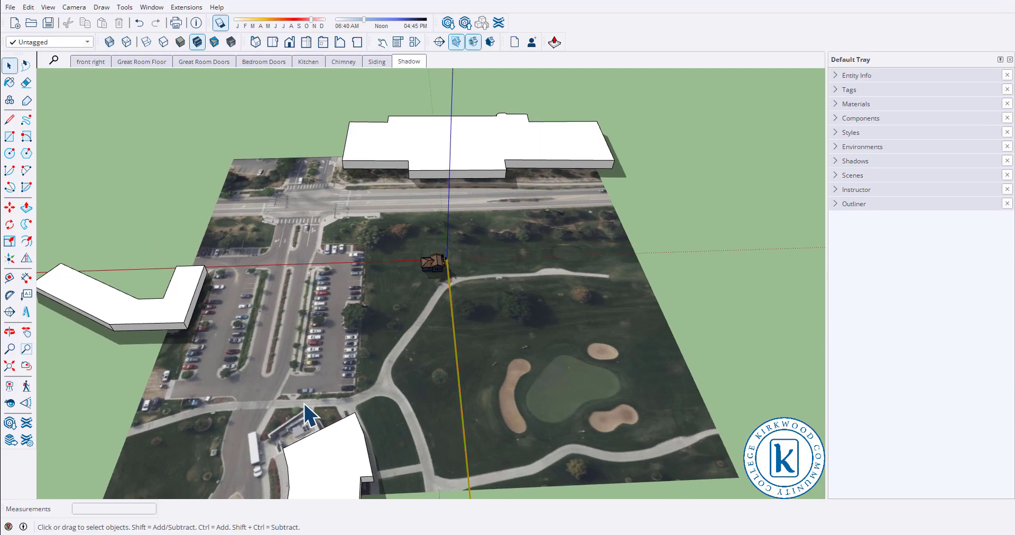
Step: Show the model's tags and expand the Geolocation Content folder to examine how the imported site context is organized
{"action": "middle_click_drag", "start_coordinate": [643, 332], "coordinate": [488, 191]}
{"action": "left_click", "coordinate": [838, 89]}
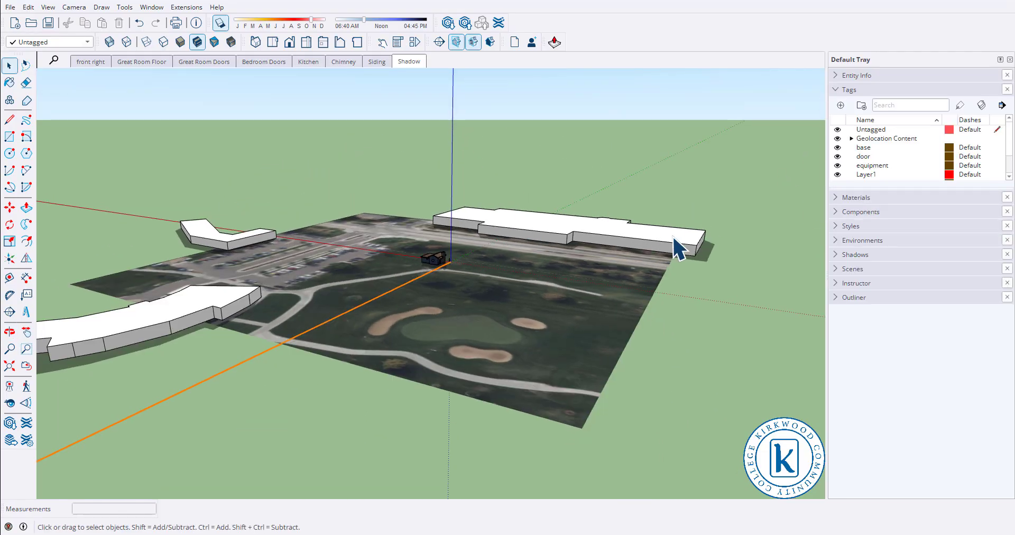
{"action": "left_click", "coordinate": [160, 219]}
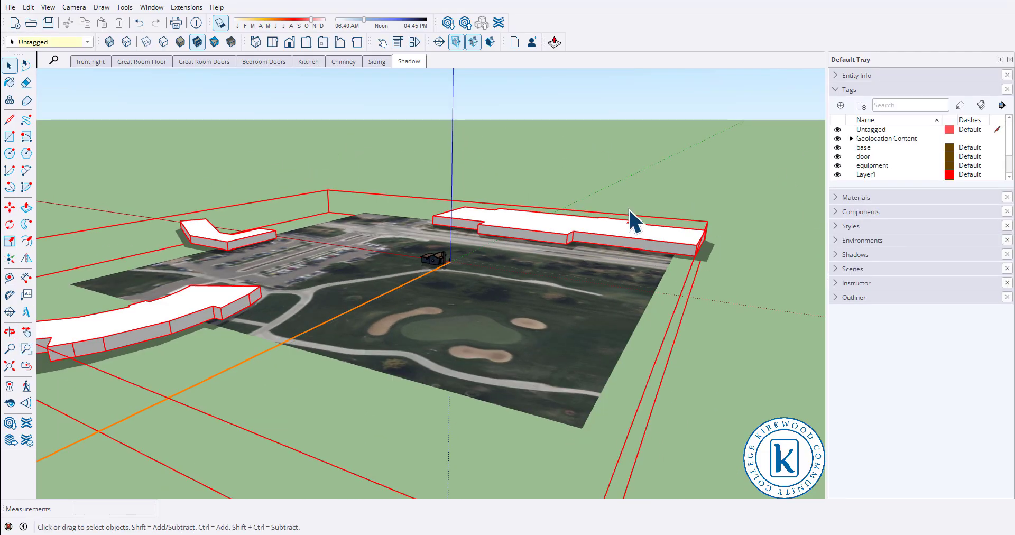
{"action": "left_click", "coordinate": [595, 173]}
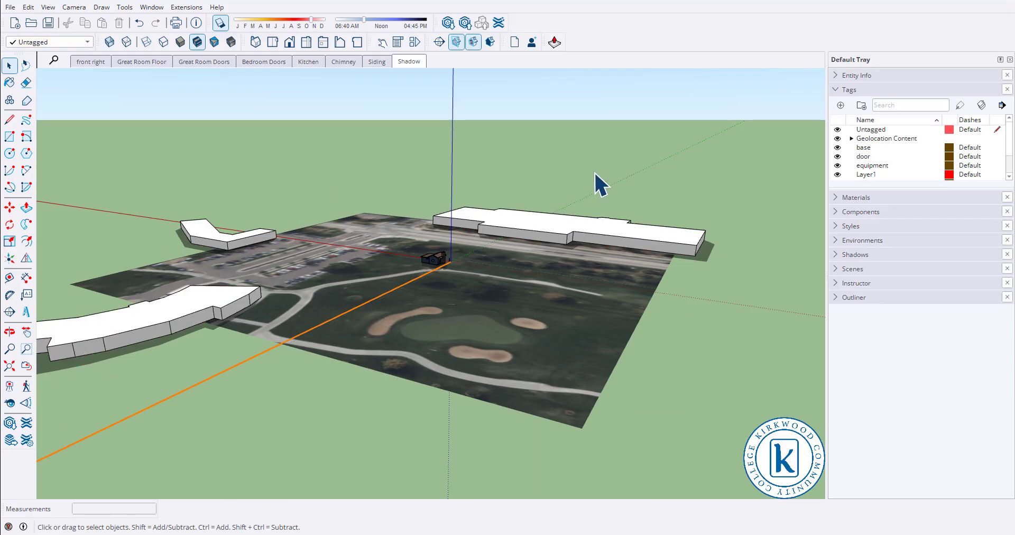
{"action": "left_click", "coordinate": [850, 139]}
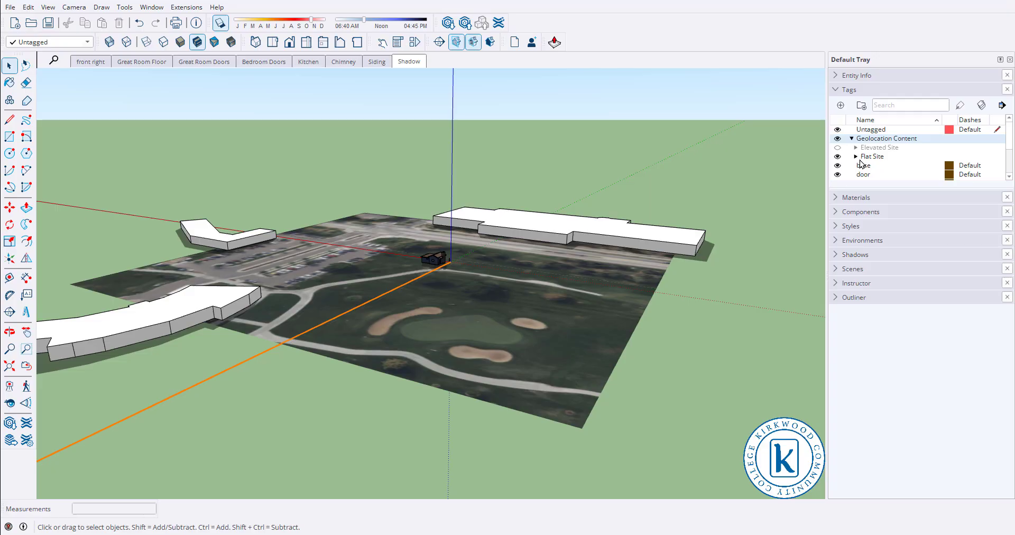
Step: Compare the two imported site versions from ground level by showing the Elevated Site tag folder and toggling Flat Site
{"action": "middle_click_drag", "start_coordinate": [507, 320], "coordinate": [417, 236]}
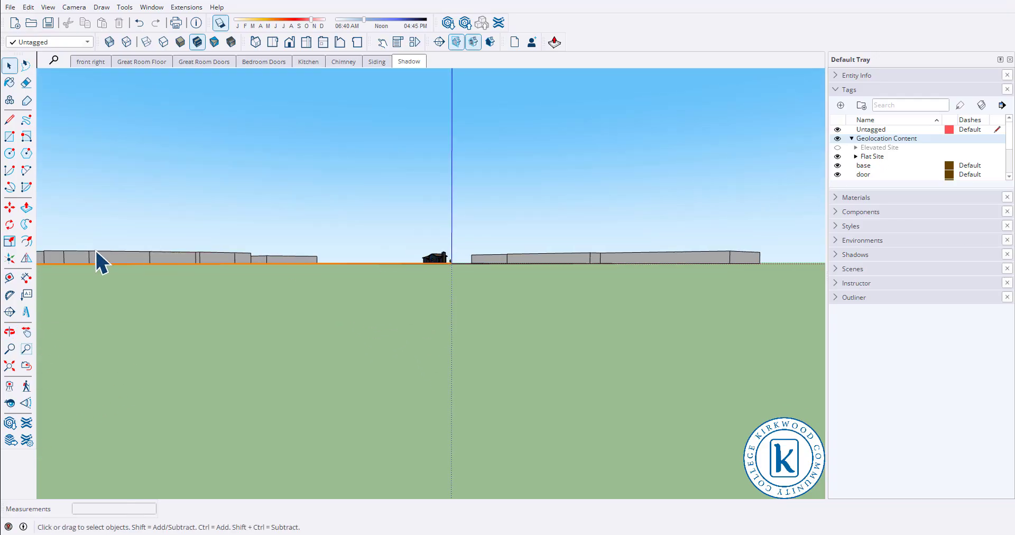
{"action": "left_click", "coordinate": [837, 147]}
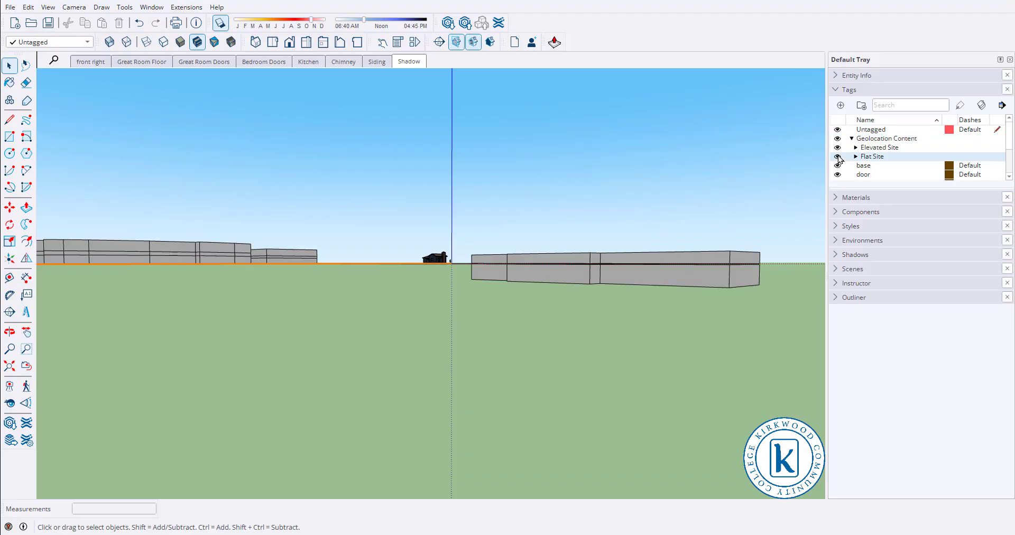
{"action": "left_click", "coordinate": [837, 156]}
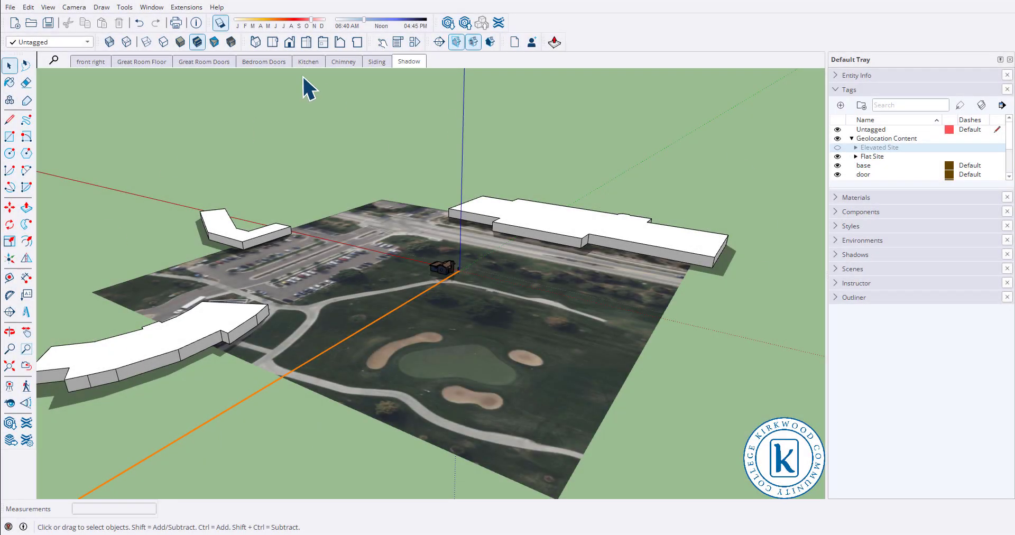
Step: Clear the model's geolocation, including the north offset, the imported context and the model axes, orientation and position
{"action": "left_click", "coordinate": [12, 8]}
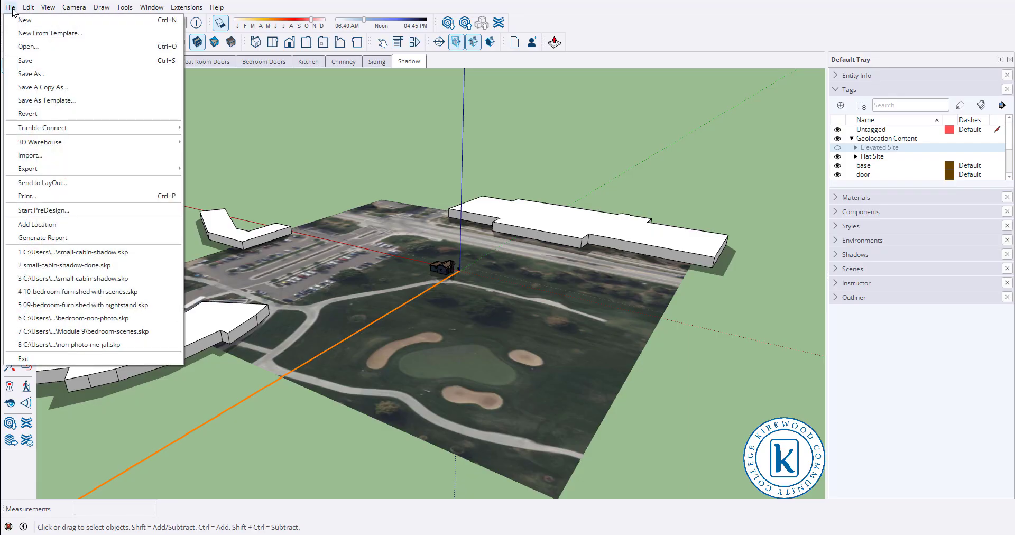
{"action": "left_click", "coordinate": [58, 227]}
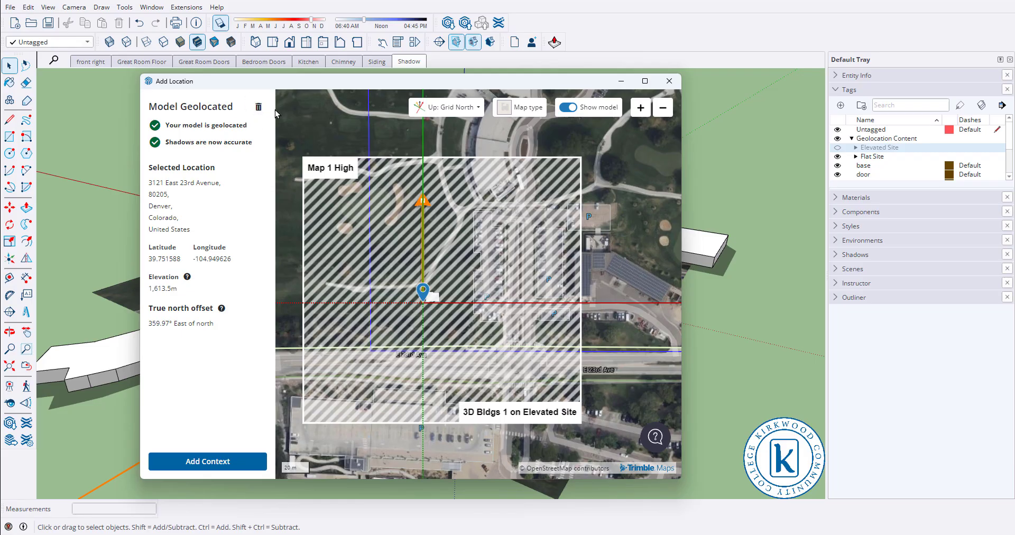
{"action": "left_click", "coordinate": [258, 108]}
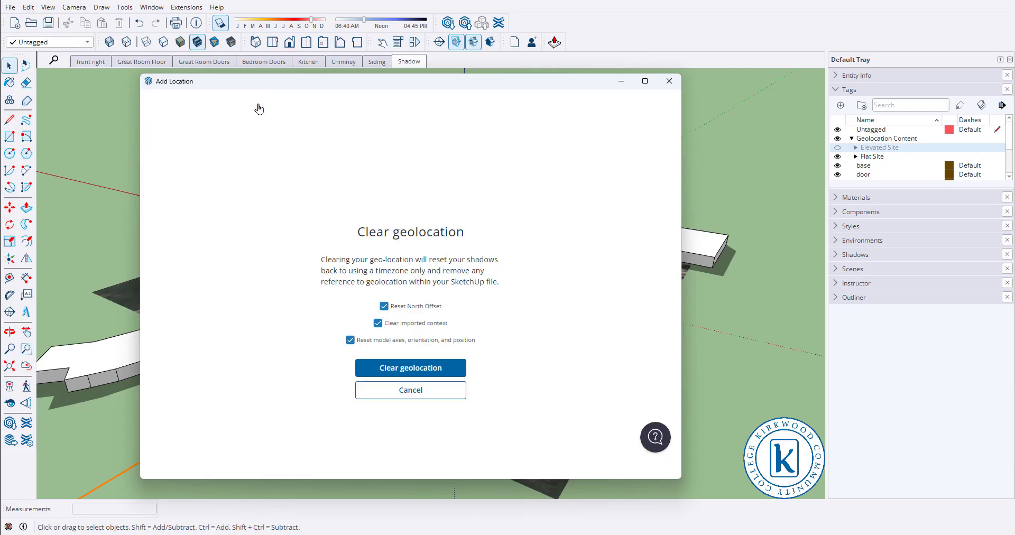
{"action": "left_click", "coordinate": [413, 368]}
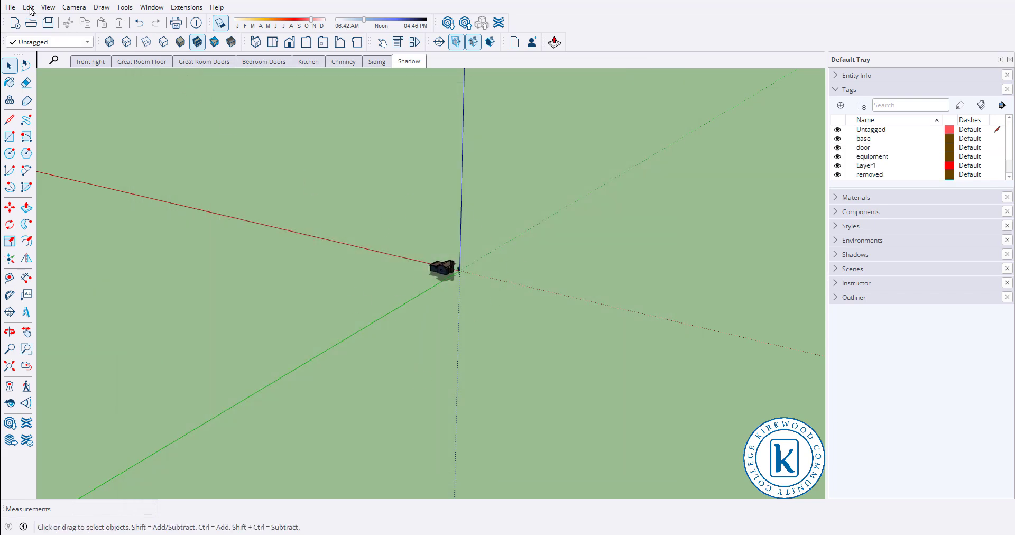
Step: Check the model's geo-location status in the model information window and close it
{"action": "left_click", "coordinate": [151, 7]}
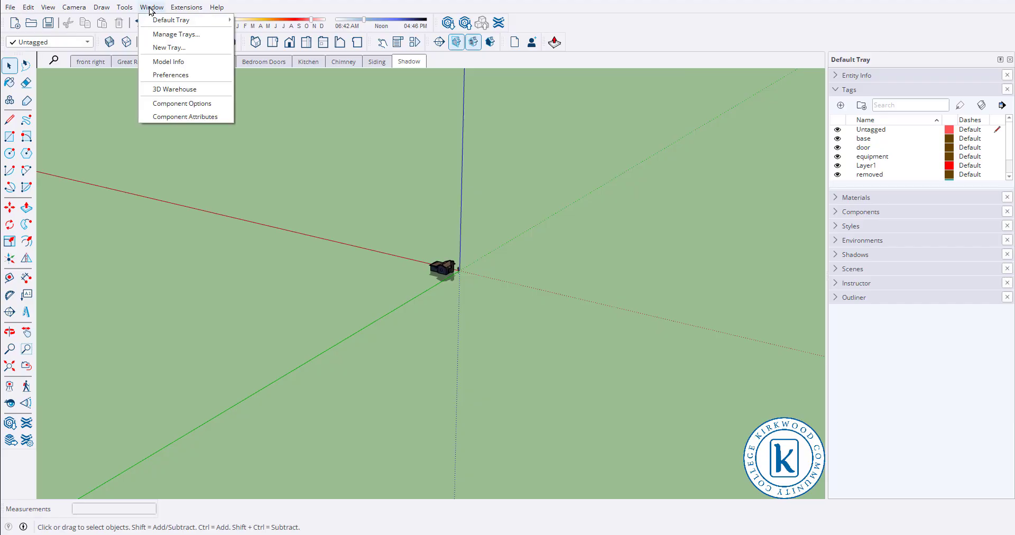
{"action": "left_click", "coordinate": [161, 61]}
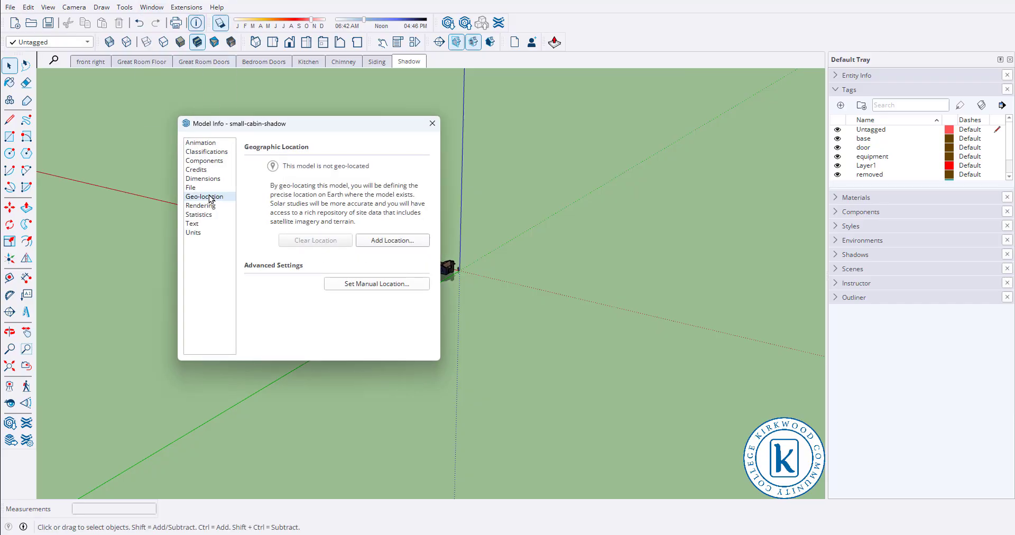
{"action": "left_click", "coordinate": [431, 122]}
Step: Start adding a new location, search for Cedar Rapids, Iowa, and pick the Cedar Rapids, IA, US, Linn 52401 result
{"action": "left_click", "coordinate": [12, 9]}
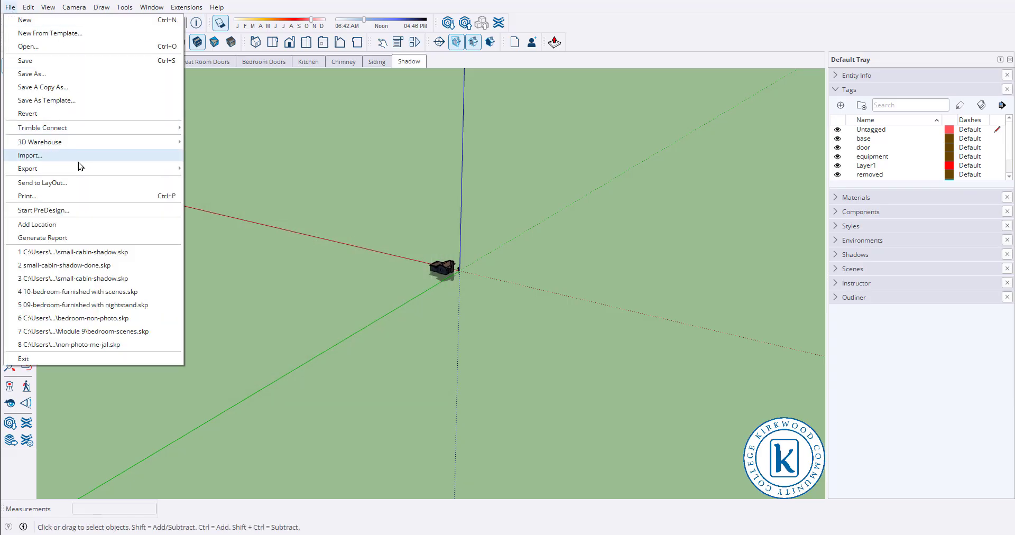
{"action": "left_click", "coordinate": [101, 224]}
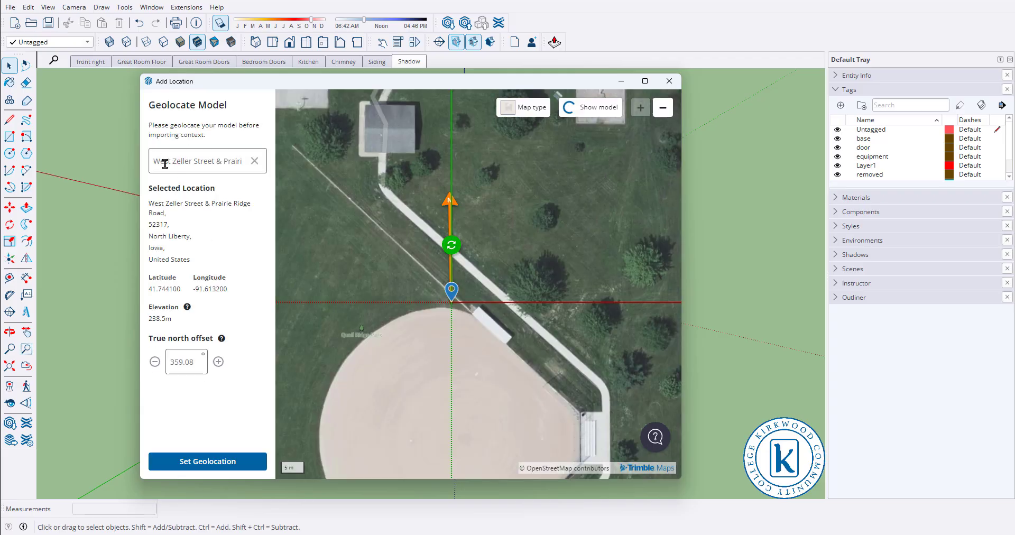
{"action": "left_click", "coordinate": [242, 161]}
{"action": "left_click", "coordinate": [255, 160]}
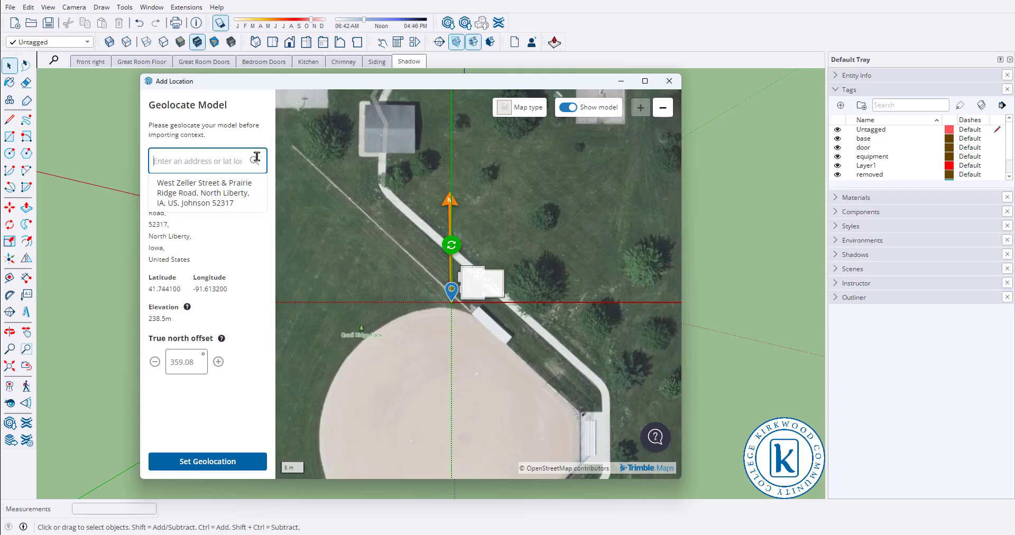
{"action": "type", "text": "cedra"}
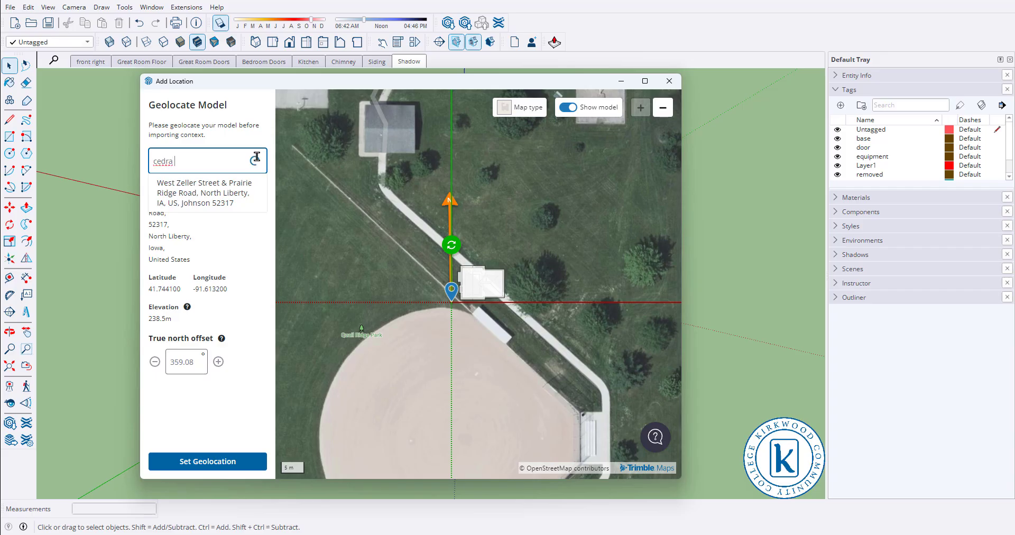
{"action": "type", "text": " rapids"}
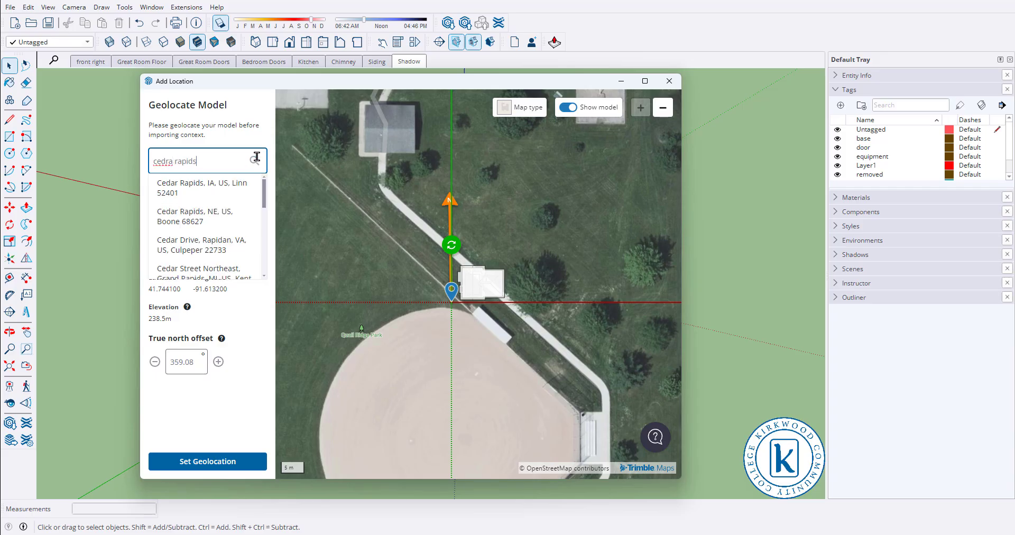
{"action": "type", "text": ", iowa"}
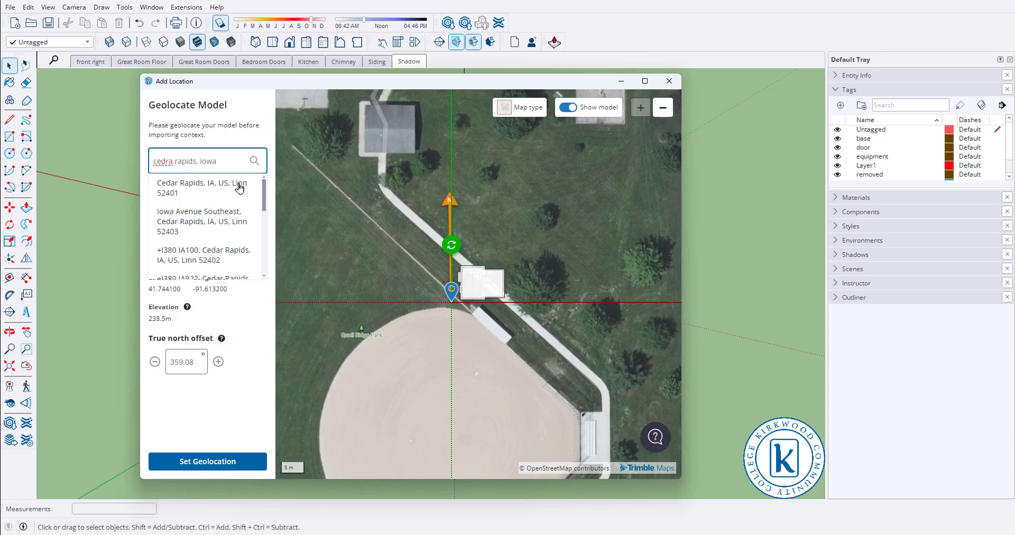
{"action": "left_click", "coordinate": [225, 193]}
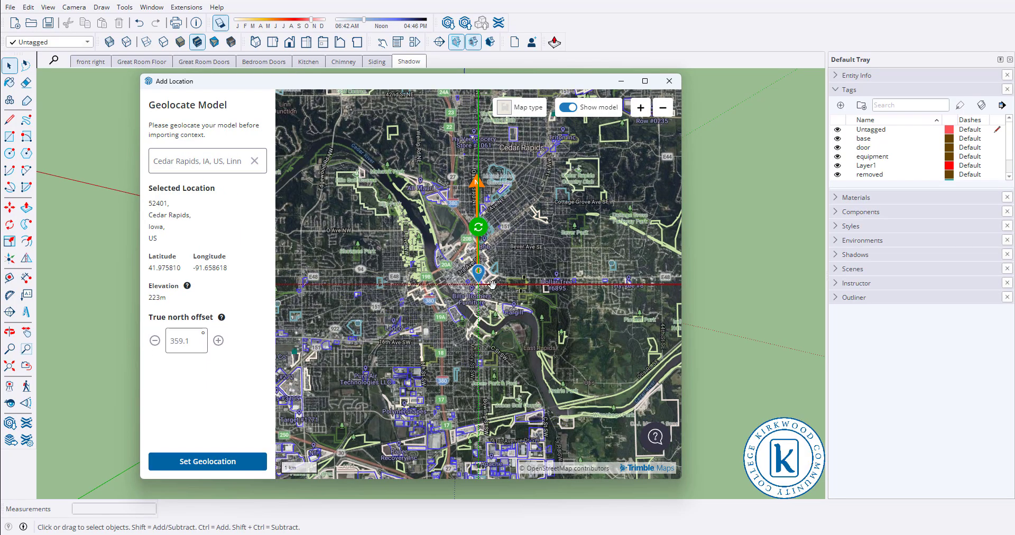
Step: Place the location pin on the lawn of the downtown Cedar Rapids park beside 4th Ave SE and set the geolocation there
{"action": "scroll", "coordinate": [478, 285], "scroll_direction": "up", "scroll_amount": 1}
{"action": "scroll", "coordinate": [461, 243], "scroll_direction": "up", "scroll_amount": 1}
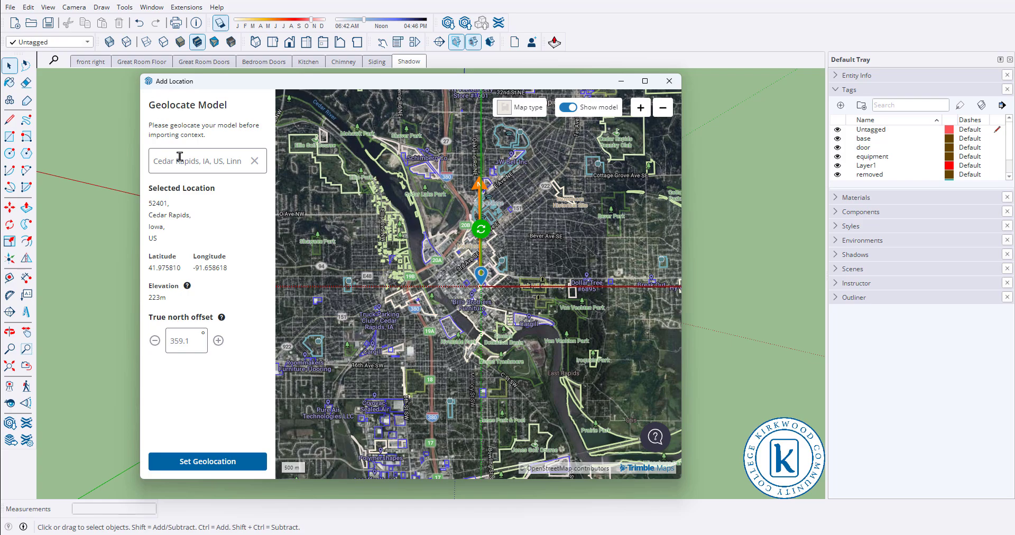
{"action": "scroll", "coordinate": [479, 279], "scroll_direction": "up", "scroll_amount": 3}
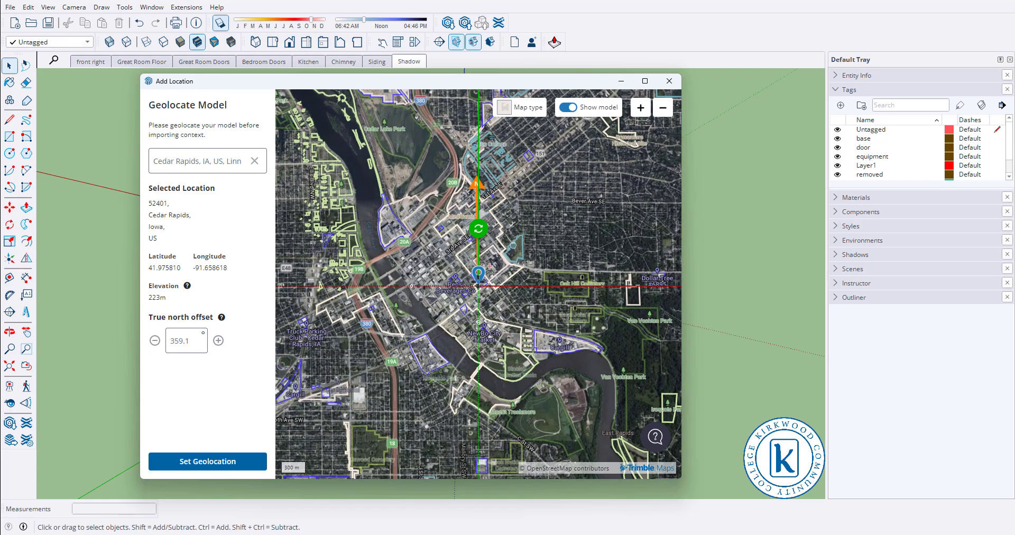
{"action": "scroll", "coordinate": [476, 275], "scroll_direction": "up", "scroll_amount": 2}
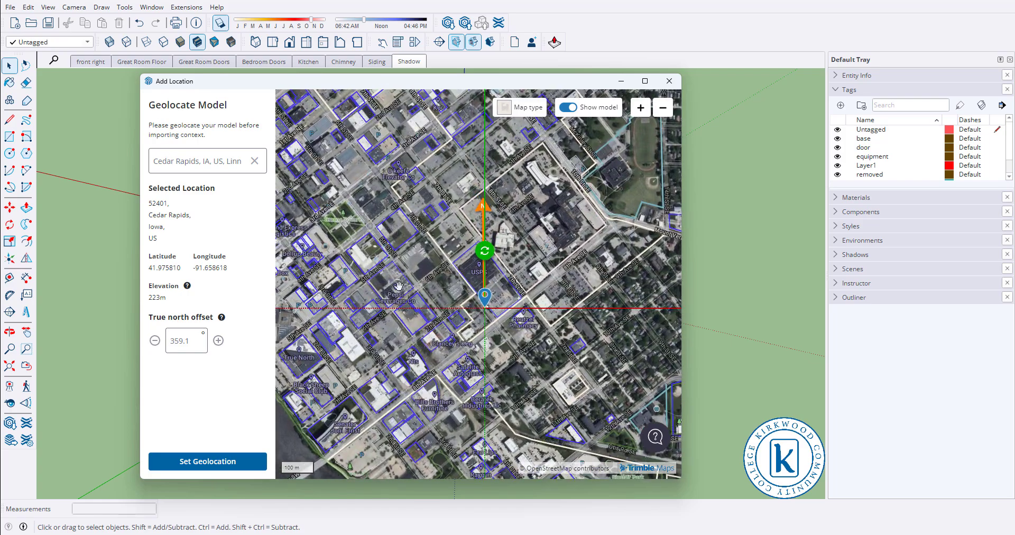
{"action": "mouse_move", "coordinate": [489, 305]}
{"action": "left_mouse_down"}
{"action": "mouse_move", "coordinate": [365, 227]}
{"action": "mouse_move", "coordinate": [341, 234]}
{"action": "left_mouse_up"}
{"action": "scroll", "coordinate": [341, 234], "scroll_direction": "up", "scroll_amount": 2}
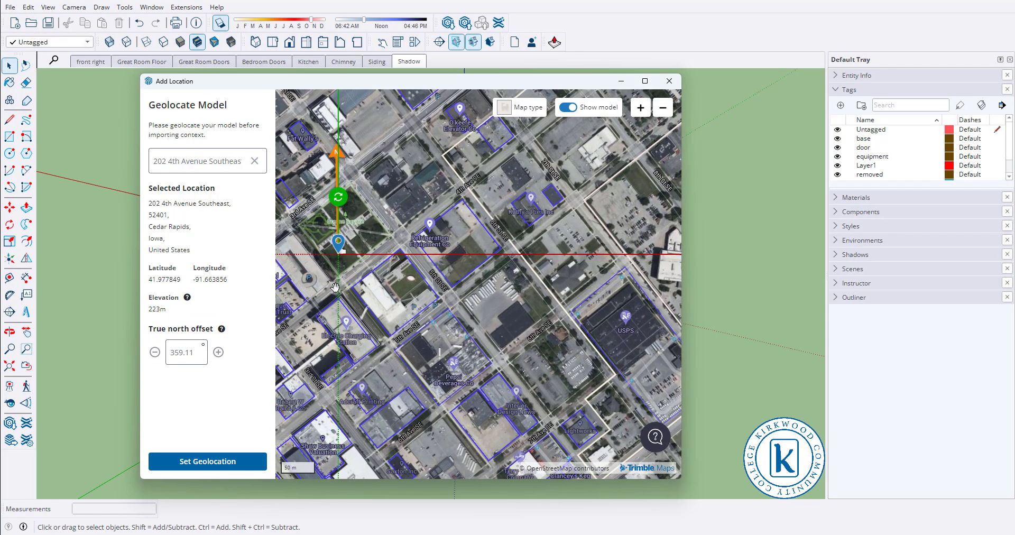
{"action": "left_click_drag", "start_coordinate": [414, 285], "coordinate": [479, 311]}
{"action": "scroll", "coordinate": [479, 310], "scroll_direction": "up", "scroll_amount": 3}
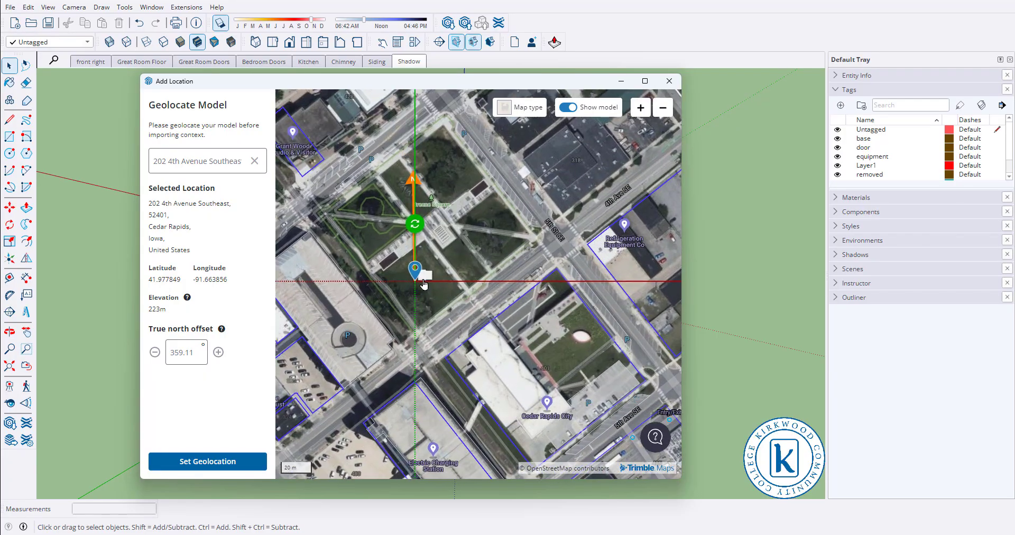
{"action": "left_click_drag", "start_coordinate": [416, 280], "coordinate": [421, 290]}
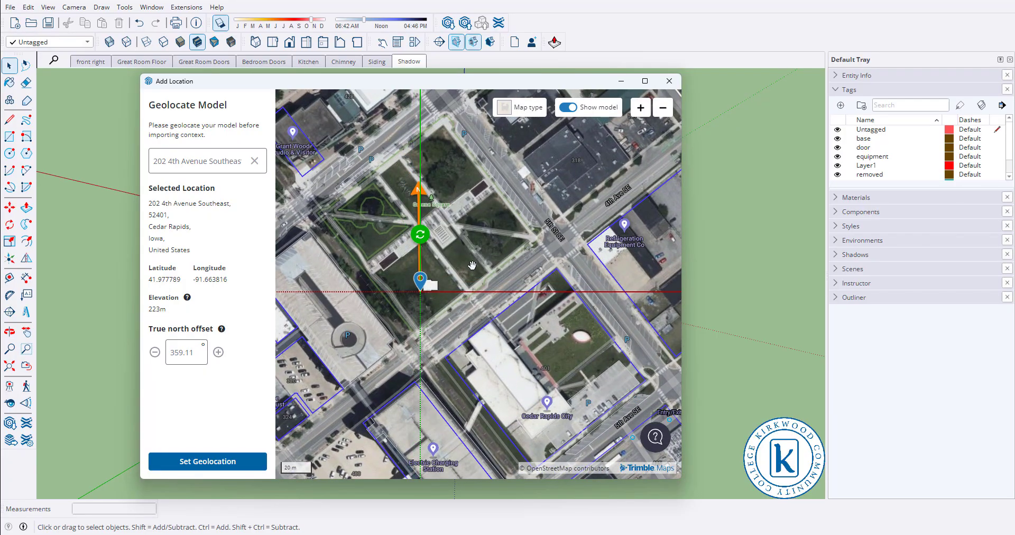
{"action": "left_click", "coordinate": [208, 463]}
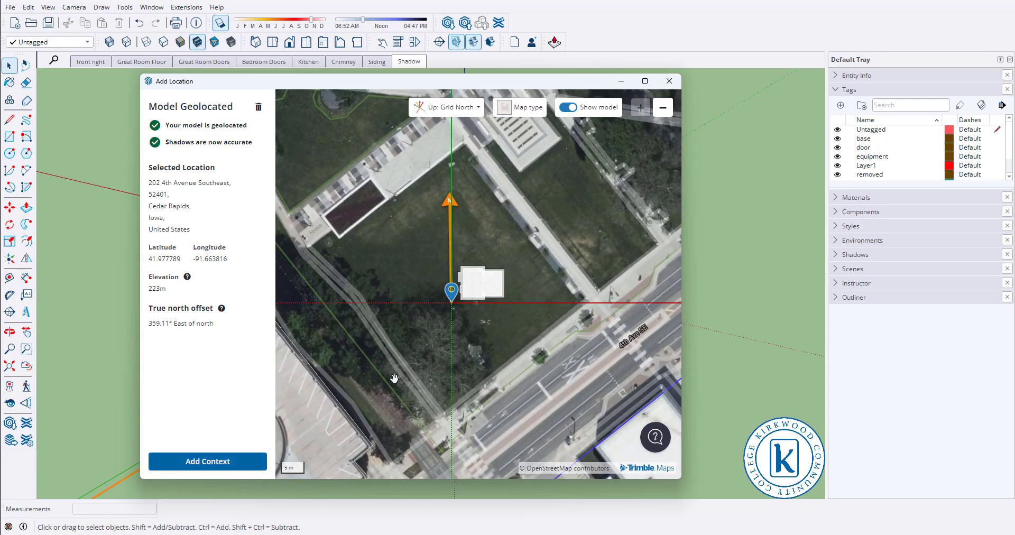
Step: Start adding site context and stretch the import area north, east and west across the park and its surrounding streets
{"action": "left_click", "coordinate": [227, 461]}
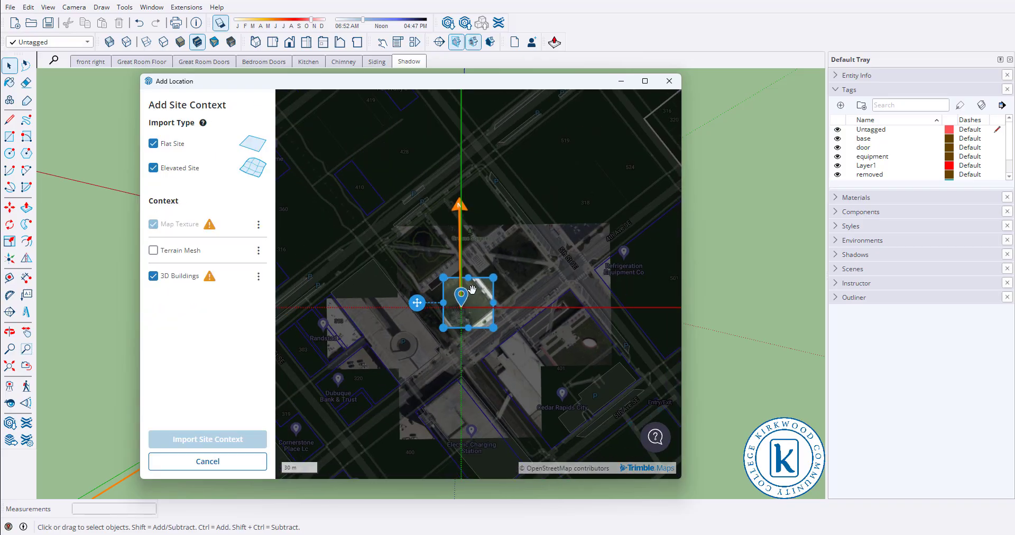
{"action": "left_click_drag", "start_coordinate": [467, 275], "coordinate": [468, 136]}
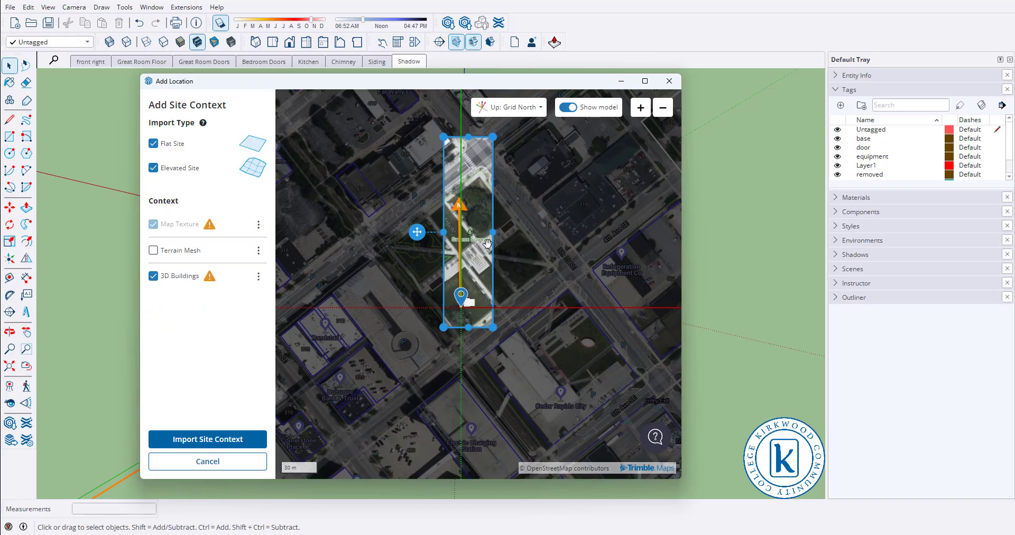
{"action": "left_click_drag", "start_coordinate": [493, 233], "coordinate": [607, 232]}
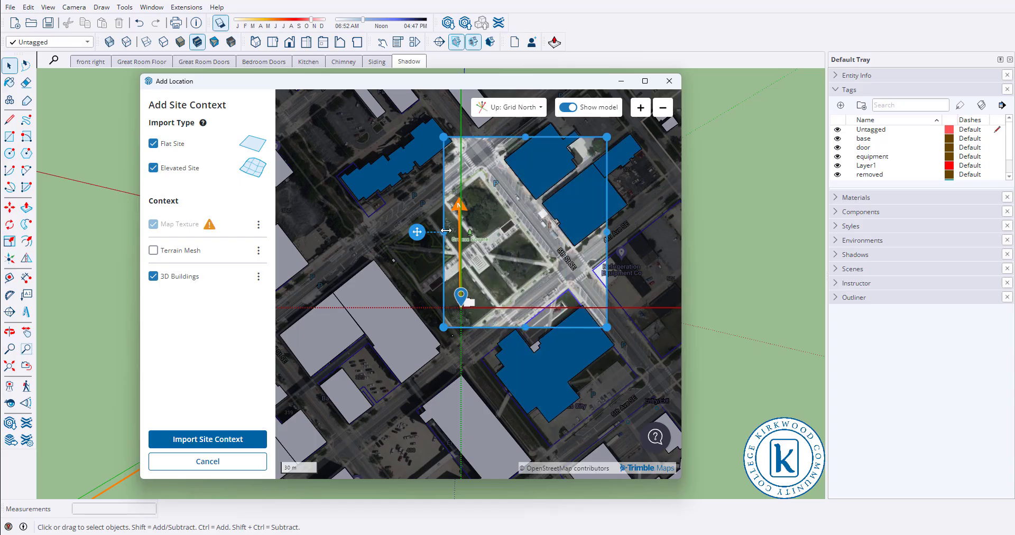
{"action": "left_click_drag", "start_coordinate": [445, 230], "coordinate": [339, 231]}
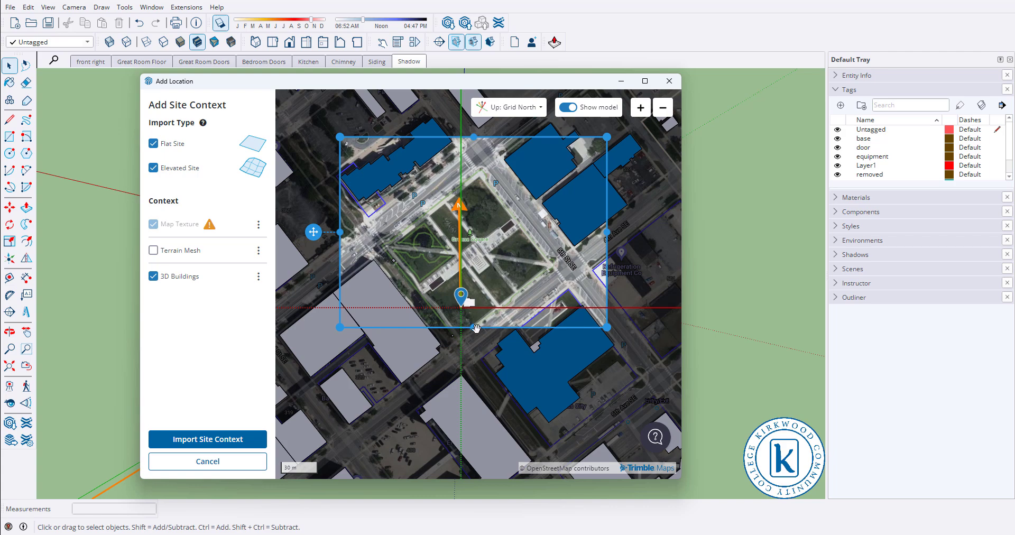
Step: Extend the import area south and slightly farther west over neighbouring buildings, and import the flat and elevated site context with 3D buildings
{"action": "left_click_drag", "start_coordinate": [476, 328], "coordinate": [474, 383]}
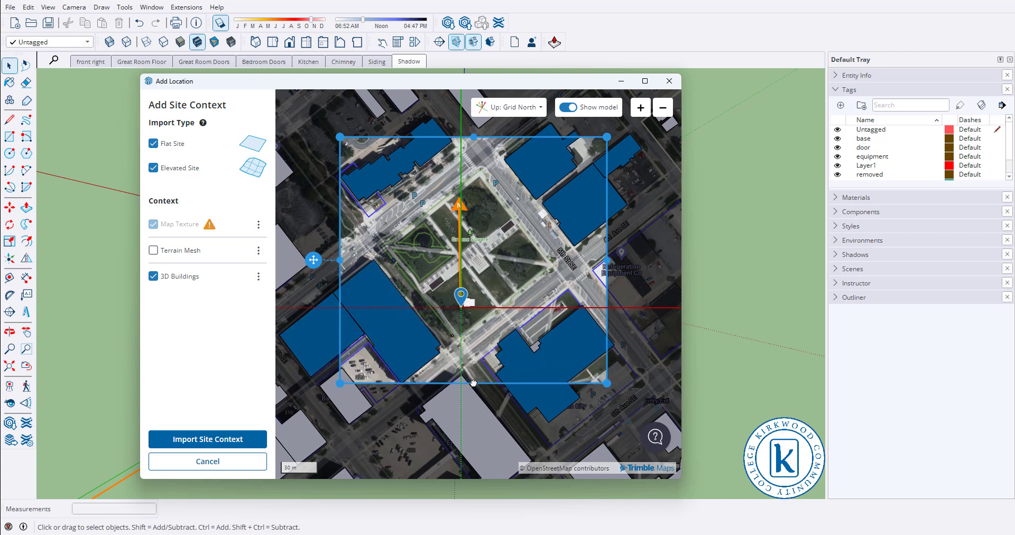
{"action": "left_click_drag", "start_coordinate": [340, 259], "coordinate": [327, 260]}
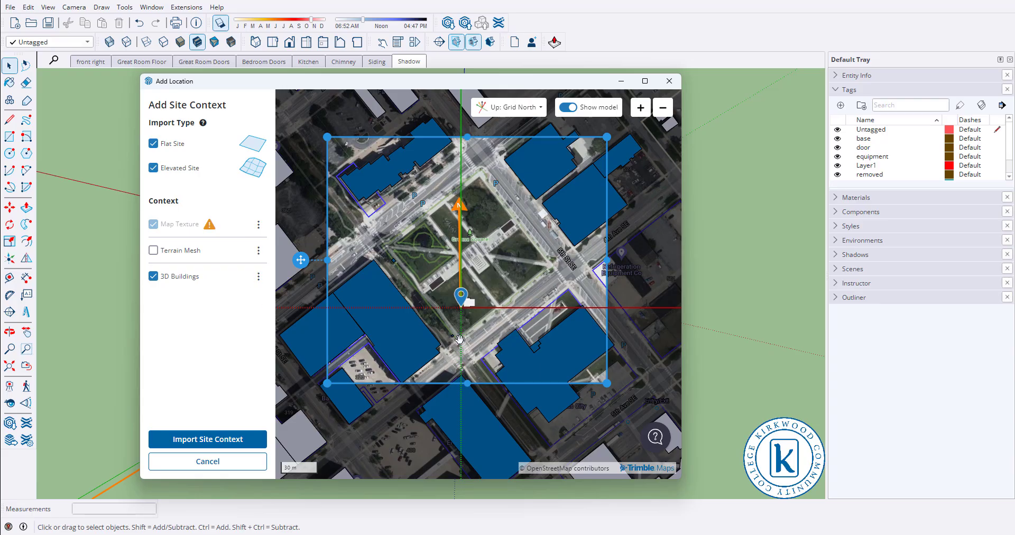
{"action": "left_click", "coordinate": [221, 440]}
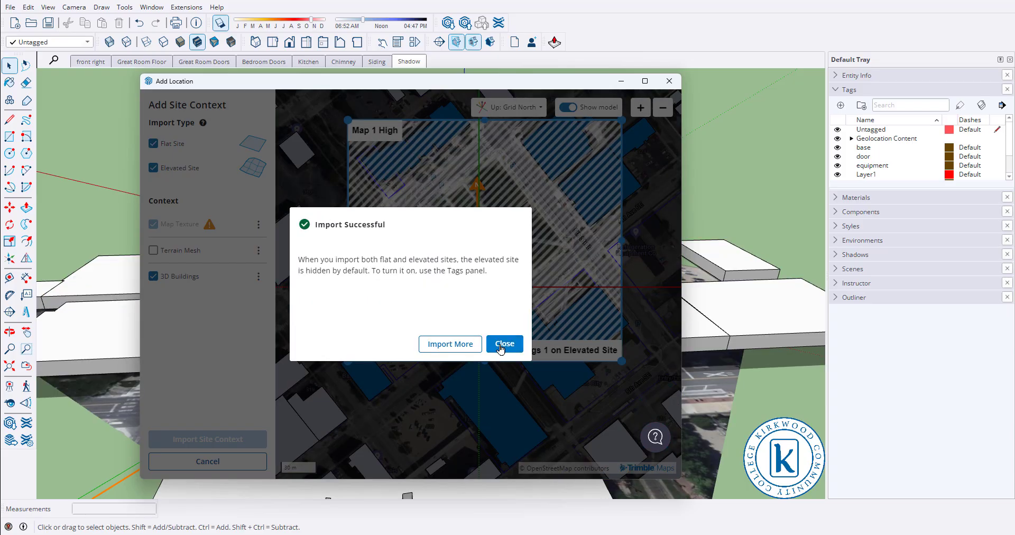
{"action": "left_click", "coordinate": [500, 346]}
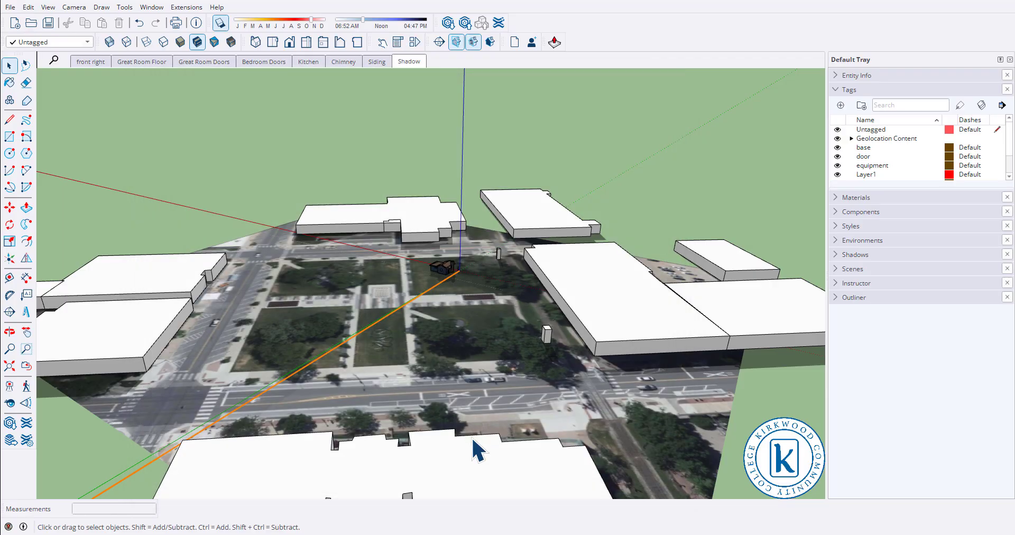
Step: Open the Shadow scene of the cabin interior and turn on shadow display
{"action": "scroll", "coordinate": [414, 335], "scroll_direction": "down", "scroll_amount": 5}
{"action": "middle_click_drag", "start_coordinate": [414, 335], "coordinate": [544, 443]}
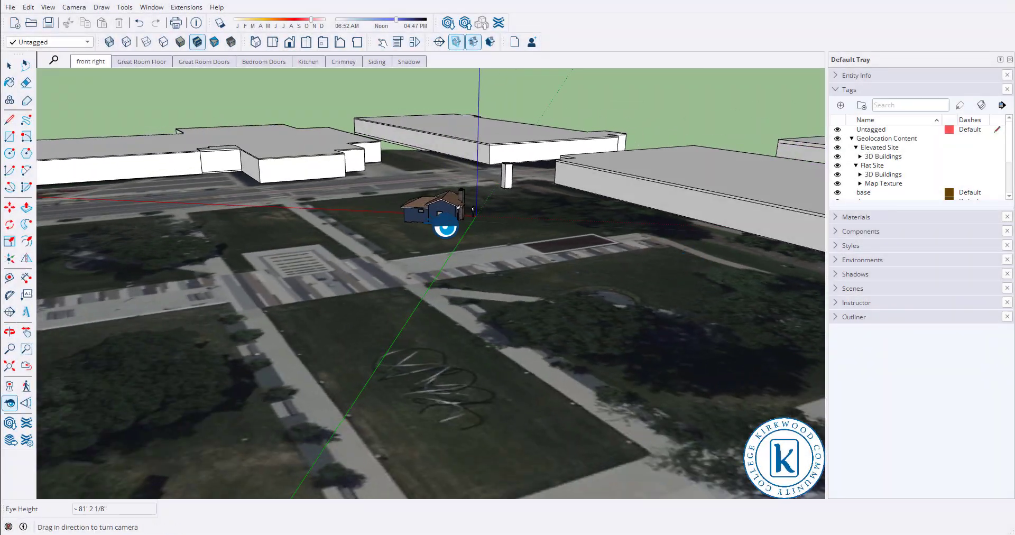
{"action": "left_click", "coordinate": [410, 62]}
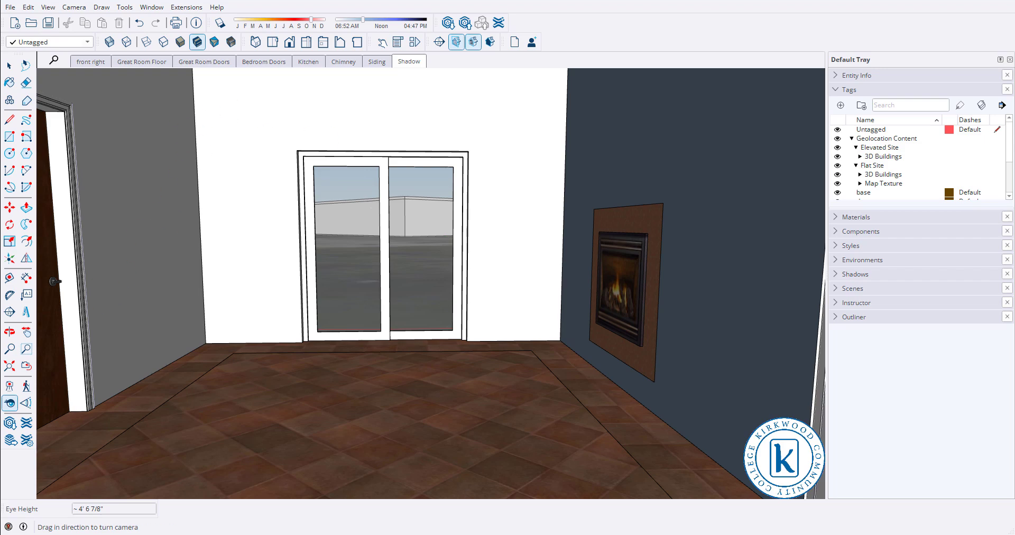
{"action": "left_click", "coordinate": [220, 22]}
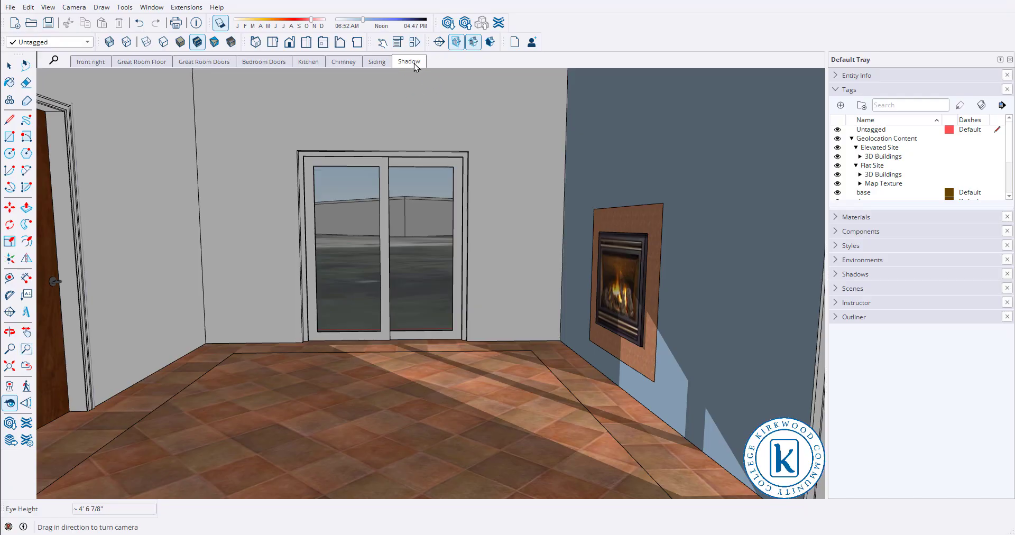
Step: Open the shadow settings and set the time to 08:30 am
{"action": "left_click", "coordinate": [848, 89]}
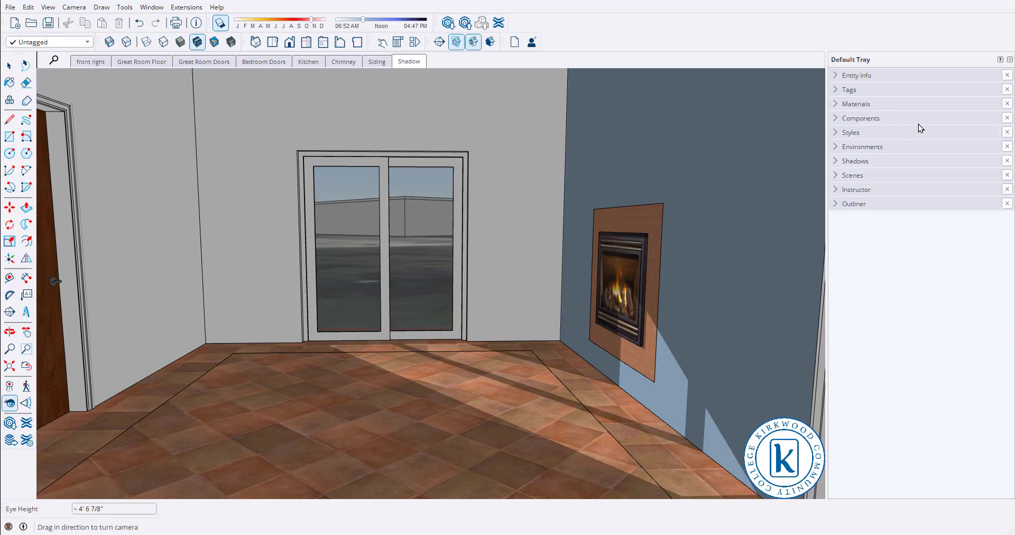
{"action": "left_click", "coordinate": [863, 162]}
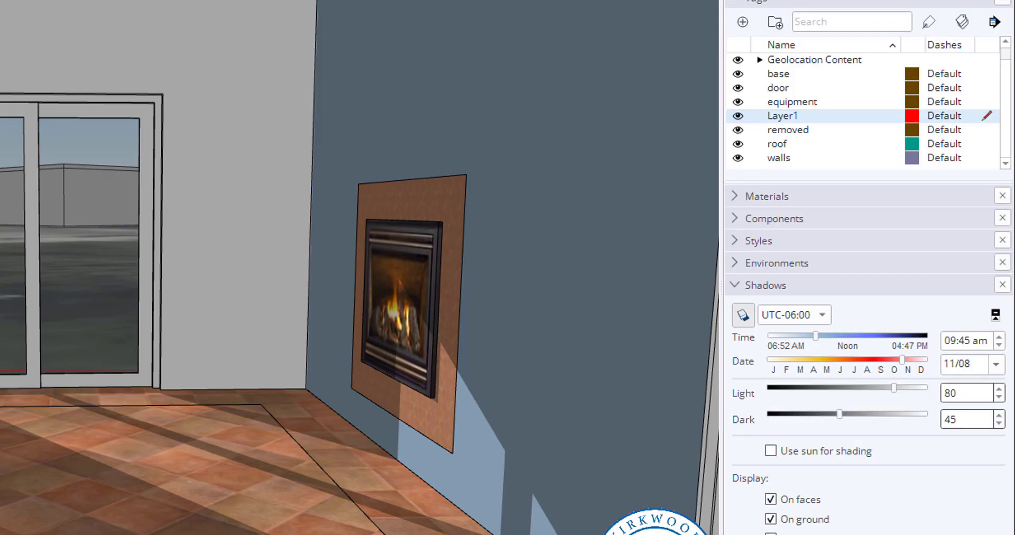
{"action": "left_click", "coordinate": [984, 345]}
{"action": "key", "text": "Down"}
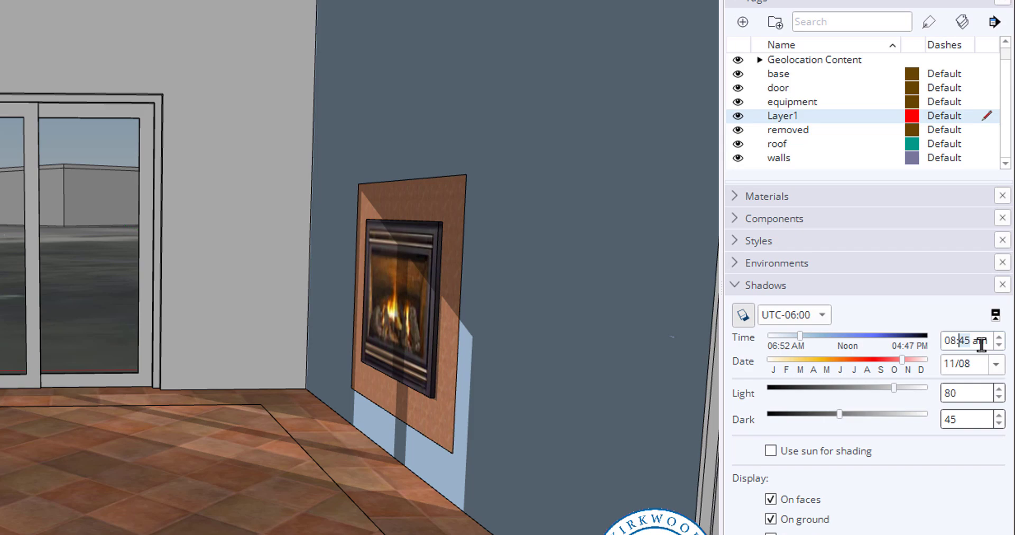
{"action": "type", "text": "30"}
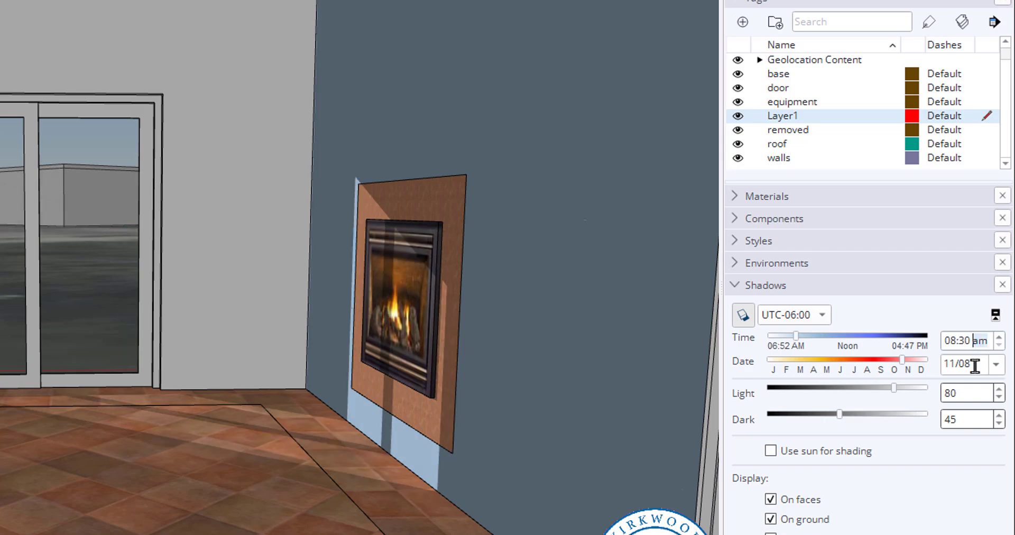
Step: Set the shadow date to 12/21
{"action": "left_click", "coordinate": [948, 363]}
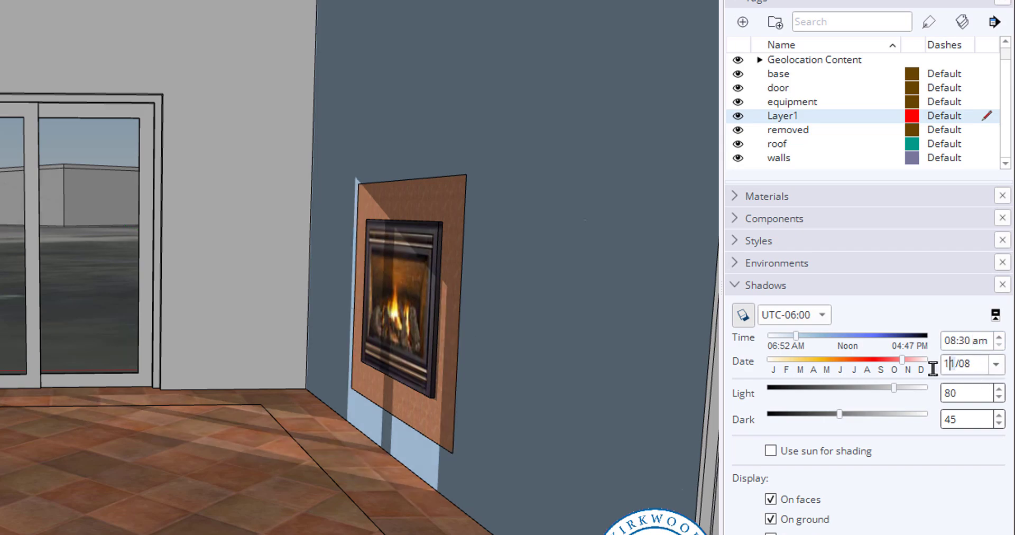
{"action": "key", "text": "Delete"}
{"action": "type", "text": "2"}
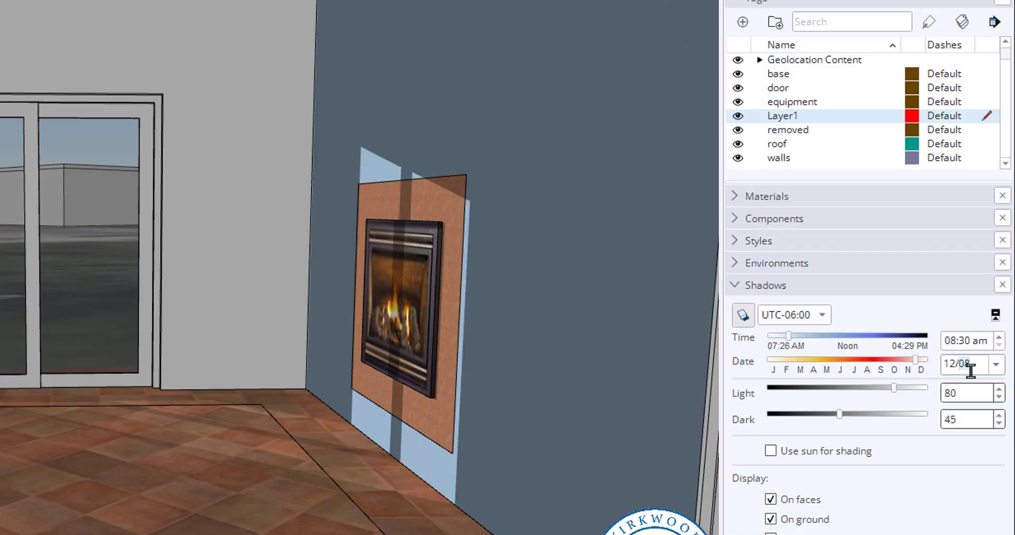
{"action": "left_click", "coordinate": [978, 368]}
{"action": "type", "text": "21"}
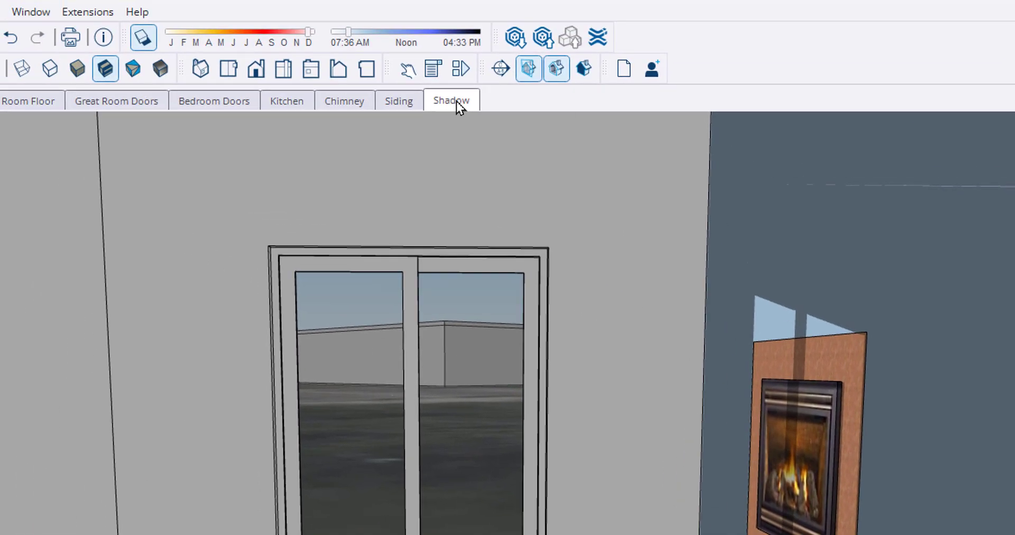
Step: Rename the Shadow scene to "12/21 8:30 am" and update it with the current shadow settings
{"action": "right_click", "coordinate": [456, 100]}
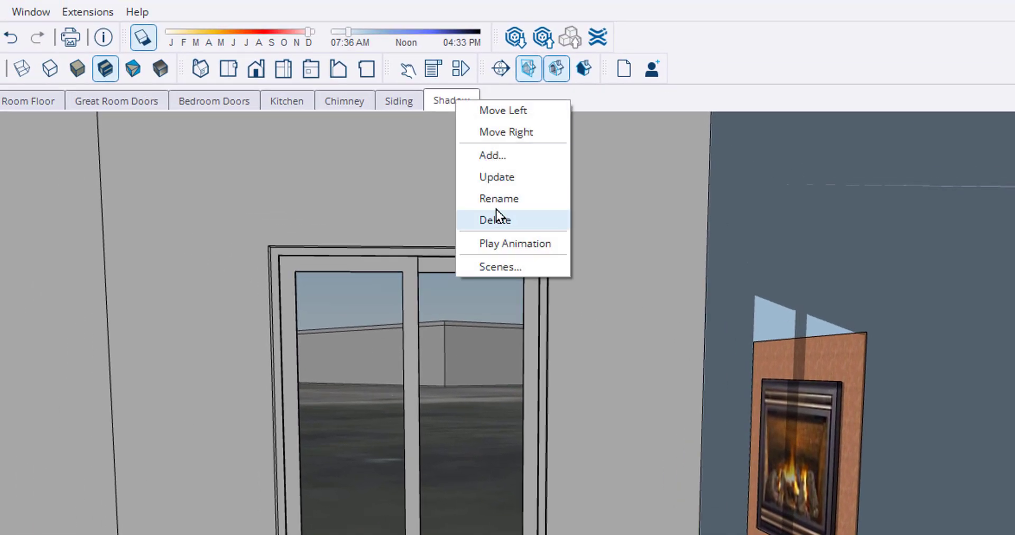
{"action": "left_click", "coordinate": [516, 199]}
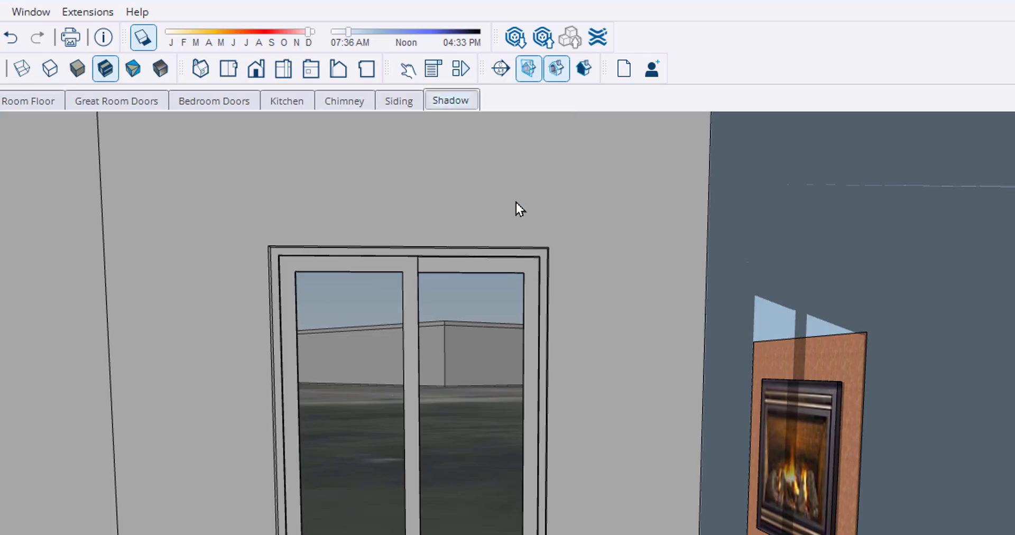
{"action": "key", "text": "BackSpace"}
{"action": "key", "text": "BackSpace"}
{"action": "key", "text": "BackSpace"}
{"action": "key", "text": "BackSpace"}
{"action": "key", "text": "BackSpace"}
{"action": "key", "text": "BackSpace"}
{"action": "type", "text": "12/"}
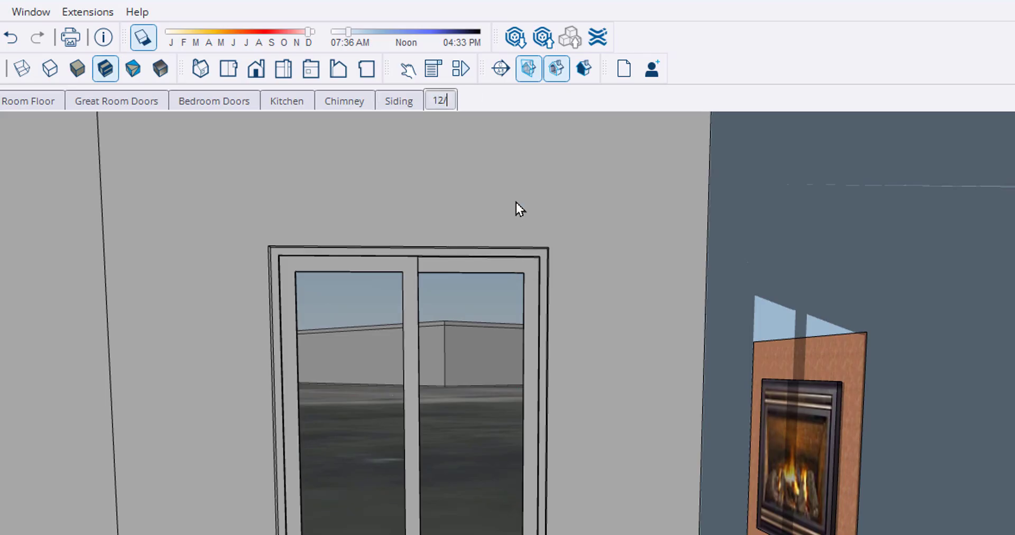
{"action": "type", "text": "21 8"}
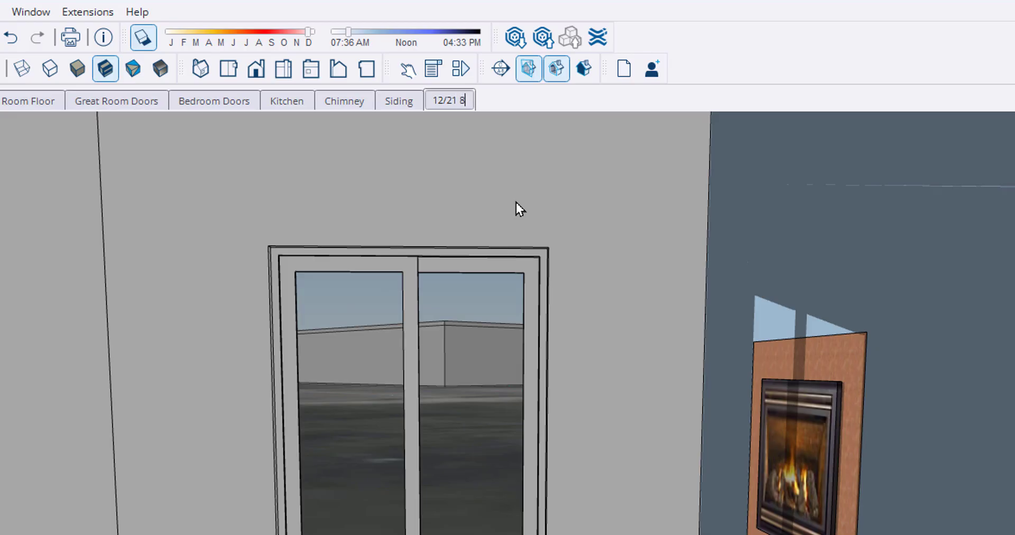
{"action": "type", "text": ":30 am"}
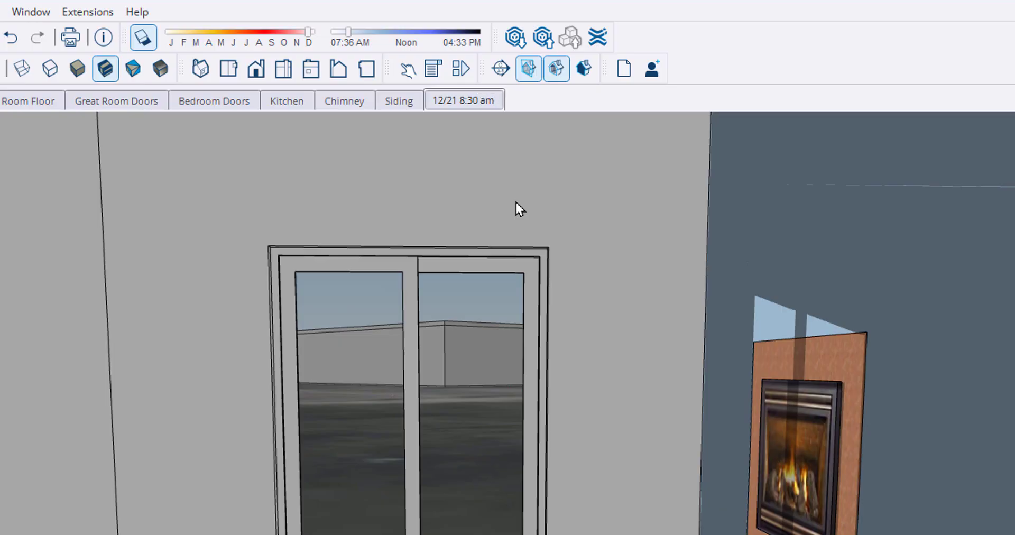
{"action": "key", "text": "Return"}
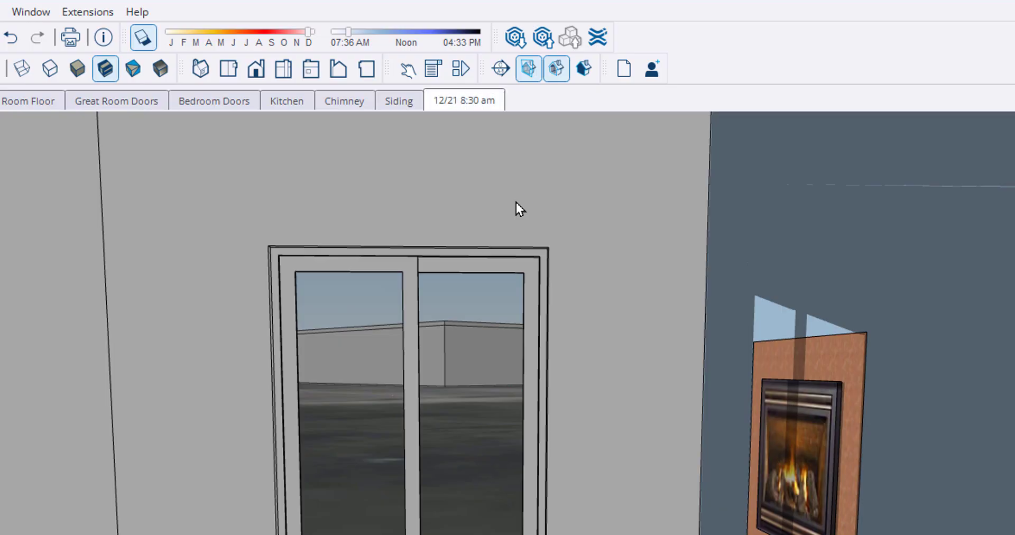
{"action": "right_click", "coordinate": [474, 100]}
{"action": "left_click", "coordinate": [540, 179]}
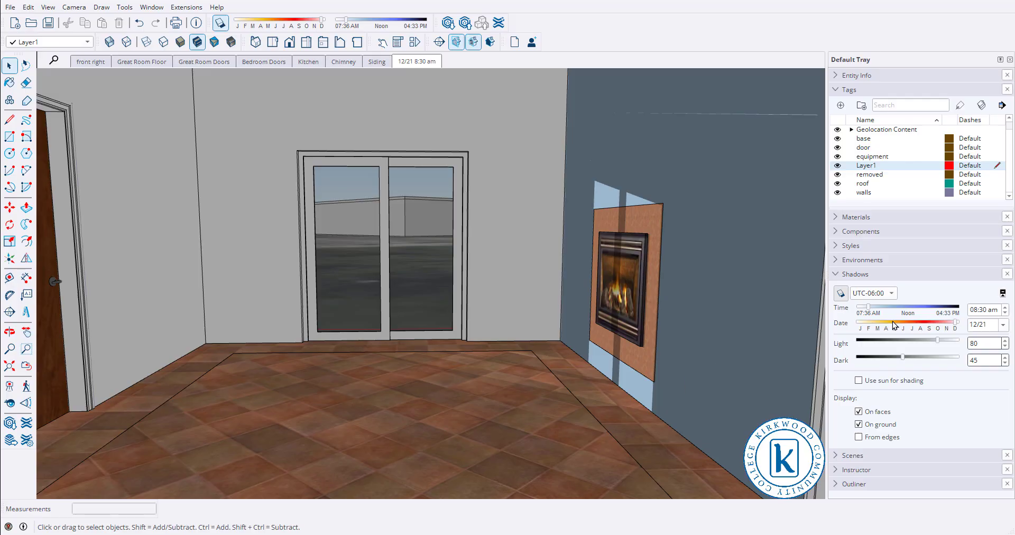
{"action": "left_click", "coordinate": [840, 274]}
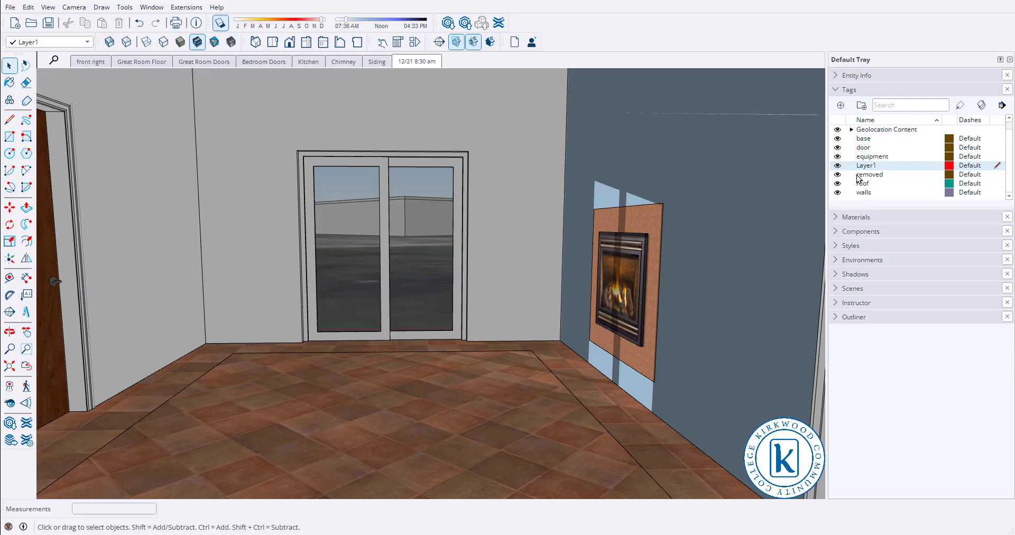
{"action": "left_click", "coordinate": [841, 90]}
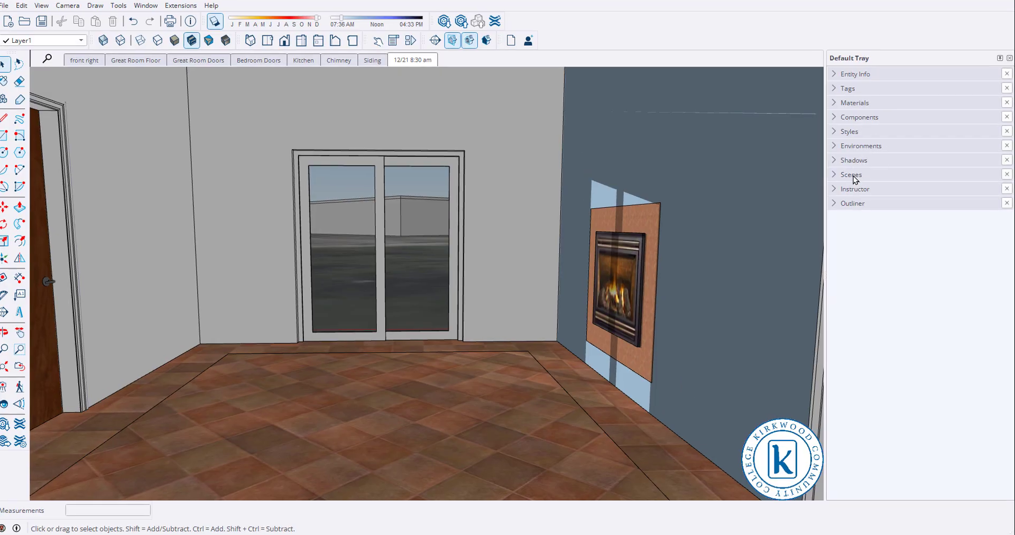
{"action": "left_click", "coordinate": [852, 175]}
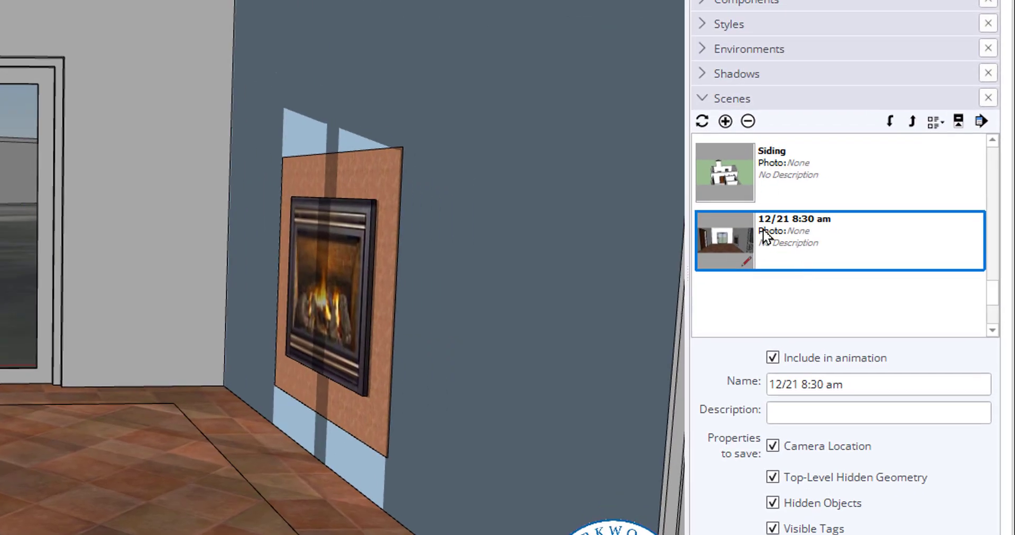
{"action": "left_click", "coordinate": [734, 98]}
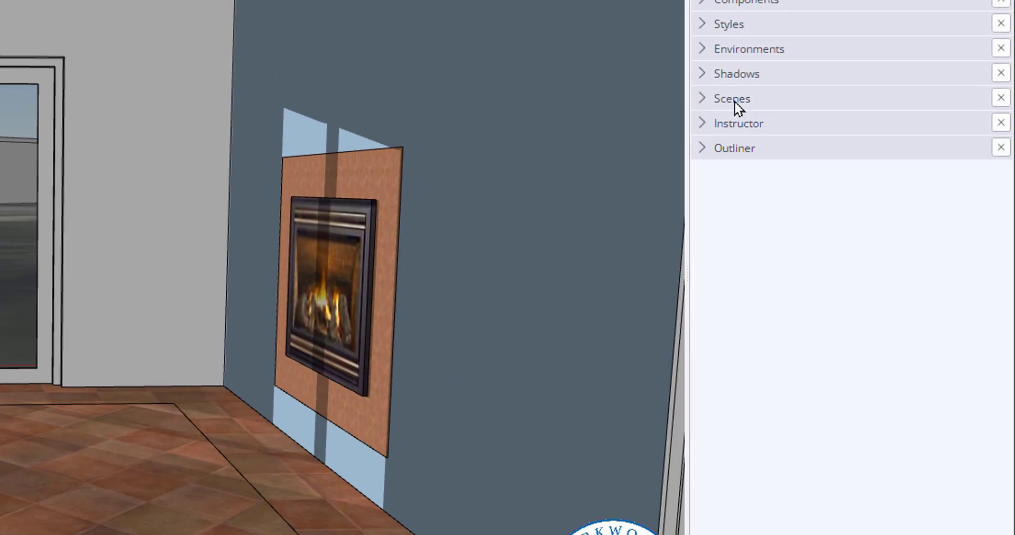
Step: Reopen the shadow settings and set the time to 04:00 pm, keeping the date at 12/21
{"action": "left_click", "coordinate": [736, 73]}
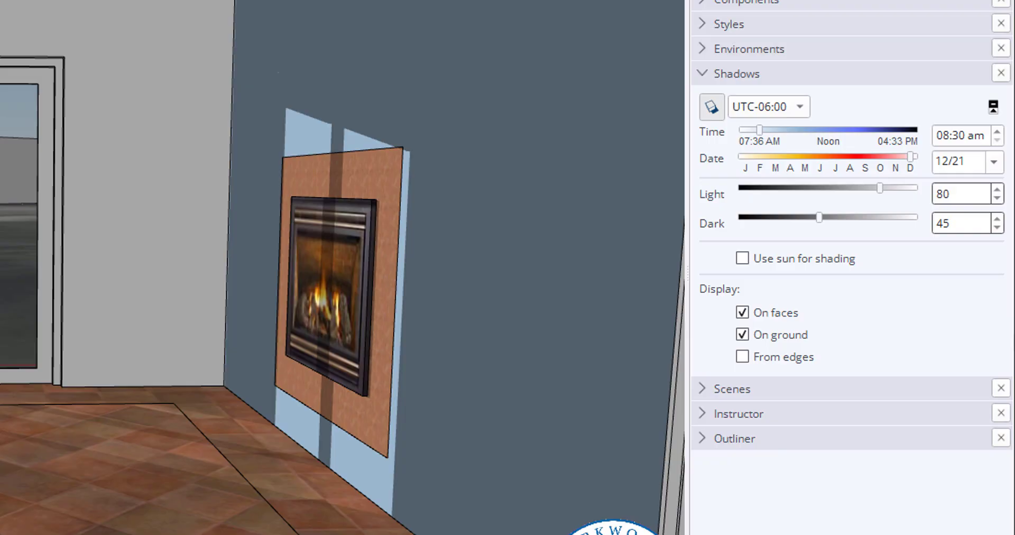
{"action": "left_click", "coordinate": [945, 135]}
{"action": "type", "text": "04:00 "}
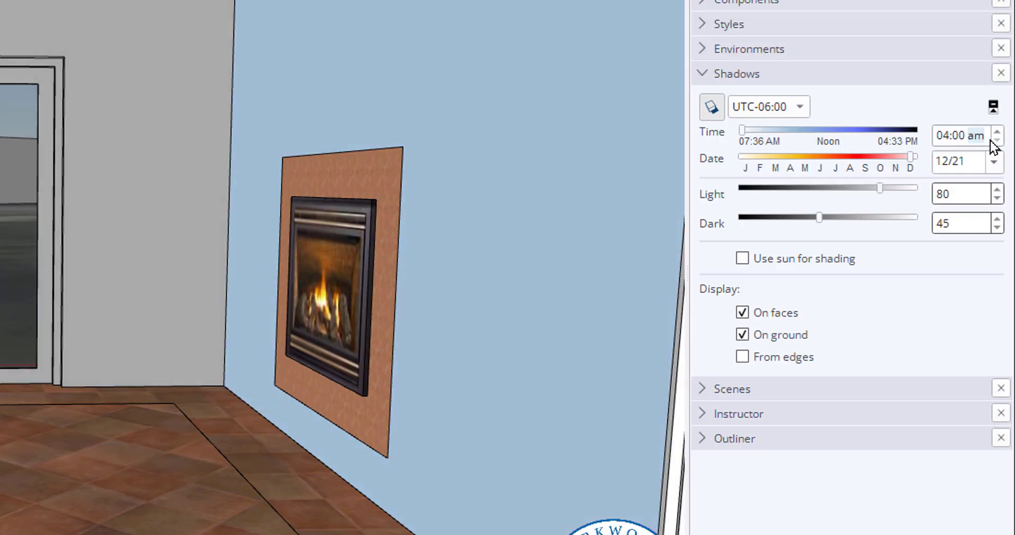
{"action": "type", "text": "pm"}
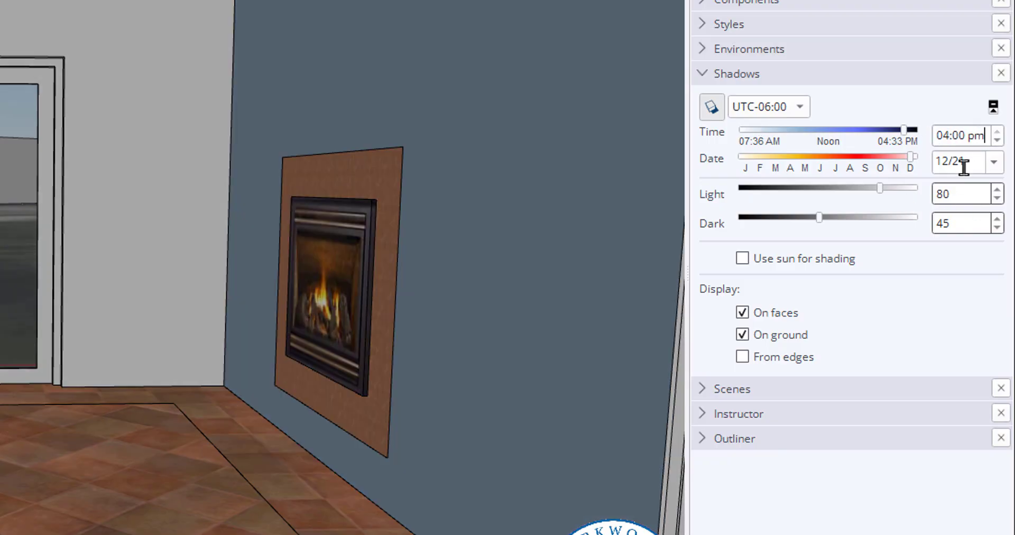
{"action": "left_click", "coordinate": [978, 162]}
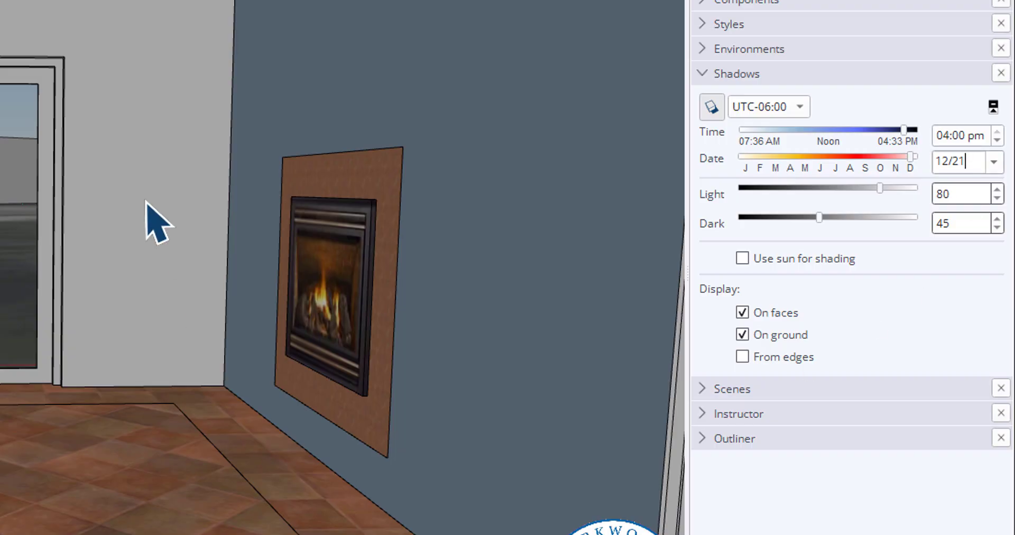
Step: Add a new scene with the current shadow settings and name it "12/21 4:00 pm"
{"action": "left_click", "coordinate": [738, 75]}
{"action": "left_click", "coordinate": [737, 106]}
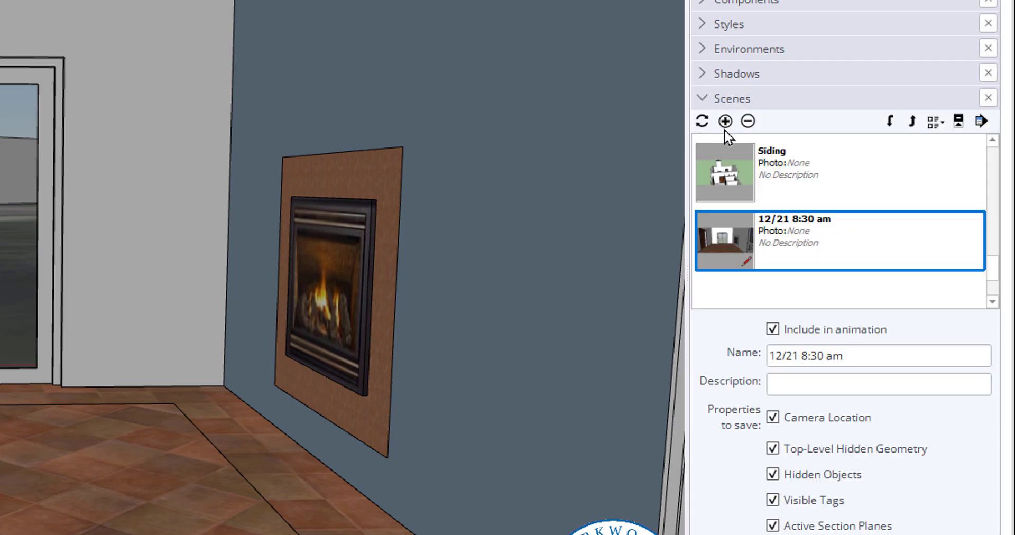
{"action": "left_click", "coordinate": [725, 121]}
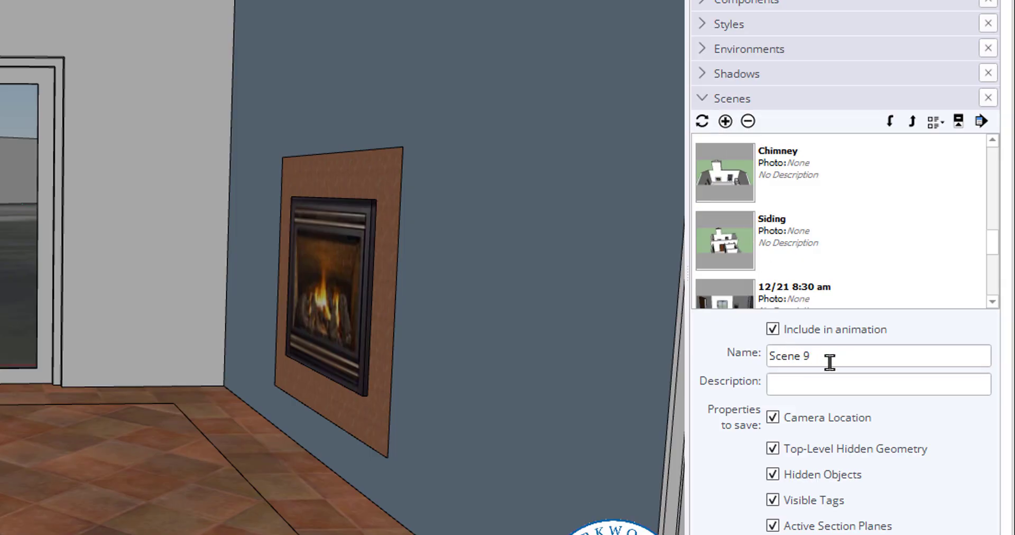
{"action": "left_click_drag", "start_coordinate": [828, 361], "coordinate": [725, 356]}
{"action": "type", "text": "12/21"}
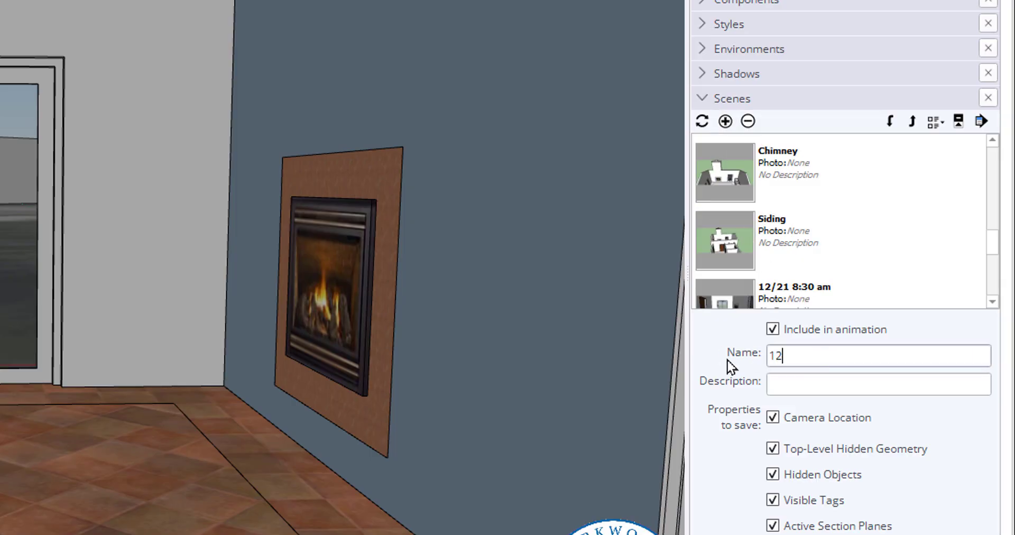
{"action": "type", "text": " 4:00 pm"}
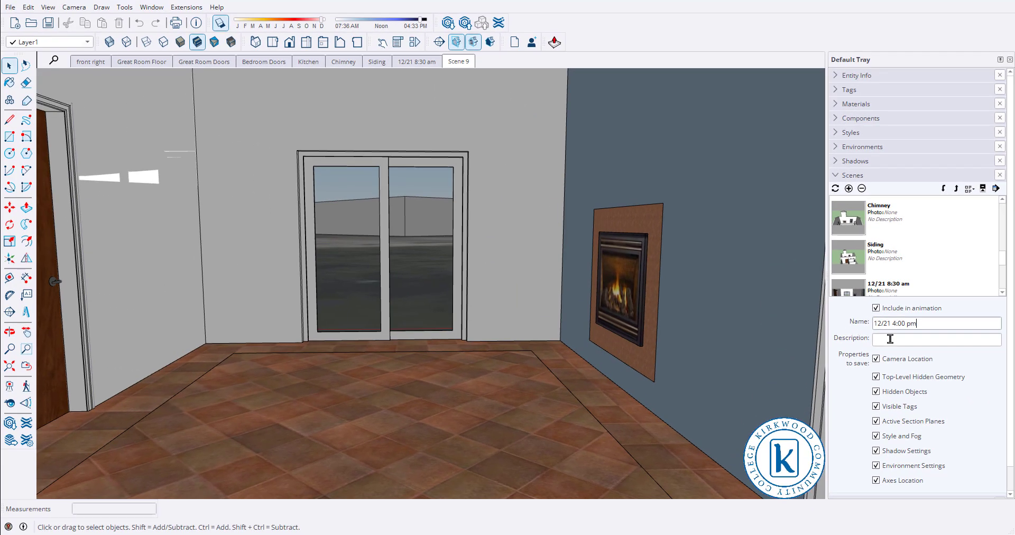
{"action": "left_click", "coordinate": [864, 351]}
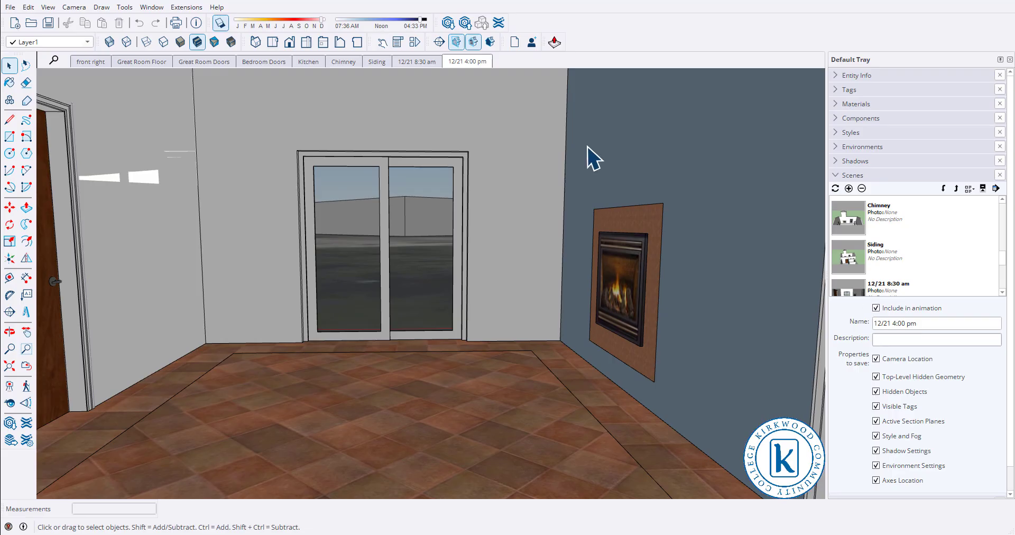
Step: Compare the interior shadows by switching to the 12/21 8:30 am scene and back to the 12/21 4:00 pm scene
{"action": "left_click", "coordinate": [417, 63]}
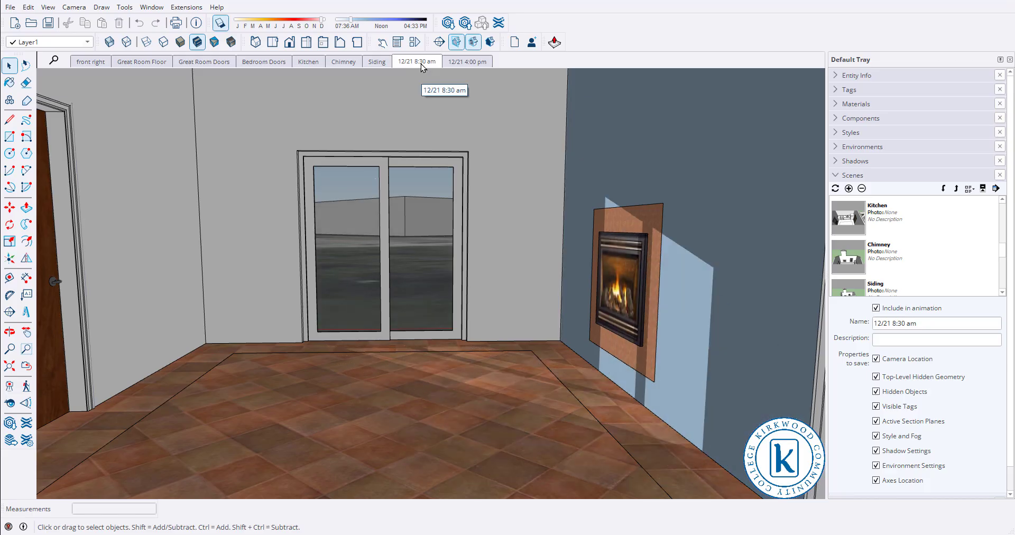
{"action": "left_click", "coordinate": [466, 62]}
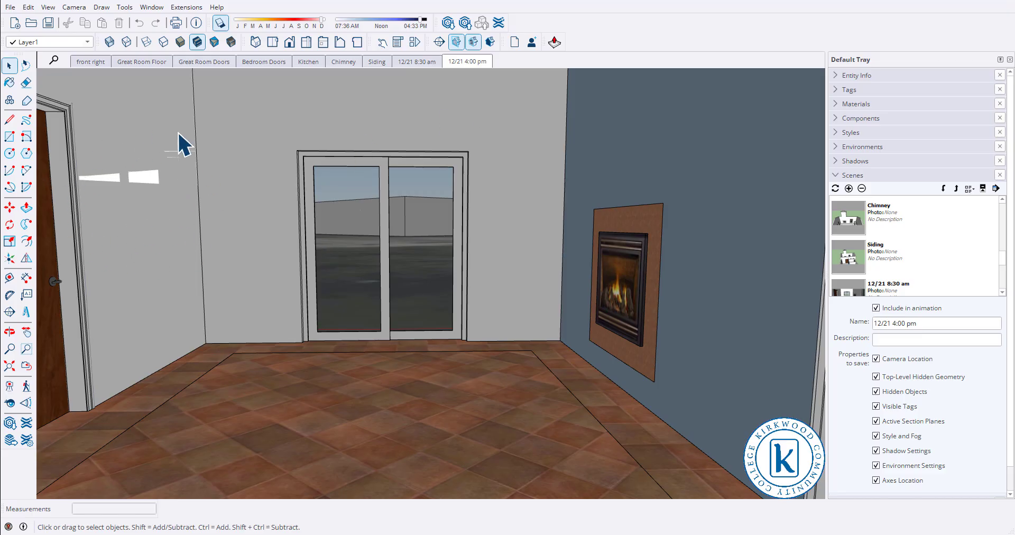
Step: View the cabin and surrounding buildings from above and switch the face style to monochrome to show the cast shadows
{"action": "left_click", "coordinate": [9, 366]}
{"action": "middle_click_drag", "start_coordinate": [472, 262], "coordinate": [328, 277]}
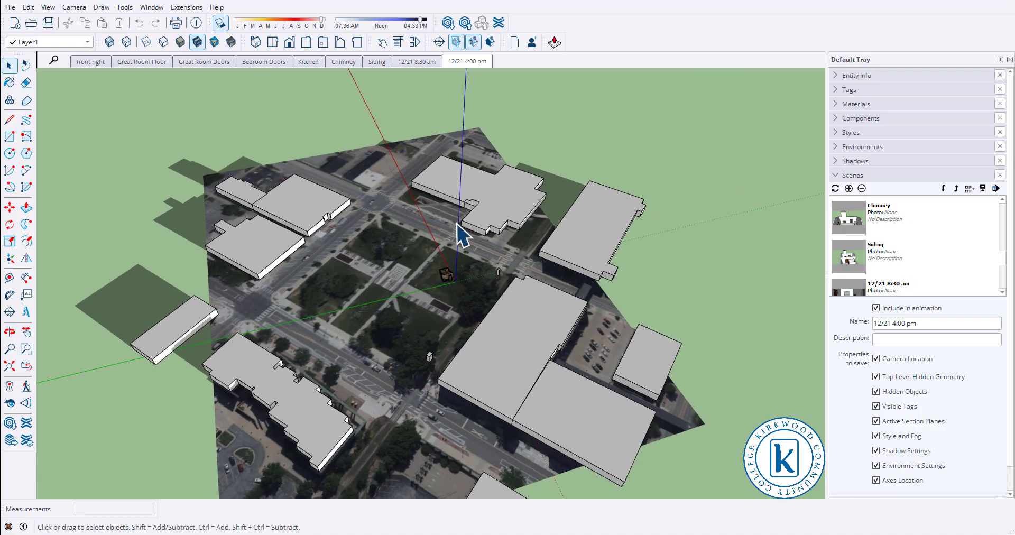
{"action": "scroll", "coordinate": [478, 249], "scroll_direction": "up", "scroll_amount": 2}
{"action": "scroll", "coordinate": [478, 270], "scroll_direction": "up", "scroll_amount": 3}
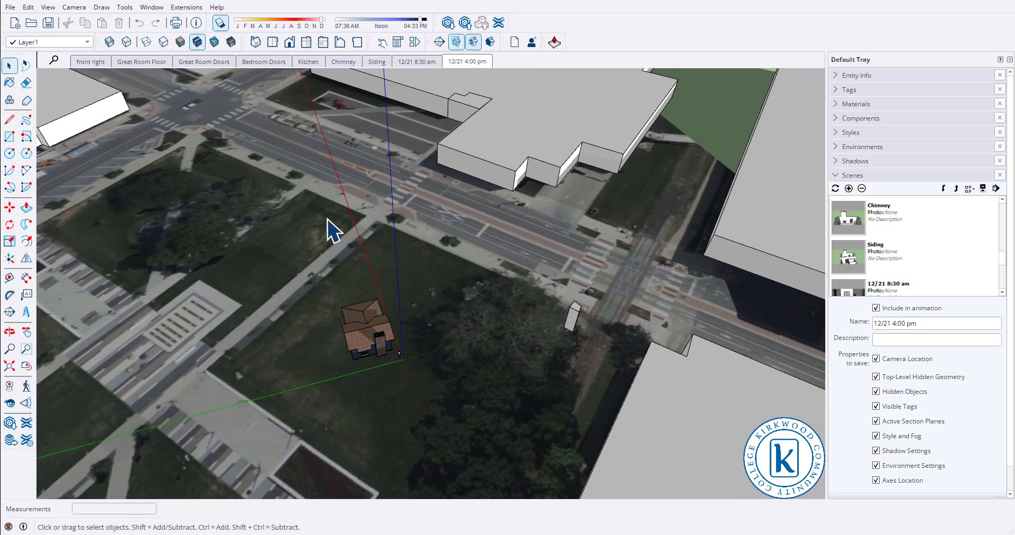
{"action": "left_click", "coordinate": [214, 42]}
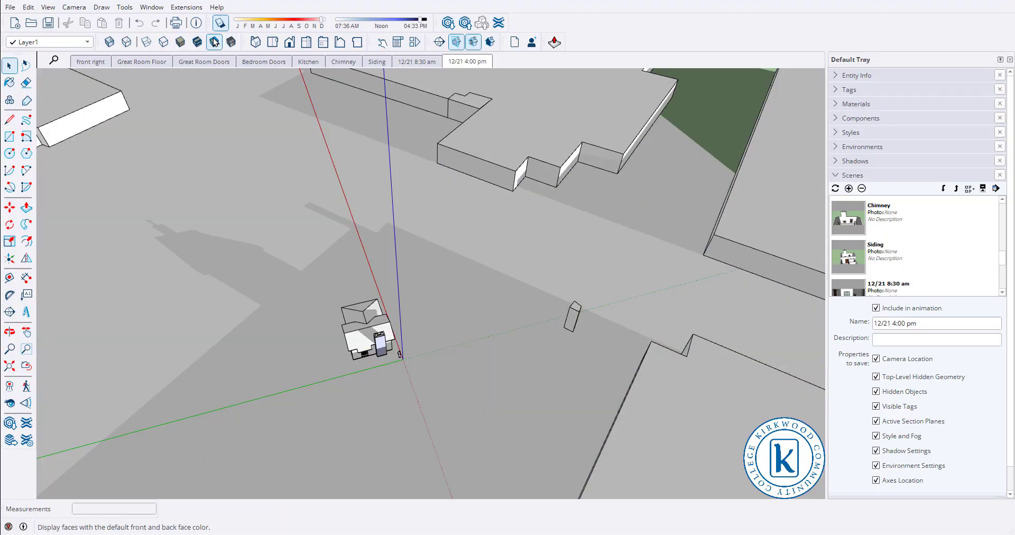
Step: Examine the shadows around the cabin and neighbouring buildings from several angles, then return to the 12/21 8:30 am and 12/21 4:00 pm interior scenes
{"action": "scroll", "coordinate": [607, 211], "scroll_direction": "down", "scroll_amount": 5}
{"action": "middle_click_drag", "start_coordinate": [694, 260], "coordinate": [93, 217]}
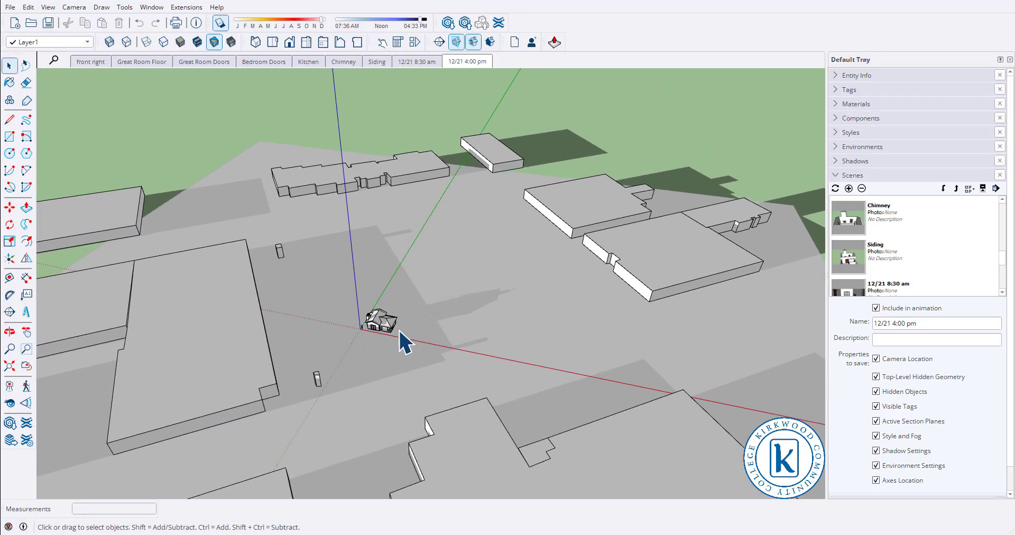
{"action": "middle_click_drag", "start_coordinate": [427, 337], "coordinate": [213, 252]}
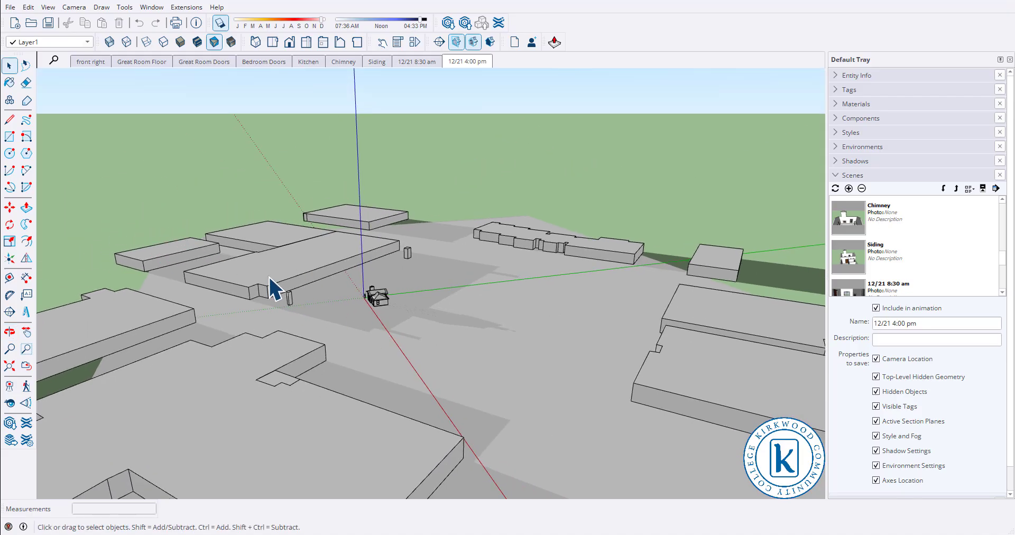
{"action": "scroll", "coordinate": [268, 276], "scroll_direction": "up", "scroll_amount": 3}
{"action": "scroll", "coordinate": [444, 310], "scroll_direction": "up", "scroll_amount": 3}
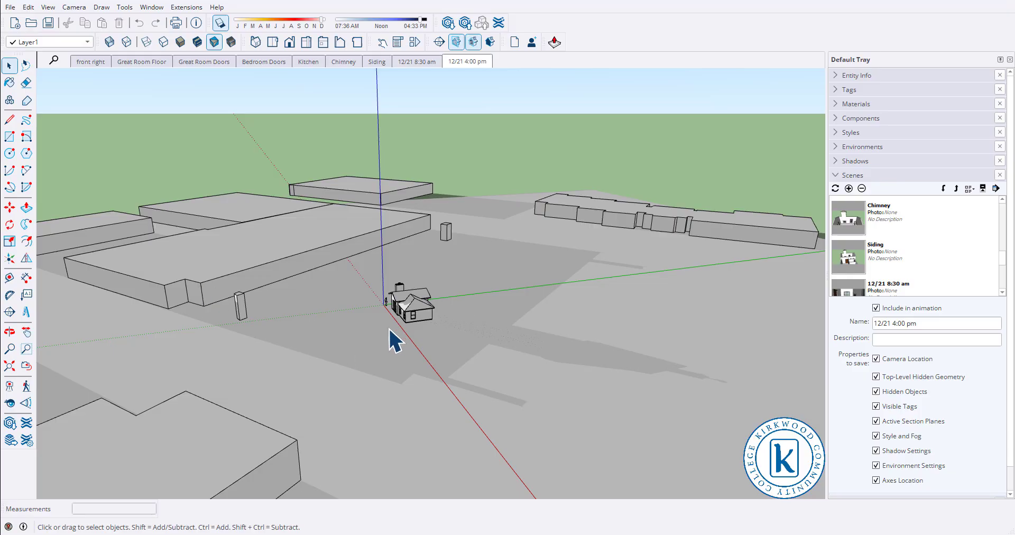
{"action": "middle_click_drag", "start_coordinate": [360, 319], "coordinate": [557, 308]}
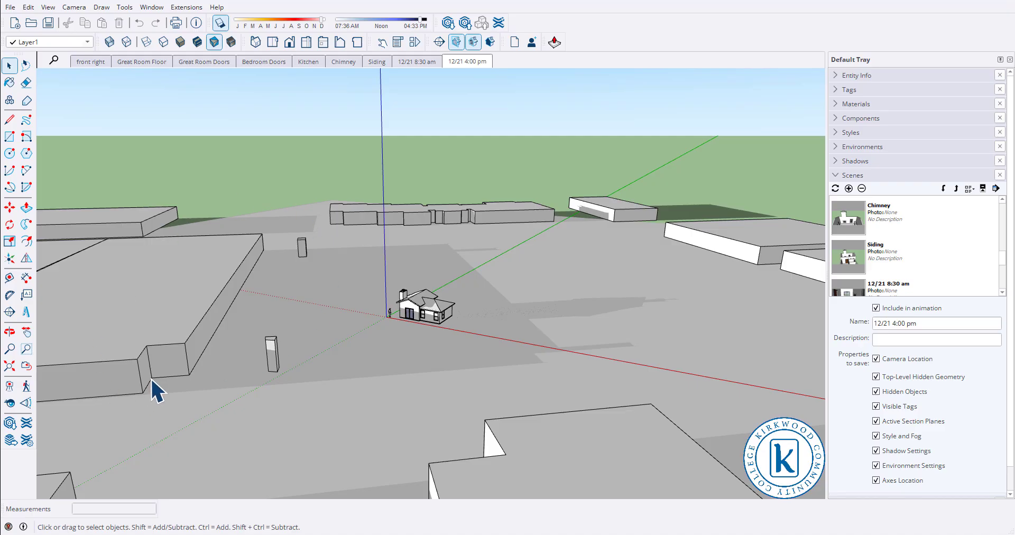
{"action": "middle_click_drag", "start_coordinate": [276, 267], "coordinate": [528, 264]}
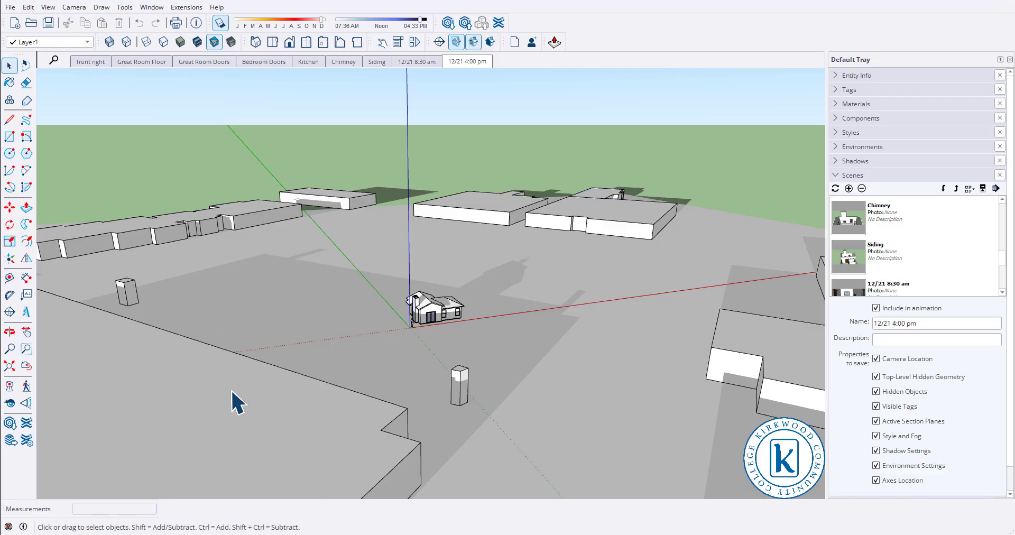
{"action": "left_click", "coordinate": [411, 63]}
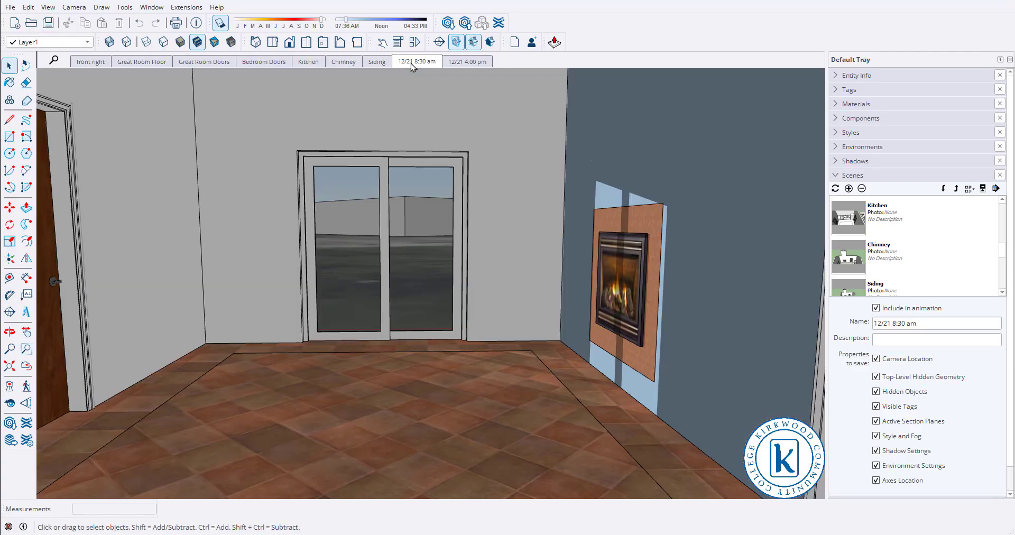
{"action": "left_click", "coordinate": [475, 62]}
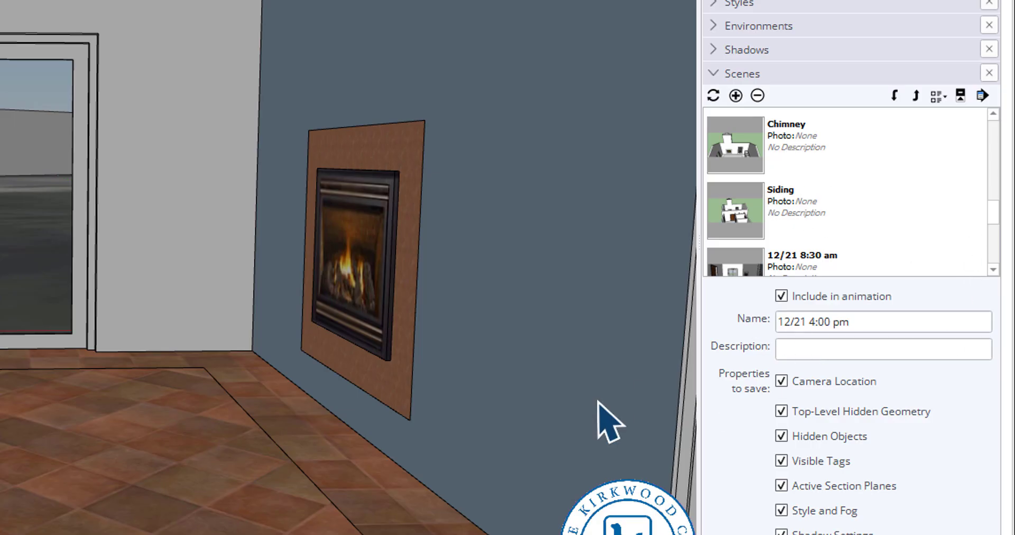
Step: Exclude all scenes from front right through Siding from the animation, leaving only the two 12/21 shadow scenes included
{"action": "left_click", "coordinate": [792, 206]}
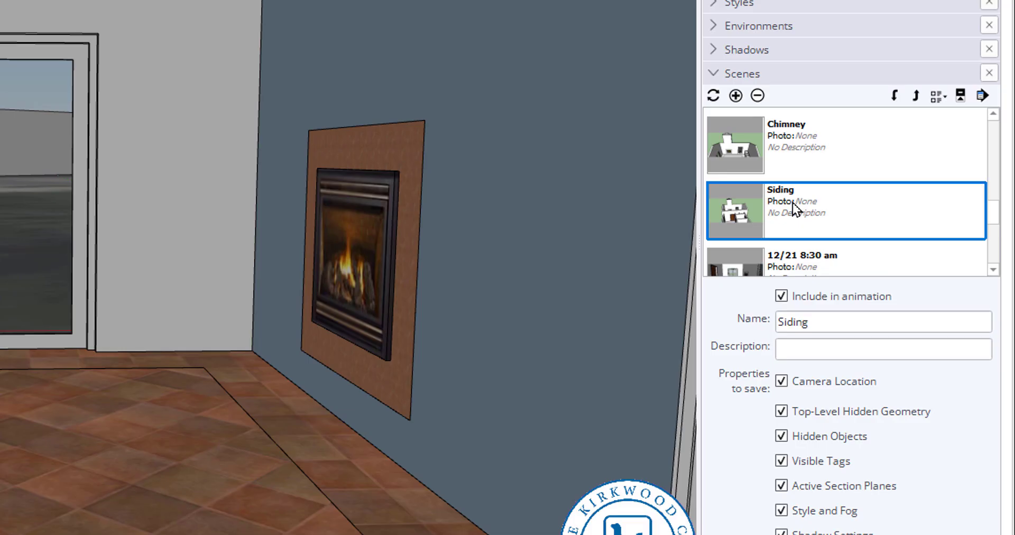
{"action": "left_click_drag", "start_coordinate": [998, 222], "coordinate": [999, 126]}
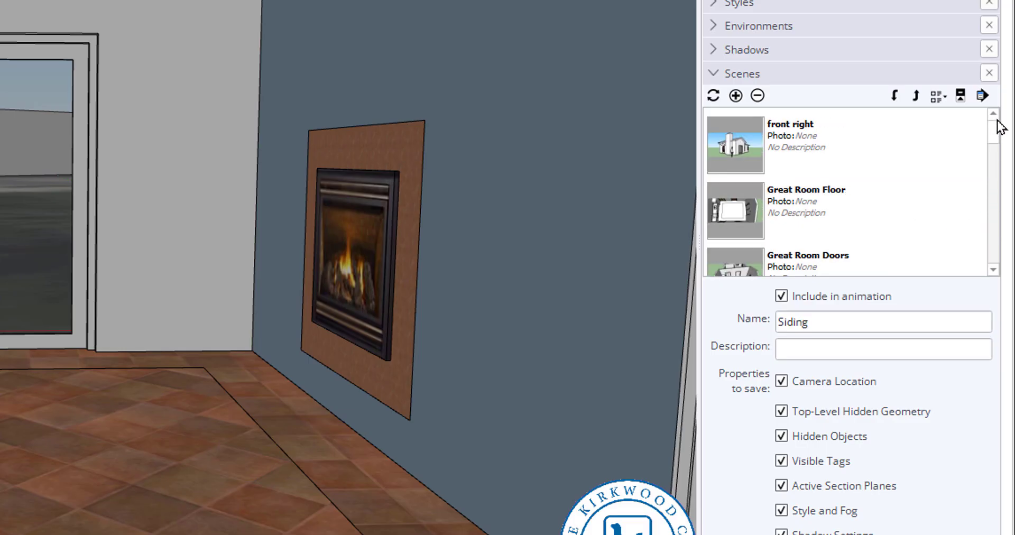
{"action": "left_click", "coordinate": [777, 139], "text": "shift"}
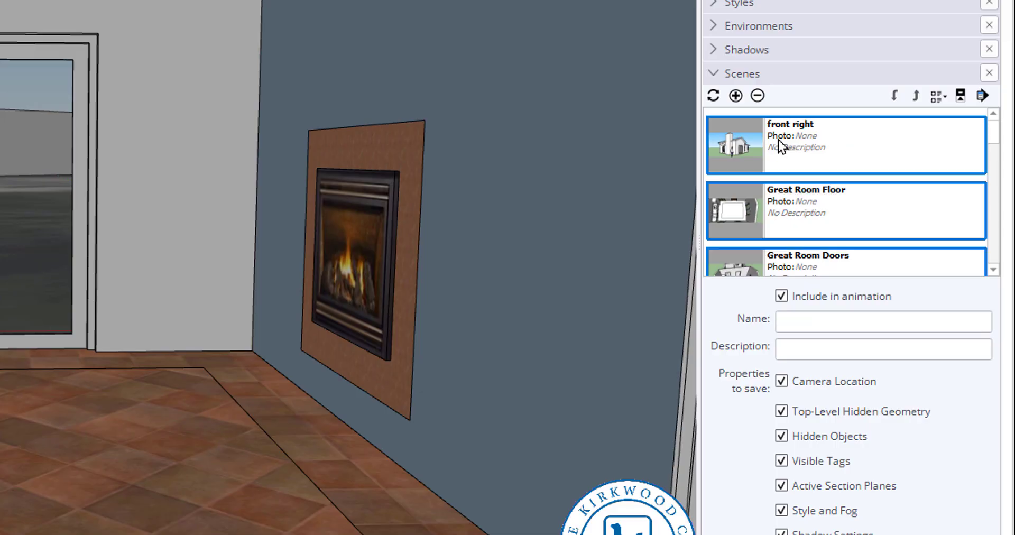
{"action": "scroll", "coordinate": [846, 174], "scroll_direction": "down", "scroll_amount": 2}
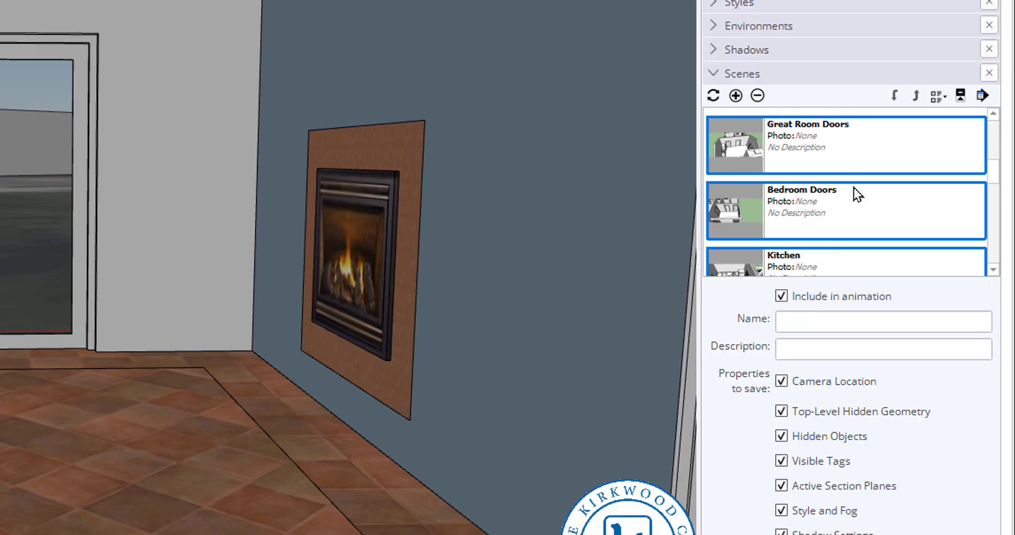
{"action": "scroll", "coordinate": [856, 194], "scroll_direction": "down", "scroll_amount": 4}
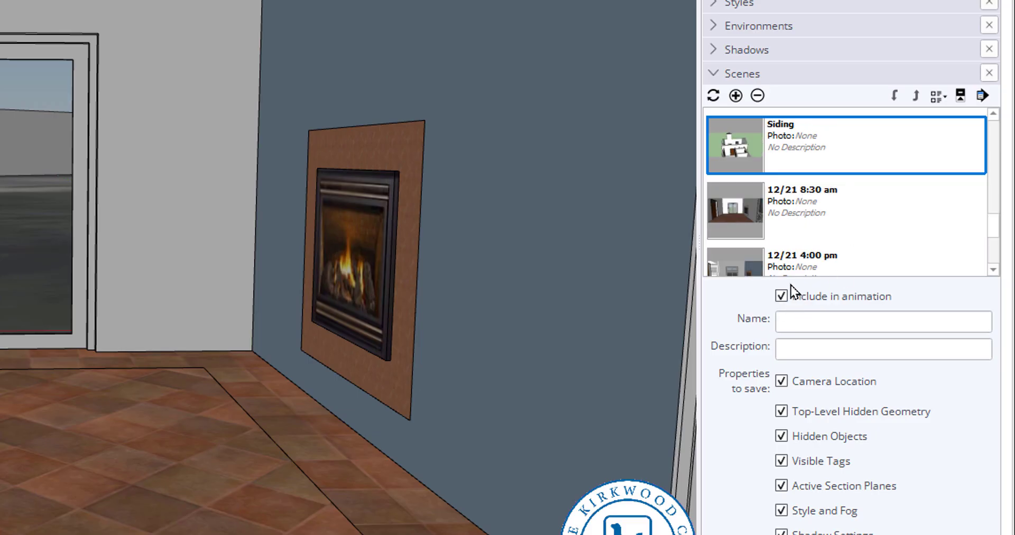
{"action": "left_click", "coordinate": [781, 296]}
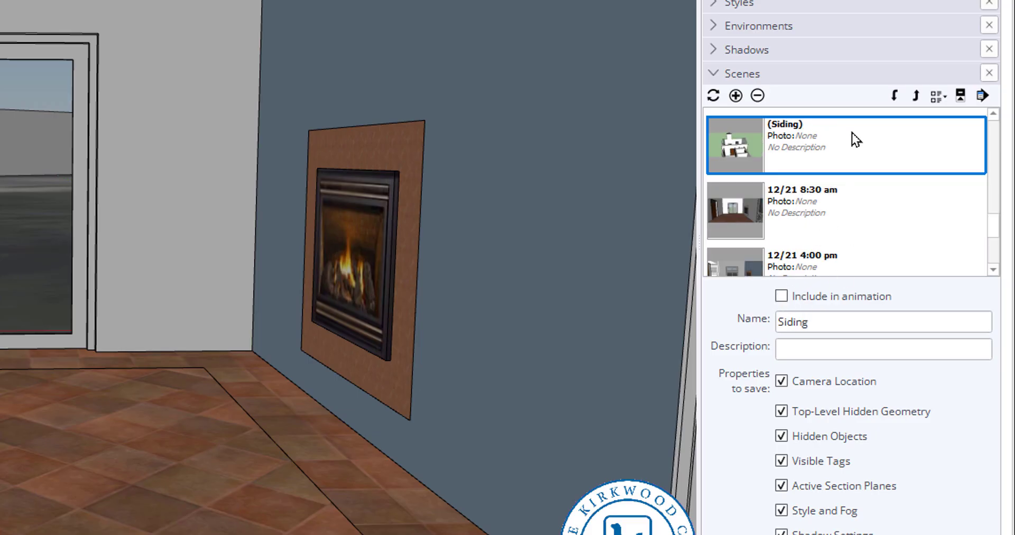
{"action": "scroll", "coordinate": [843, 141], "scroll_direction": "up", "scroll_amount": 1}
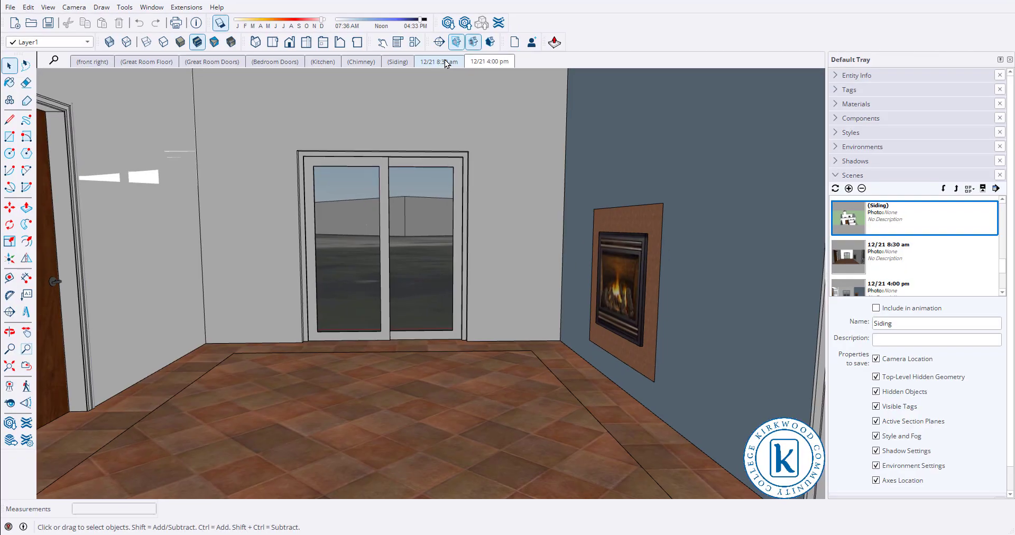
Step: Switch to the 12/21 8:30 am scene, play the scene animation to preview the moving shadows, and stop it
{"action": "left_click", "coordinate": [438, 62]}
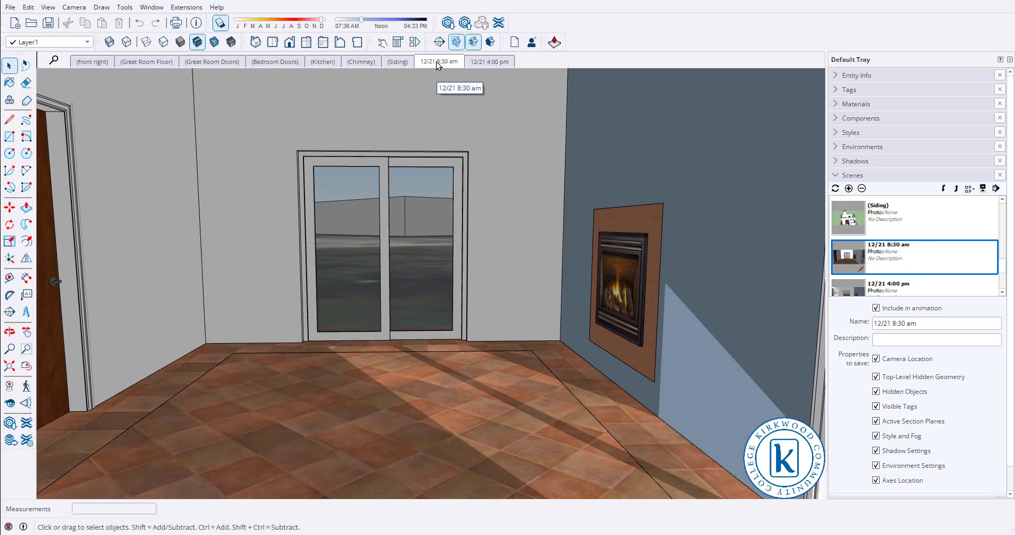
{"action": "left_click", "coordinate": [50, 8]}
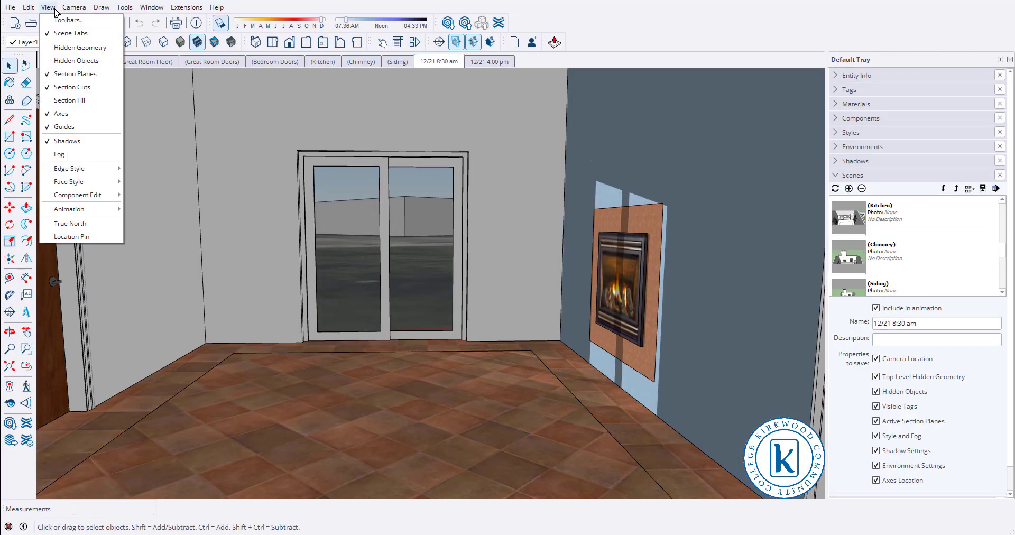
{"action": "mouse_move", "coordinate": [79, 209]}
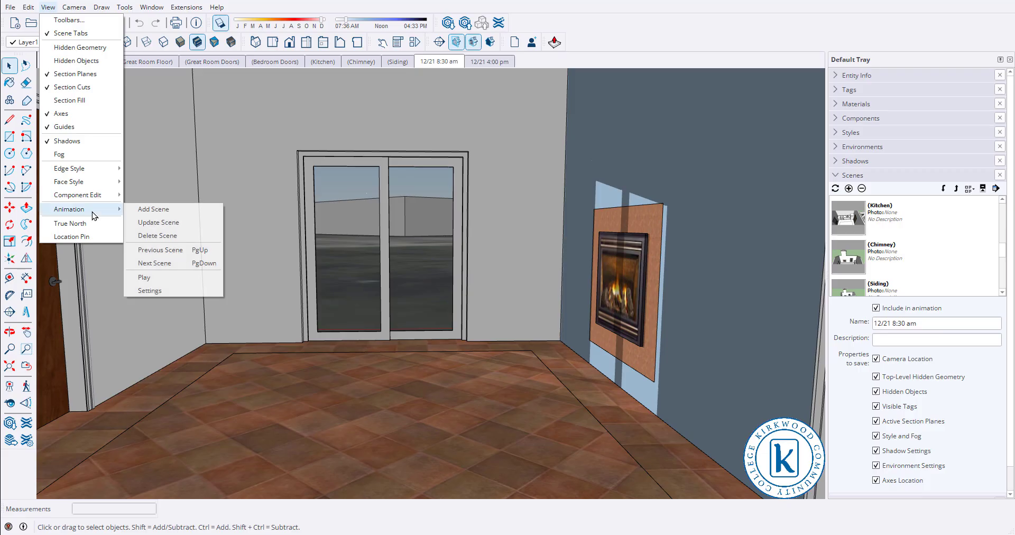
{"action": "left_click", "coordinate": [163, 282]}
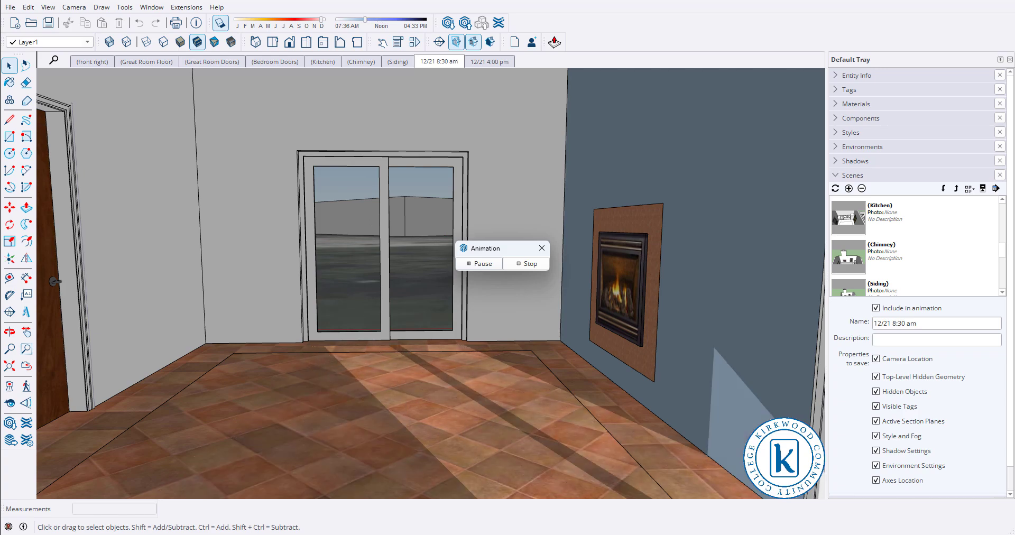
{"action": "left_click", "coordinate": [518, 263]}
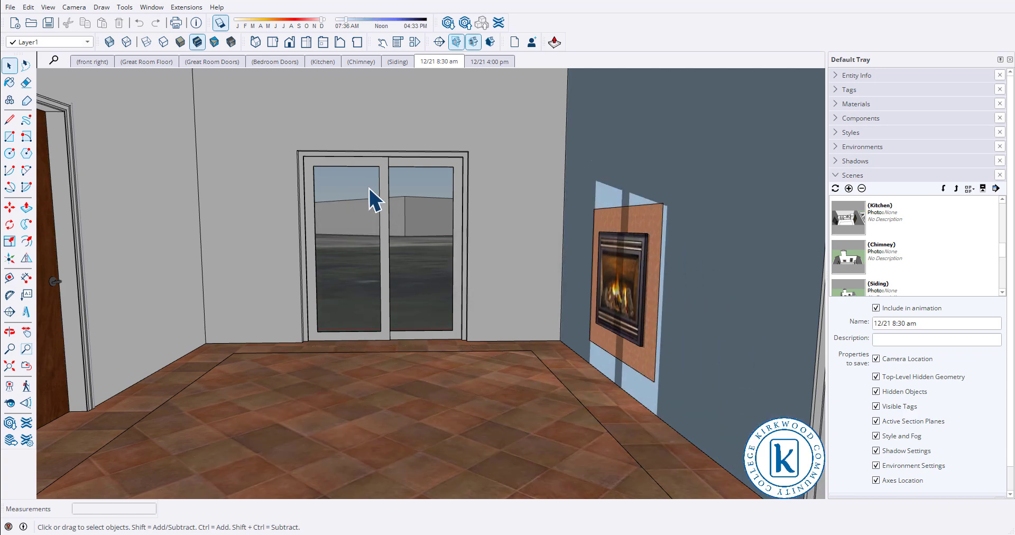
Step: Set the animation's scene transitions to 5 seconds and the scene delay to 0 seconds, keeping scene transitions enabled
{"action": "left_click", "coordinate": [47, 7]}
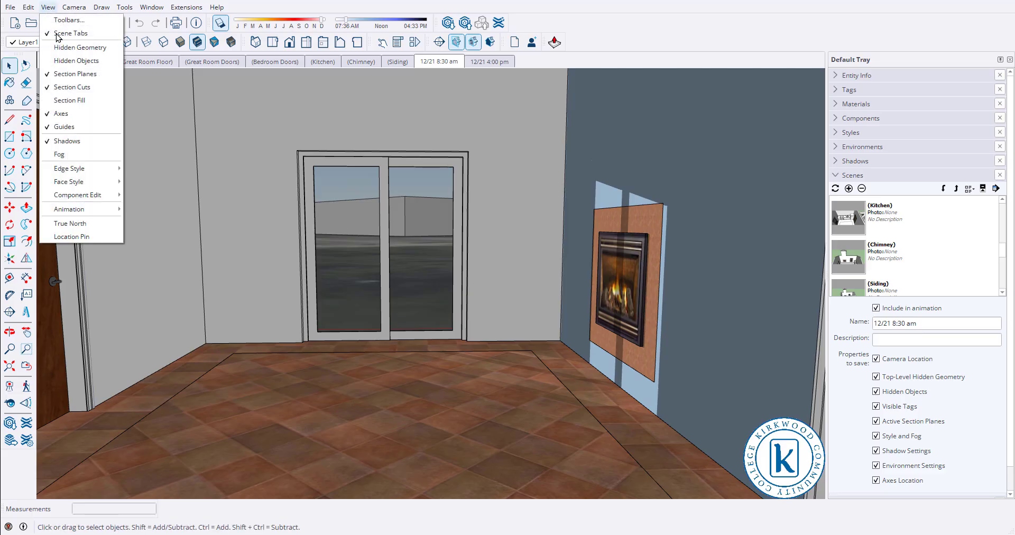
{"action": "mouse_move", "coordinate": [92, 208]}
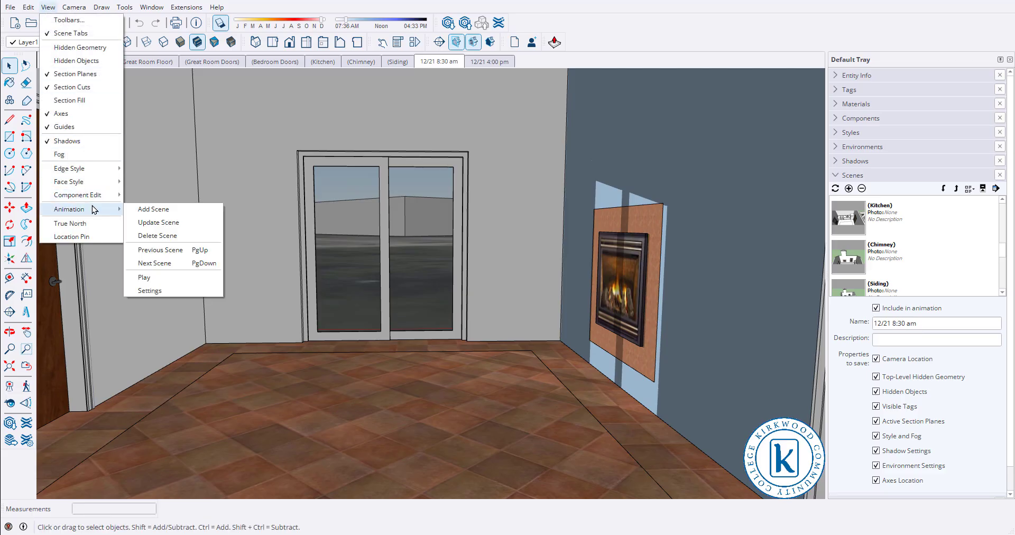
{"action": "left_click", "coordinate": [163, 290]}
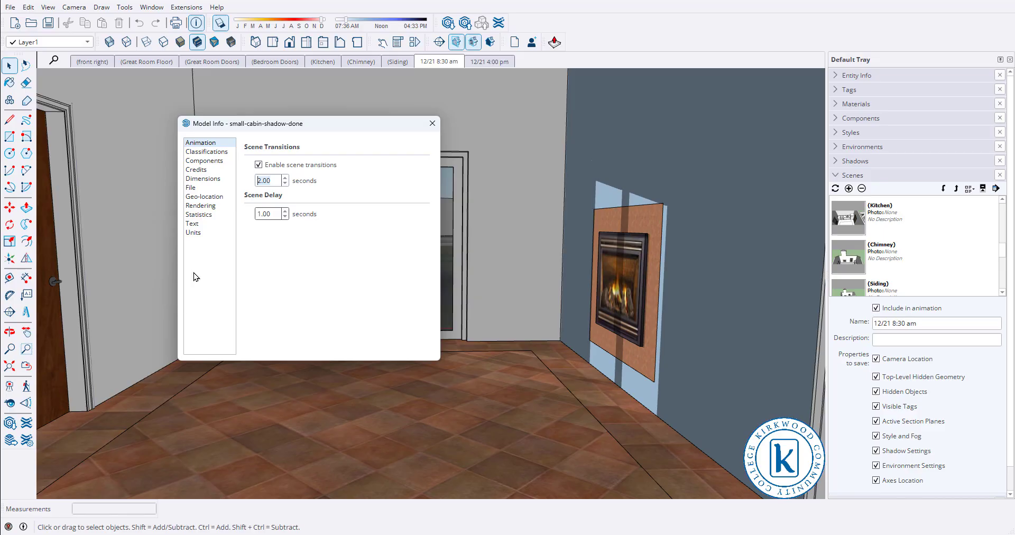
{"action": "left_click", "coordinate": [258, 165]}
{"action": "left_click", "coordinate": [276, 215]}
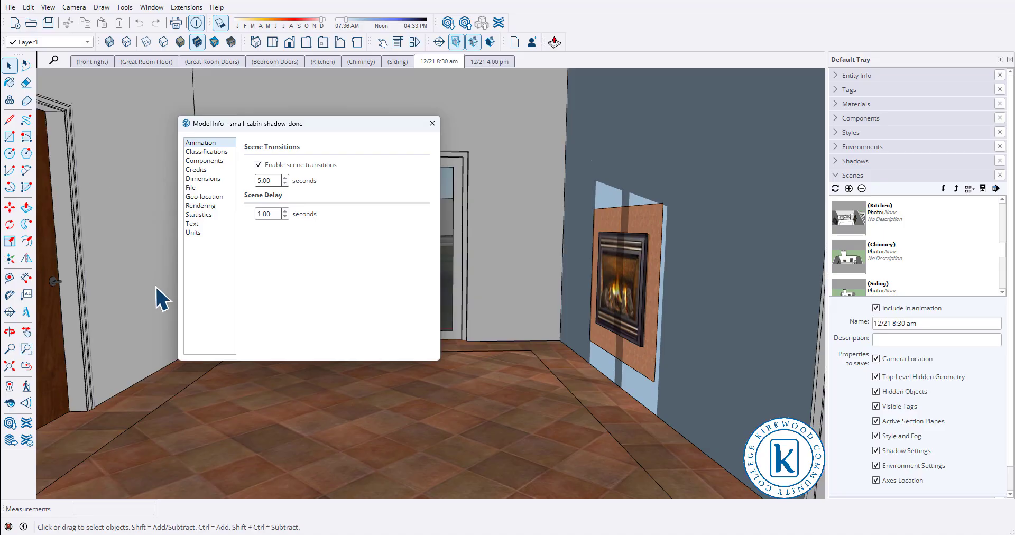
{"action": "left_click", "coordinate": [258, 214]}
{"action": "left_click", "coordinate": [272, 213]}
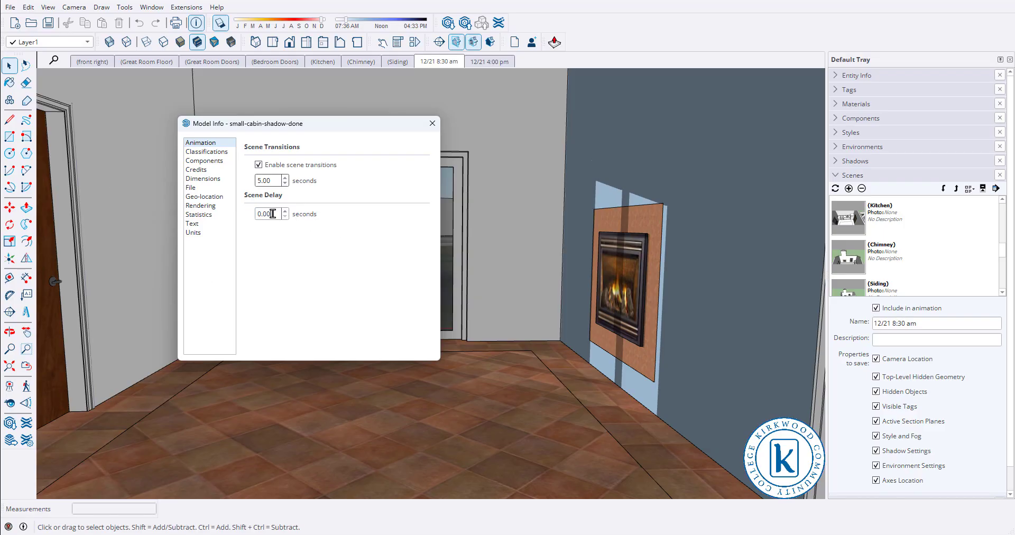
{"action": "left_click", "coordinate": [434, 124]}
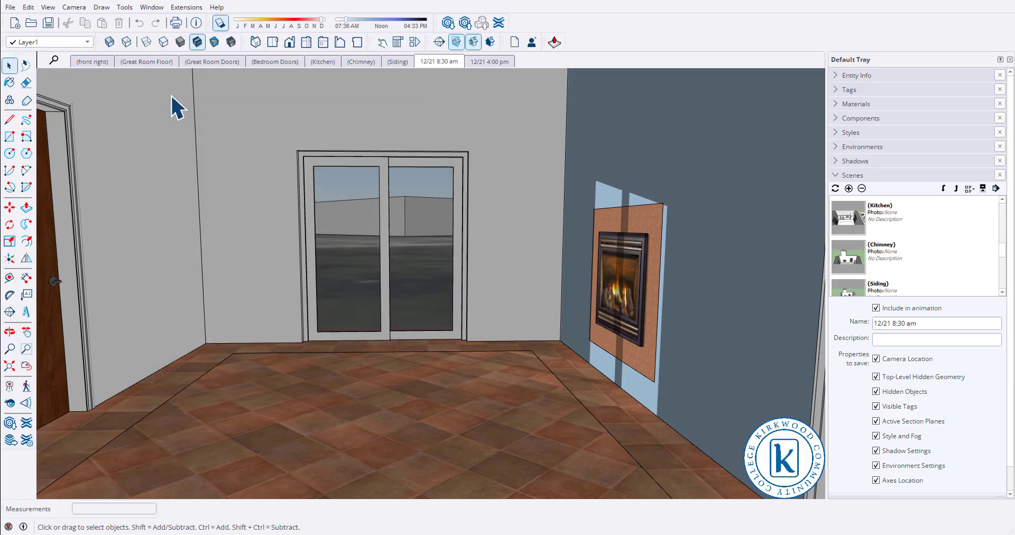
Step: Replay the scene animation to check the slower shadow transition between the two 12/21 scenes, and stop it
{"action": "left_click", "coordinate": [47, 8]}
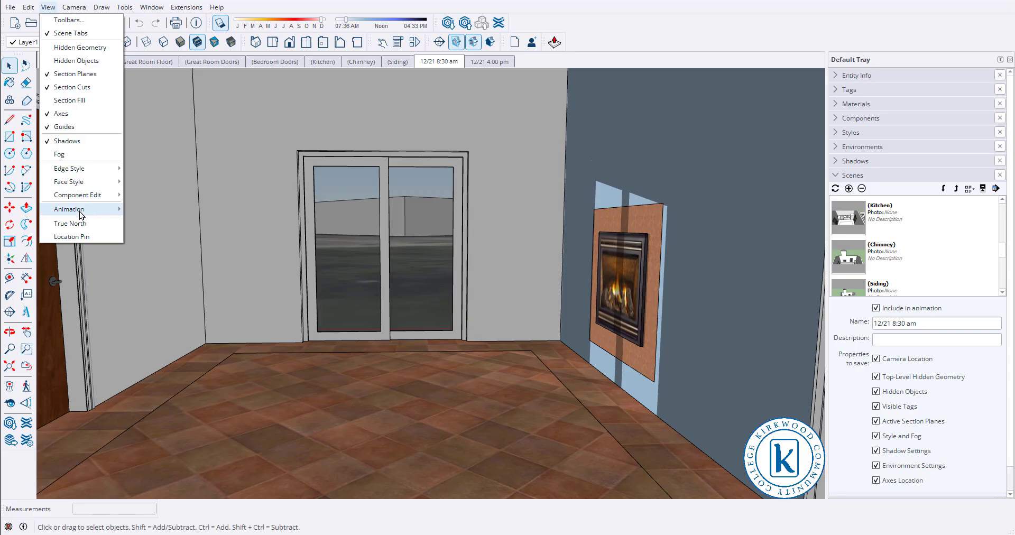
{"action": "mouse_move", "coordinate": [81, 211]}
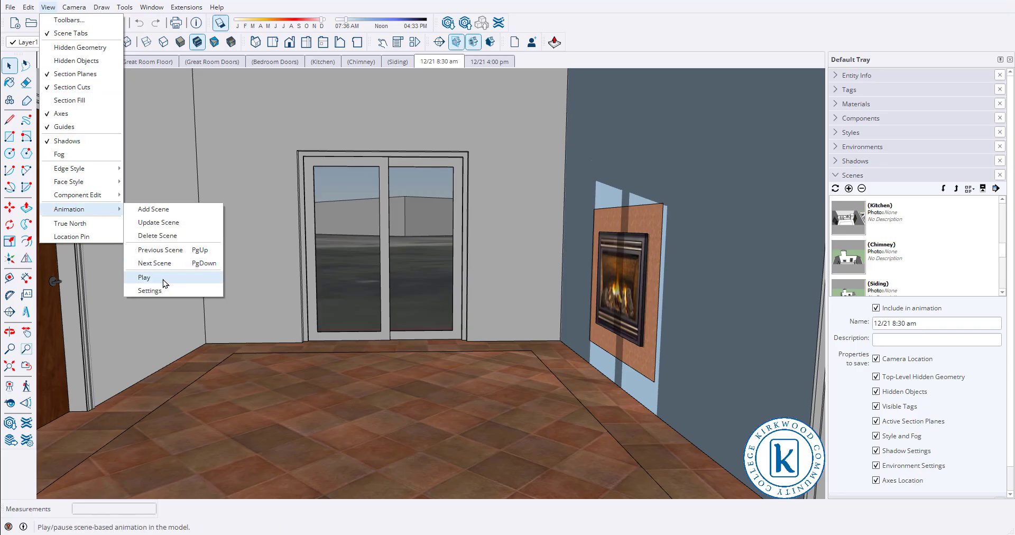
{"action": "left_click", "coordinate": [143, 277]}
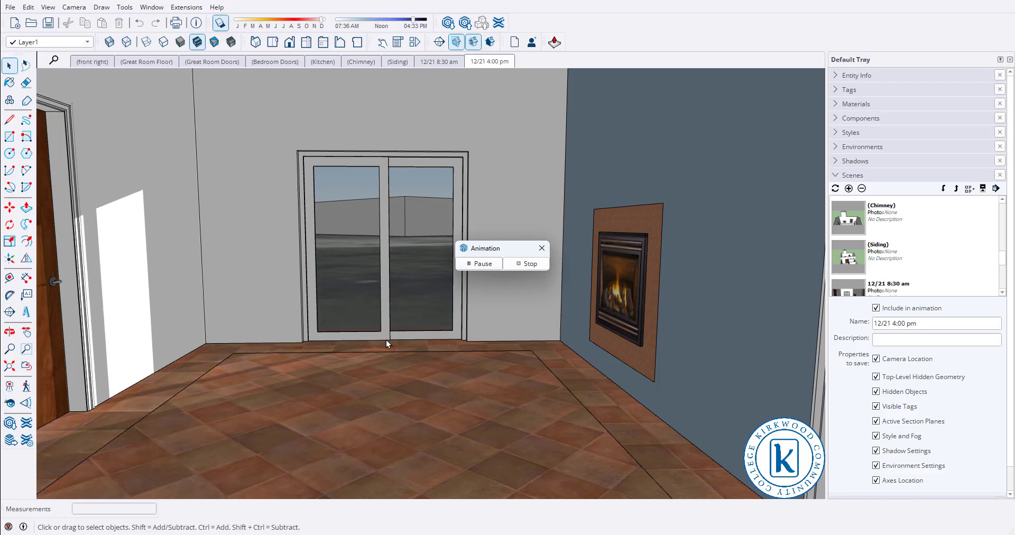
{"action": "left_click", "coordinate": [522, 265]}
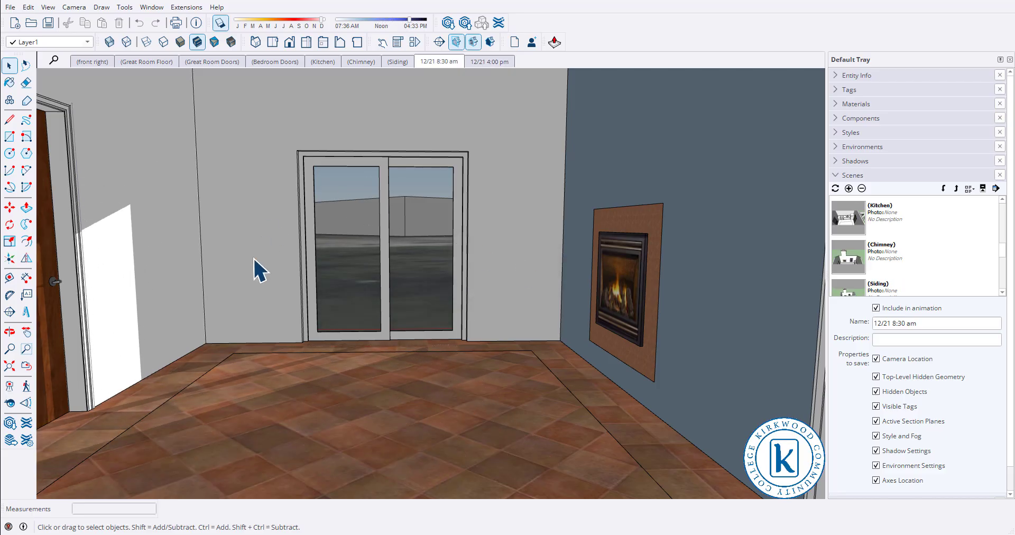
Step: Return to the 12/21 8:30 am scene and start exporting the scenes as an animation
{"action": "left_click", "coordinate": [436, 62]}
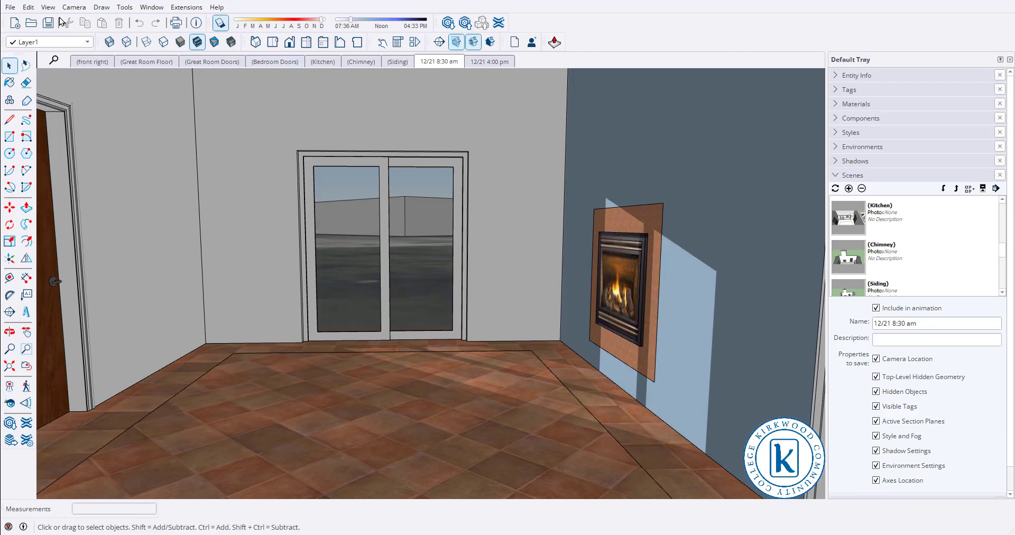
{"action": "left_click", "coordinate": [10, 8]}
{"action": "mouse_move", "coordinate": [55, 169]}
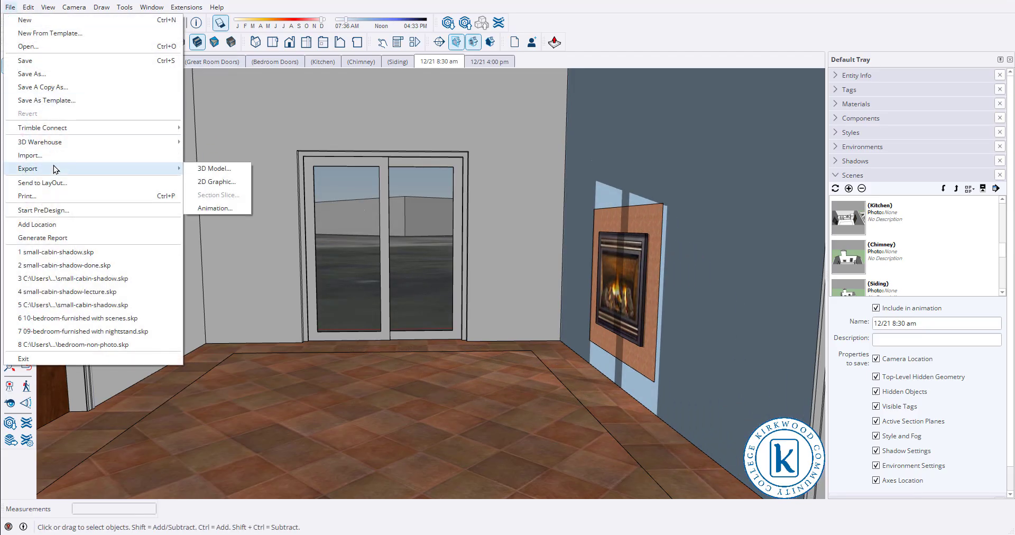
{"action": "left_click", "coordinate": [225, 211]}
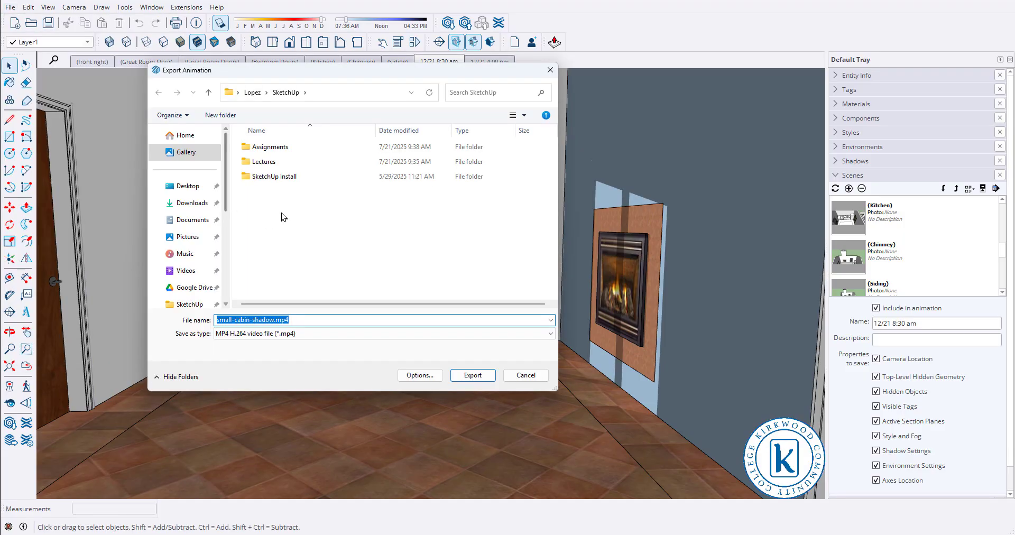
Step: Choose the Module 9 folder inside Assignments as the destination for the exported animation
{"action": "double_click", "coordinate": [275, 148]}
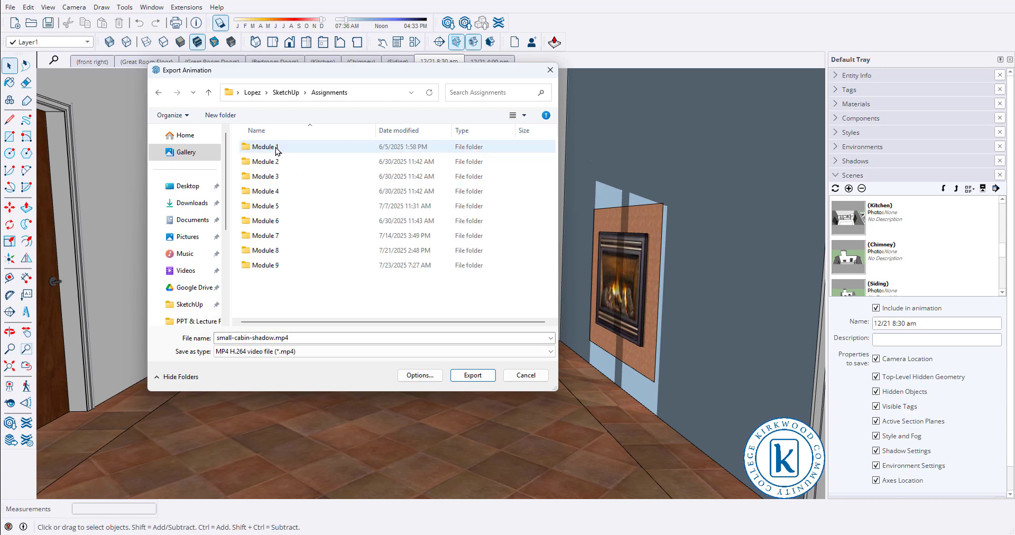
{"action": "right_click", "coordinate": [254, 281]}
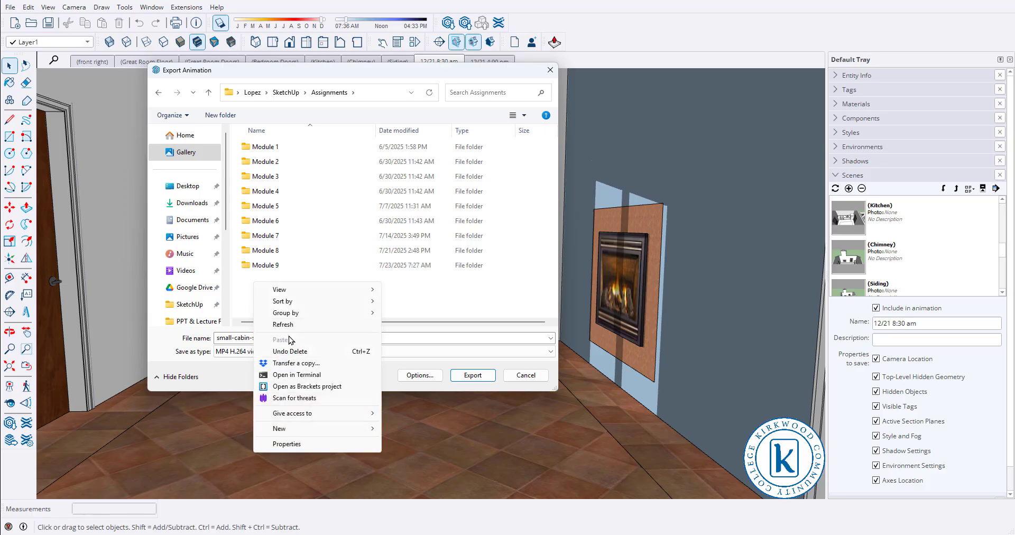
{"action": "mouse_move", "coordinate": [328, 428]}
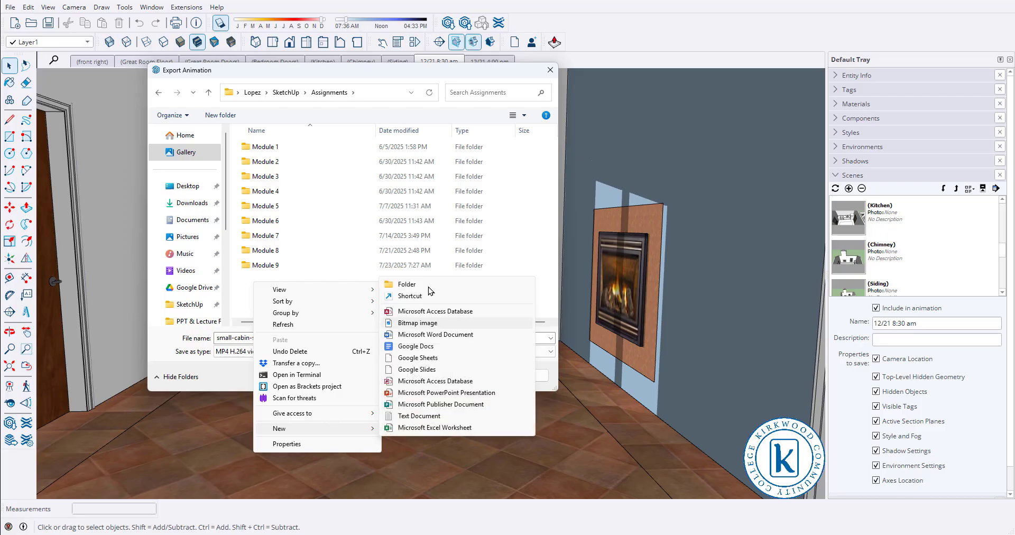
{"action": "left_click", "coordinate": [273, 115]}
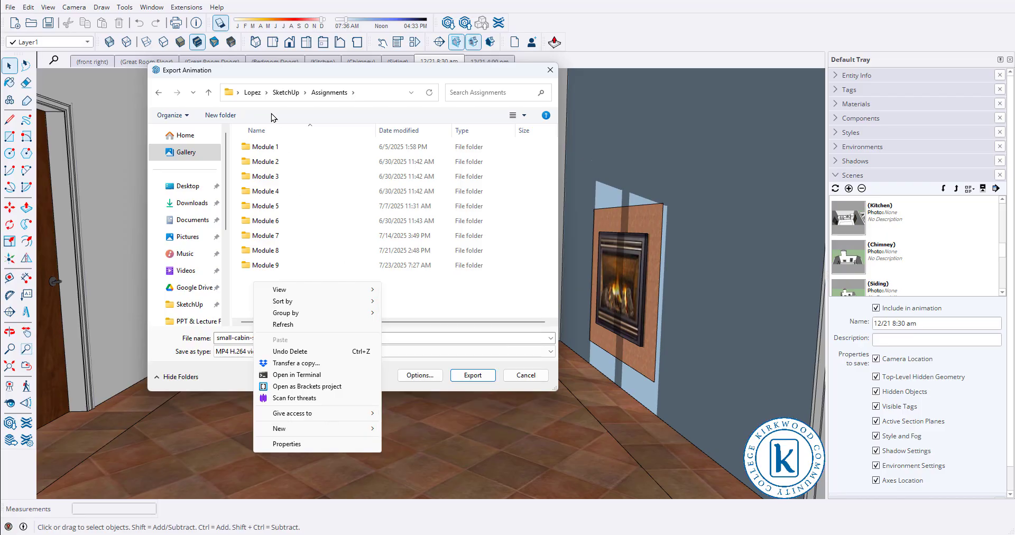
{"action": "double_click", "coordinate": [276, 264]}
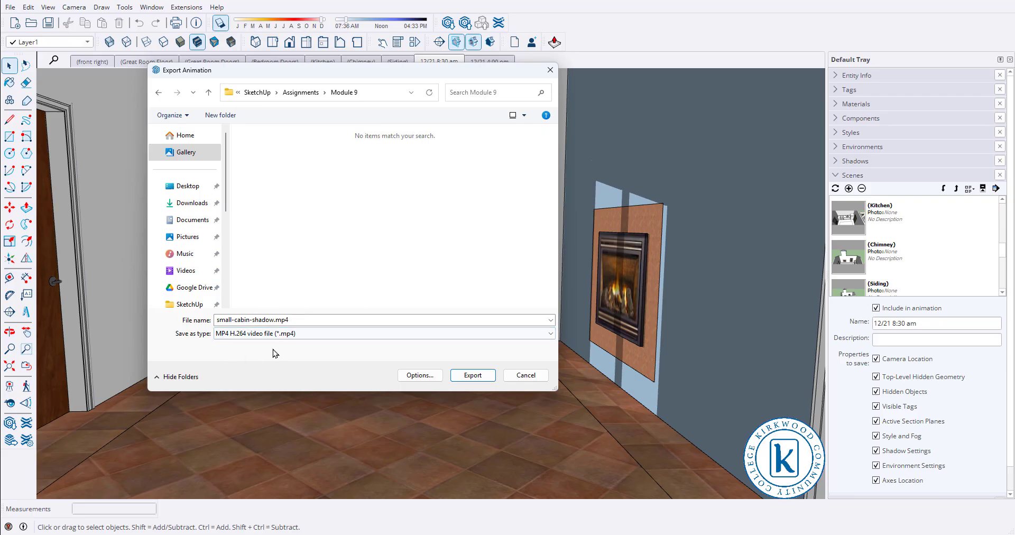
Step: Export small-cabin-shadow.mp4 at 720p HD and 24 frames/second, with looping to the starting scene turned off and anti-alias rendering on
{"action": "left_click", "coordinate": [419, 375]}
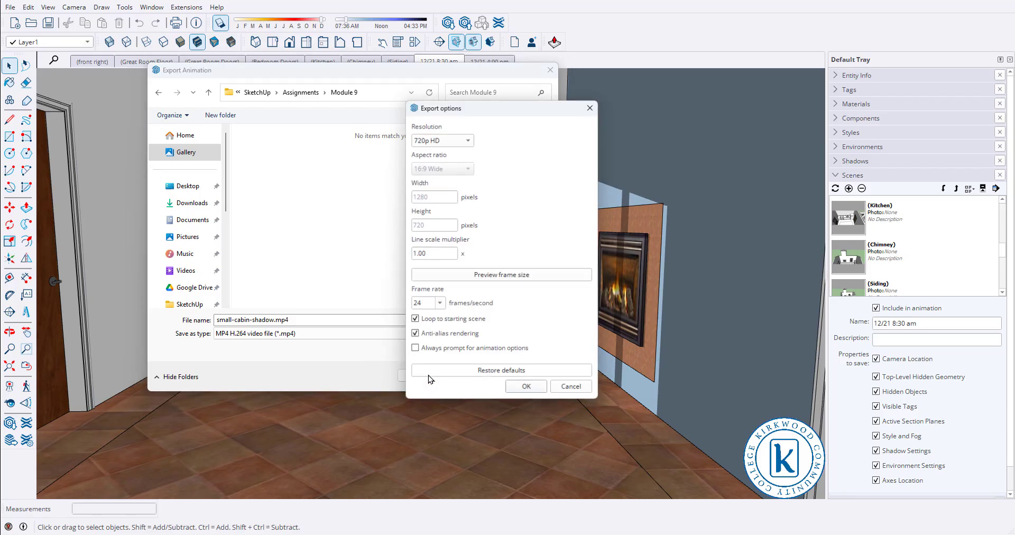
{"action": "left_click", "coordinate": [459, 142]}
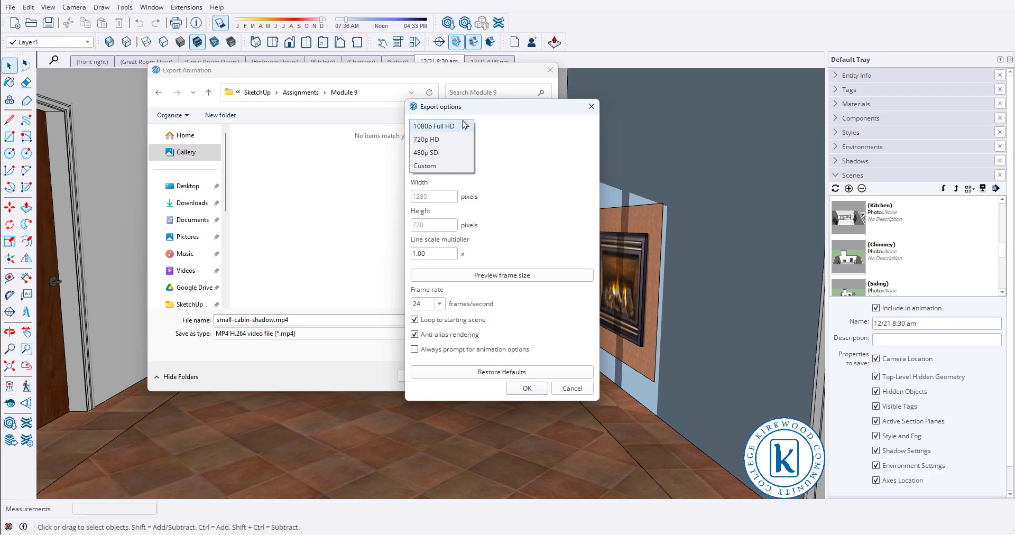
{"action": "left_click", "coordinate": [443, 141]}
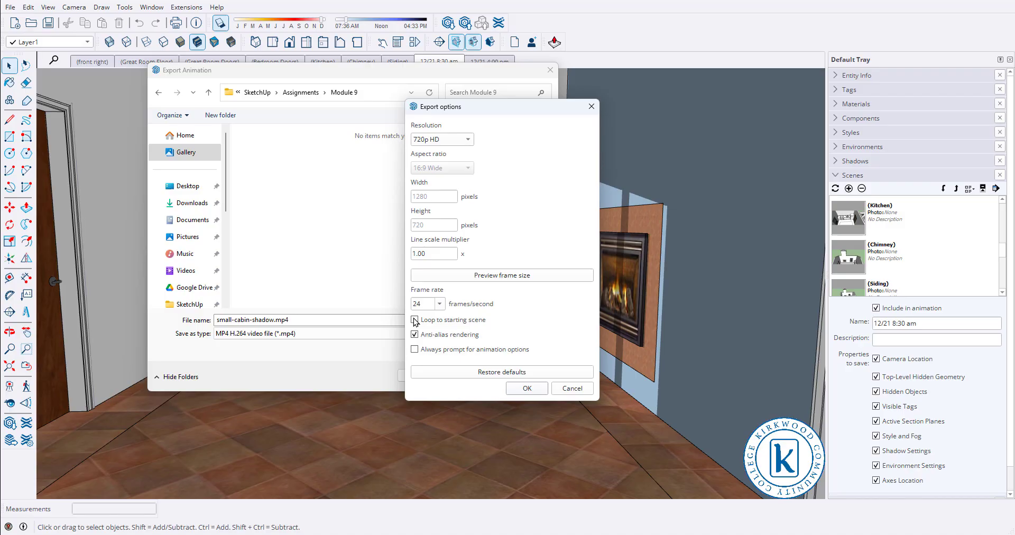
{"action": "left_click", "coordinate": [527, 388]}
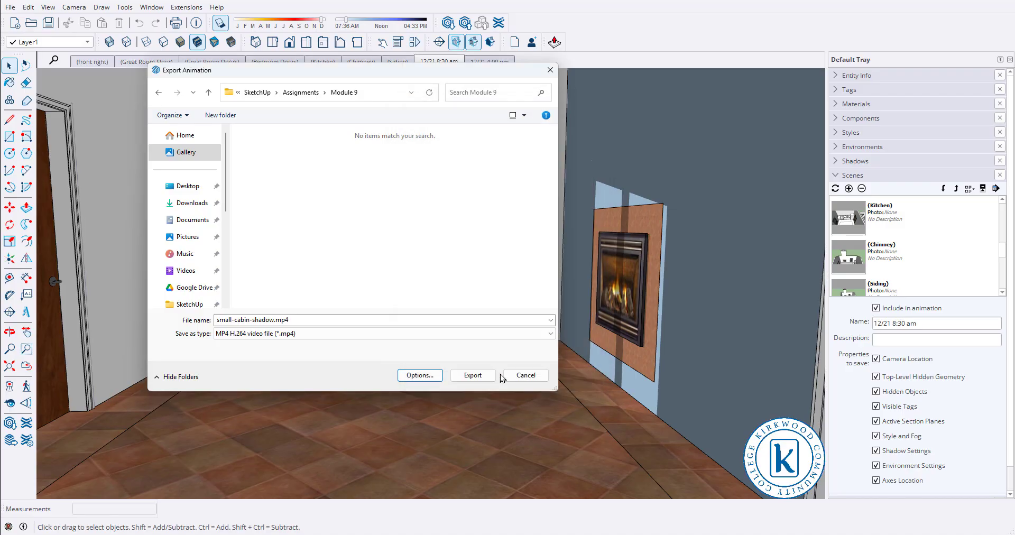
{"action": "left_click", "coordinate": [460, 375]}
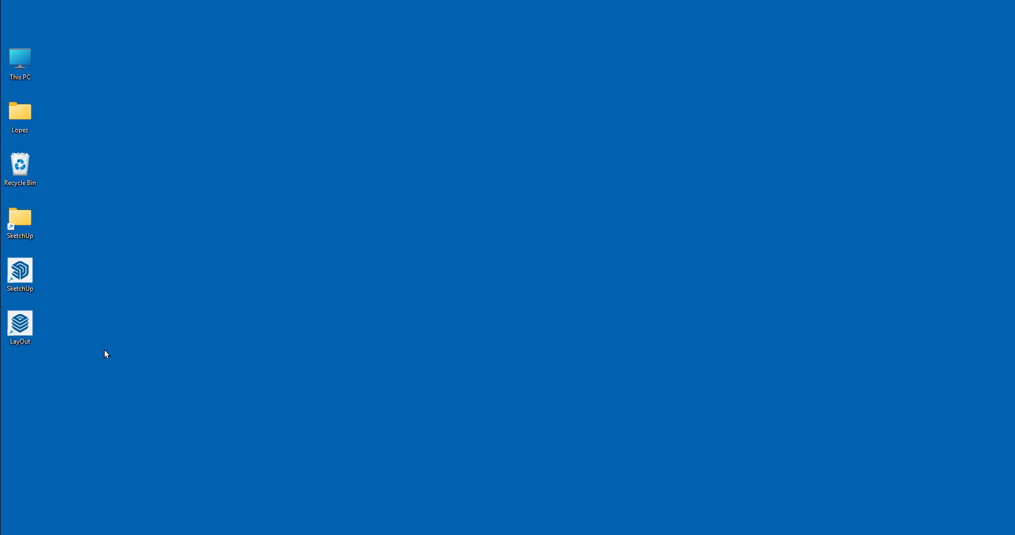
Step: Find small-cabin-shadow.mp4 in the SketchUp folder under Assignments, Module 9, and play the video
{"action": "double_click", "coordinate": [26, 222]}
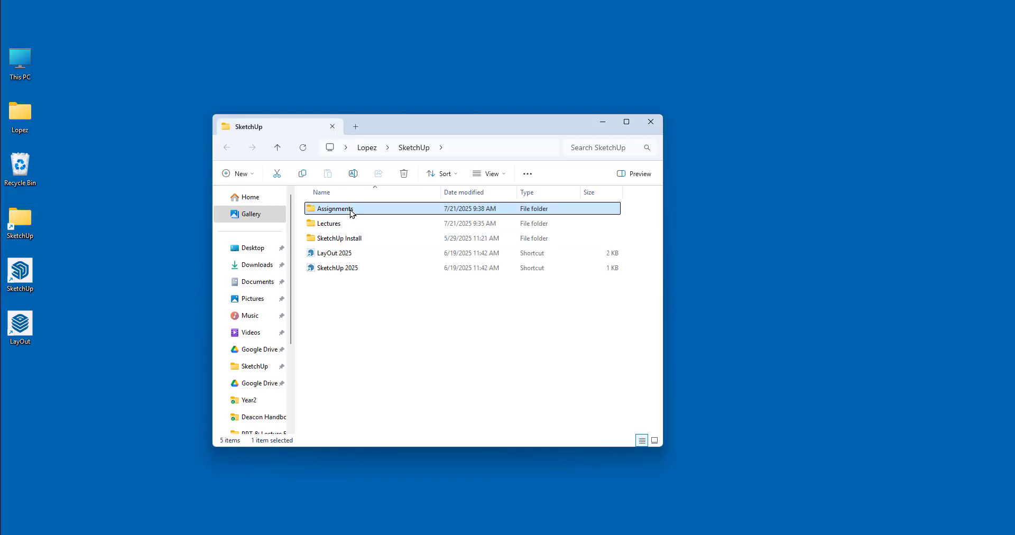
{"action": "double_click", "coordinate": [351, 209]}
{"action": "left_click", "coordinate": [349, 339]}
{"action": "double_click", "coordinate": [349, 339]}
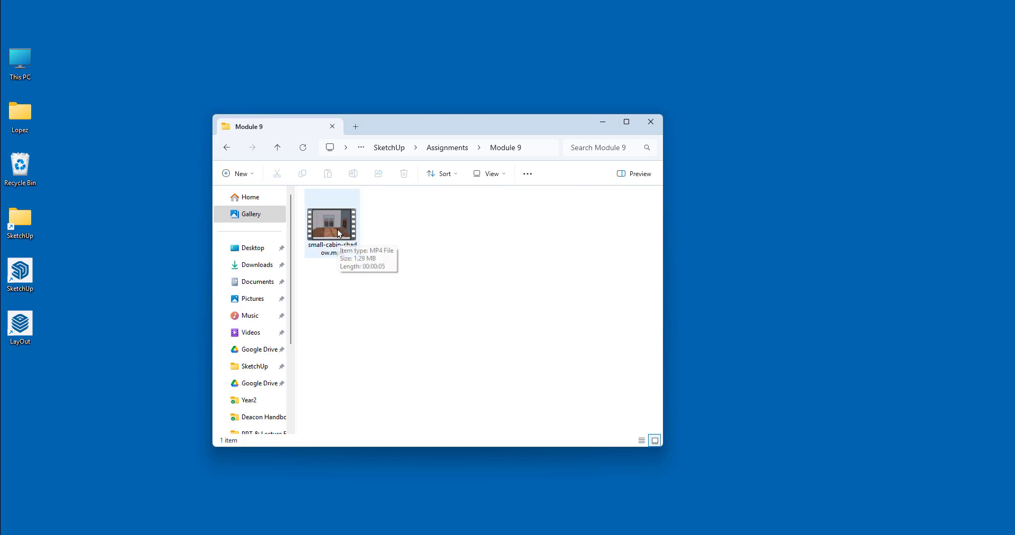
{"action": "double_click", "coordinate": [337, 229]}
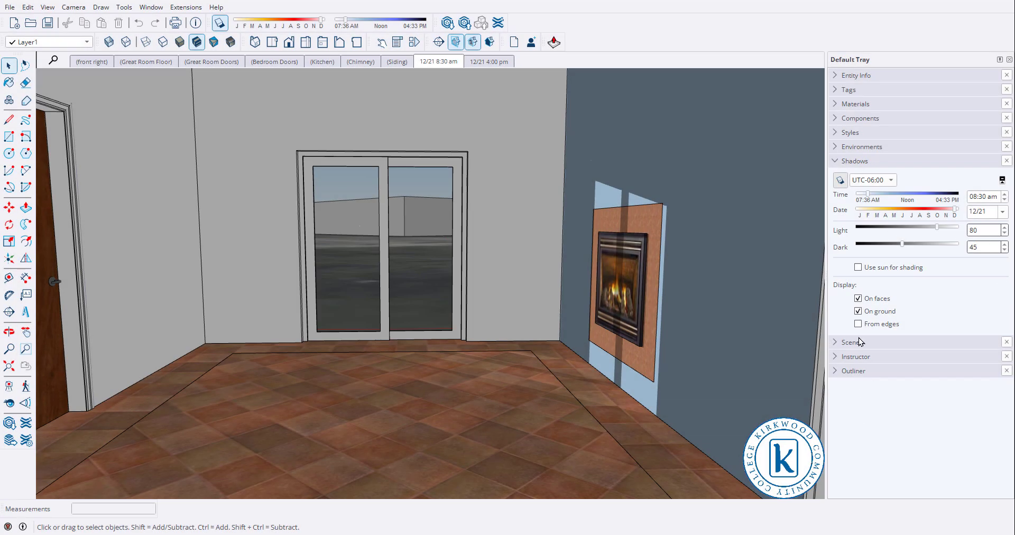
Step: Review the Styles settings and check which panels are enabled in the Default Tray
{"action": "left_click", "coordinate": [841, 160]}
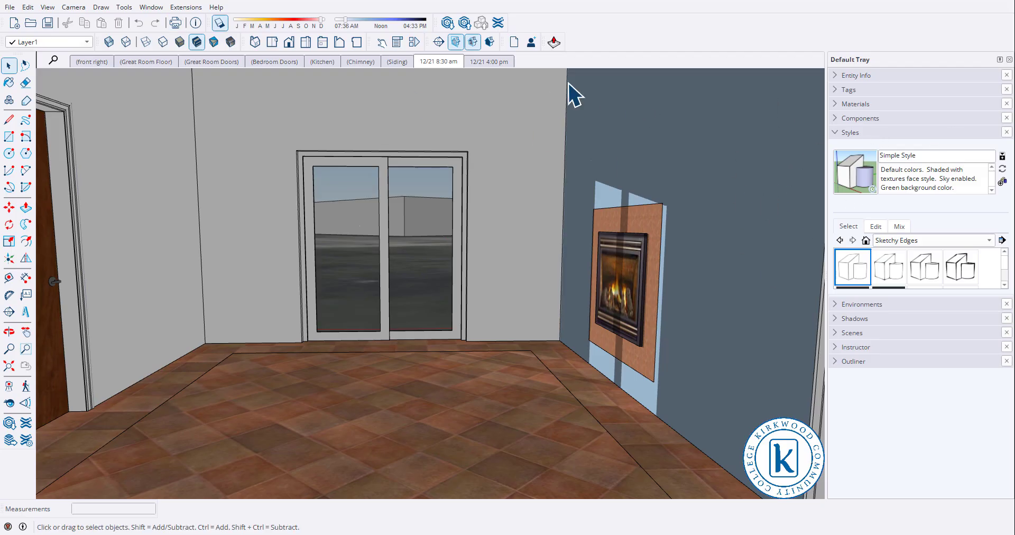
{"action": "left_click", "coordinate": [151, 7]}
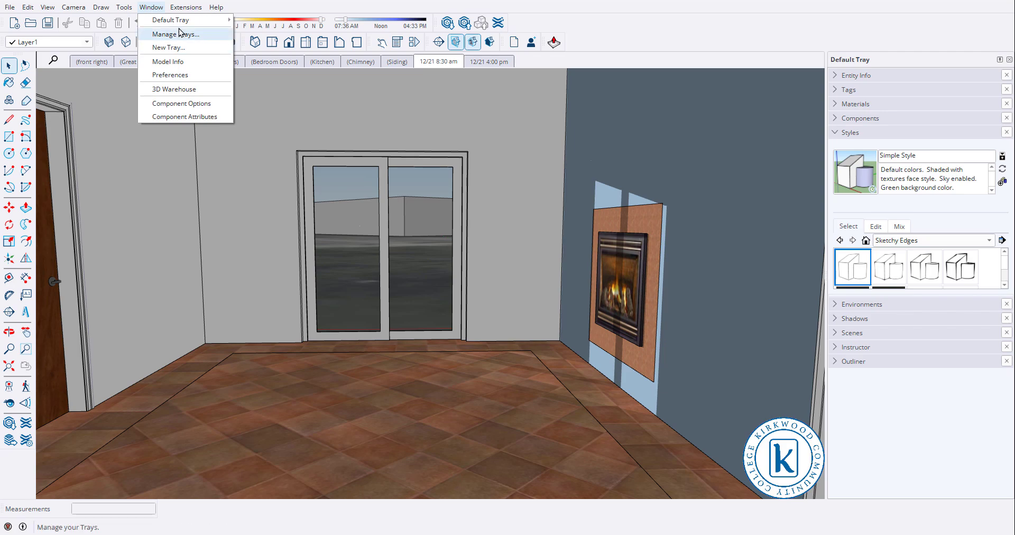
{"action": "mouse_move", "coordinate": [170, 19]}
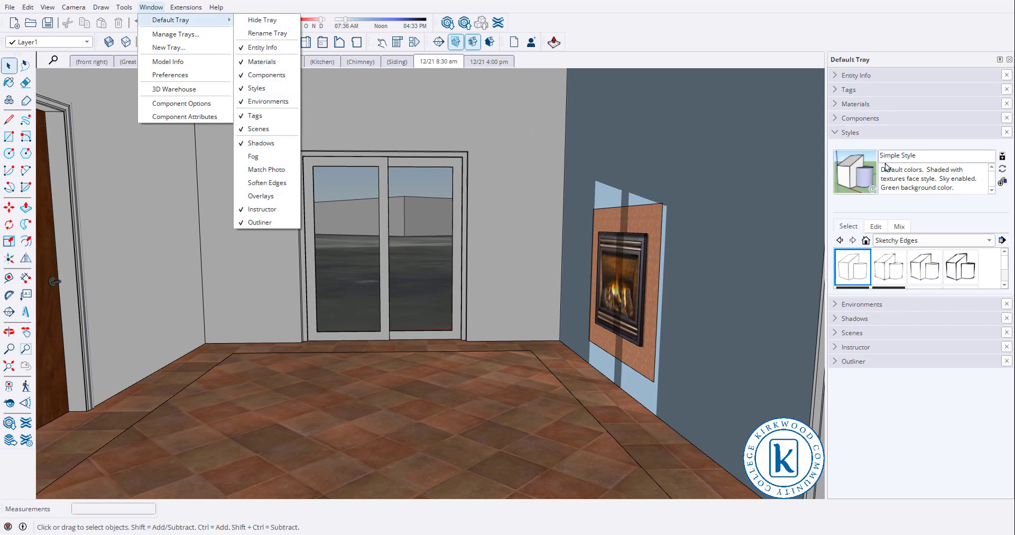
{"action": "left_click", "coordinate": [917, 134]}
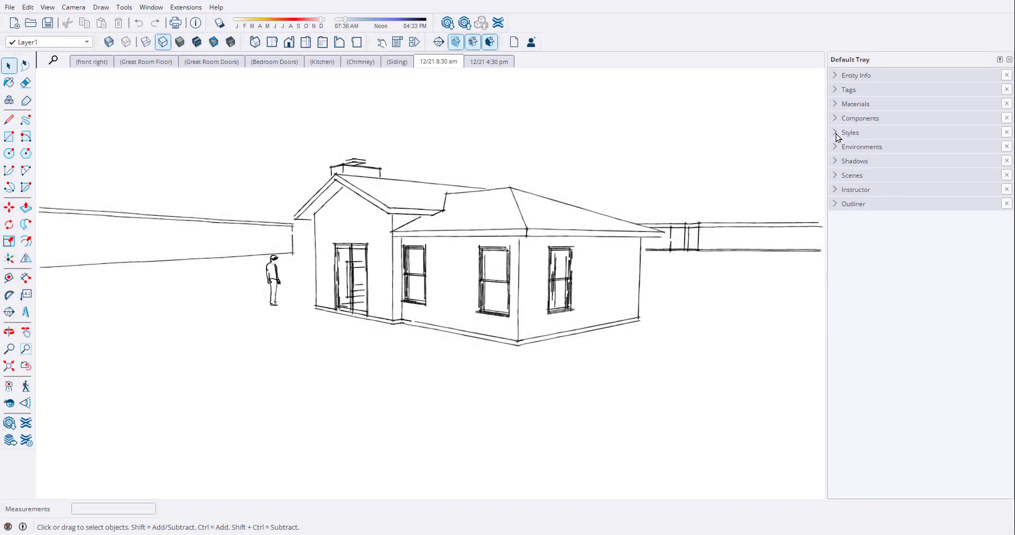
Step: Preview the Ambient Occlusion styles Dark Pen, Colored Clay, Exterior and Stained Sketch on the cabin from different sides
{"action": "left_click", "coordinate": [836, 133]}
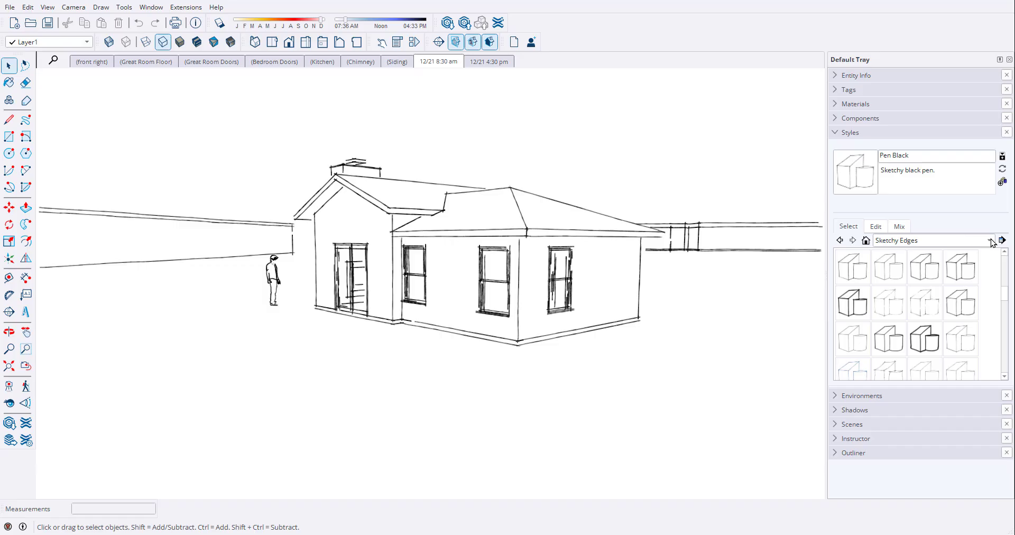
{"action": "left_click", "coordinate": [989, 241]}
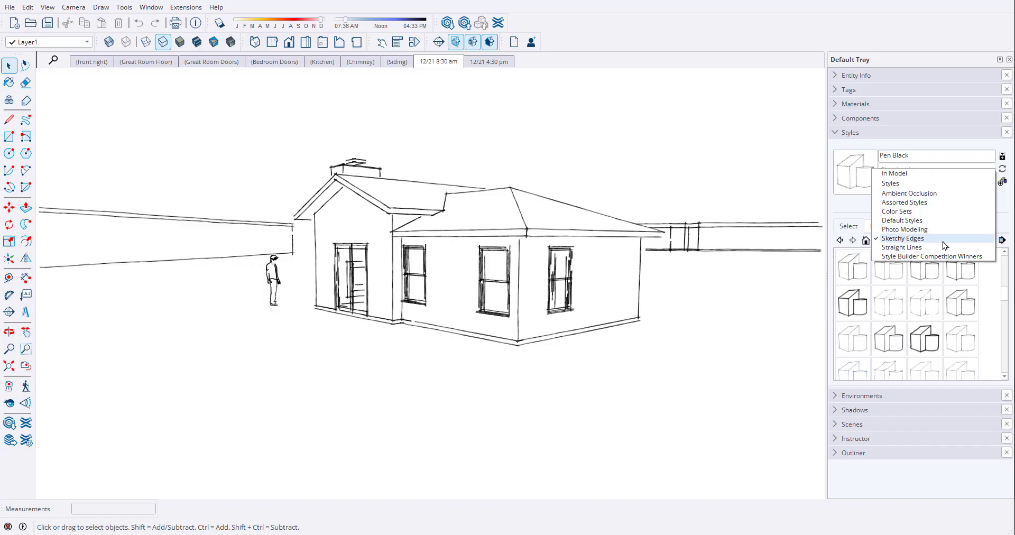
{"action": "left_click", "coordinate": [910, 193]}
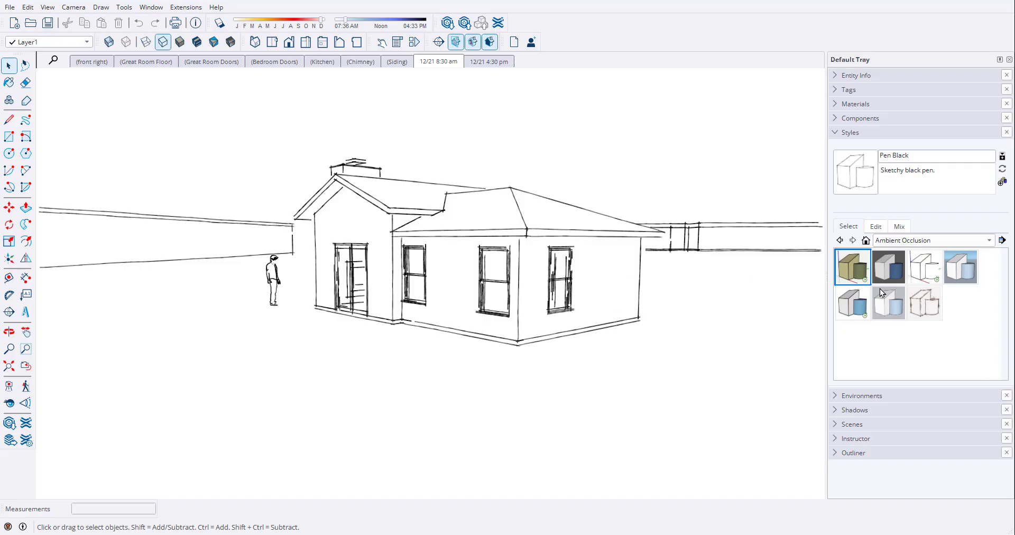
{"action": "left_click", "coordinate": [892, 269]}
{"action": "mouse_move", "coordinate": [455, 317]}
{"action": "middle_mouse_down"}
{"action": "mouse_move", "coordinate": [430, 292]}
{"action": "mouse_move", "coordinate": [748, 303]}
{"action": "mouse_move", "coordinate": [759, 315]}
{"action": "middle_mouse_up"}
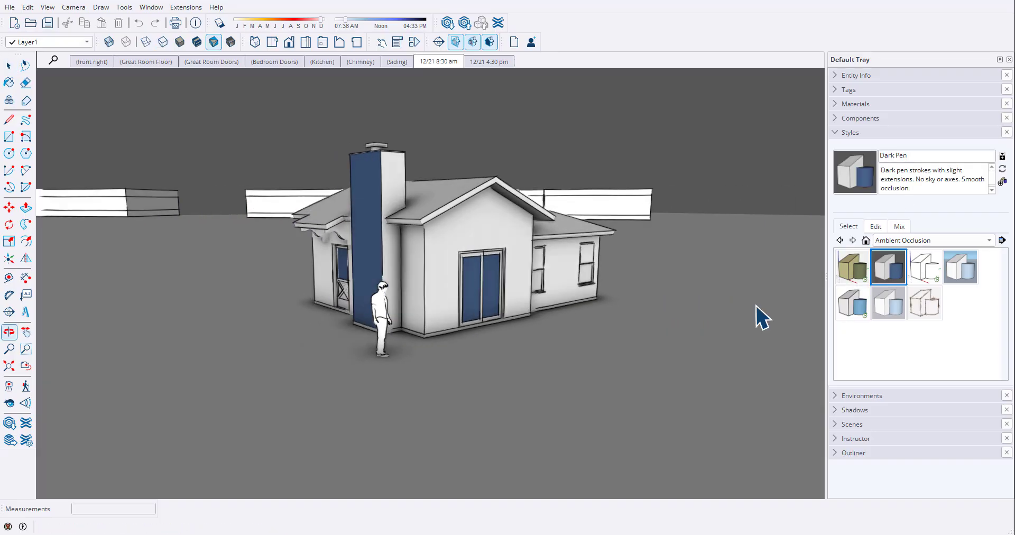
{"action": "left_click", "coordinate": [865, 274]}
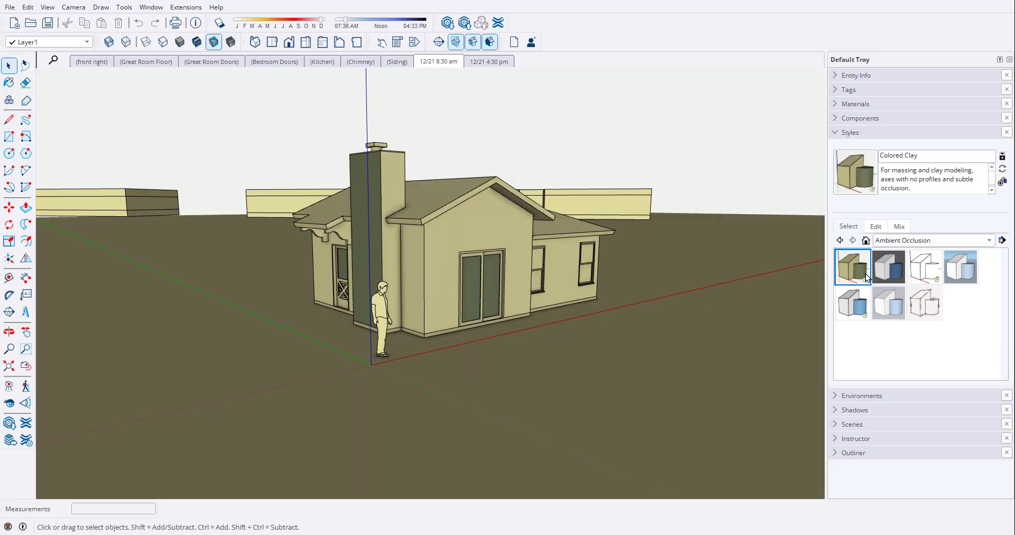
{"action": "left_click", "coordinate": [956, 269]}
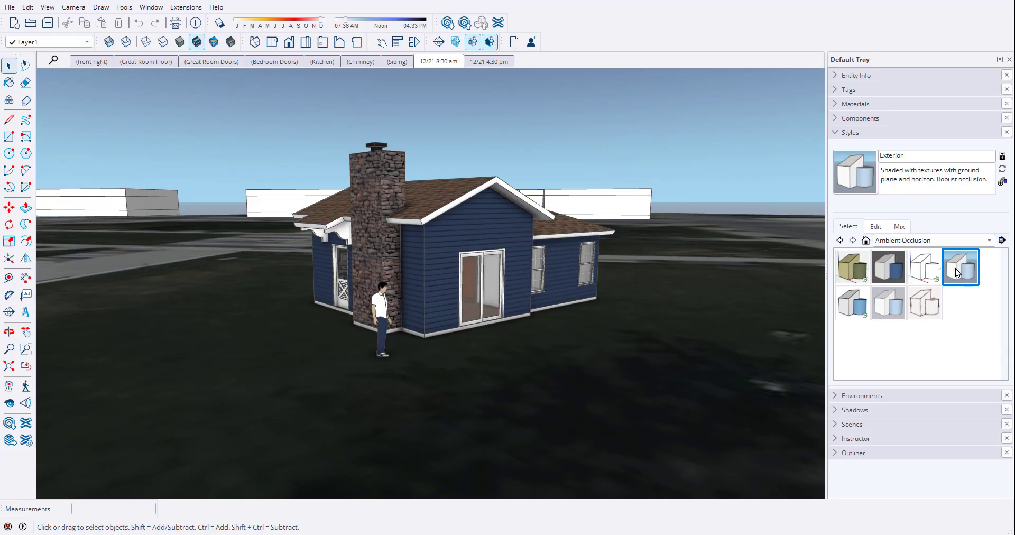
{"action": "left_click", "coordinate": [932, 309]}
{"action": "middle_click_drag", "start_coordinate": [683, 313], "coordinate": [285, 288]}
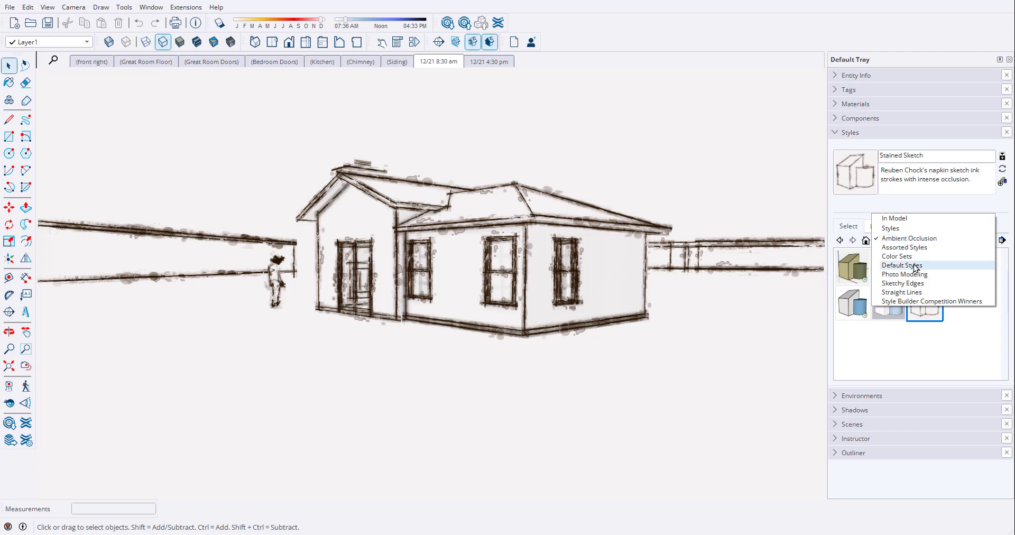
Step: Browse the Default Styles and Assorted Styles collections, previewing styles such as Blueprint and PSO Vignette on the cabin
{"action": "left_click", "coordinate": [916, 265]}
{"action": "left_click", "coordinate": [922, 243]}
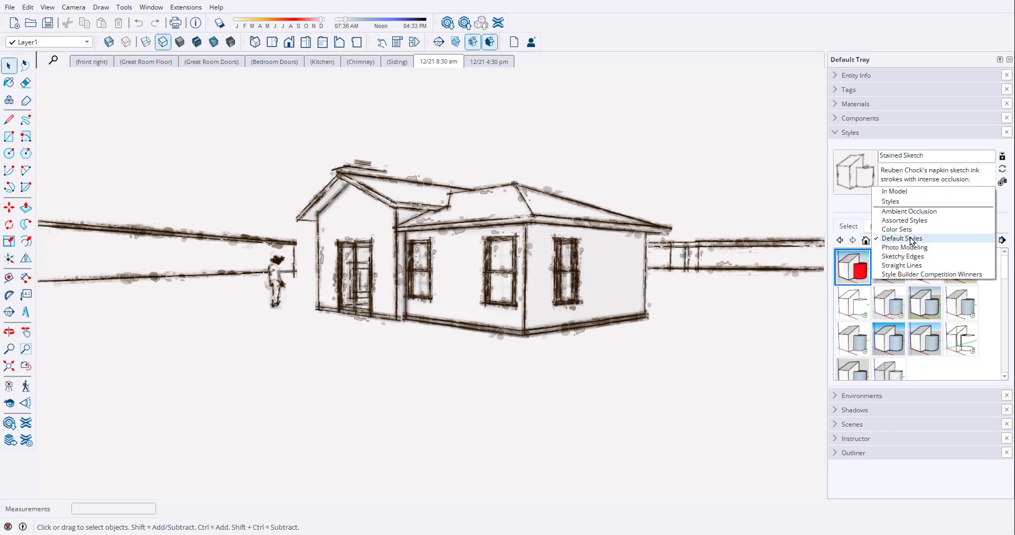
{"action": "left_click", "coordinate": [904, 220]}
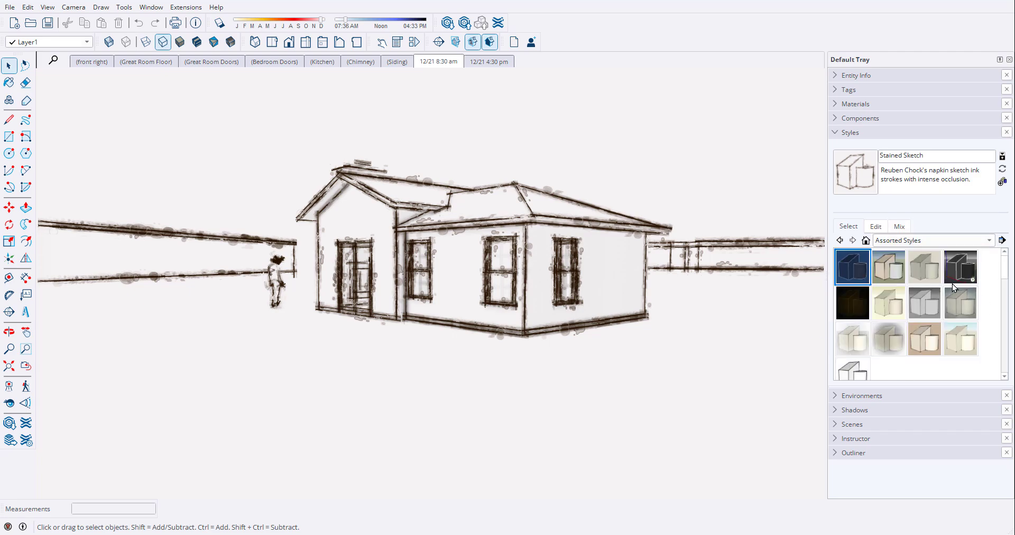
{"action": "left_click", "coordinate": [852, 275]}
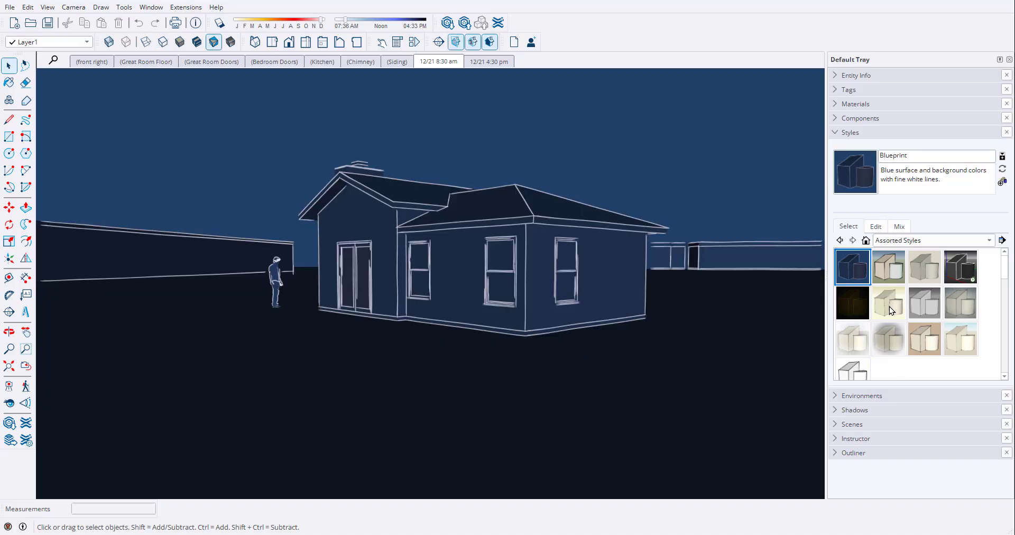
{"action": "left_click", "coordinate": [861, 300]}
{"action": "middle_click_drag", "start_coordinate": [481, 336], "coordinate": [768, 370]}
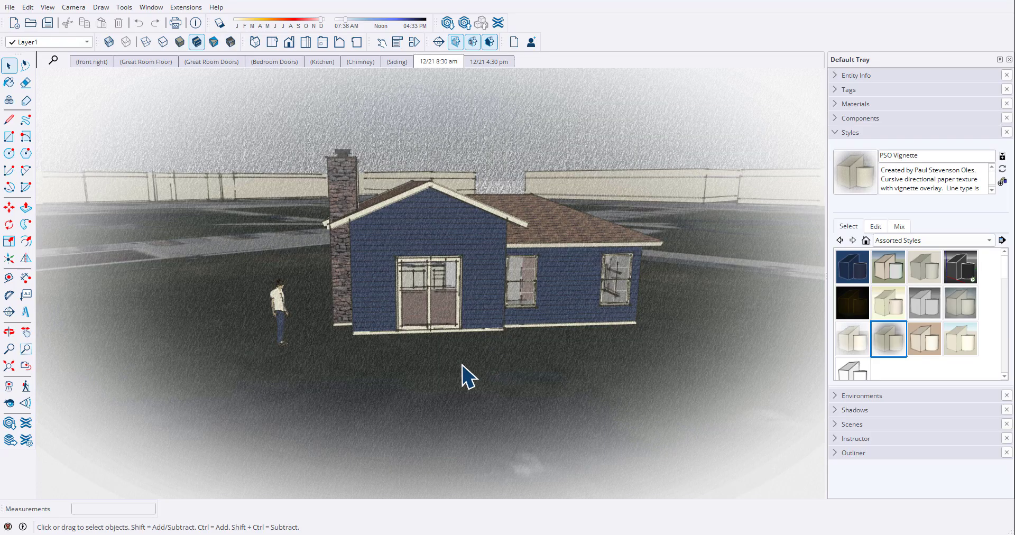
{"action": "middle_click_drag", "start_coordinate": [464, 374], "coordinate": [671, 340]}
{"action": "scroll", "coordinate": [517, 201], "scroll_direction": "up", "scroll_amount": 3}
{"action": "scroll", "coordinate": [518, 201], "scroll_direction": "up", "scroll_amount": 2}
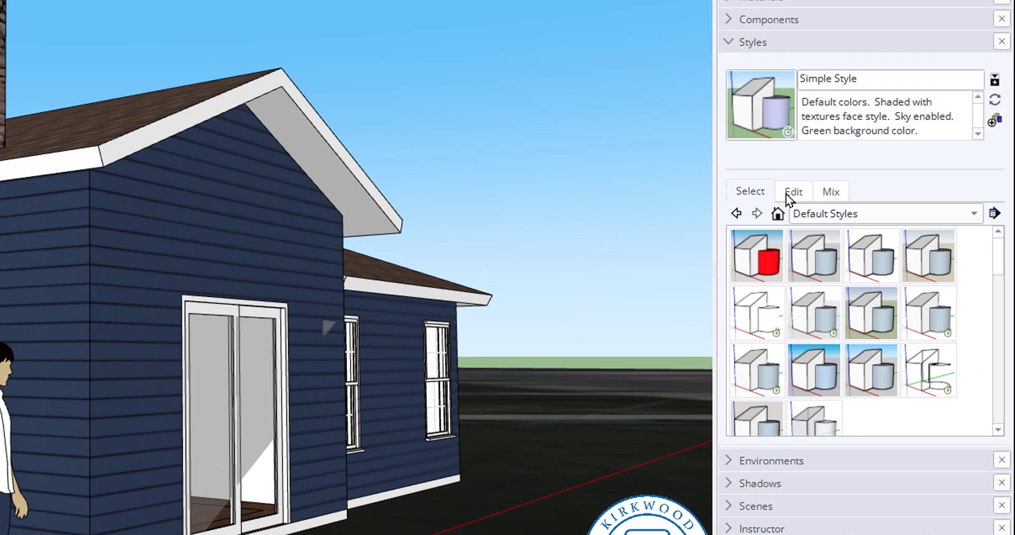
Step: Edit the Simple Style's watermark settings, toggling the KCC watermark display off and back on
{"action": "left_click", "coordinate": [794, 194]}
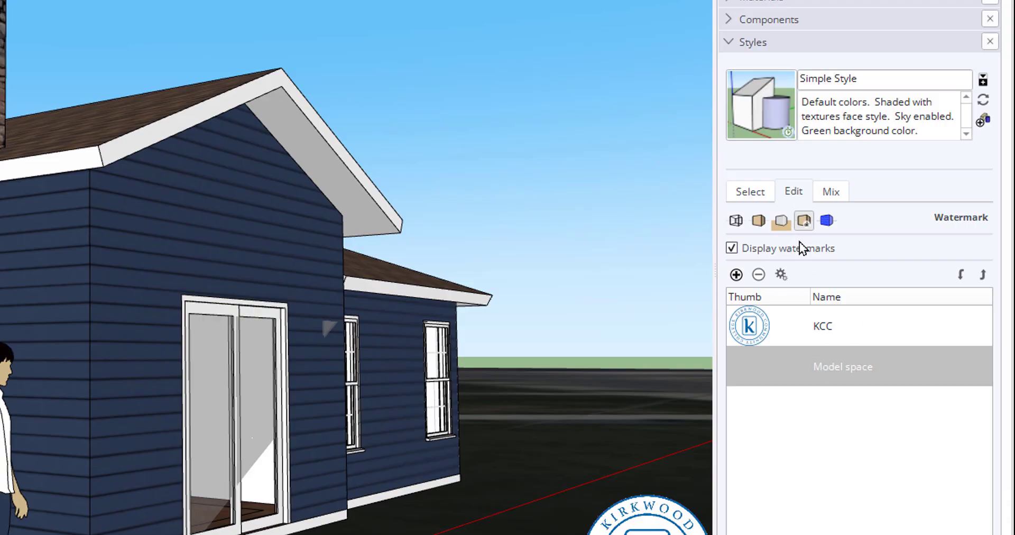
{"action": "left_click", "coordinate": [732, 248]}
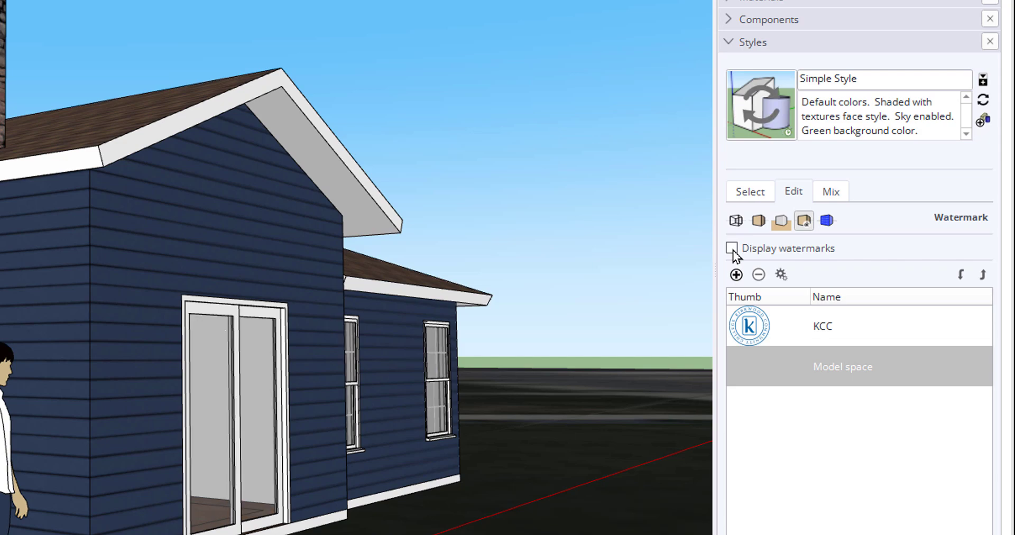
{"action": "left_click", "coordinate": [732, 250]}
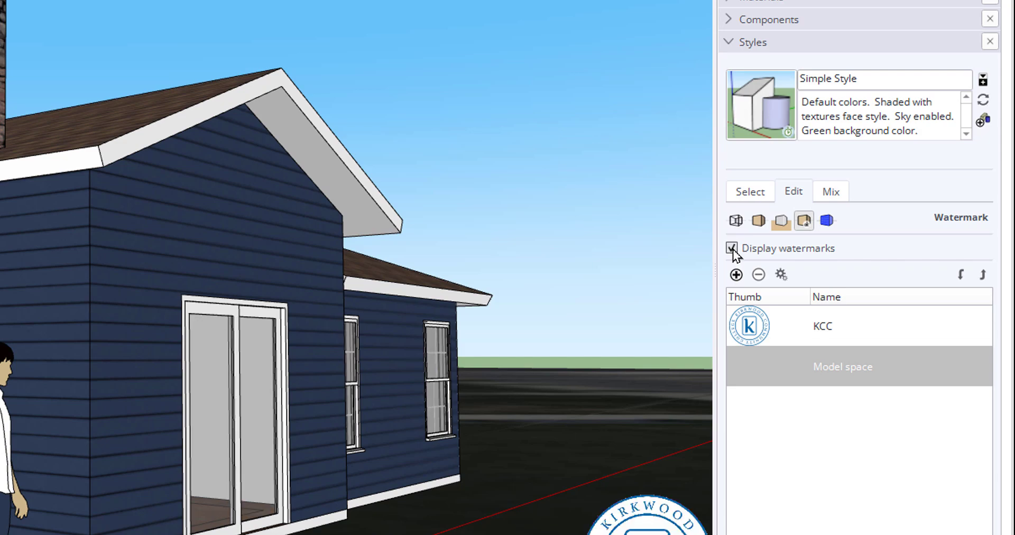
{"action": "left_click", "coordinate": [732, 249]}
{"action": "left_click", "coordinate": [732, 249]}
Step: Toggle back edges on and off in the Simple Style's edge settings to preview their effect
{"action": "left_click", "coordinate": [735, 220]}
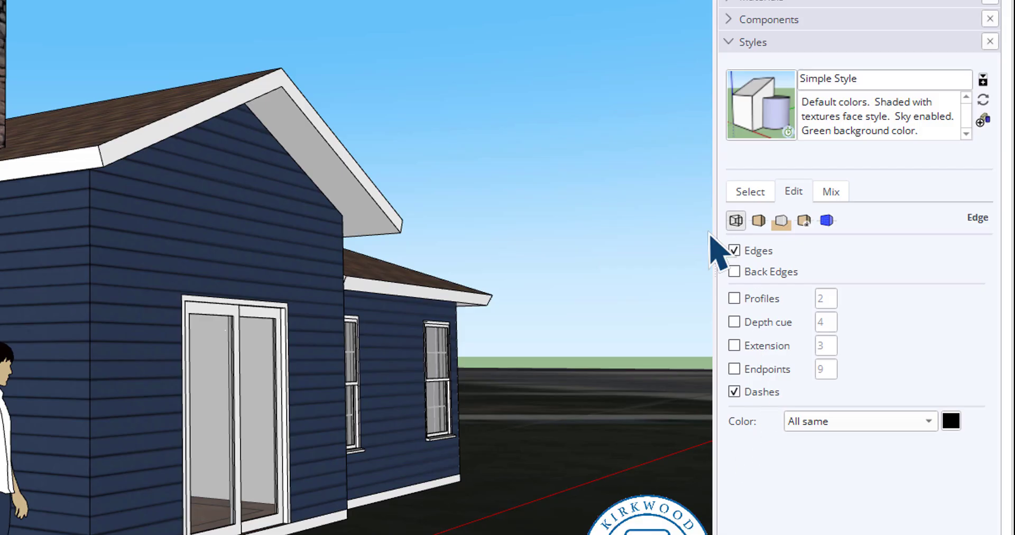
{"action": "left_click", "coordinate": [737, 271]}
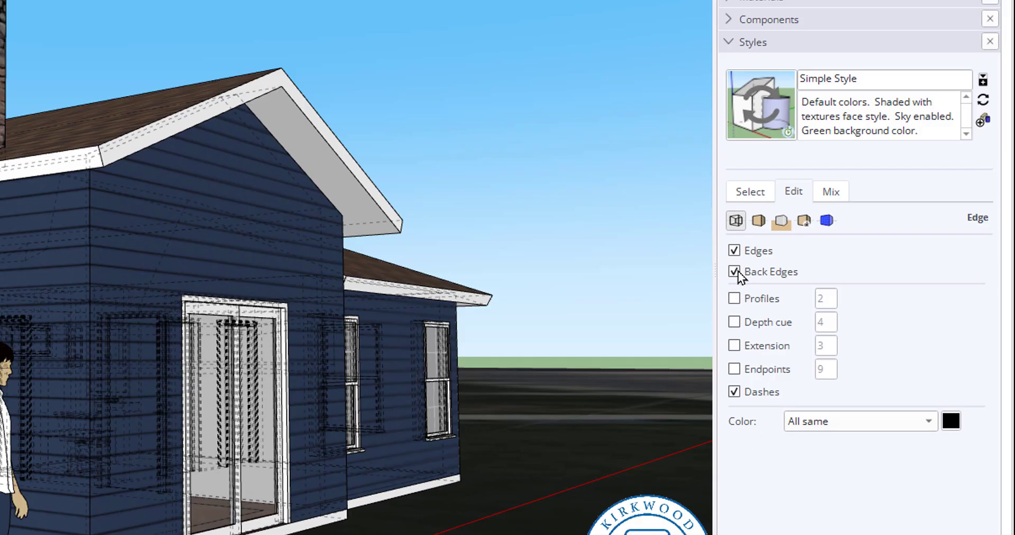
{"action": "left_click", "coordinate": [737, 271]}
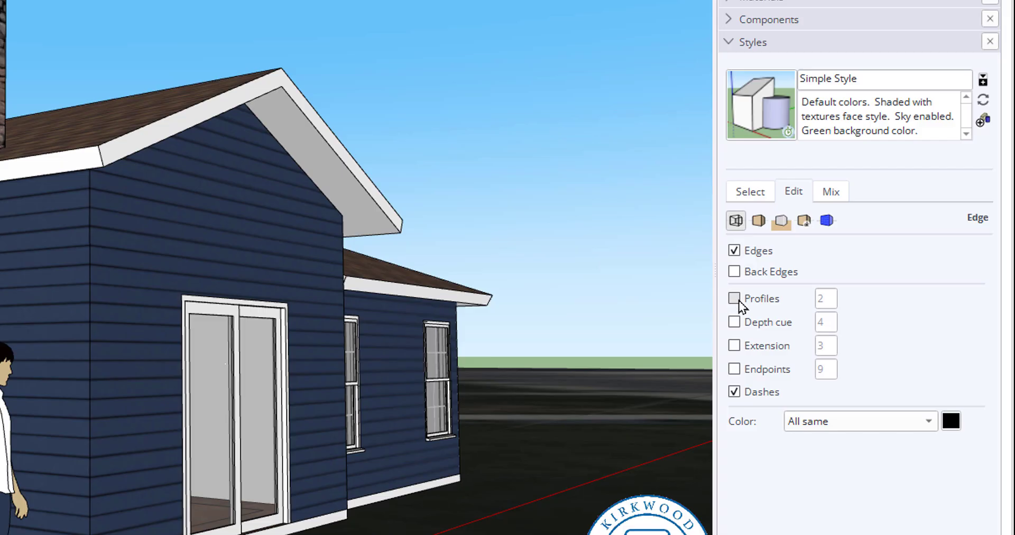
Step: Turn on profiles in the Simple Style's edge settings and set the profile width to 4
{"action": "left_click", "coordinate": [734, 298]}
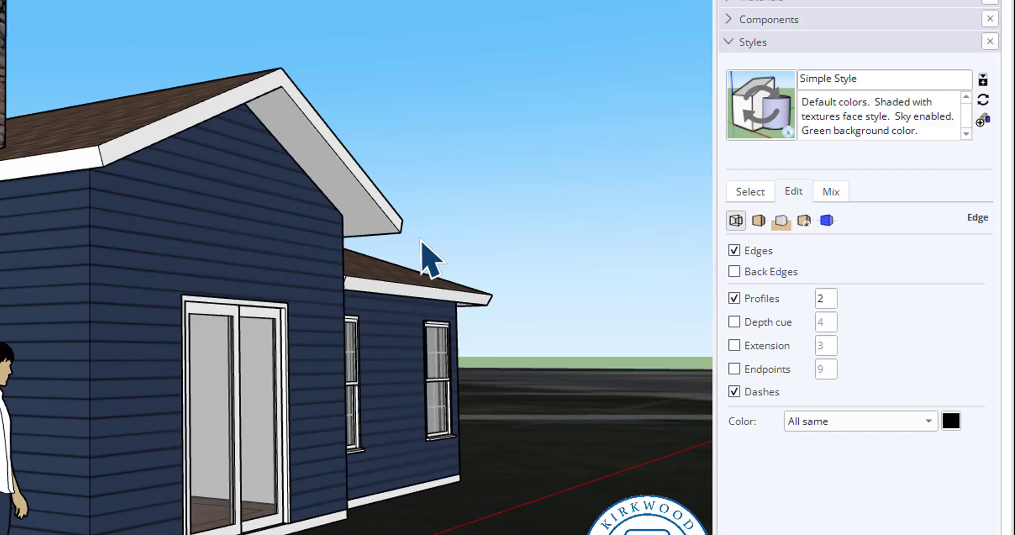
{"action": "left_click", "coordinate": [828, 297]}
{"action": "type", "text": "4"}
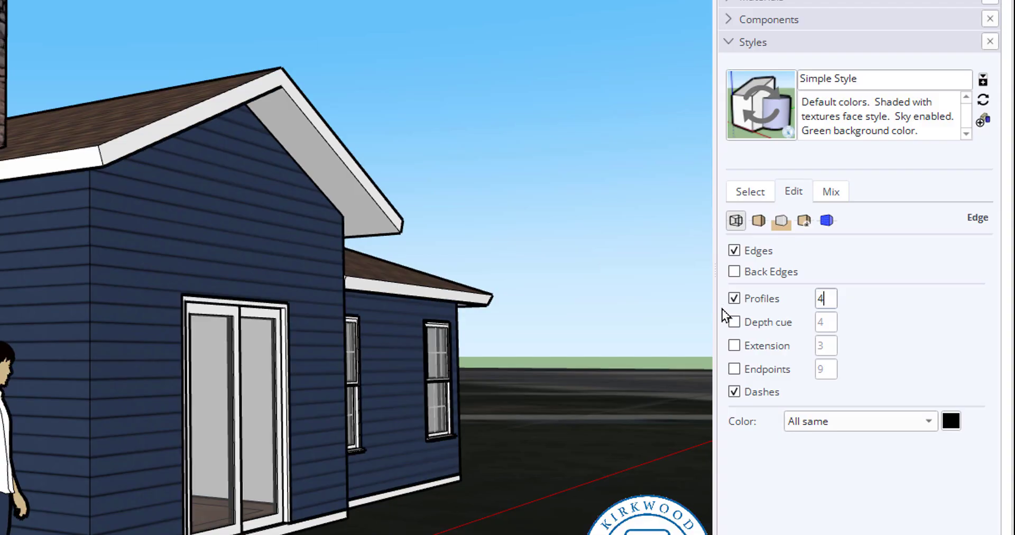
{"action": "mouse_move", "coordinate": [198, 304]}
{"action": "middle_mouse_down"}
{"action": "mouse_move", "coordinate": [3, 333]}
{"action": "mouse_move", "coordinate": [1, 364]}
{"action": "mouse_move", "coordinate": [1, 338]}
{"action": "middle_mouse_up"}
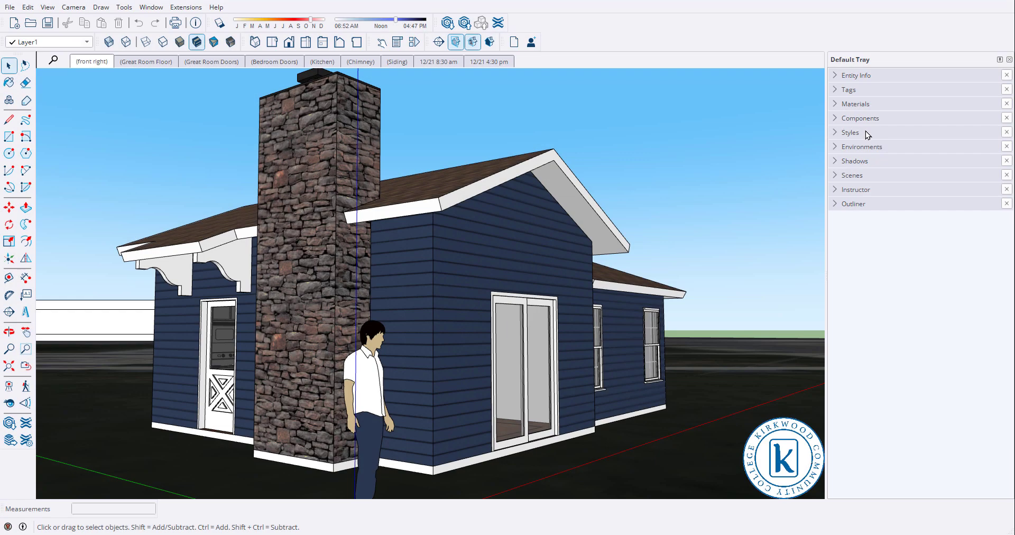
Step: Show the collection of styles stored in the cabin model
{"action": "left_click", "coordinate": [865, 132]}
{"action": "left_click", "coordinate": [852, 227]}
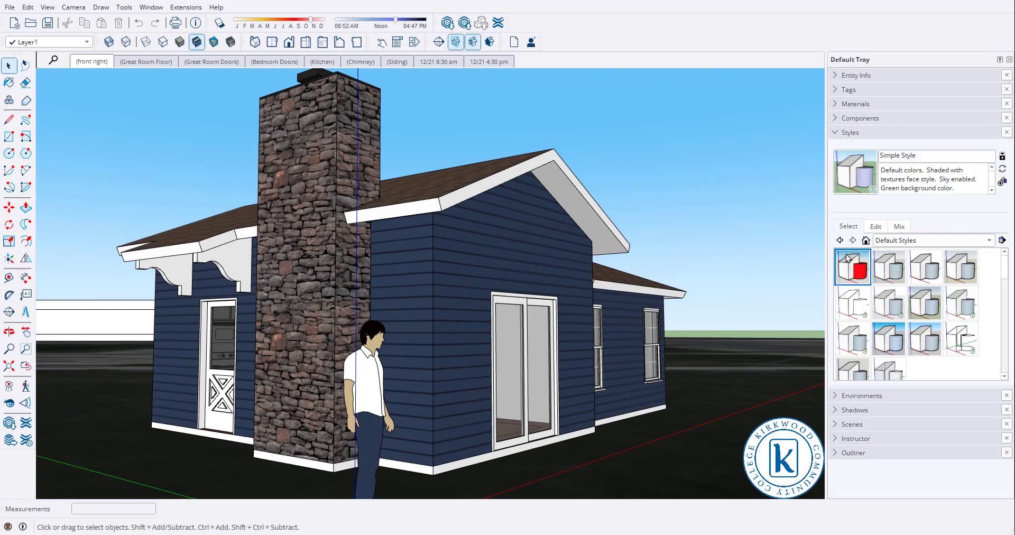
{"action": "left_click", "coordinate": [865, 240]}
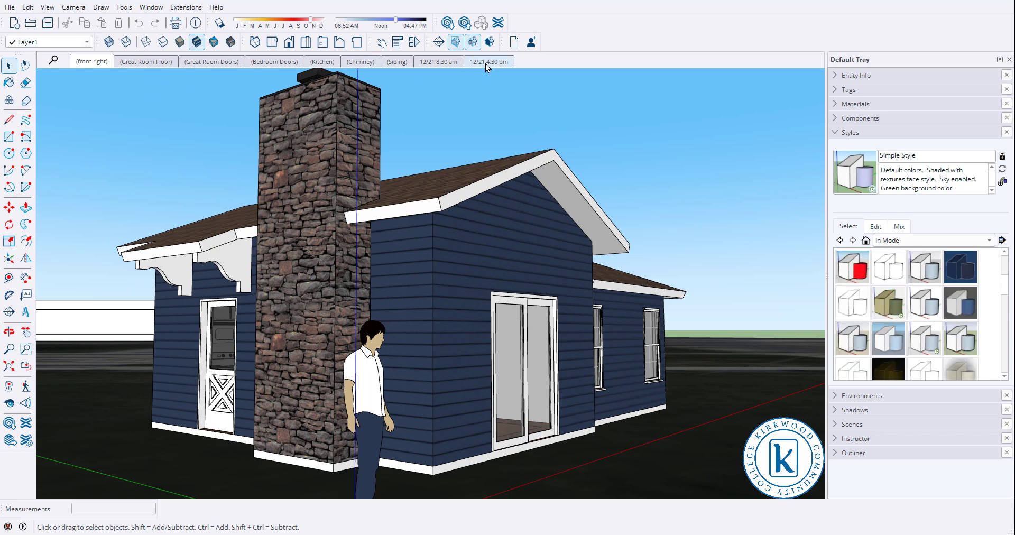
Step: Purge the unused items from the whole cabin model using the Model Info statistics, and close Model Info
{"action": "left_click", "coordinate": [159, 8]}
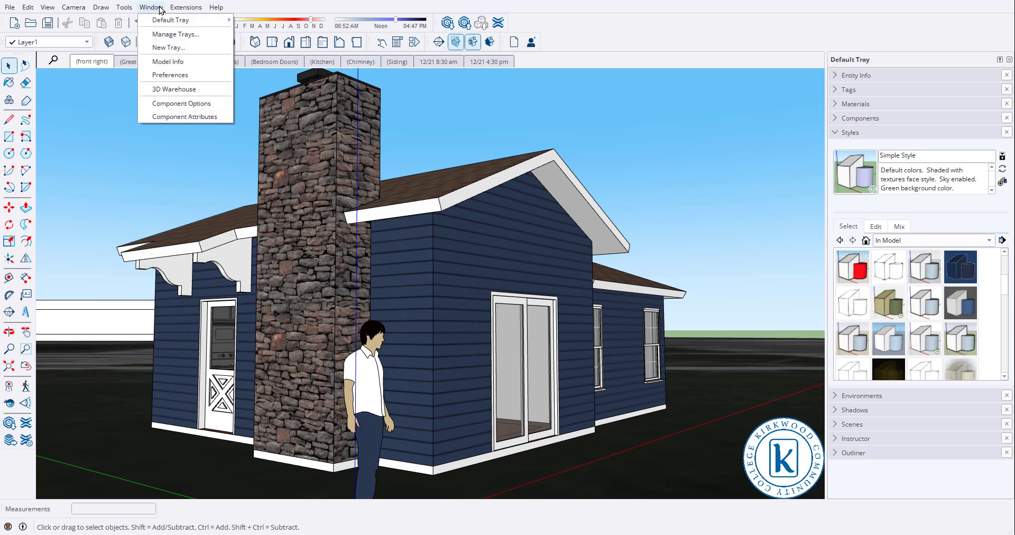
{"action": "left_click", "coordinate": [170, 61]}
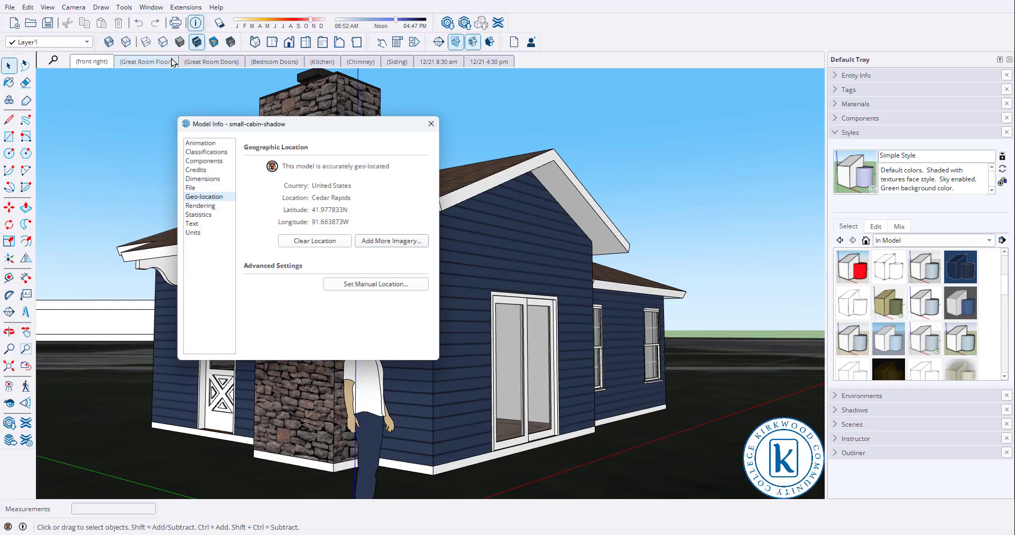
{"action": "left_click", "coordinate": [199, 215]}
{"action": "left_click", "coordinate": [332, 343]}
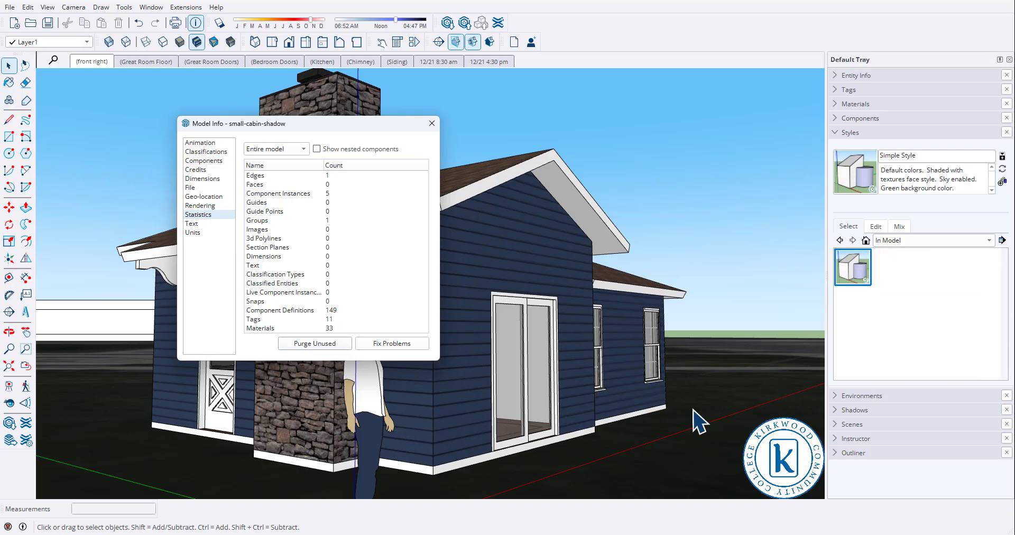
{"action": "left_click", "coordinate": [430, 124]}
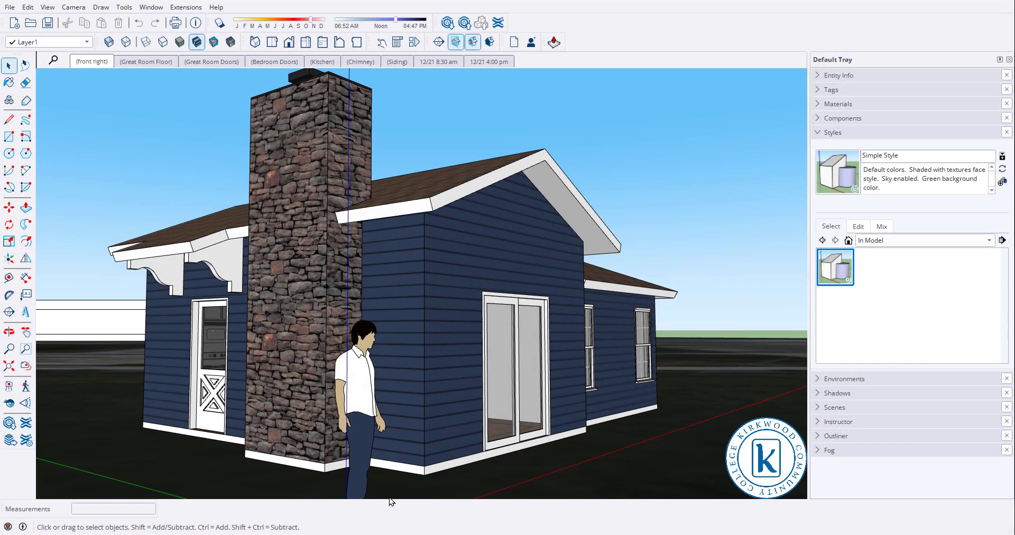
Step: Activate photoreal materials for the cabin view and collapse the style settings
{"action": "left_click", "coordinate": [228, 45]}
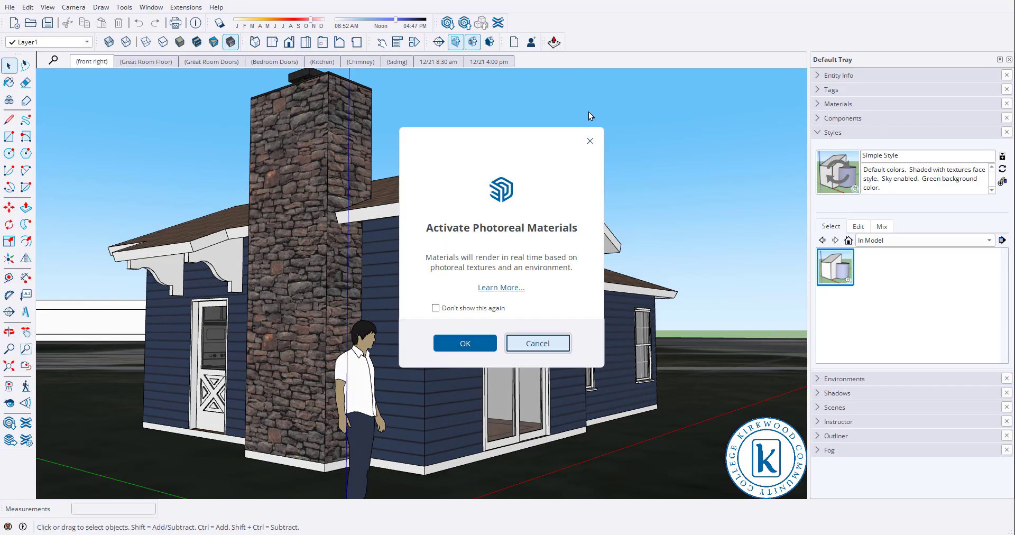
{"action": "left_click", "coordinate": [456, 343]}
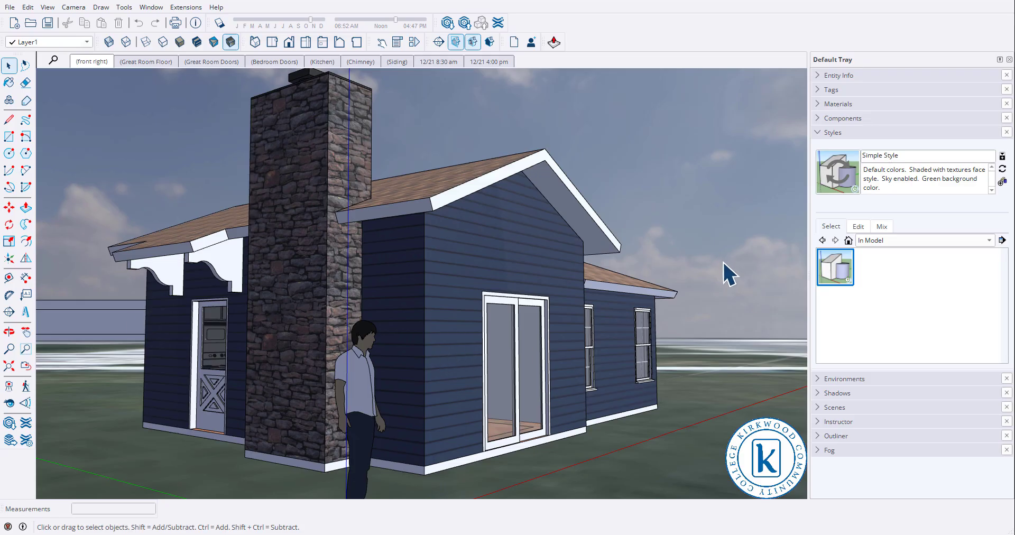
{"action": "left_click", "coordinate": [818, 133]}
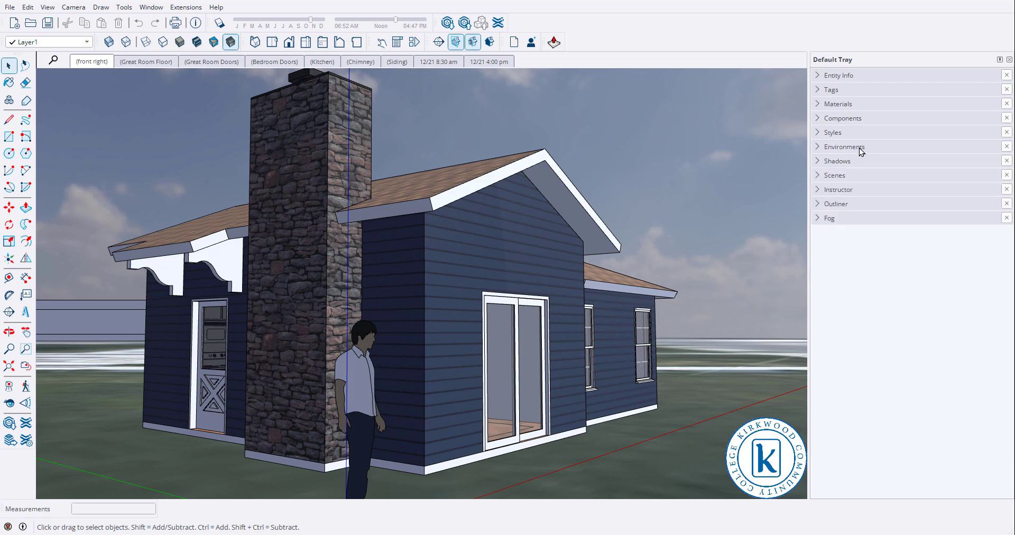
Step: Preview the Sky - At Sea, Construction Zone, Highlands and Rooftop environments on the cabin, and settle on Sky - Mid-day 2K IBL
{"action": "left_click", "coordinate": [151, 7]}
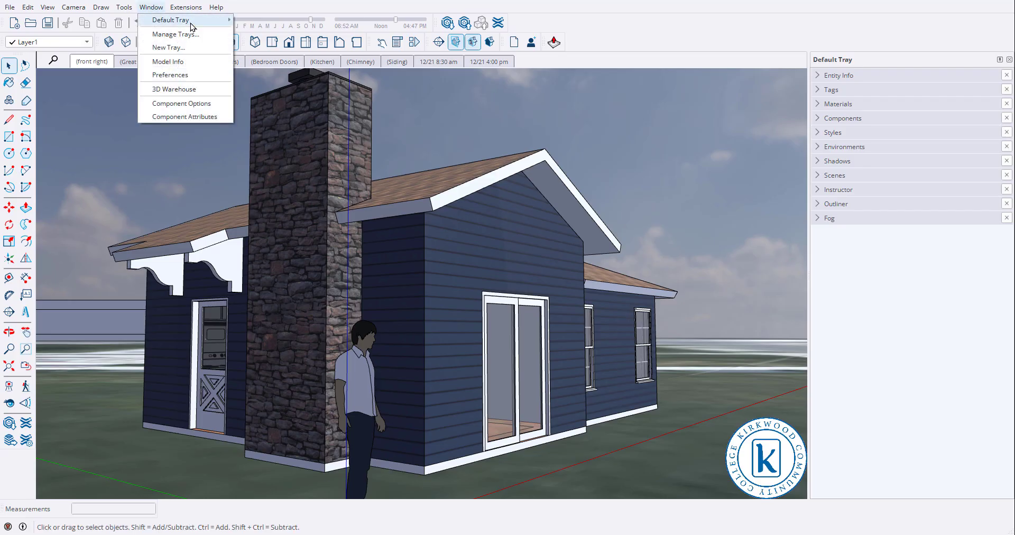
{"action": "mouse_move", "coordinate": [191, 24]}
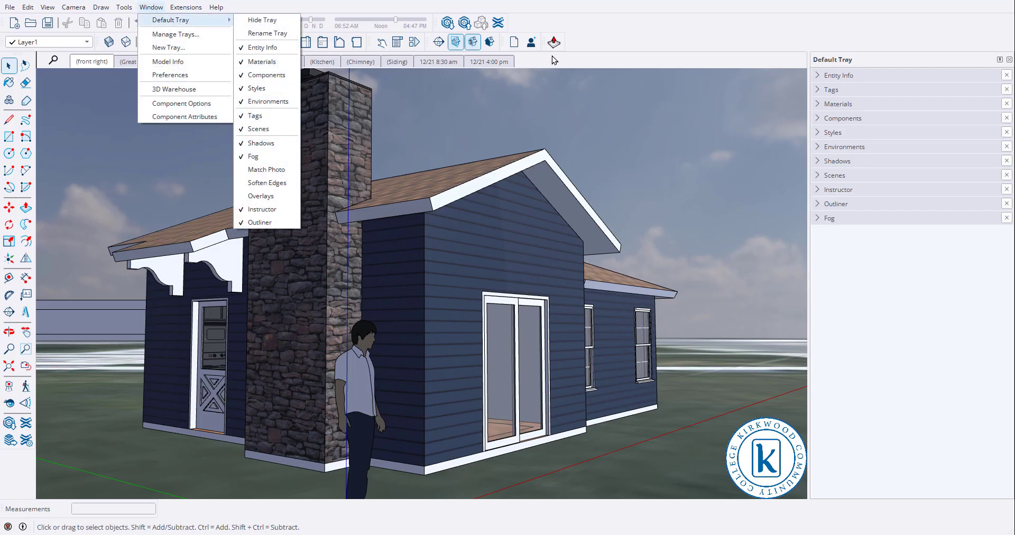
{"action": "left_click", "coordinate": [585, 61]}
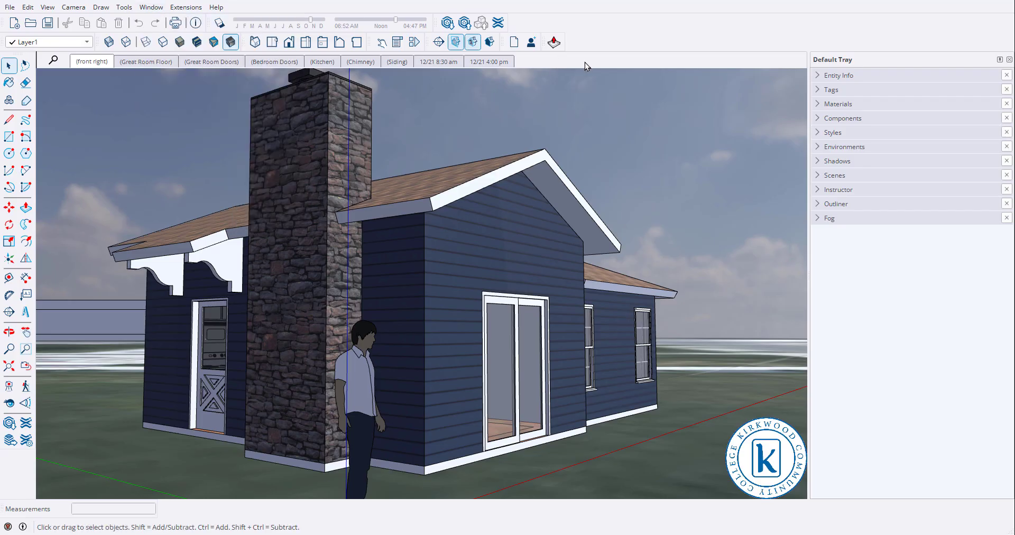
{"action": "left_click", "coordinate": [819, 147]}
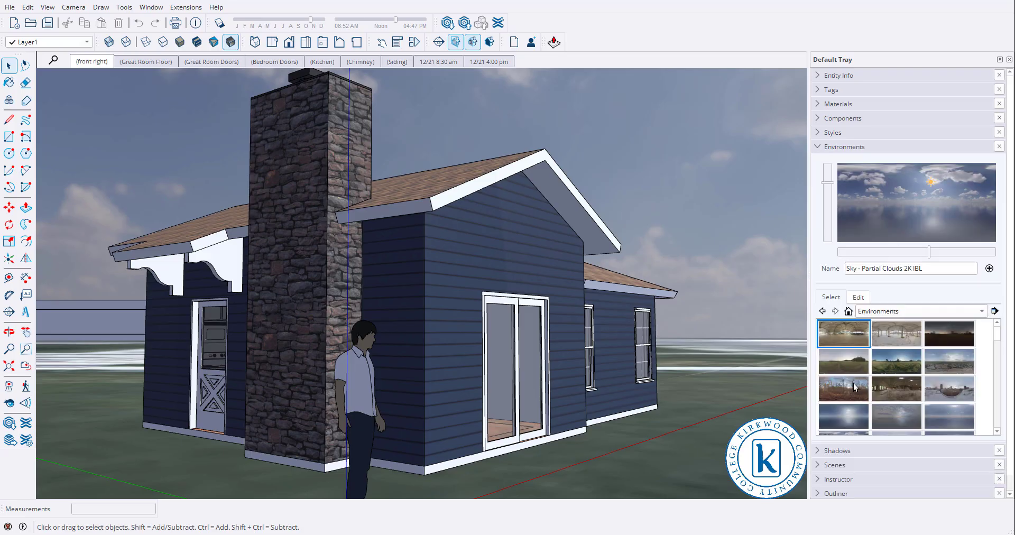
{"action": "left_click", "coordinate": [844, 410]}
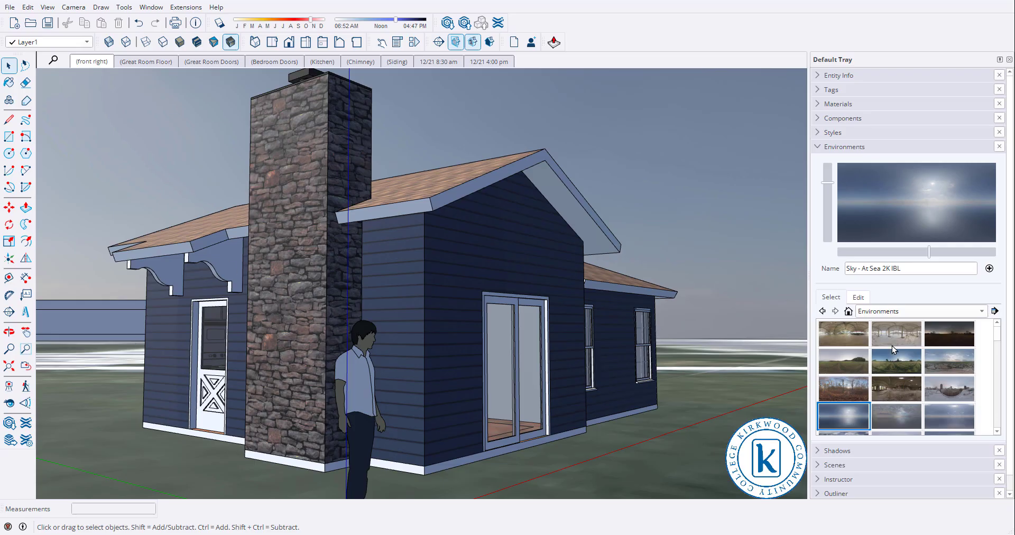
{"action": "left_click", "coordinate": [890, 337]}
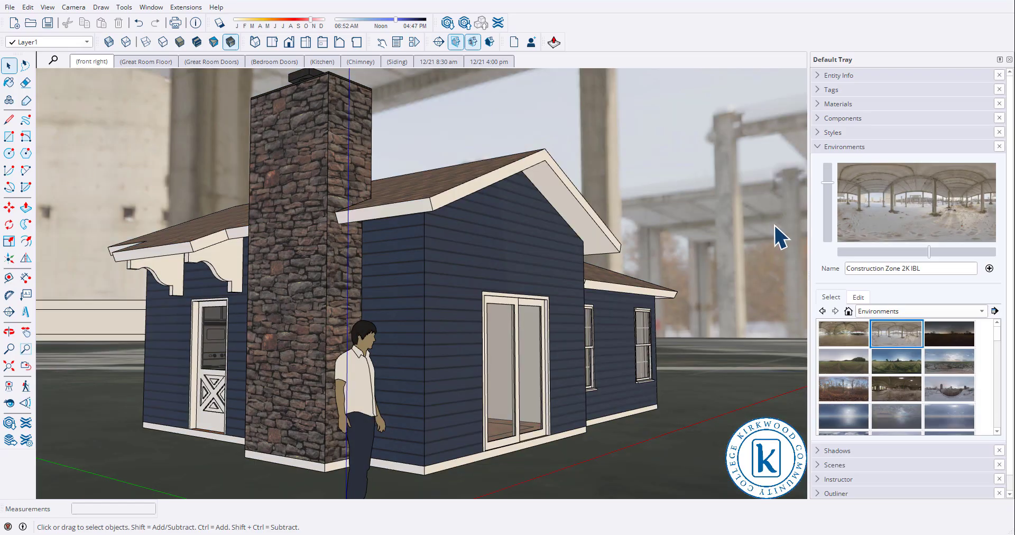
{"action": "left_click", "coordinate": [964, 363]}
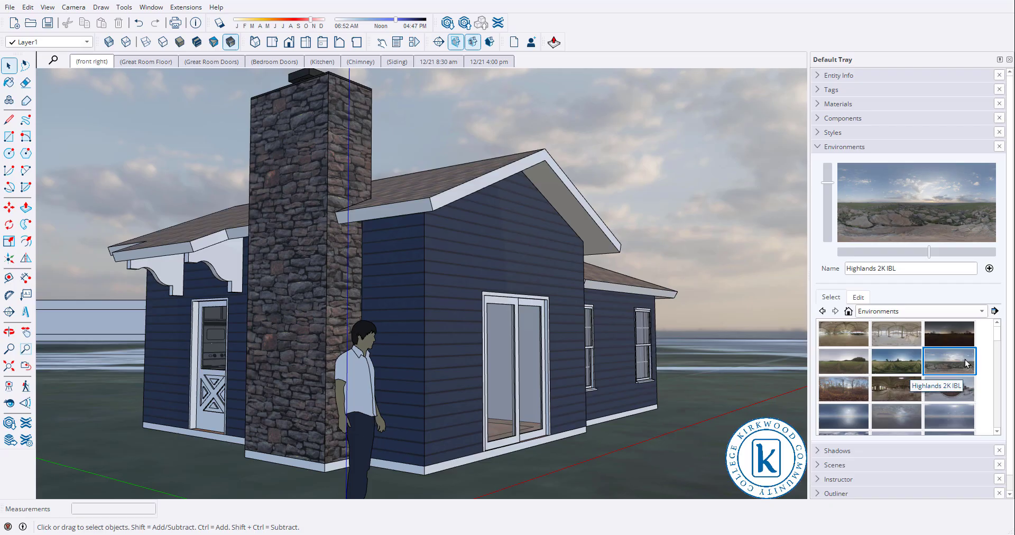
{"action": "left_click", "coordinate": [961, 391]}
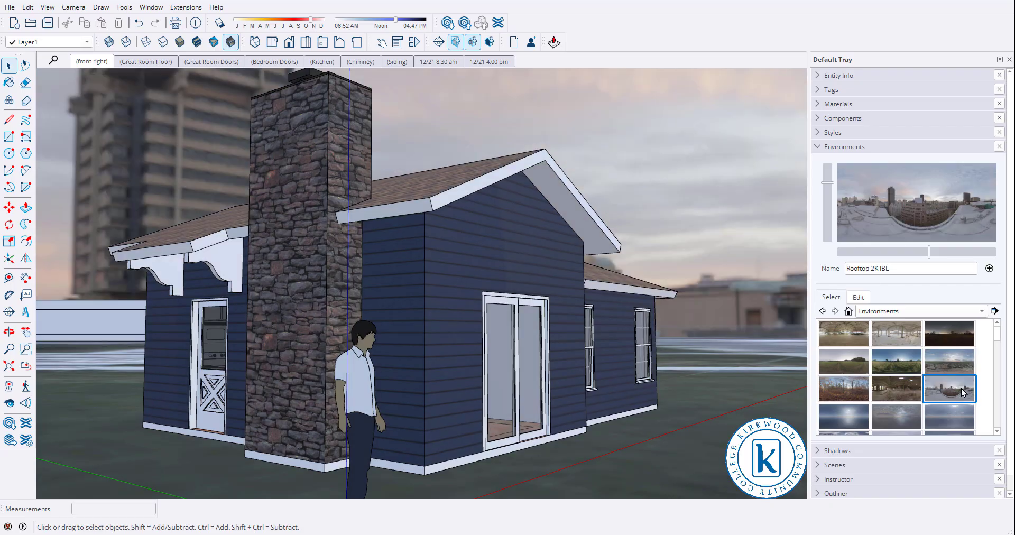
{"action": "left_click", "coordinate": [951, 412]}
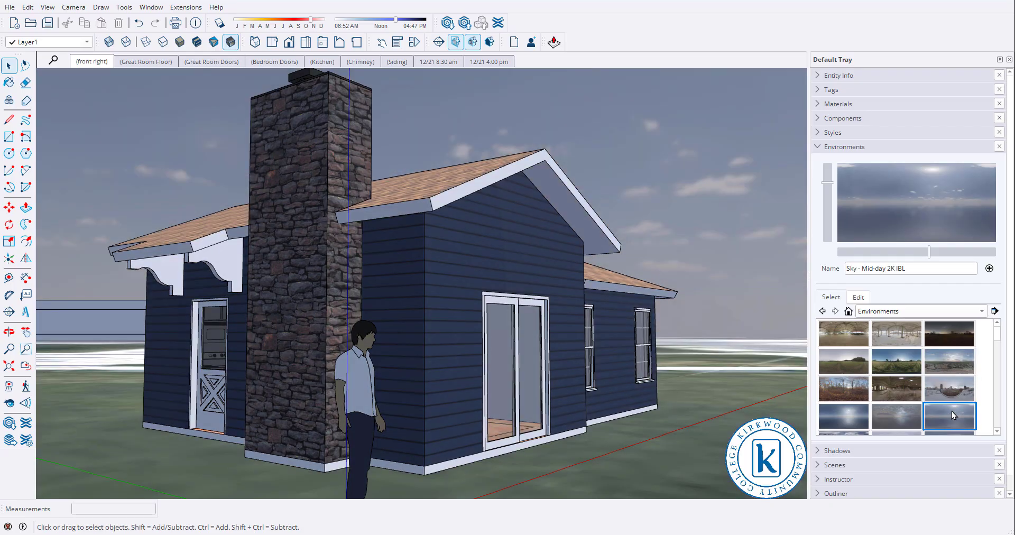
Step: Edit the mid-day sky environment with rotation angle 296 and reflections exposure 0.9, and switch off the cabin model's environment
{"action": "left_click", "coordinate": [865, 298]}
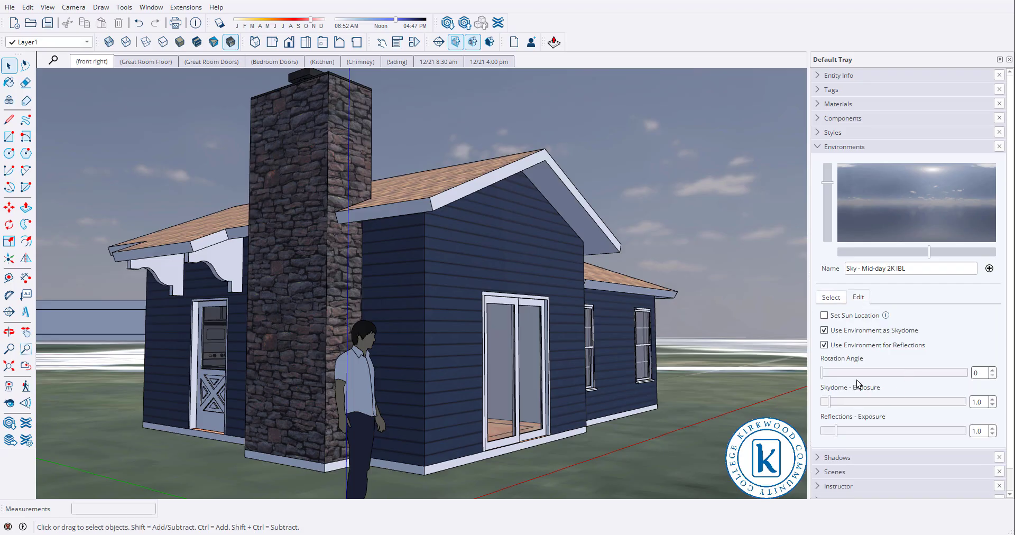
{"action": "left_click_drag", "start_coordinate": [822, 372], "coordinate": [940, 371]}
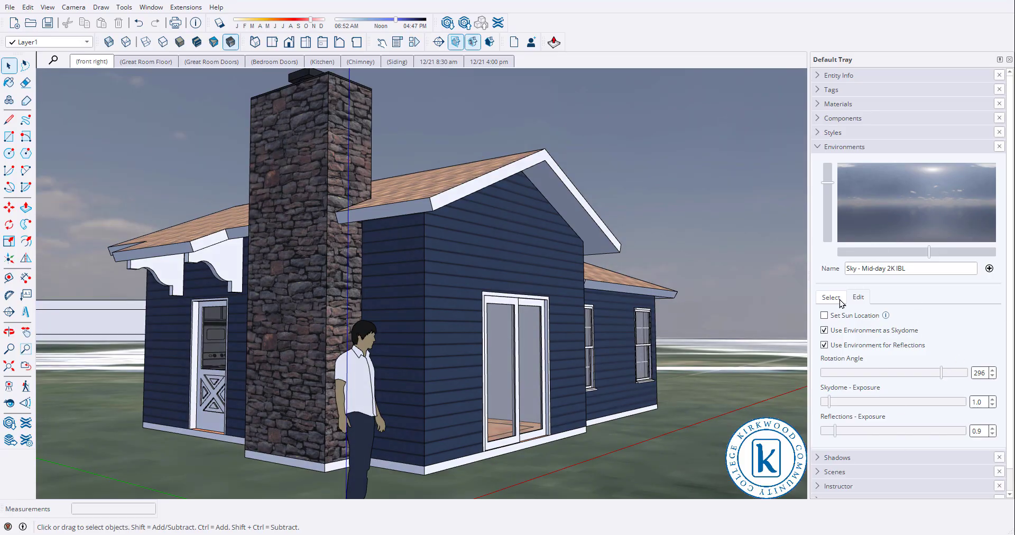
{"action": "left_click", "coordinate": [839, 301]}
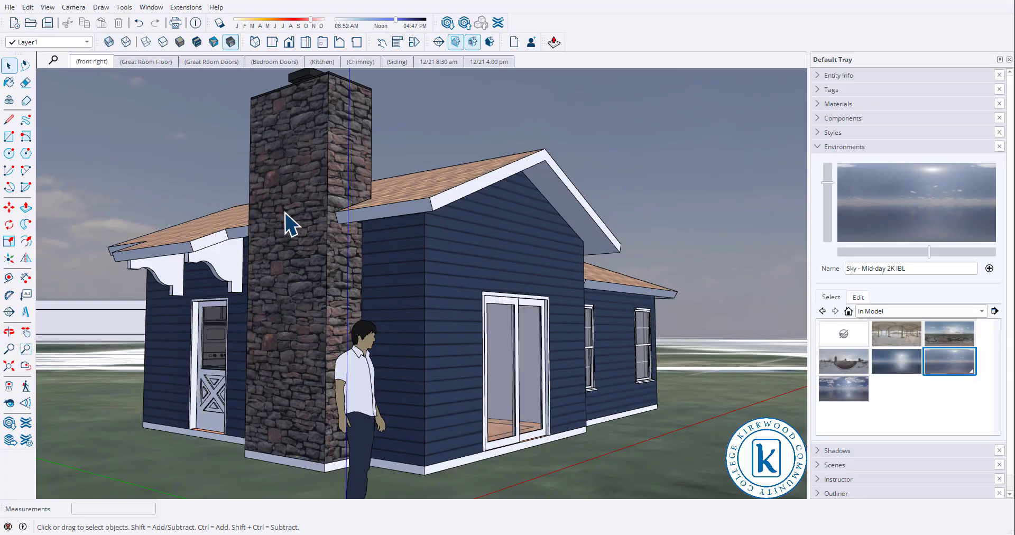
{"action": "left_click", "coordinate": [846, 336]}
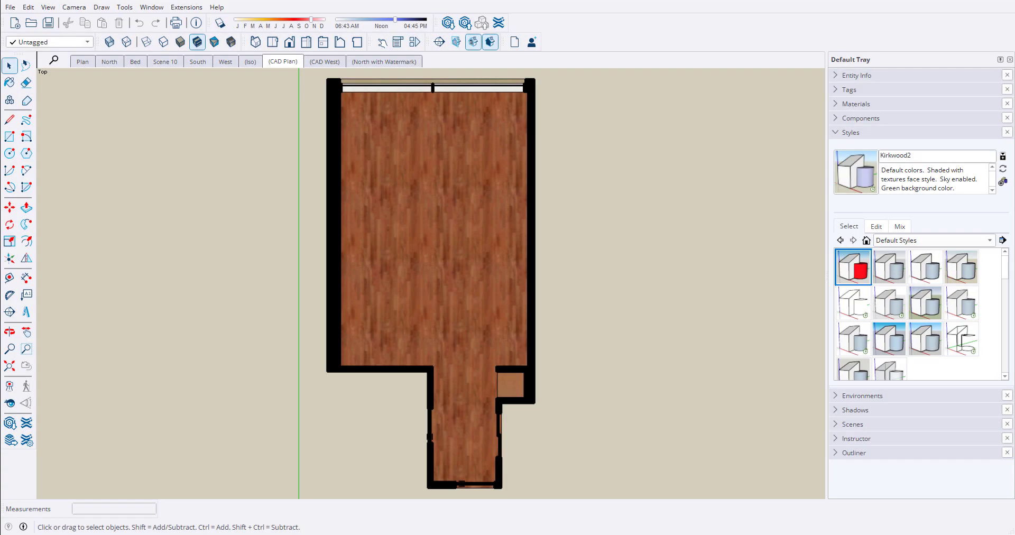
Step: Go to the hotel room's North scene and apply the Colored Clay style from the Ambient Occlusion collection
{"action": "left_click", "coordinate": [110, 62]}
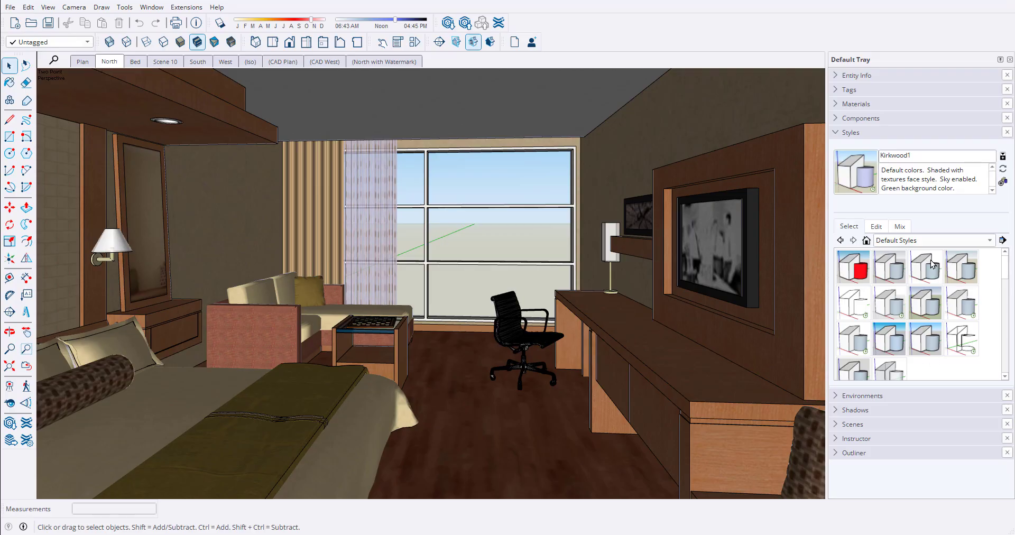
{"action": "left_click", "coordinate": [918, 241]}
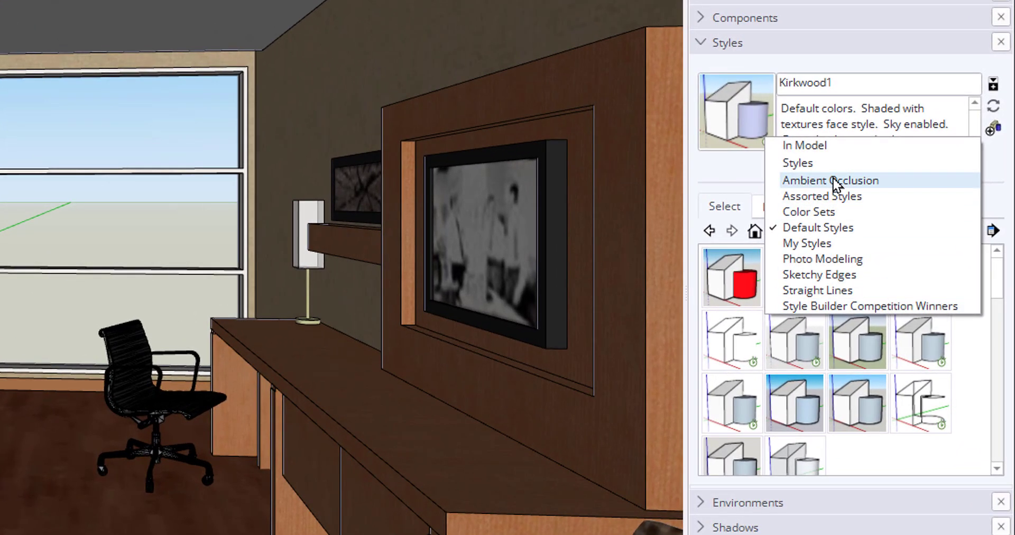
{"action": "left_click", "coordinate": [900, 207]}
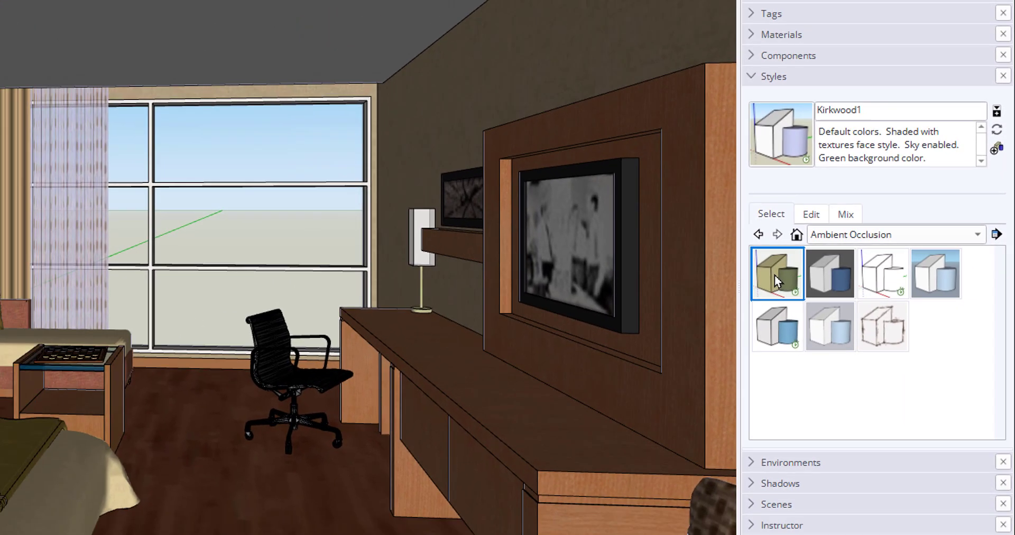
{"action": "left_click", "coordinate": [729, 277]}
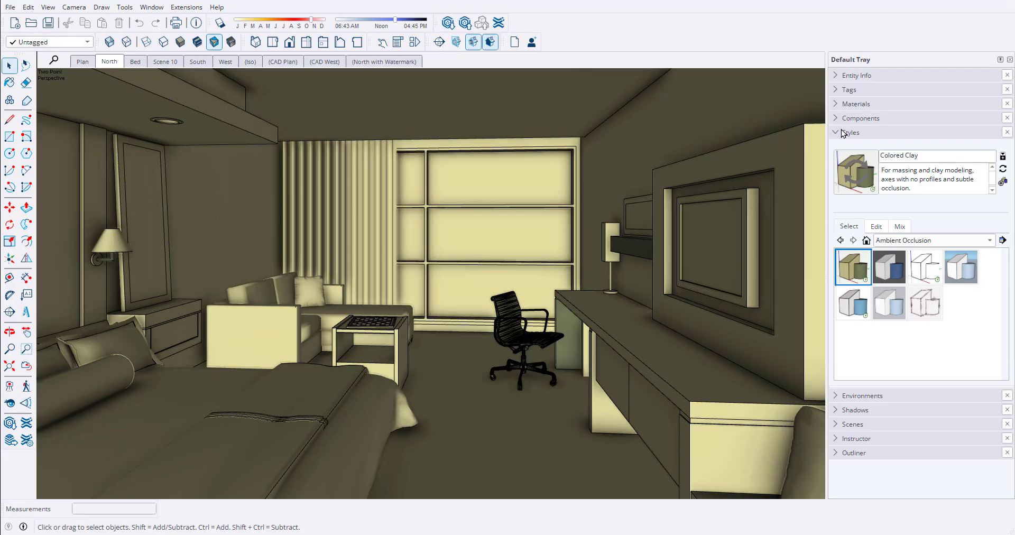
Step: Create a new scene from the restyled North view, saving the style changes as a new style
{"action": "left_click", "coordinate": [853, 425]}
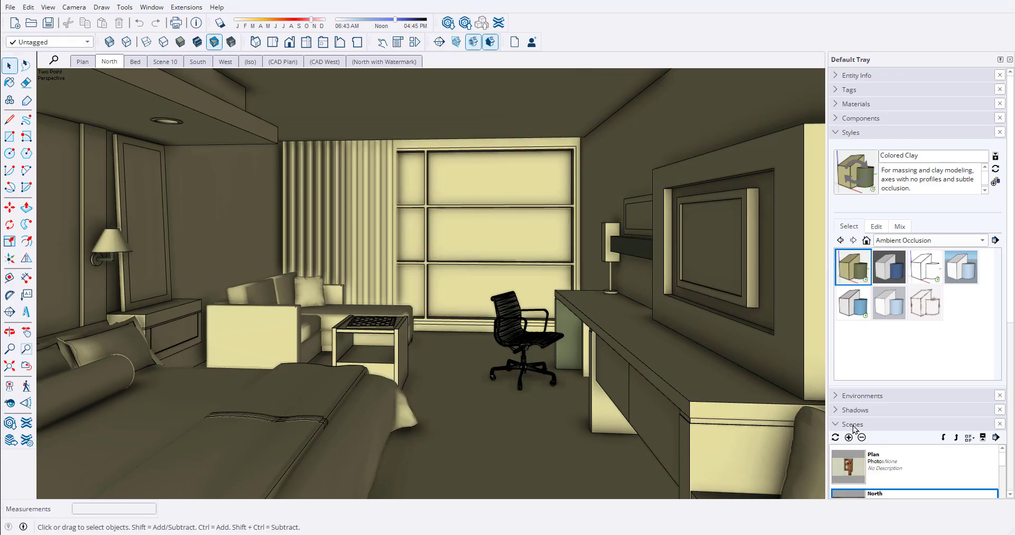
{"action": "left_click", "coordinate": [850, 132]}
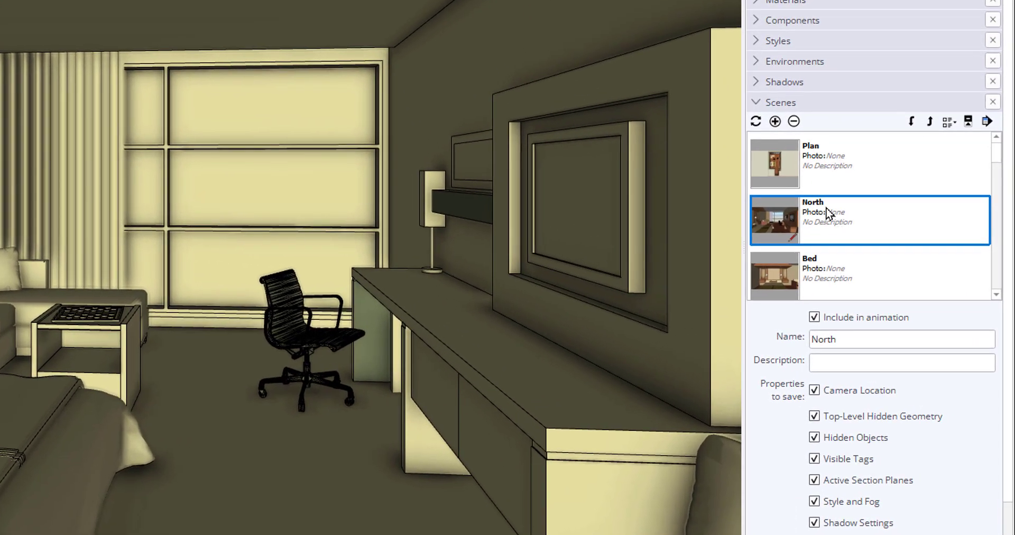
{"action": "left_click", "coordinate": [774, 121]}
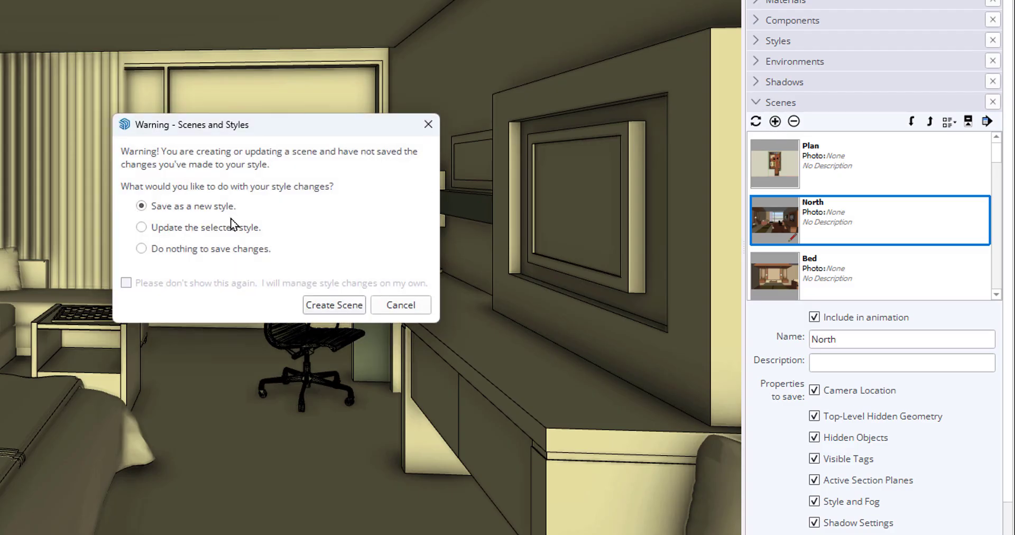
{"action": "left_click", "coordinate": [323, 302]}
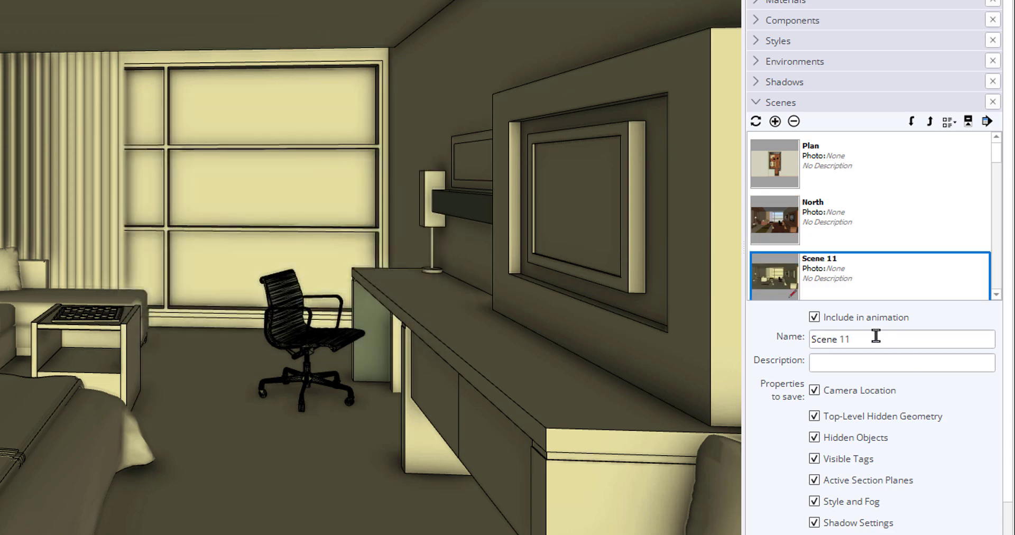
Step: Rename the new scene as North -style1
{"action": "left_click_drag", "start_coordinate": [876, 336], "coordinate": [746, 334]}
{"action": "type", "text": "No"}
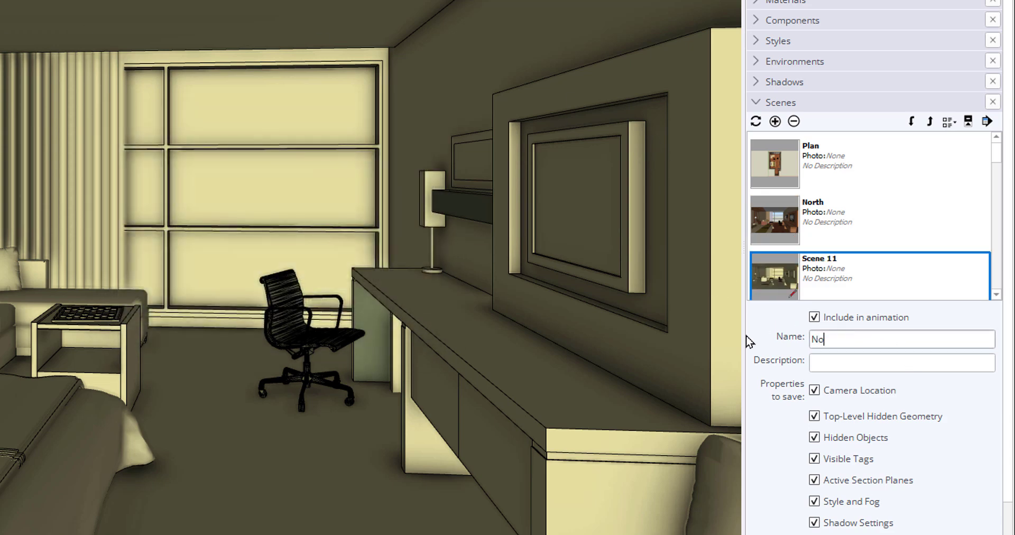
{"action": "type", "text": "rth -style2"}
{"action": "key", "text": "BackSpace"}
{"action": "type", "text": "1"}
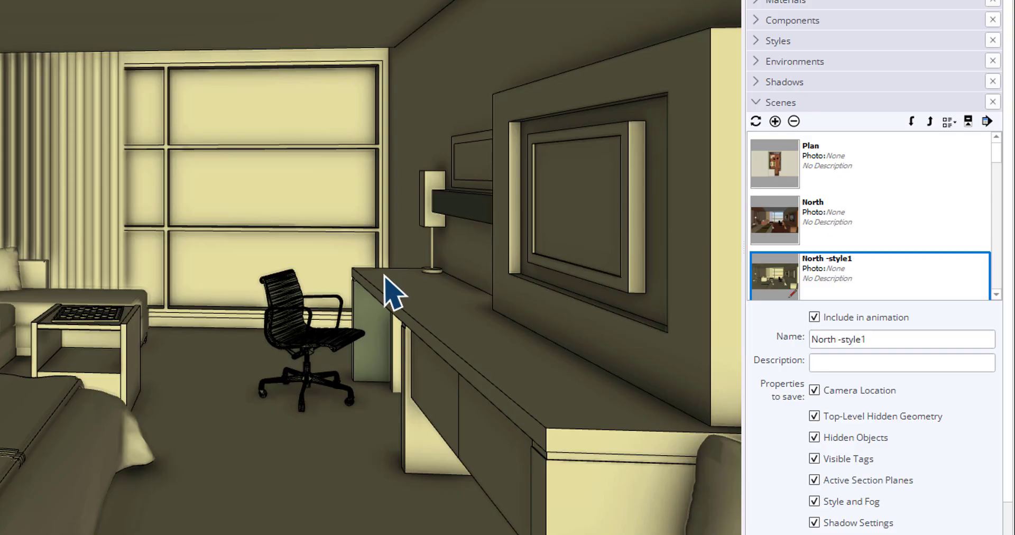
Step: Exclude the North -style1 scene from the animation and compare it with the original North scene
{"action": "left_click", "coordinate": [814, 317]}
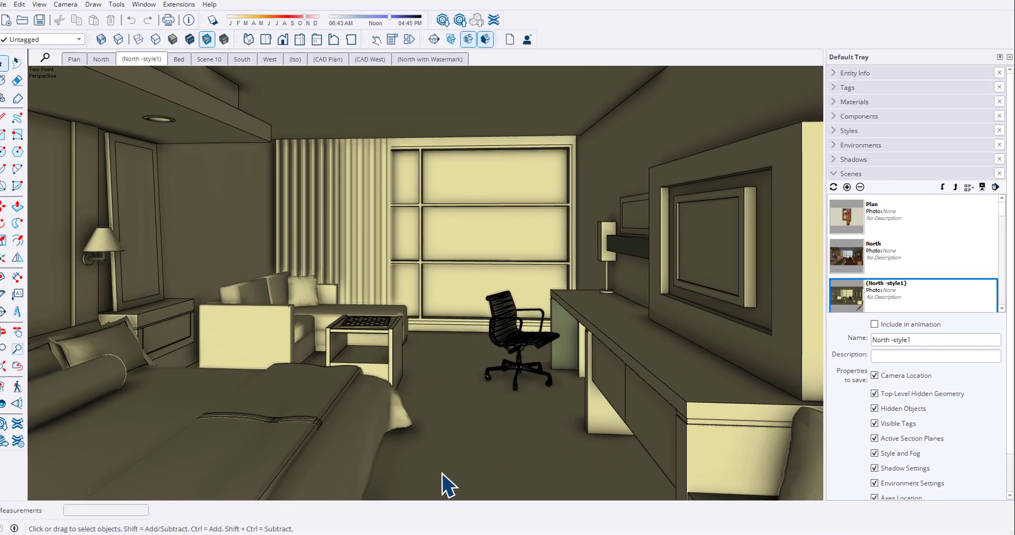
{"action": "left_click", "coordinate": [100, 59]}
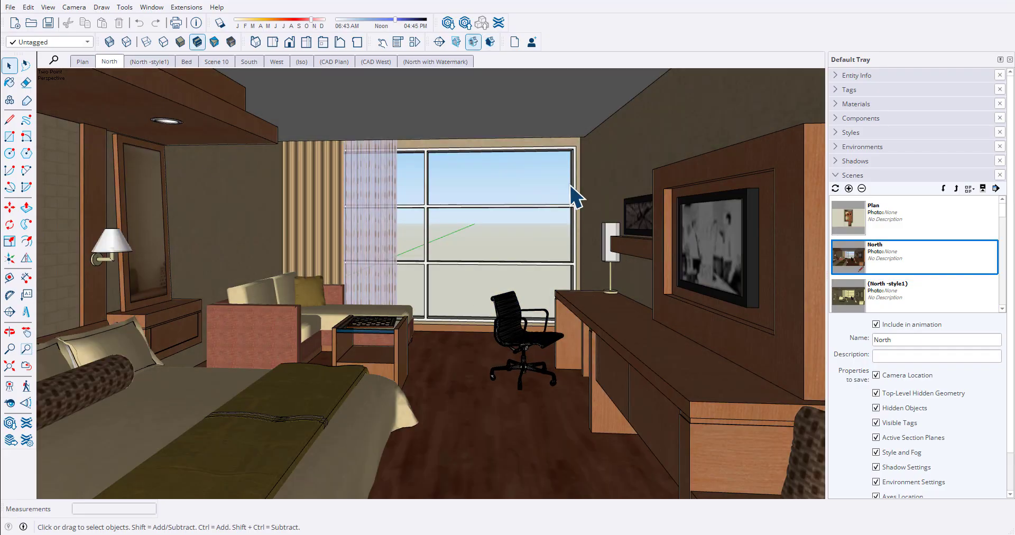
{"action": "left_click", "coordinate": [161, 62]}
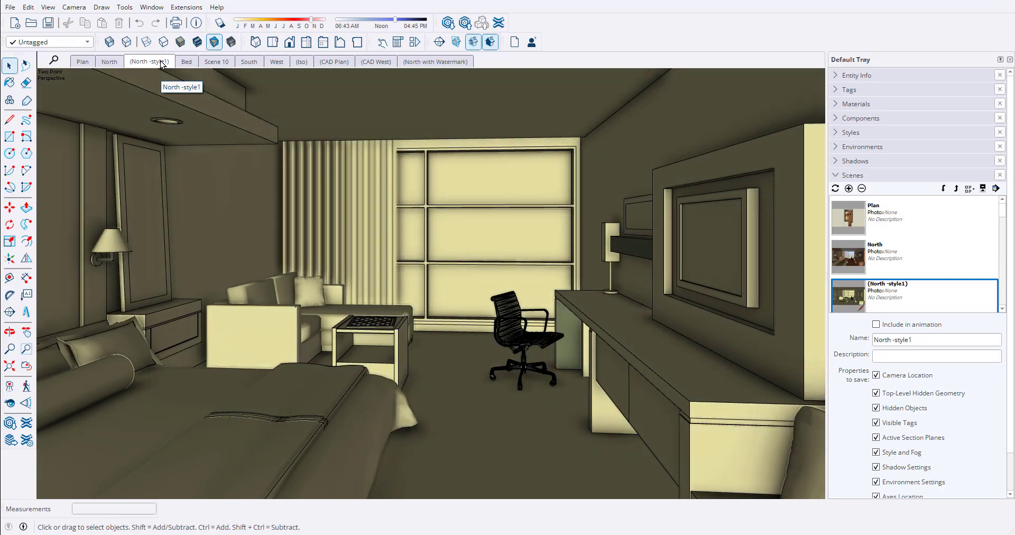
Step: Apply the Straight Lines 02pix style from the Straight Lines collection to the North -style1 view
{"action": "left_click", "coordinate": [875, 132]}
{"action": "left_click", "coordinate": [930, 240]}
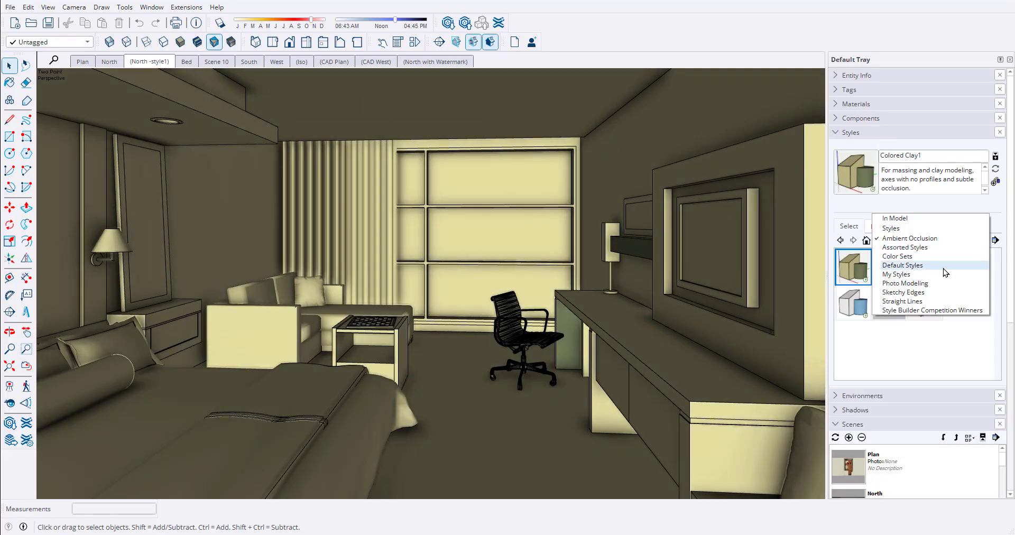
{"action": "left_click", "coordinate": [918, 303]}
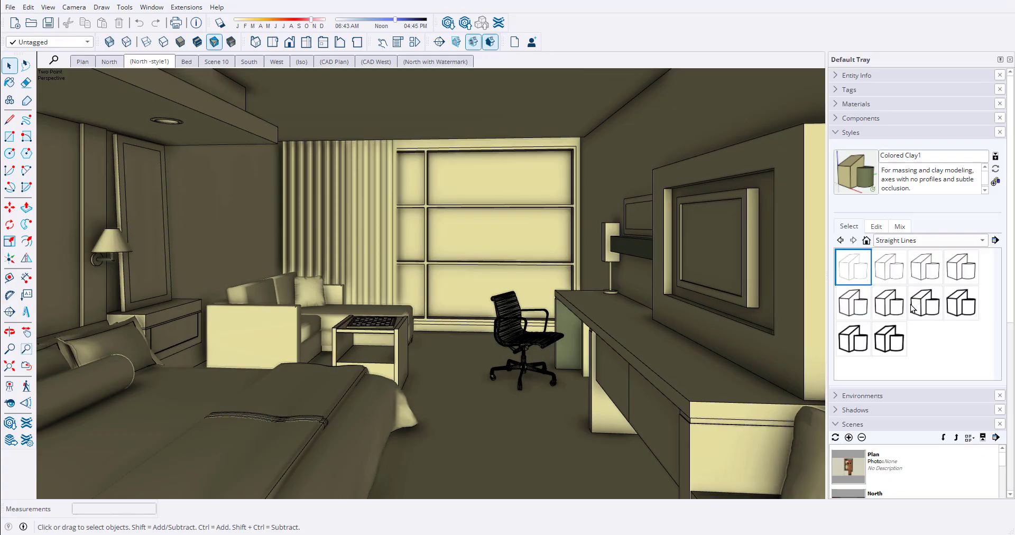
{"action": "left_click", "coordinate": [895, 269]}
Step: Apply the Gray Scale style from the Color Sets collection and hide the section plane display
{"action": "left_click", "coordinate": [980, 241]}
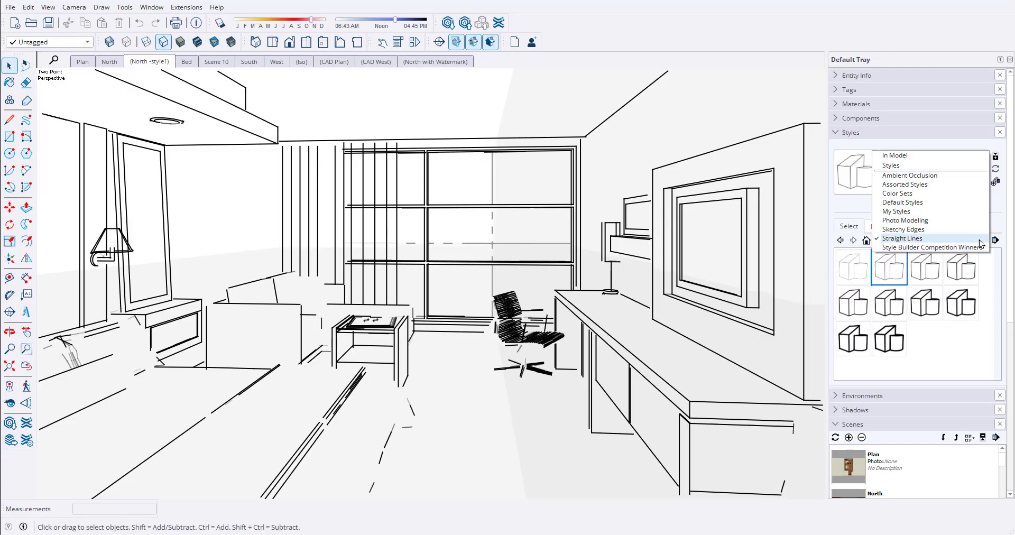
{"action": "left_click", "coordinate": [901, 194]}
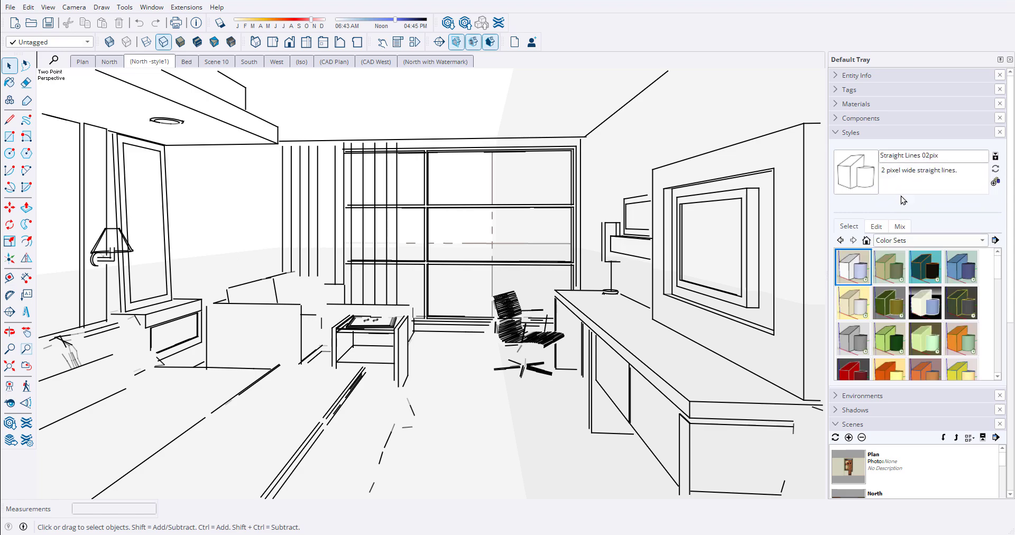
{"action": "left_click", "coordinate": [847, 341]}
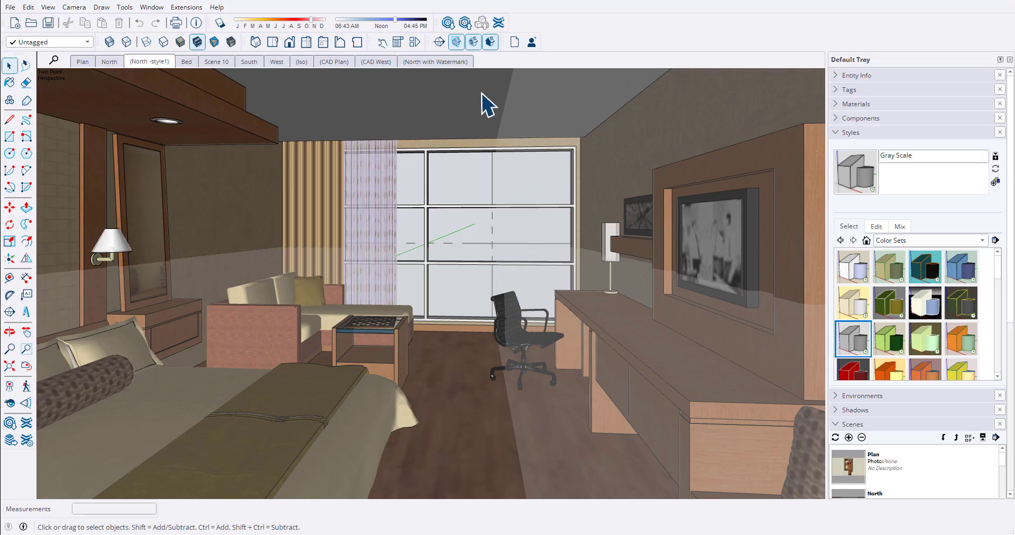
{"action": "left_click", "coordinate": [456, 42]}
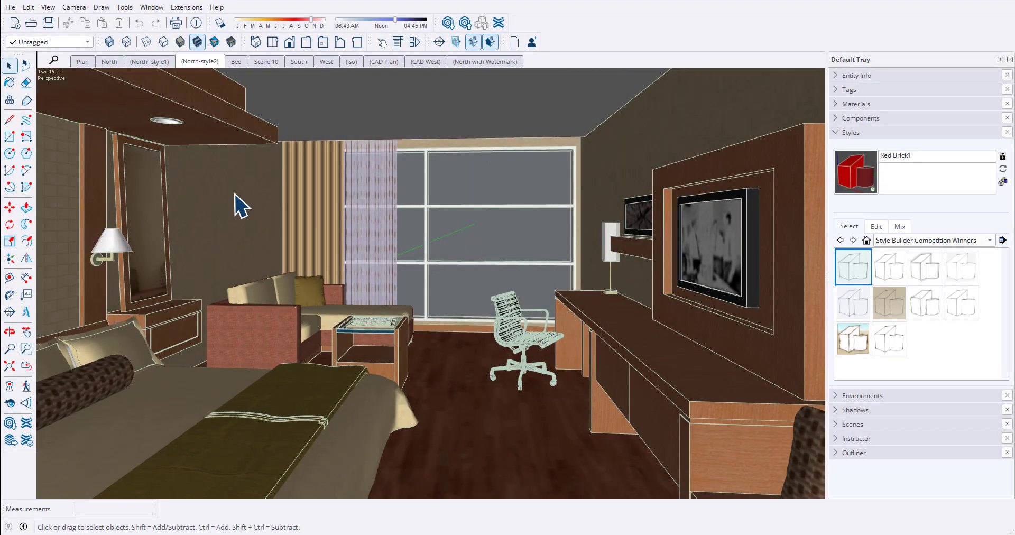
Step: Start a 2D graphic export of the North-style2 scene as a JPEG image, browsing to the Assignments folder
{"action": "left_click", "coordinate": [10, 7]}
{"action": "mouse_move", "coordinate": [57, 169]}
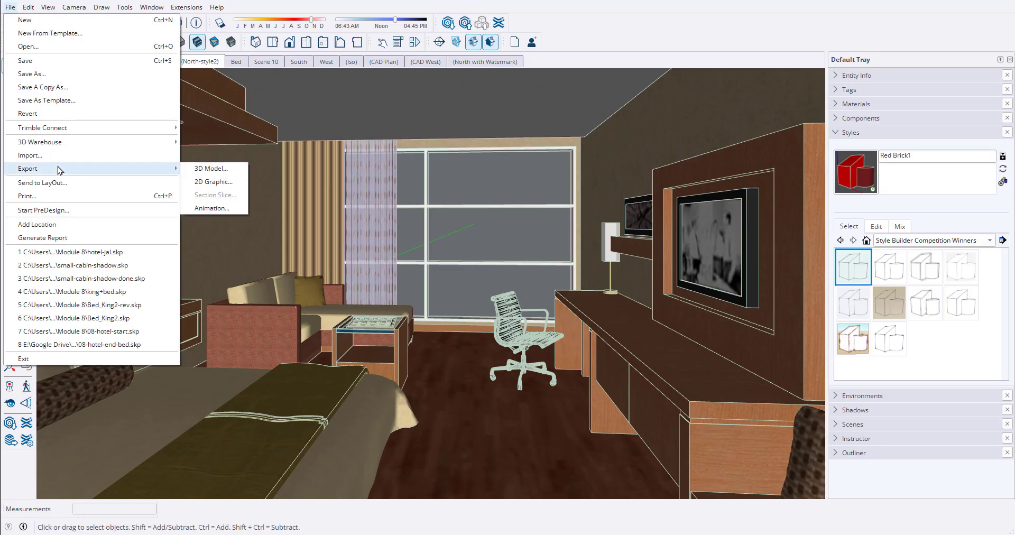
{"action": "left_click", "coordinate": [221, 181]}
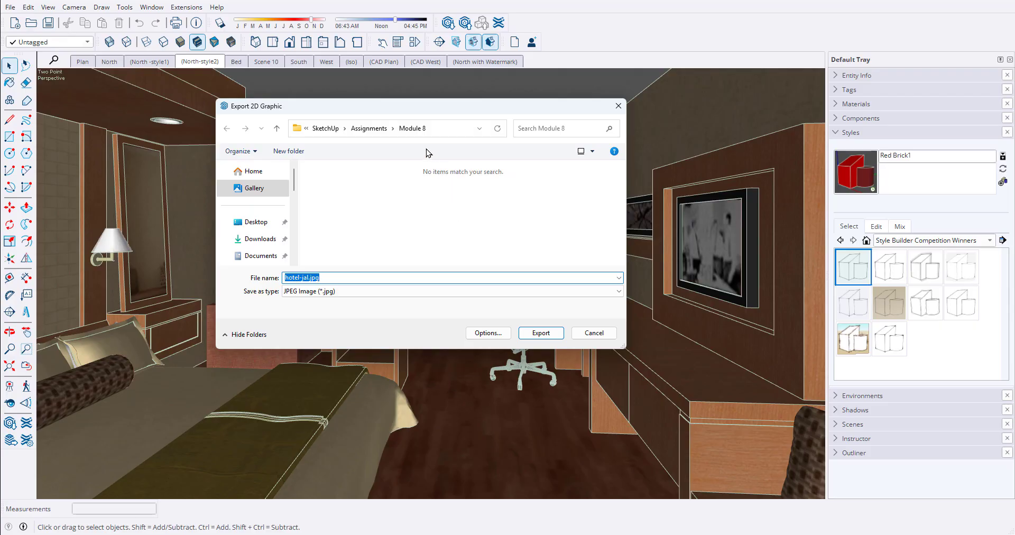
{"action": "left_click", "coordinate": [370, 129]}
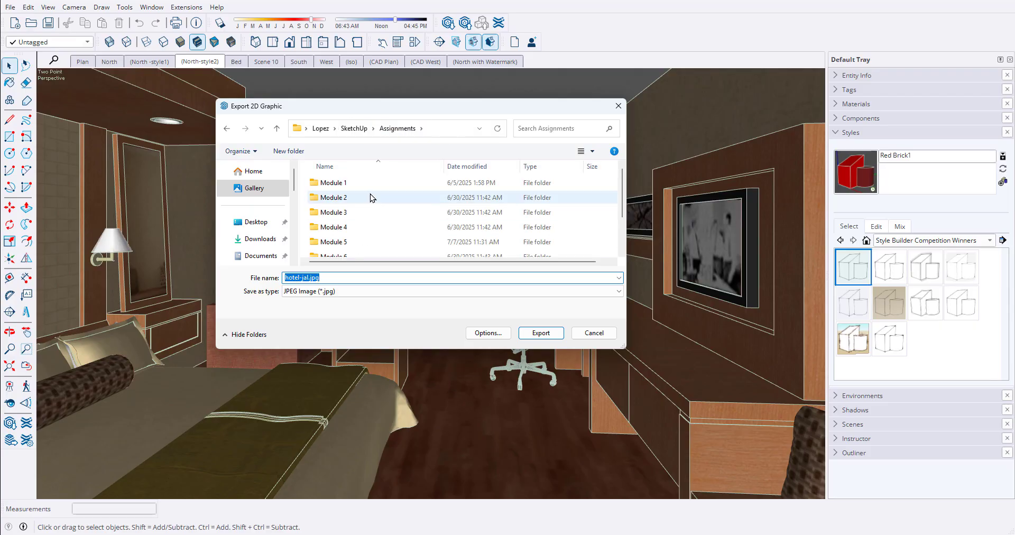
{"action": "scroll", "coordinate": [376, 208], "scroll_direction": "down", "scroll_amount": 1}
{"action": "left_click", "coordinate": [341, 253]}
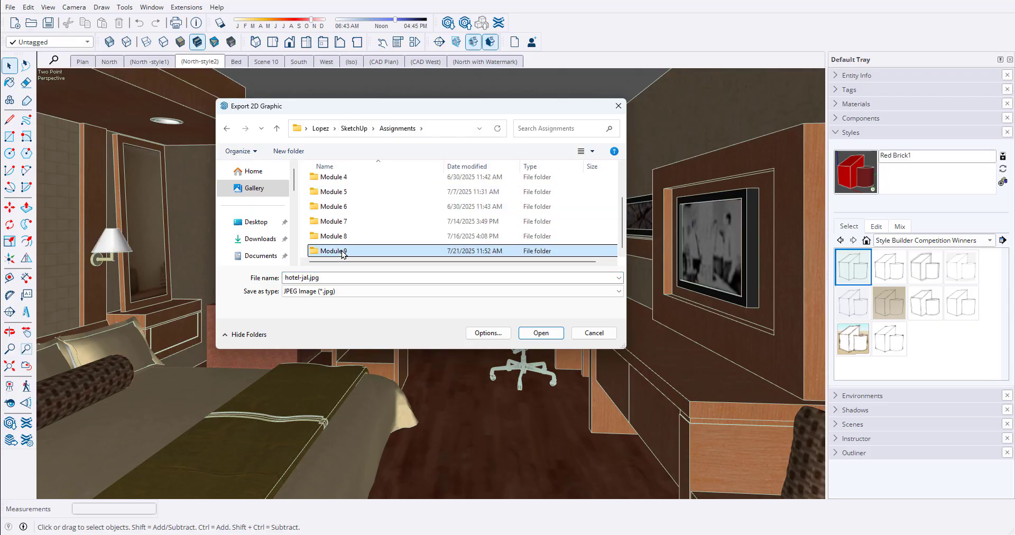
{"action": "left_click", "coordinate": [341, 253]}
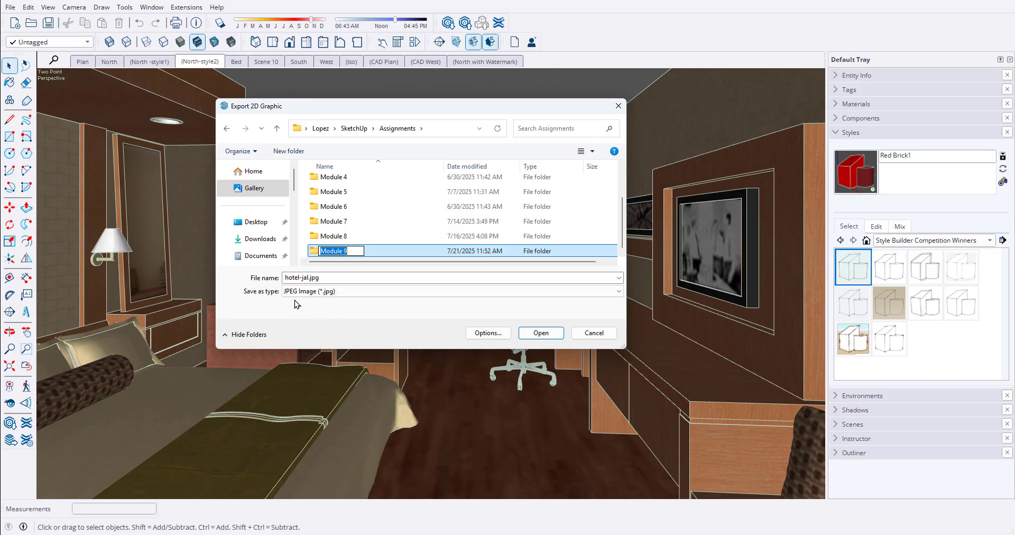
{"action": "left_click", "coordinate": [351, 292]}
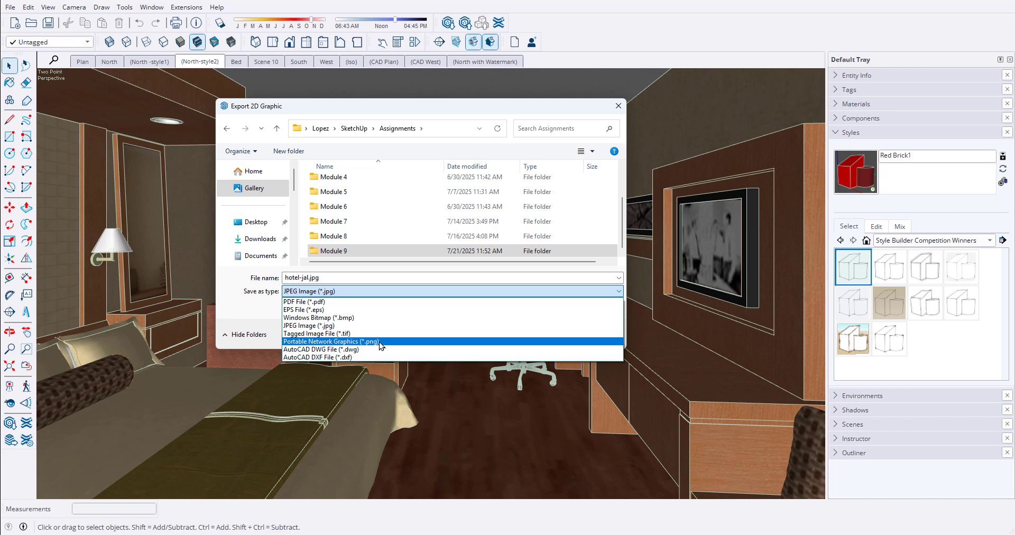
{"action": "left_click", "coordinate": [400, 326]}
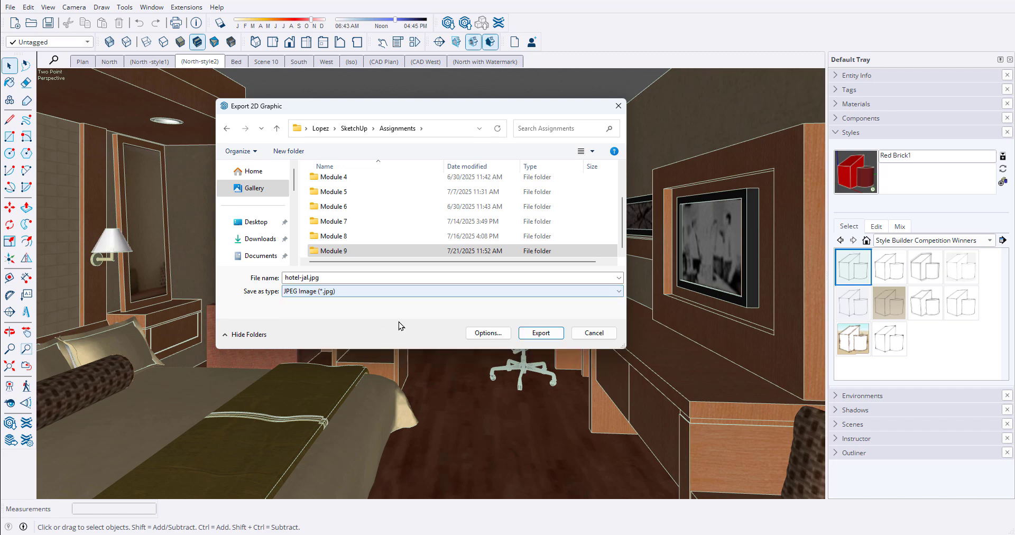
Step: Name the image hotel-style2-jal.jpg and export it to the Module 9 folder
{"action": "left_click", "coordinate": [314, 278]}
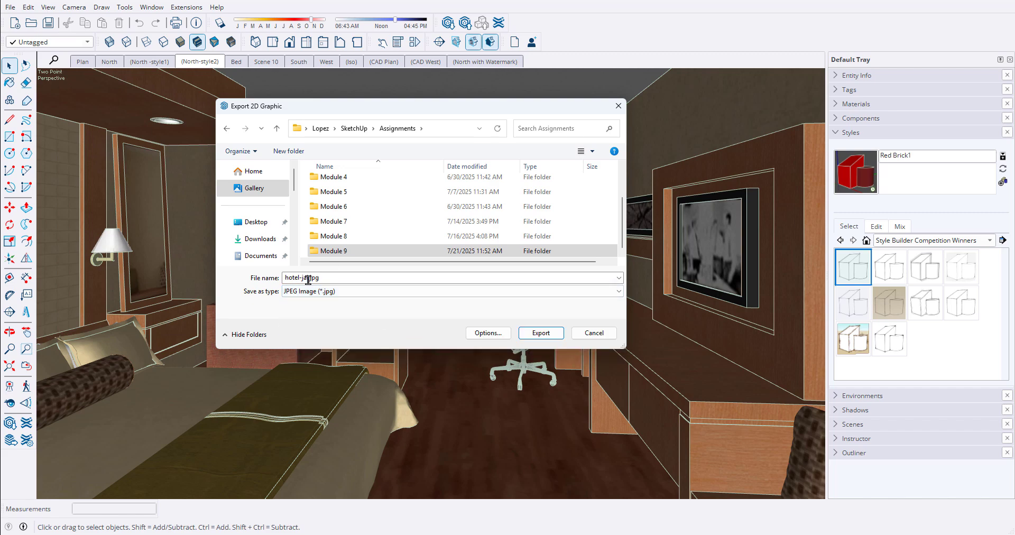
{"action": "double_click", "coordinate": [308, 278]}
{"action": "left_click", "coordinate": [309, 278]}
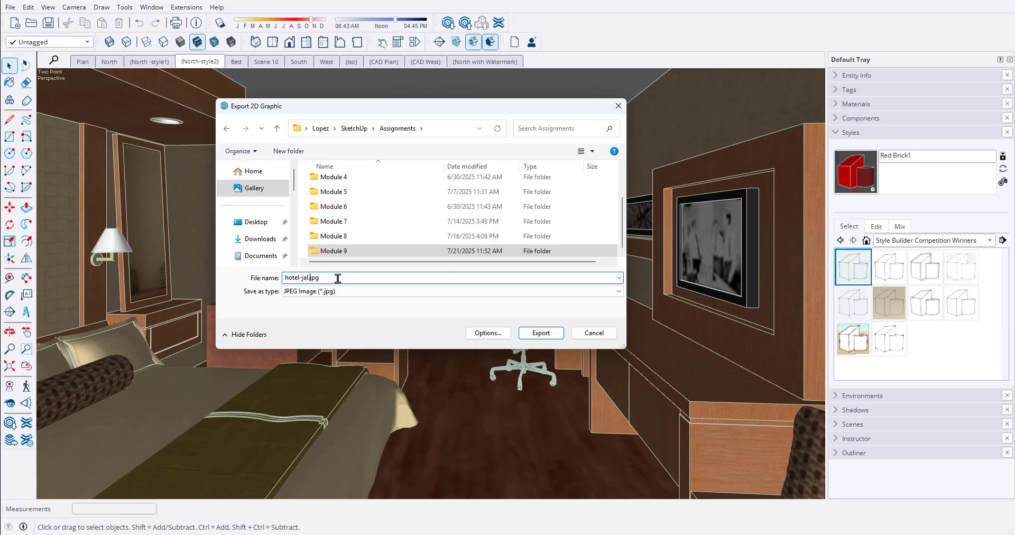
{"action": "left_click_drag", "start_coordinate": [298, 278], "coordinate": [301, 279]}
{"action": "type", "text": "-style"}
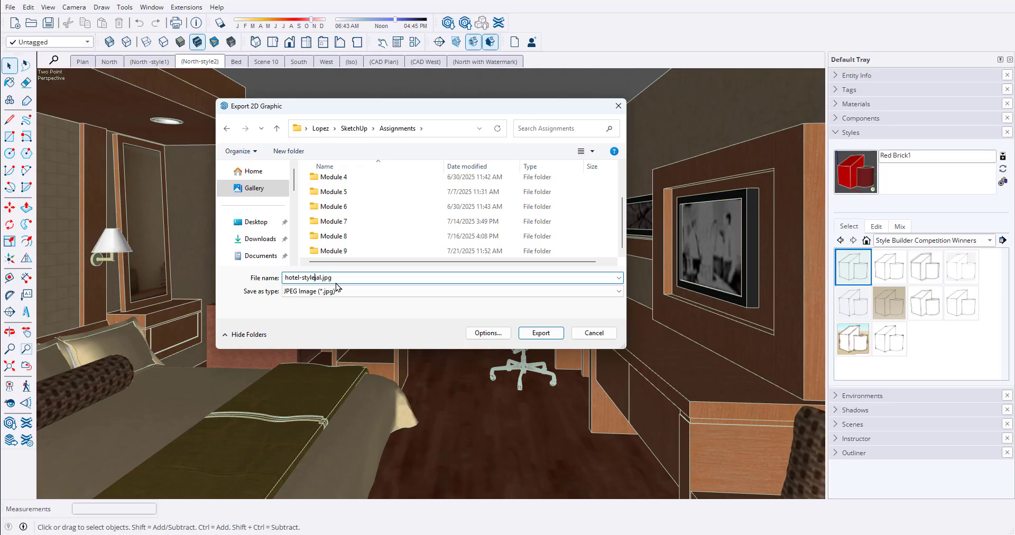
{"action": "type", "text": "2-"}
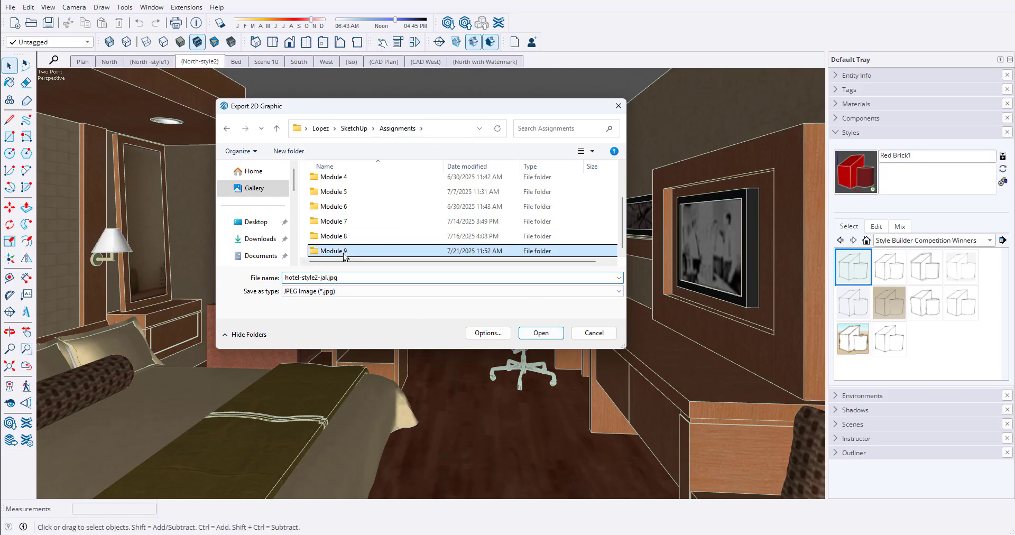
{"action": "double_click", "coordinate": [373, 251]}
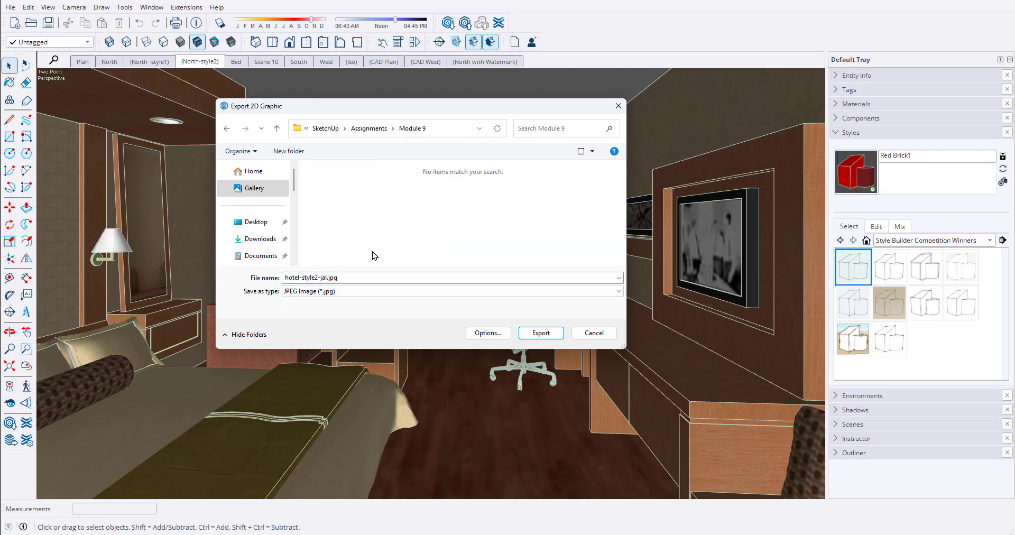
{"action": "left_click", "coordinate": [552, 335]}
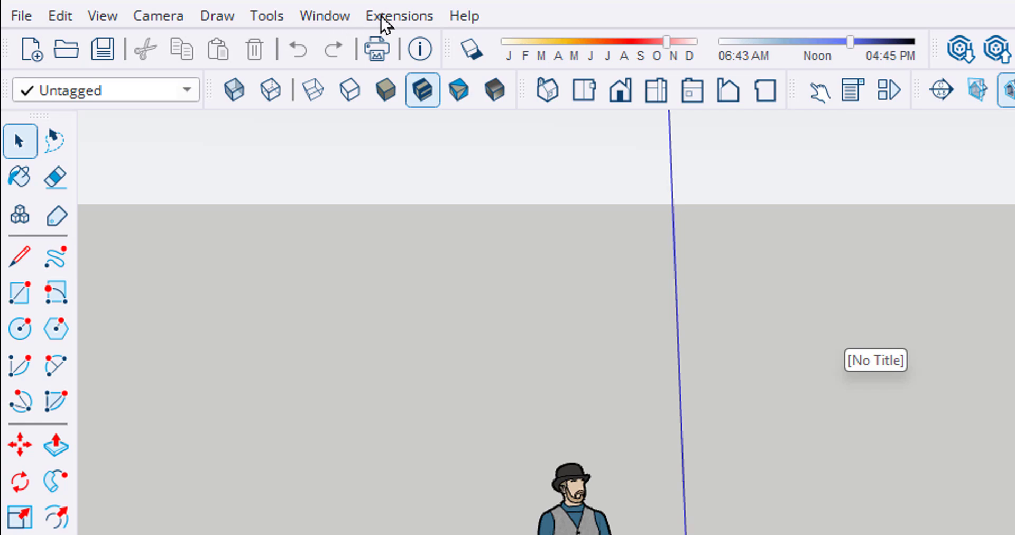
Step: Browse the Architecture category of the Extension Warehouse and close the warehouse window
{"action": "left_click", "coordinate": [380, 16]}
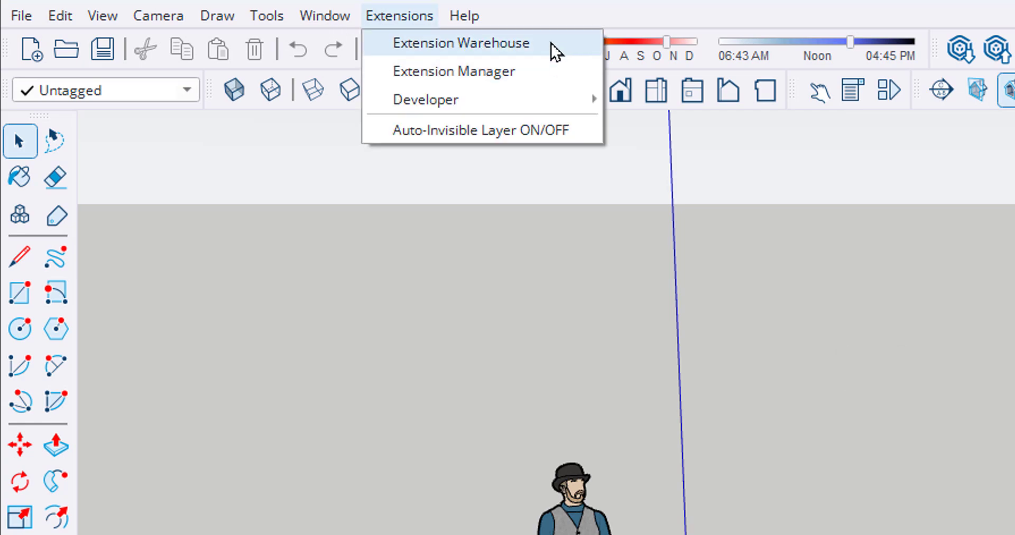
{"action": "left_click", "coordinate": [549, 45]}
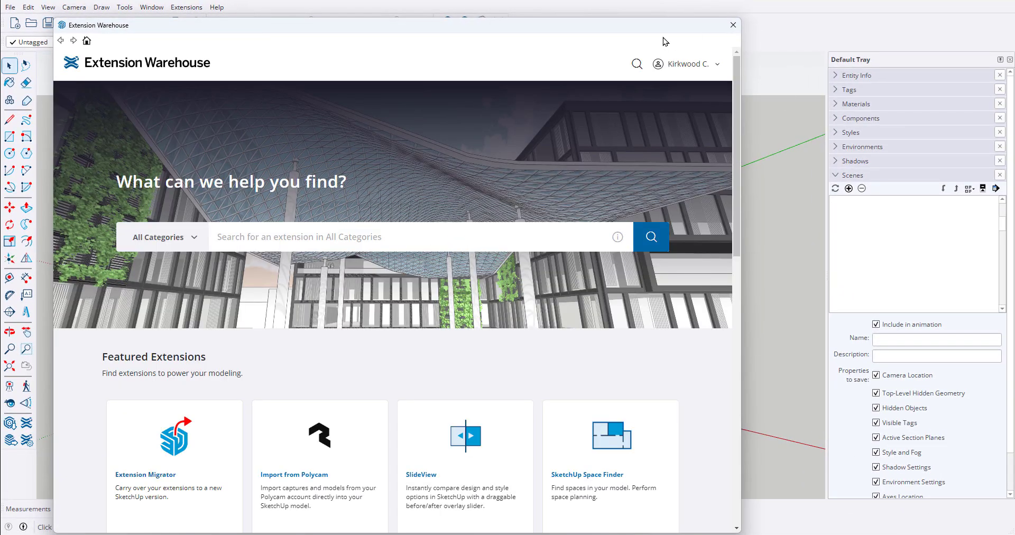
{"action": "left_click_drag", "start_coordinate": [620, 26], "coordinate": [692, 15]}
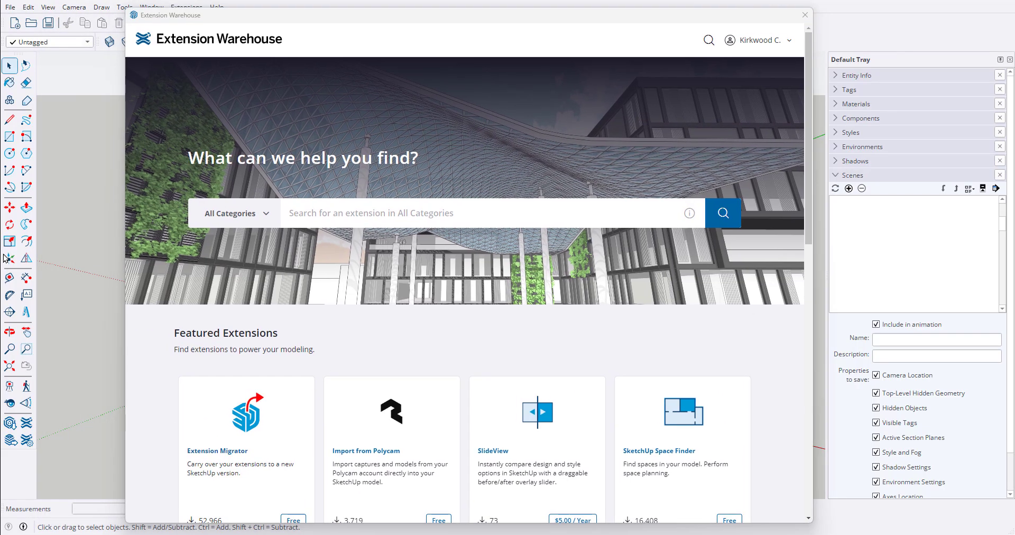
{"action": "left_click", "coordinate": [267, 216]}
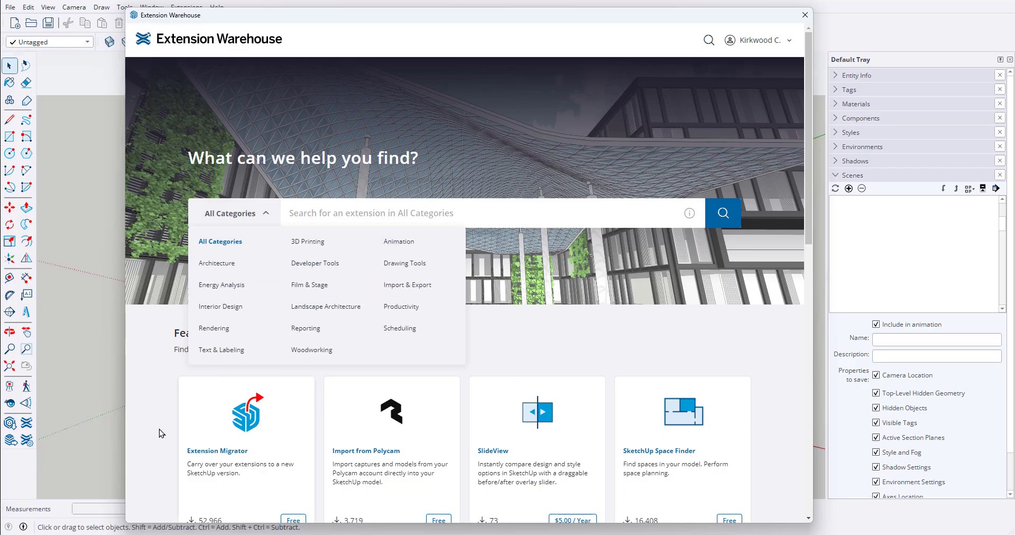
{"action": "left_click", "coordinate": [217, 263]}
{"action": "left_click", "coordinate": [723, 213]}
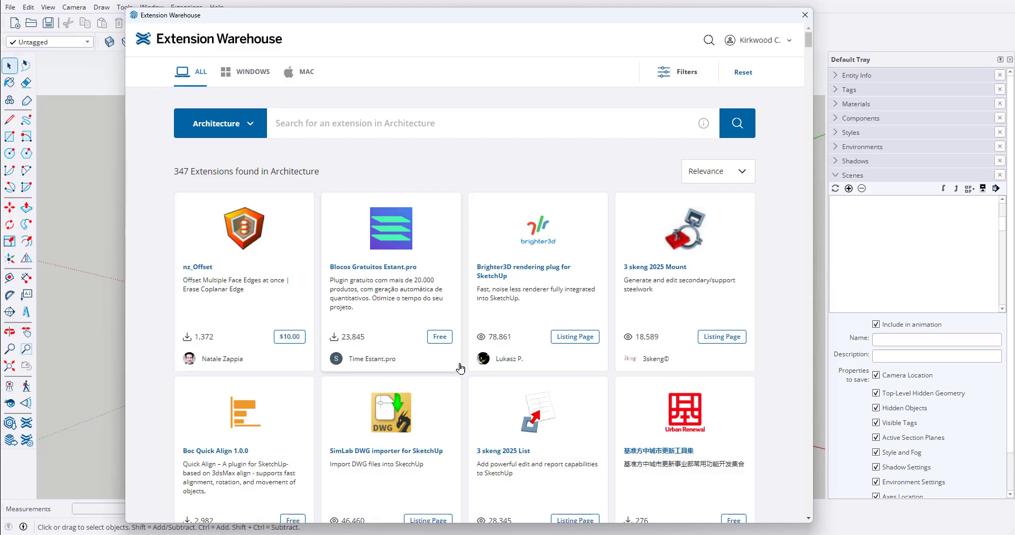
{"action": "scroll", "coordinate": [460, 368], "scroll_direction": "down", "scroll_amount": 2}
{"action": "scroll", "coordinate": [460, 368], "scroll_direction": "down", "scroll_amount": 5}
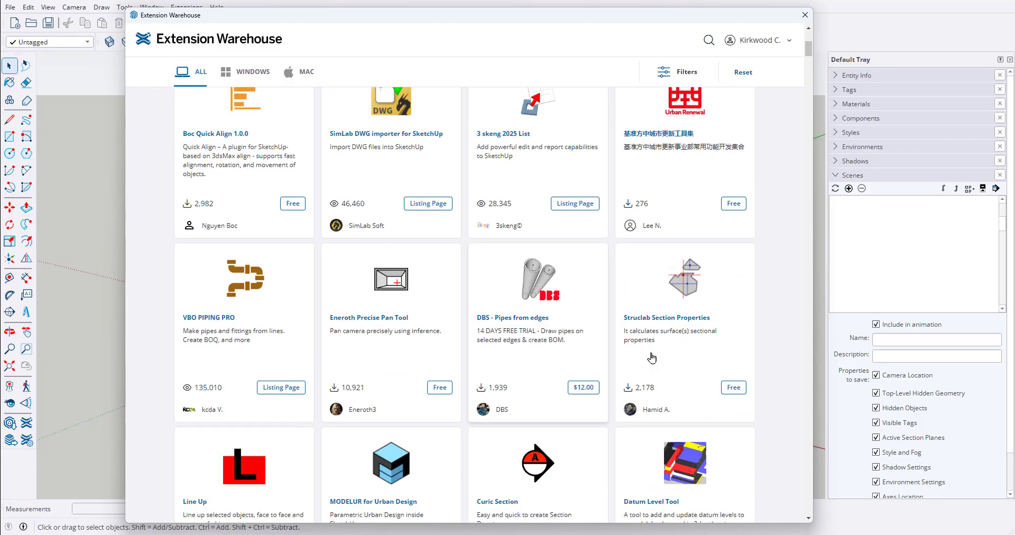
{"action": "scroll", "coordinate": [765, 97], "scroll_direction": "down", "scroll_amount": 5}
{"action": "left_click", "coordinate": [804, 15]}
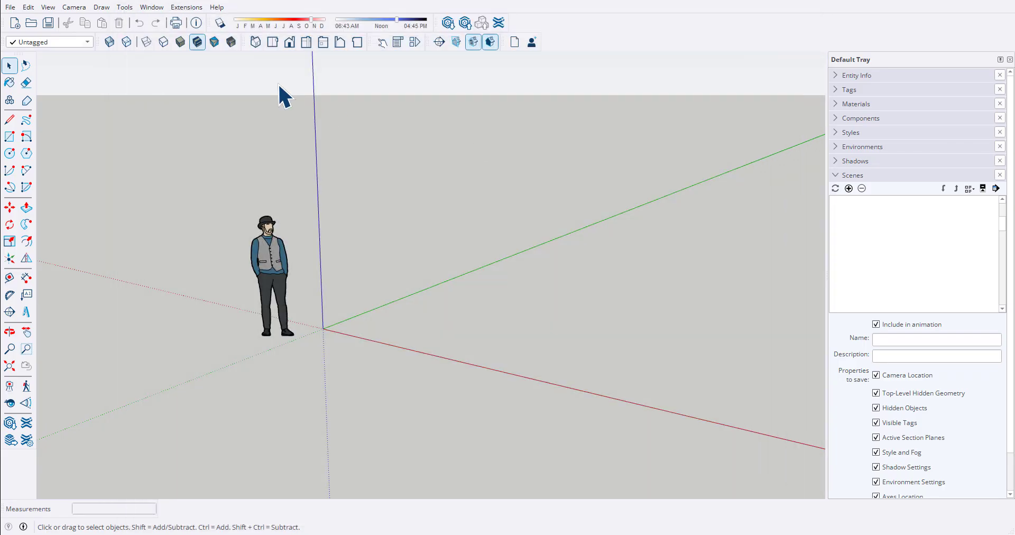
Step: Review the installed extensions' enable, update and uninstall options in the Extension Manager, and close it
{"action": "left_click", "coordinate": [186, 8]}
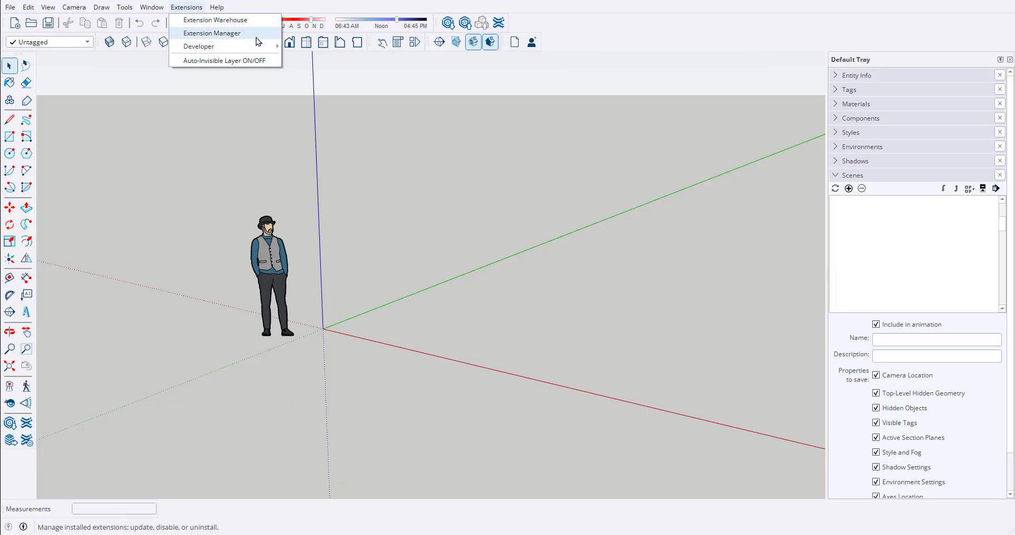
{"action": "left_click", "coordinate": [255, 32]}
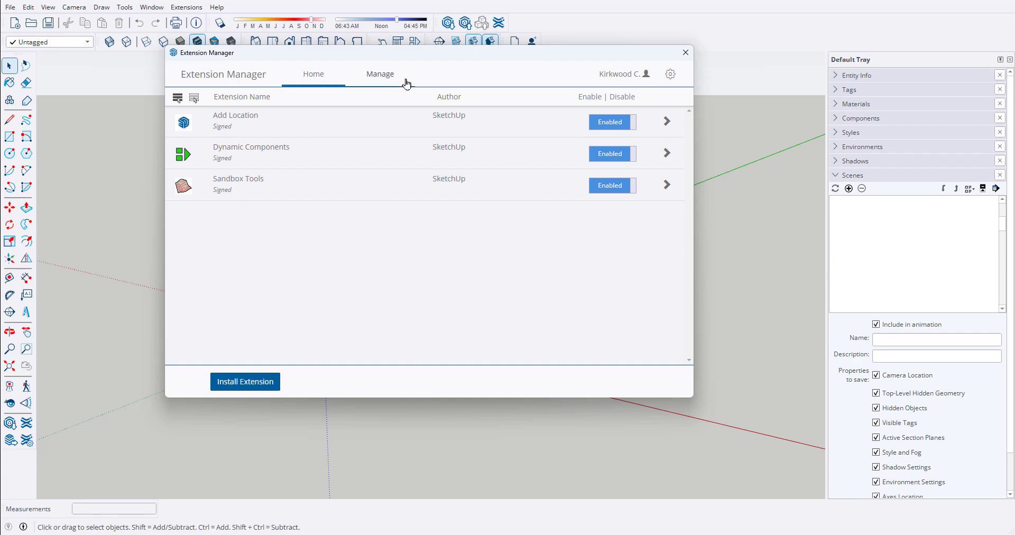
{"action": "left_click", "coordinate": [380, 76]}
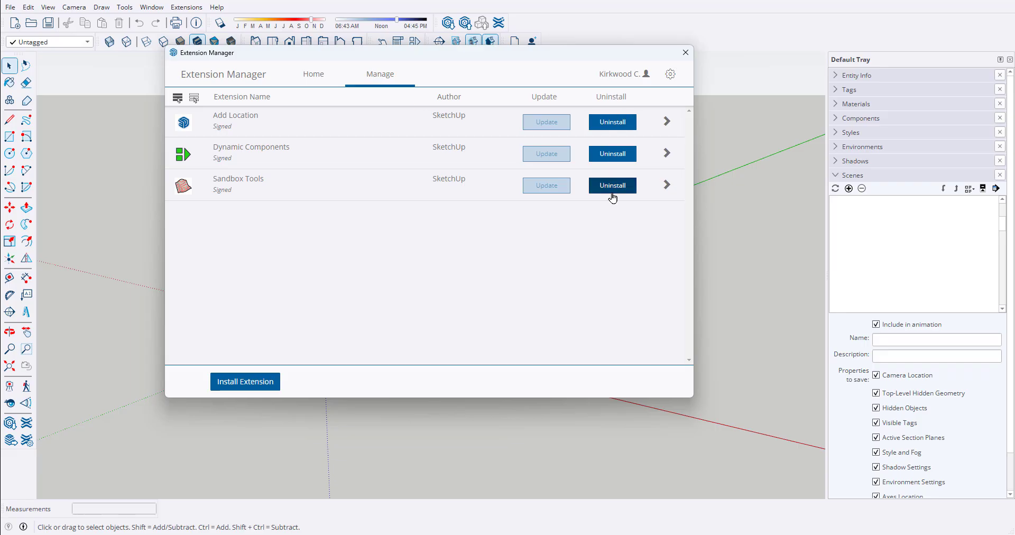
{"action": "left_click", "coordinate": [312, 75]}
{"action": "left_click", "coordinate": [379, 76]}
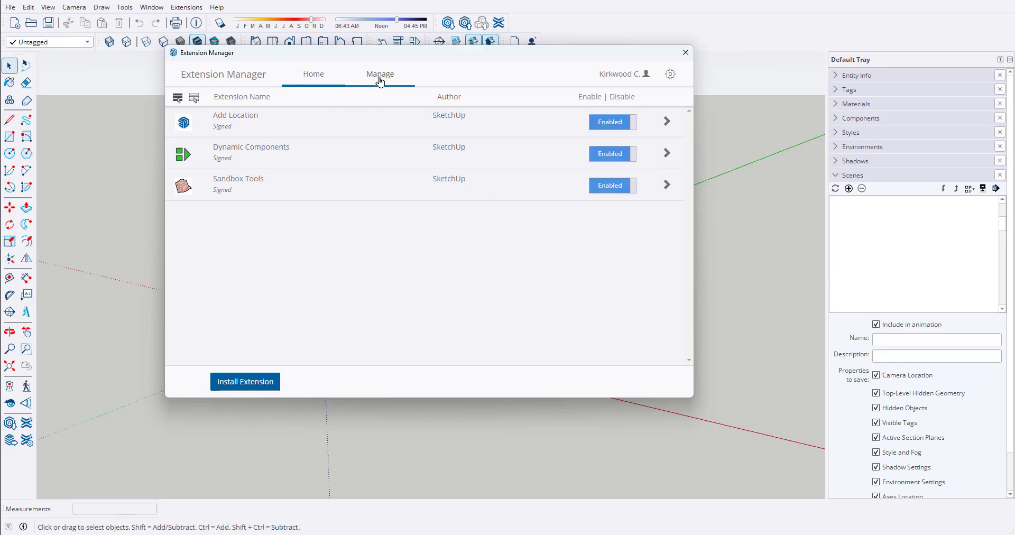
{"action": "left_click", "coordinate": [321, 75]}
{"action": "left_click", "coordinate": [685, 52]}
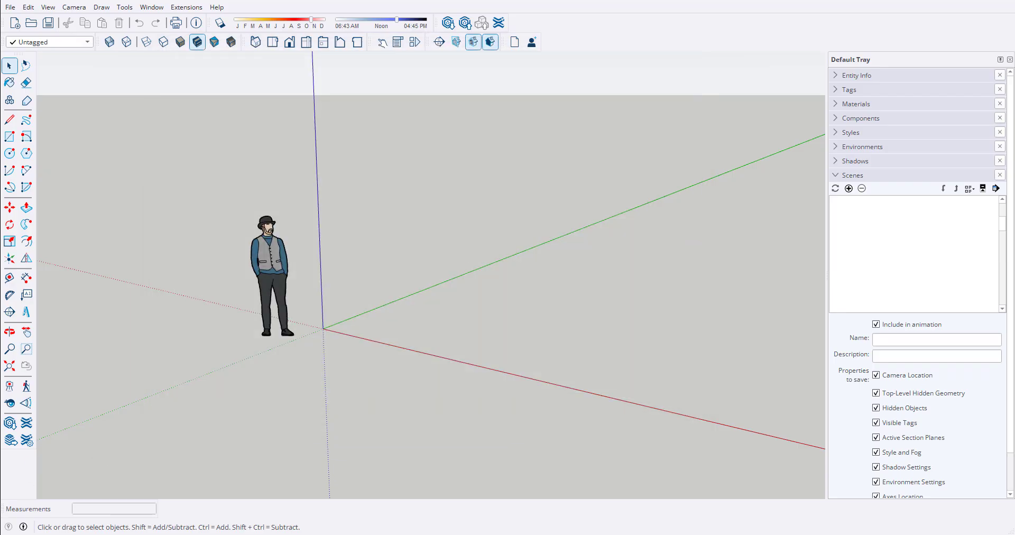
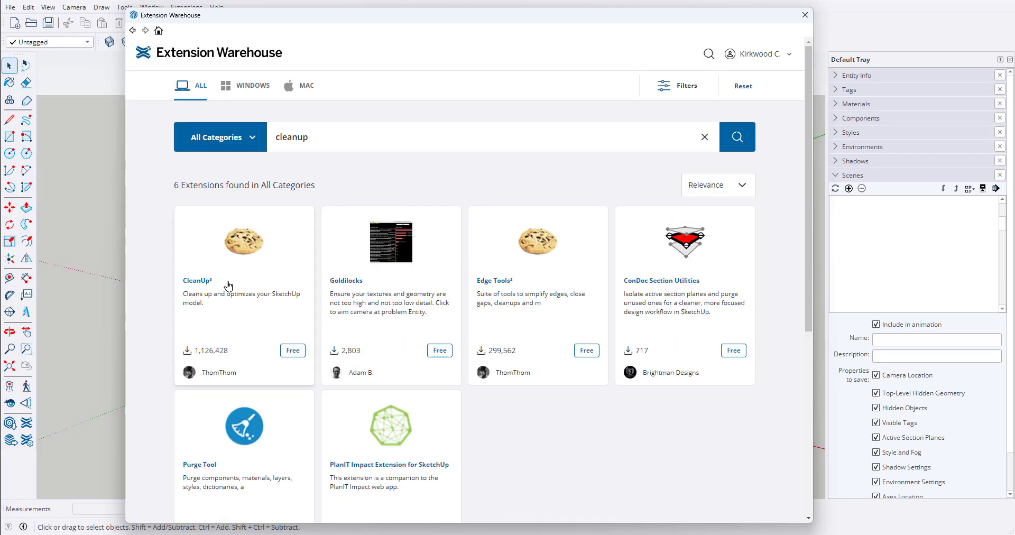
Step: Open the CleanUp³ extension from the search results and read its description and compatibility details
{"action": "left_click", "coordinate": [247, 243]}
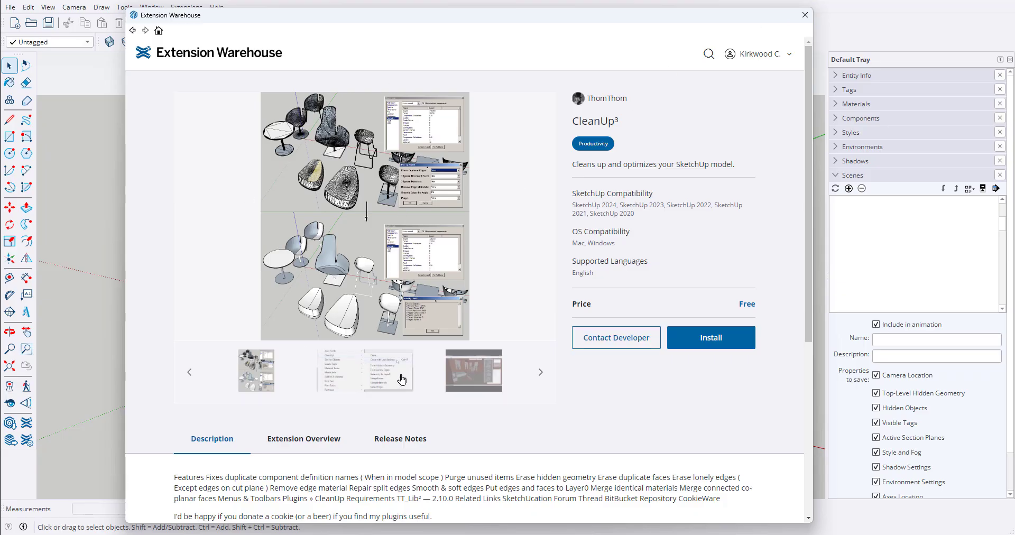
{"action": "scroll", "coordinate": [465, 357], "scroll_direction": "down", "scroll_amount": 3}
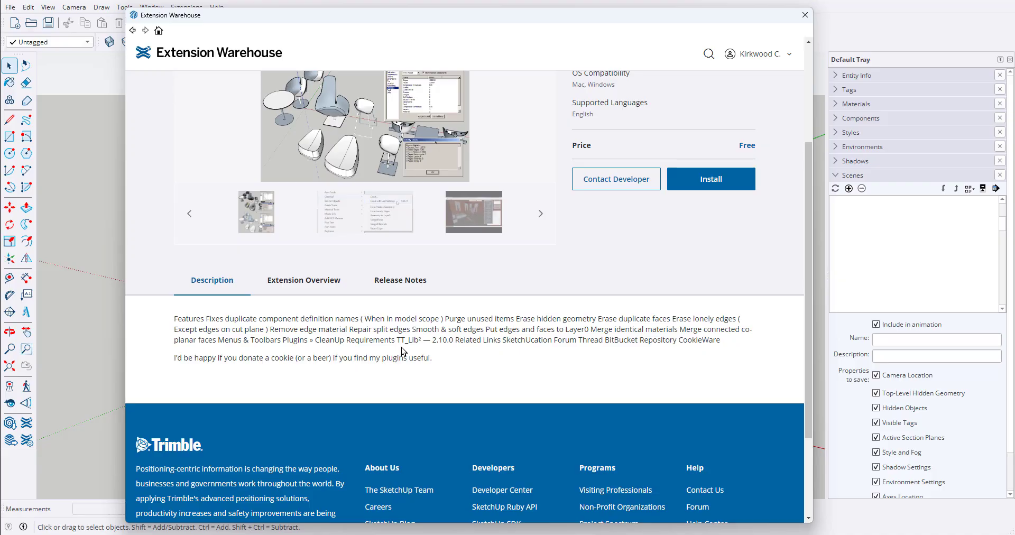
{"action": "scroll", "coordinate": [629, 301], "scroll_direction": "up", "scroll_amount": 2}
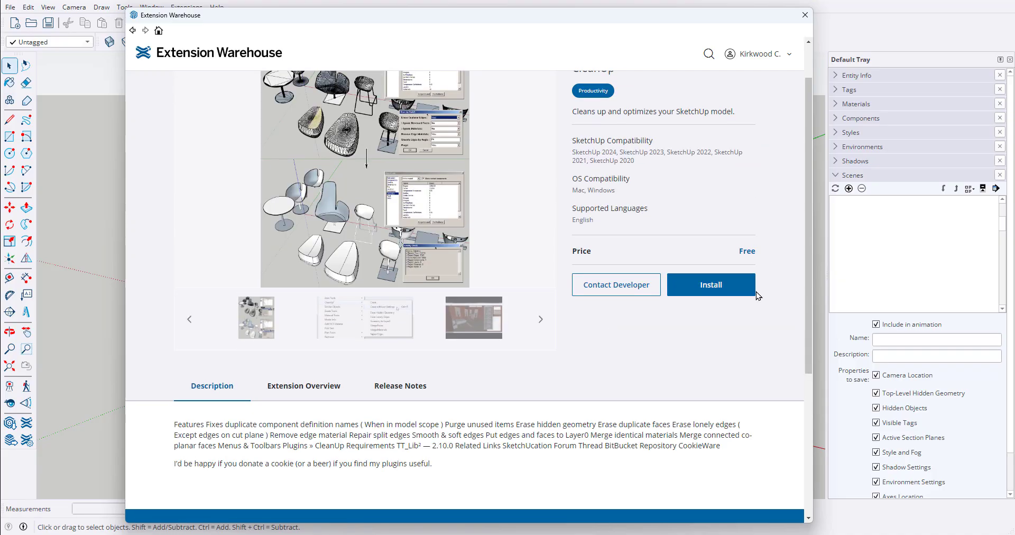
{"action": "scroll", "coordinate": [465, 323], "scroll_direction": "down", "scroll_amount": 2}
{"action": "left_click_drag", "start_coordinate": [177, 357], "coordinate": [463, 362]}
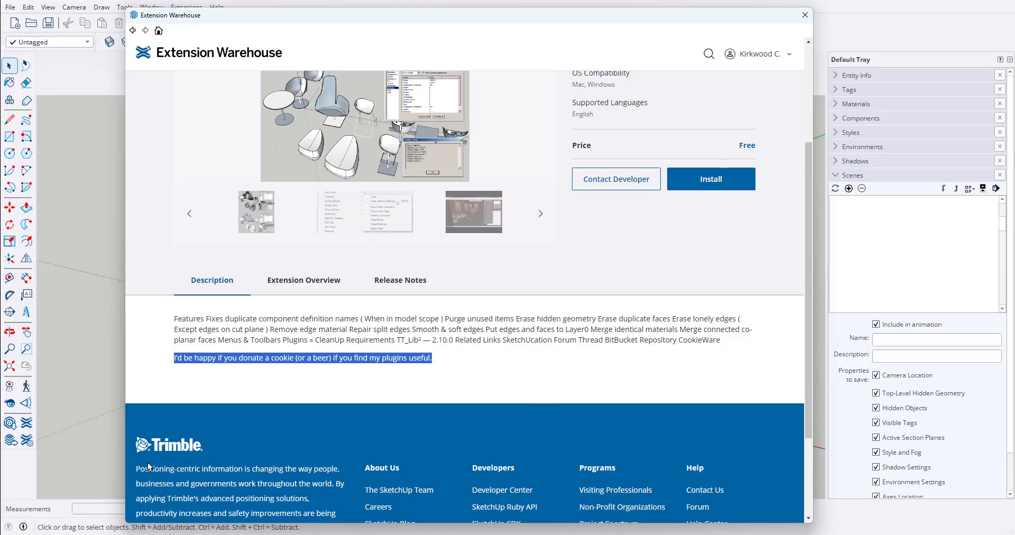
{"action": "left_click", "coordinate": [503, 304]}
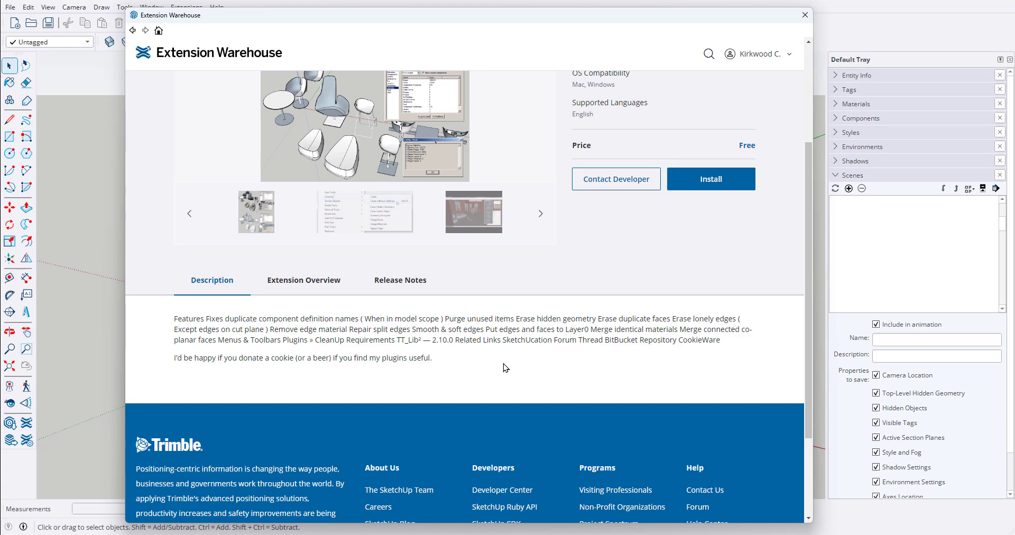
{"action": "scroll", "coordinate": [566, 343], "scroll_direction": "up", "scroll_amount": 3}
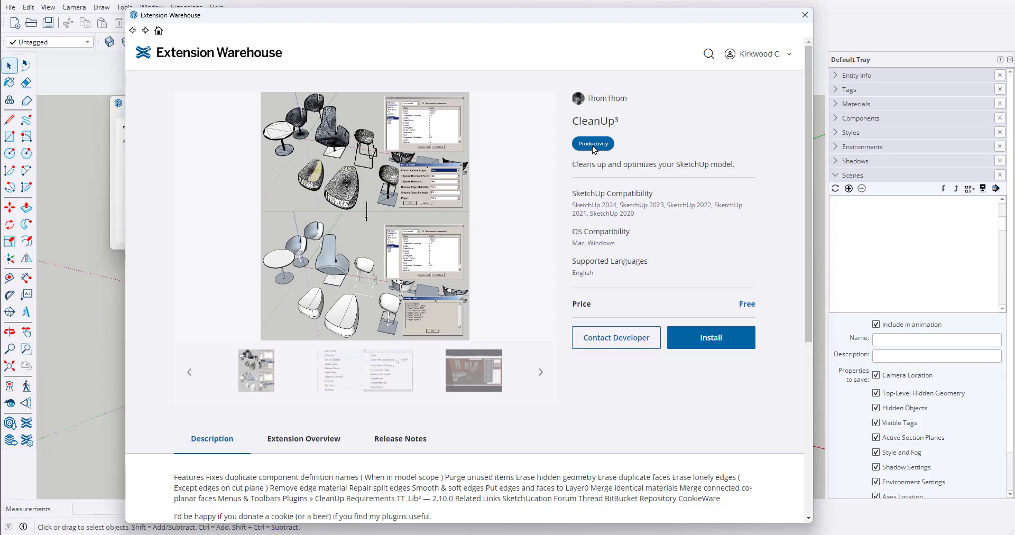
Step: View the CleanUp³ submenu preview image and play the extension's demonstration video
{"action": "left_click", "coordinate": [331, 374]}
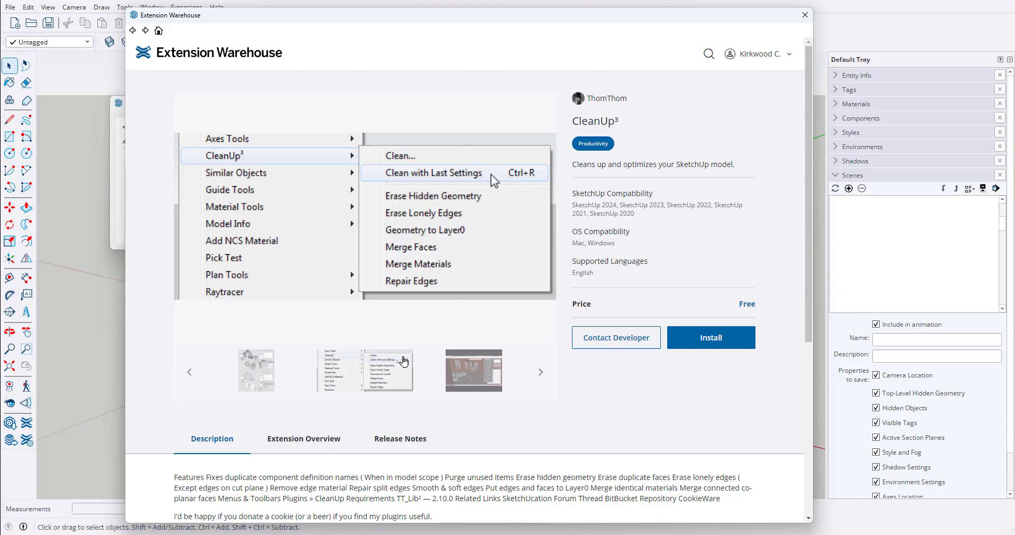
{"action": "left_click", "coordinate": [475, 373]}
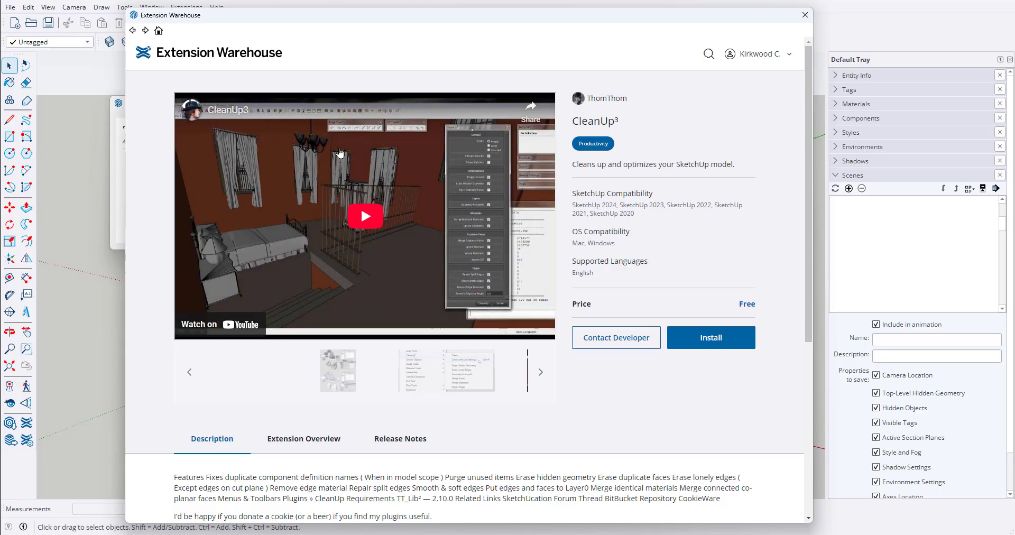
{"action": "left_click", "coordinate": [366, 216]}
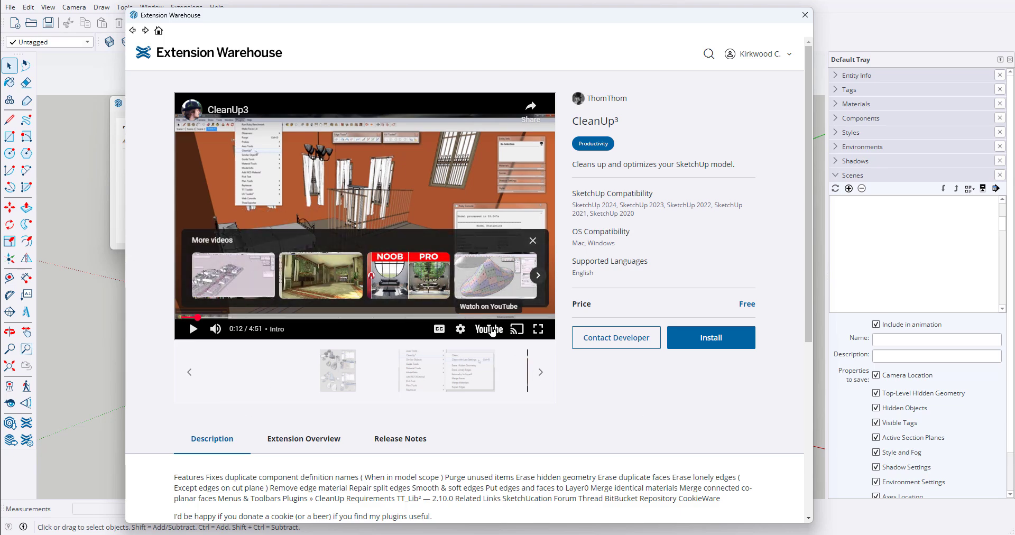
Step: Install the CleanUp³ extension, accepting the version compatibility and system access warnings
{"action": "left_click", "coordinate": [715, 339]}
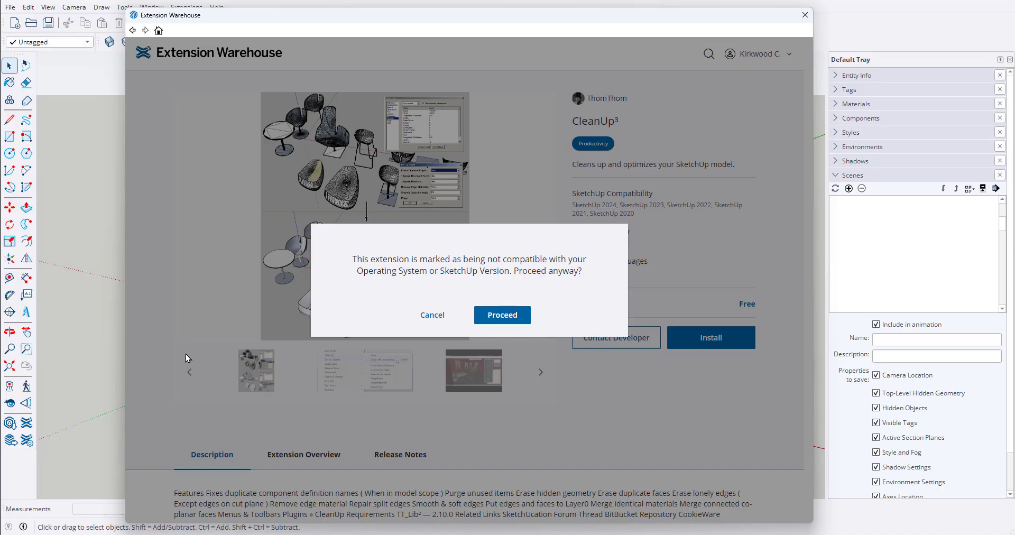
{"action": "left_click", "coordinate": [491, 314]}
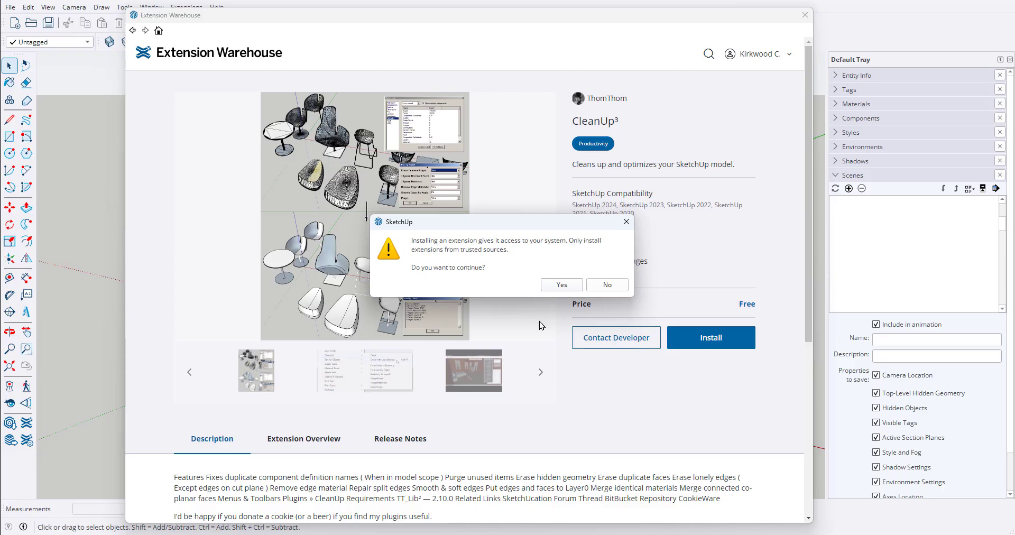
{"action": "left_click", "coordinate": [561, 285]}
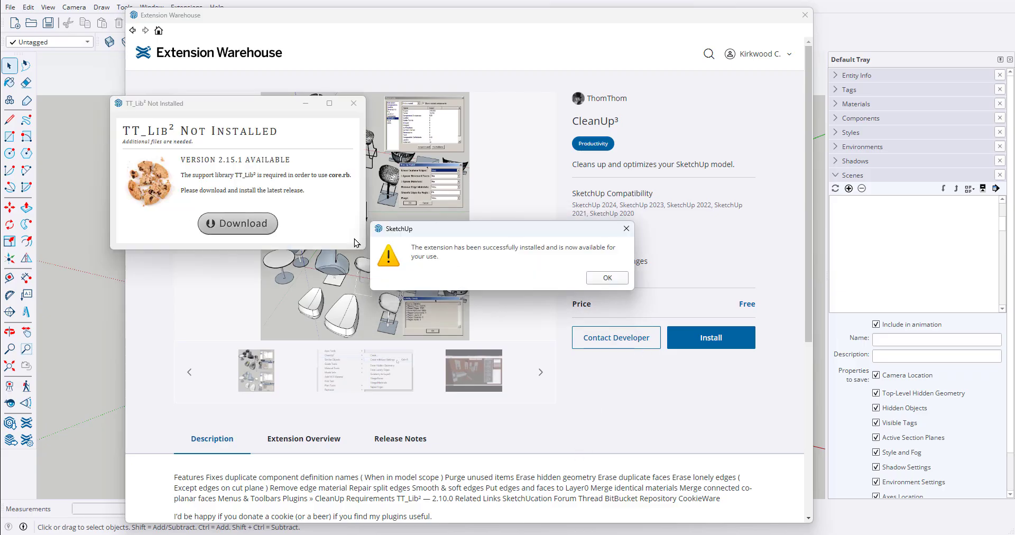
{"action": "left_click", "coordinate": [606, 279]}
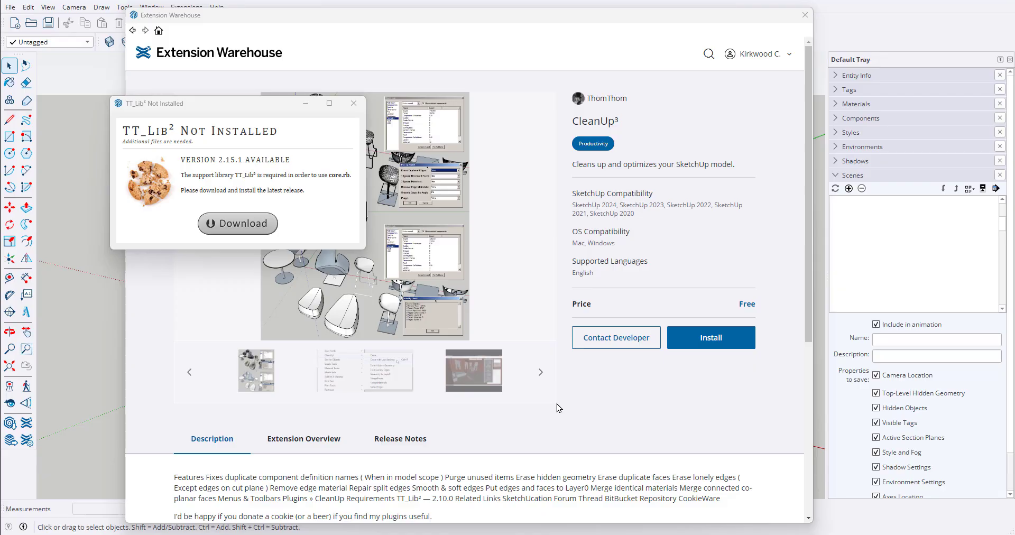
Step: Get the required TT_Lib² support library and install it, allowing it system access
{"action": "left_click", "coordinate": [236, 225]}
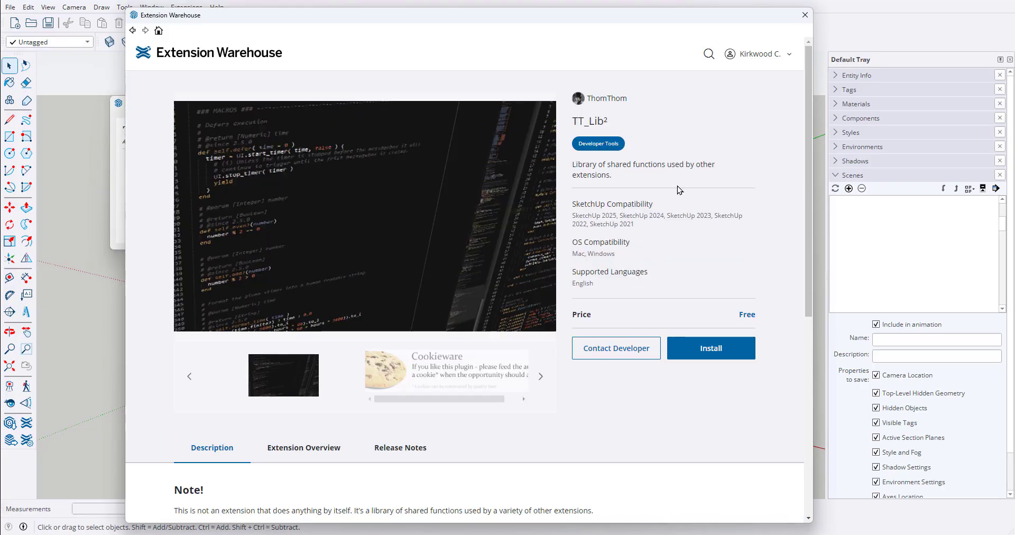
{"action": "left_click", "coordinate": [707, 346]}
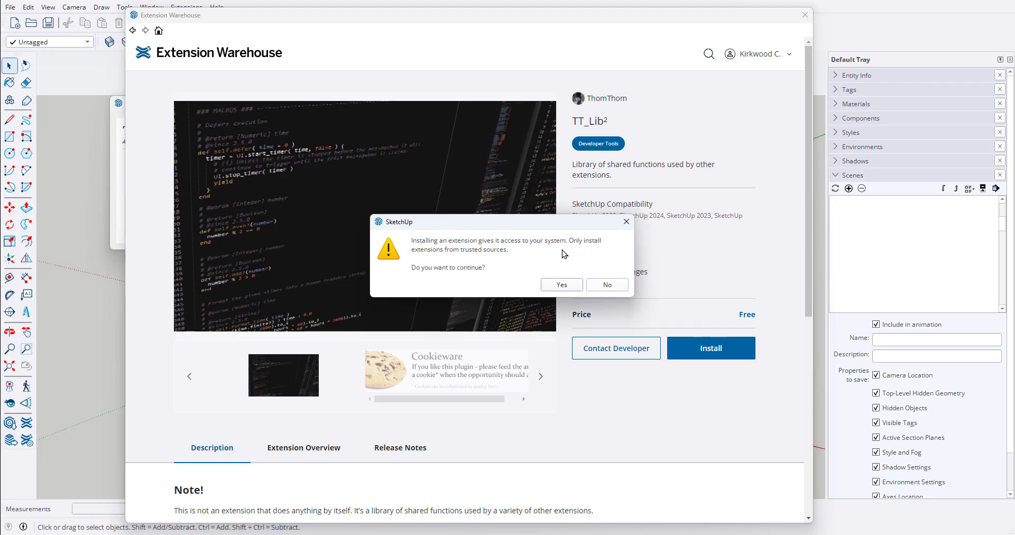
{"action": "left_click", "coordinate": [564, 281]}
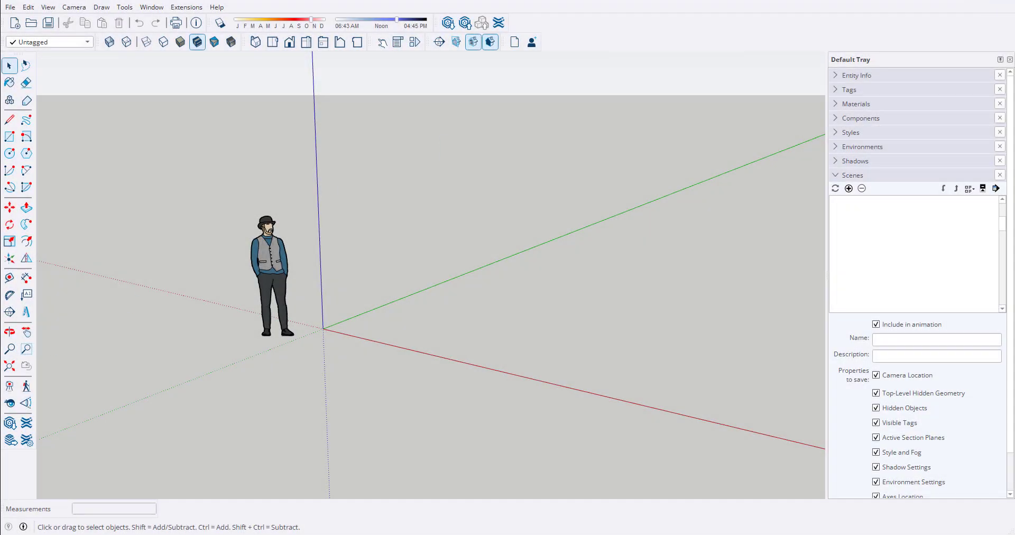
Step: Examine the CleanUp³ cleaning settings without running them, and look over the extension's other commands
{"action": "left_click", "coordinate": [195, 7]}
{"action": "mouse_move", "coordinate": [211, 62]}
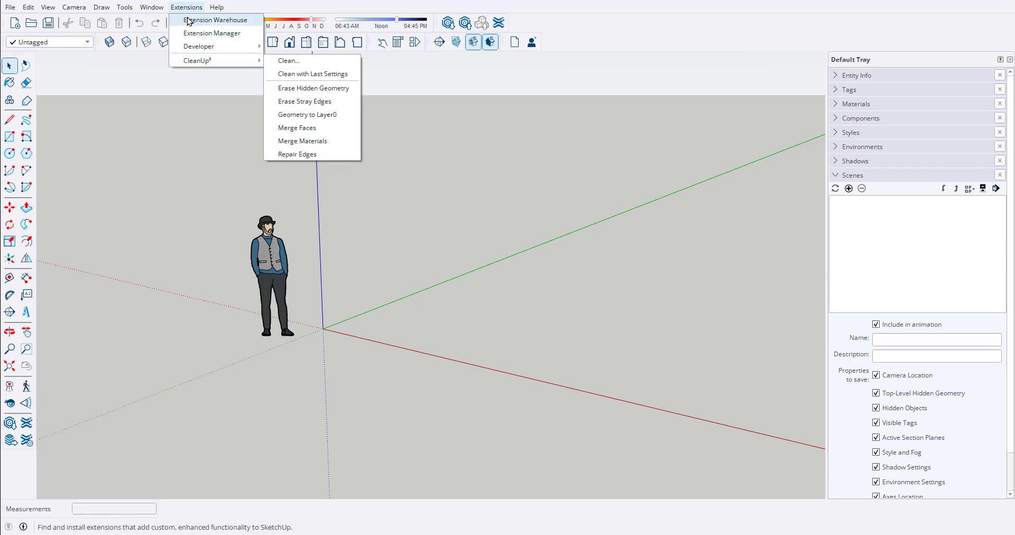
{"action": "left_click", "coordinate": [287, 60]}
{"action": "left_click_drag", "start_coordinate": [214, 53], "coordinate": [452, 57]}
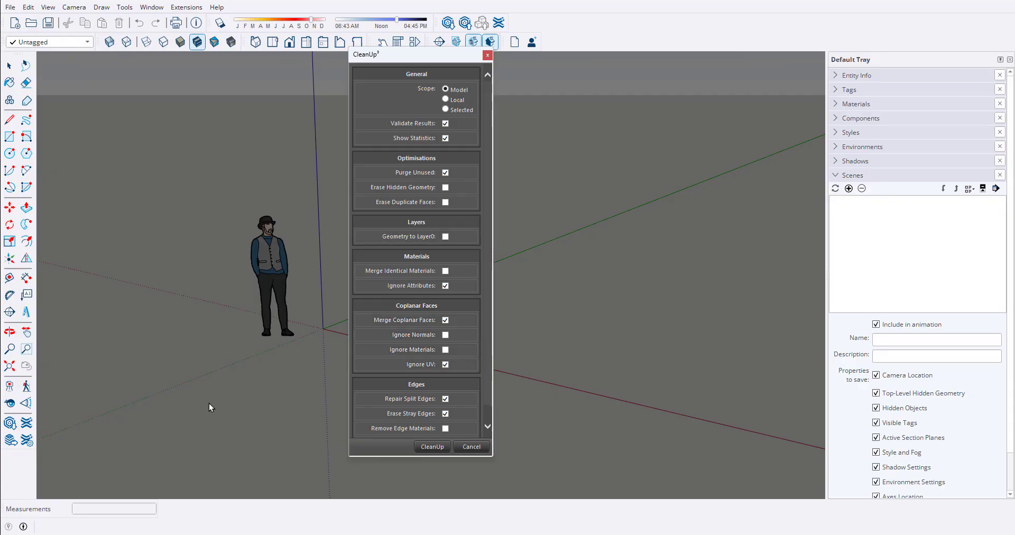
{"action": "left_click", "coordinate": [487, 55]}
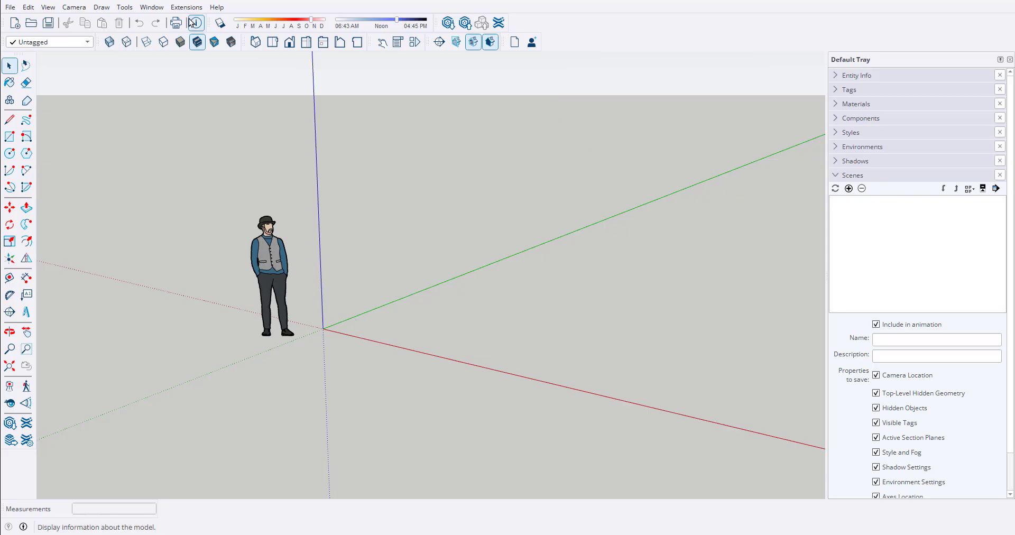
{"action": "left_click", "coordinate": [217, 6]}
{"action": "mouse_move", "coordinate": [186, 7]}
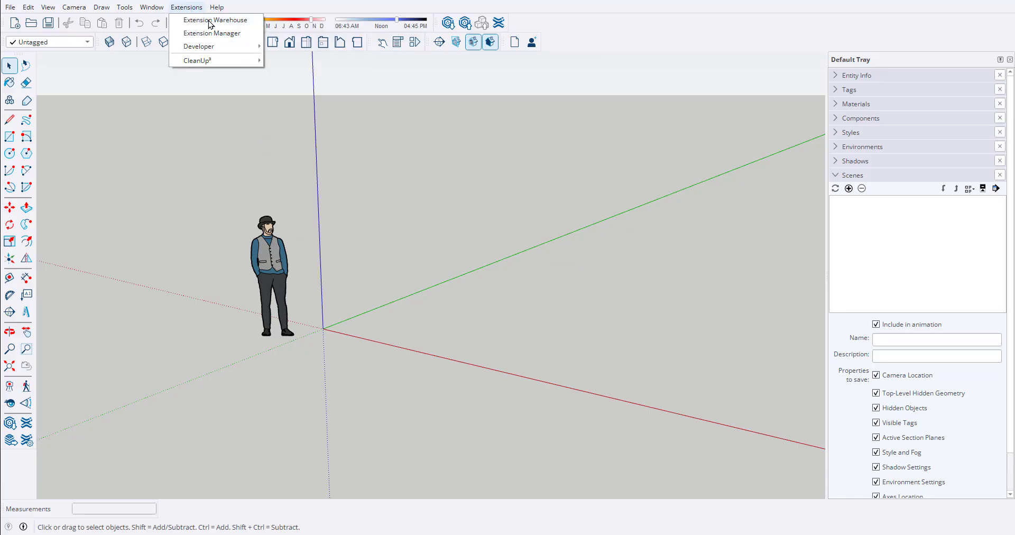
{"action": "mouse_move", "coordinate": [205, 60]}
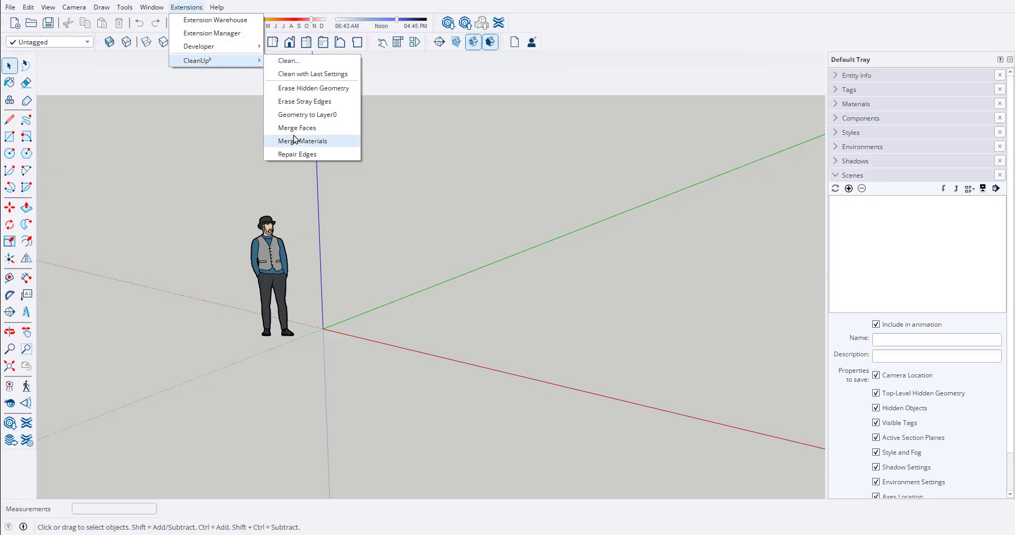
{"action": "left_click", "coordinate": [142, 109]}
Step: Check the CleanUp³ and TT_Lib² entries in the Extension Manager and close it
{"action": "left_click", "coordinate": [188, 9]}
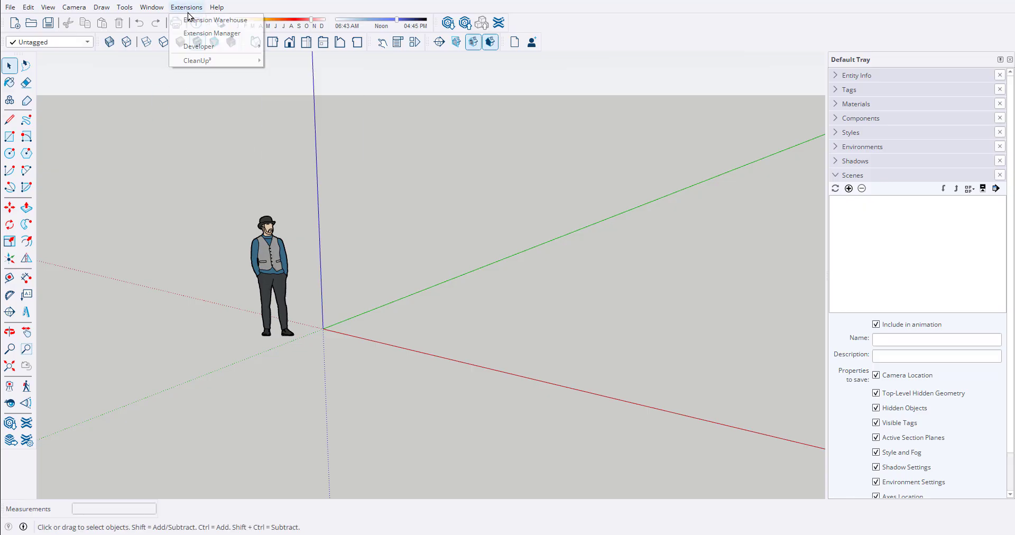
{"action": "left_click", "coordinate": [228, 34]}
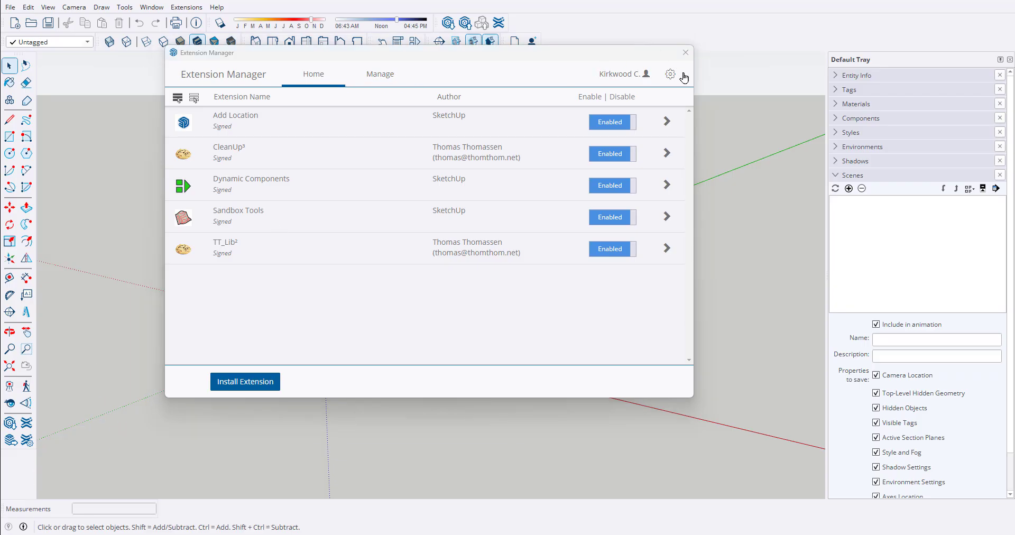
{"action": "left_click", "coordinate": [686, 52]}
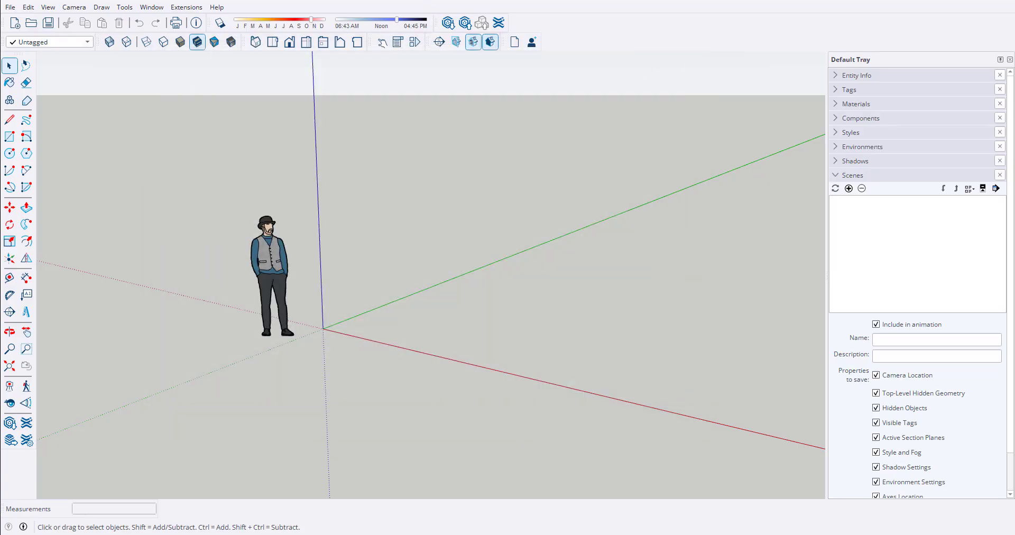
Step: Search the Extension Warehouse for "pushline" and open the adebeo_pushline extension page
{"action": "left_click", "coordinate": [195, 8]}
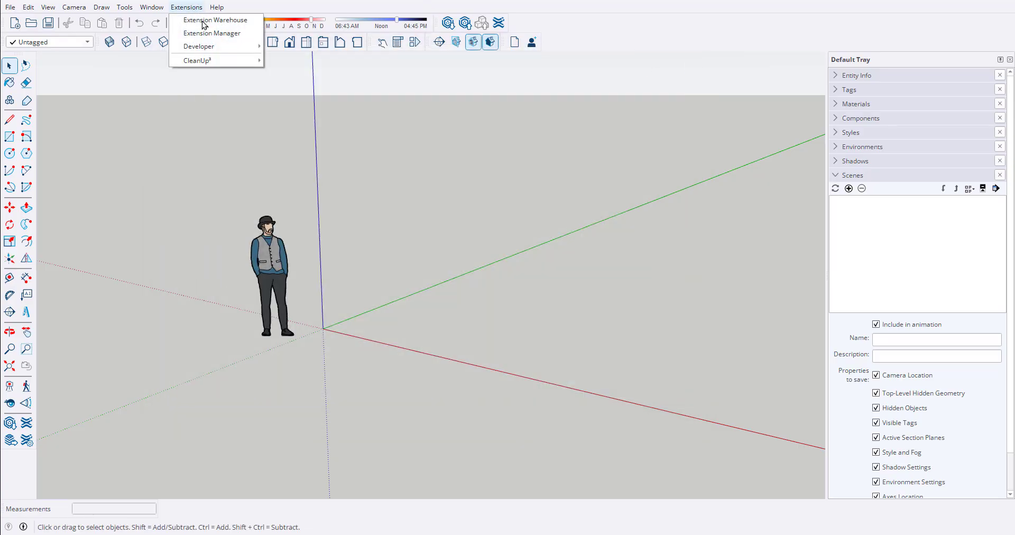
{"action": "left_click", "coordinate": [235, 24]}
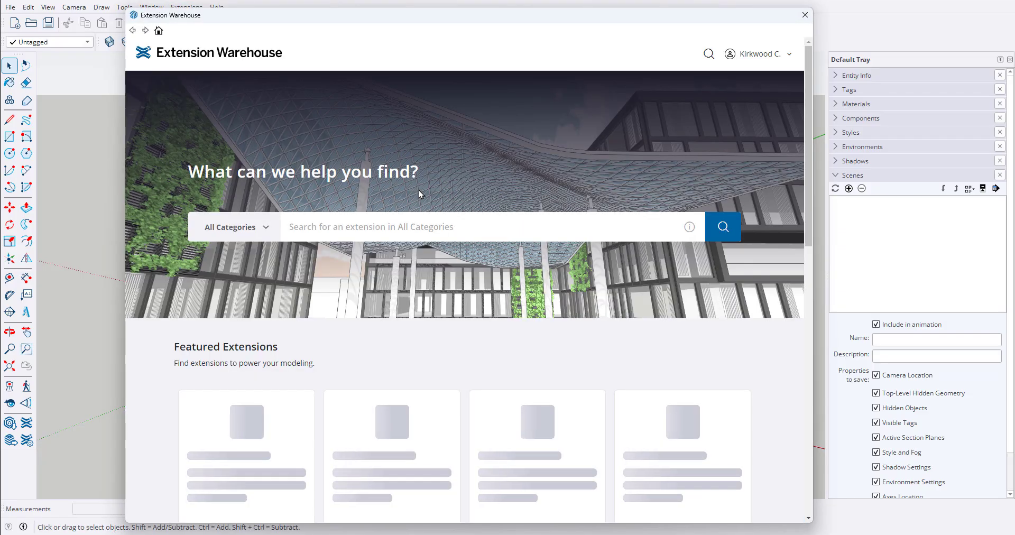
{"action": "left_click", "coordinate": [329, 228]}
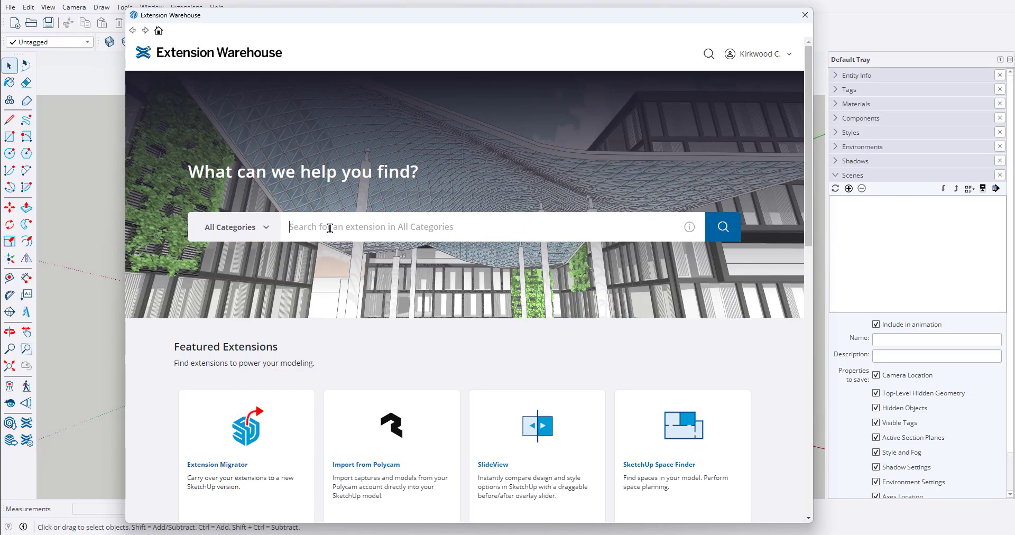
{"action": "type", "text": "pushline"}
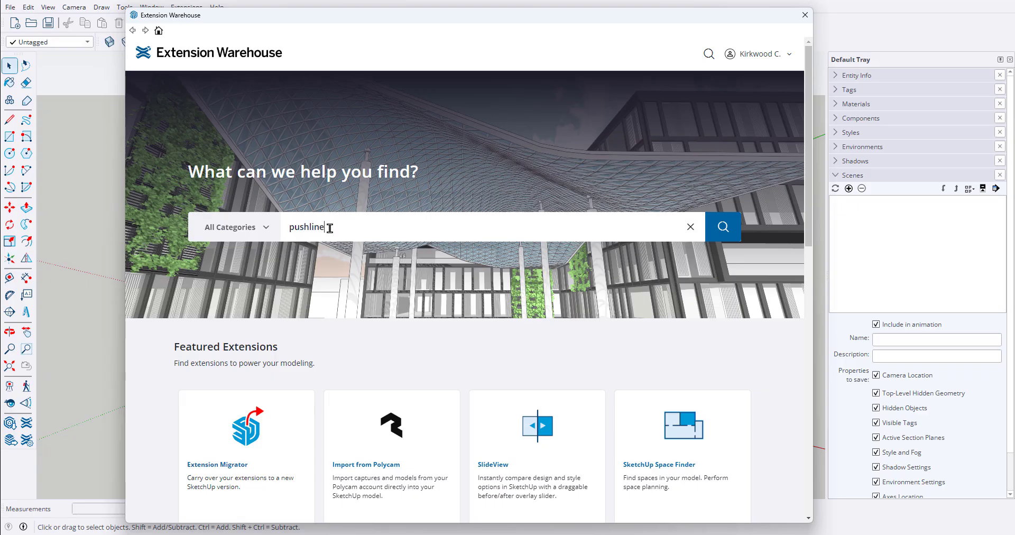
{"action": "key", "text": "Return"}
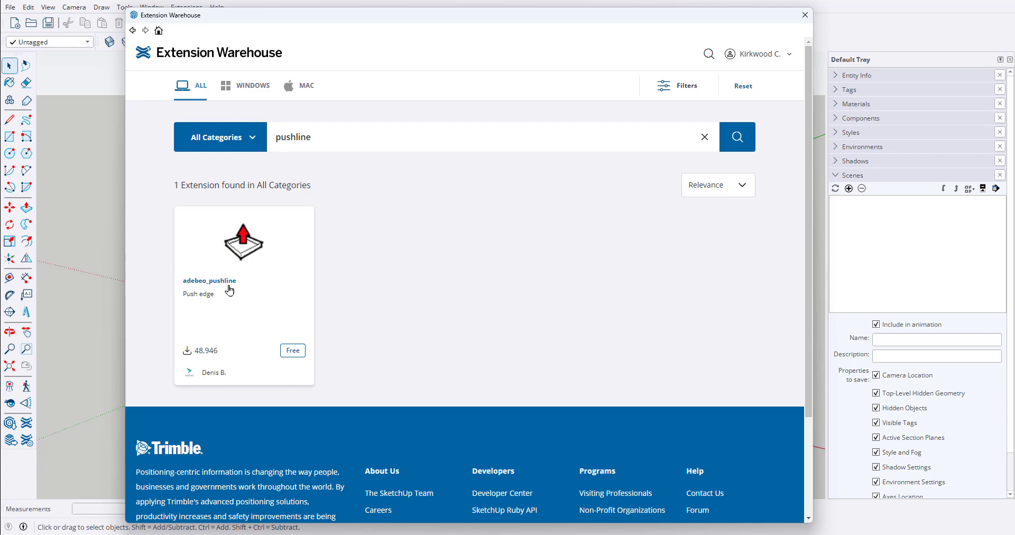
{"action": "left_click", "coordinate": [250, 249]}
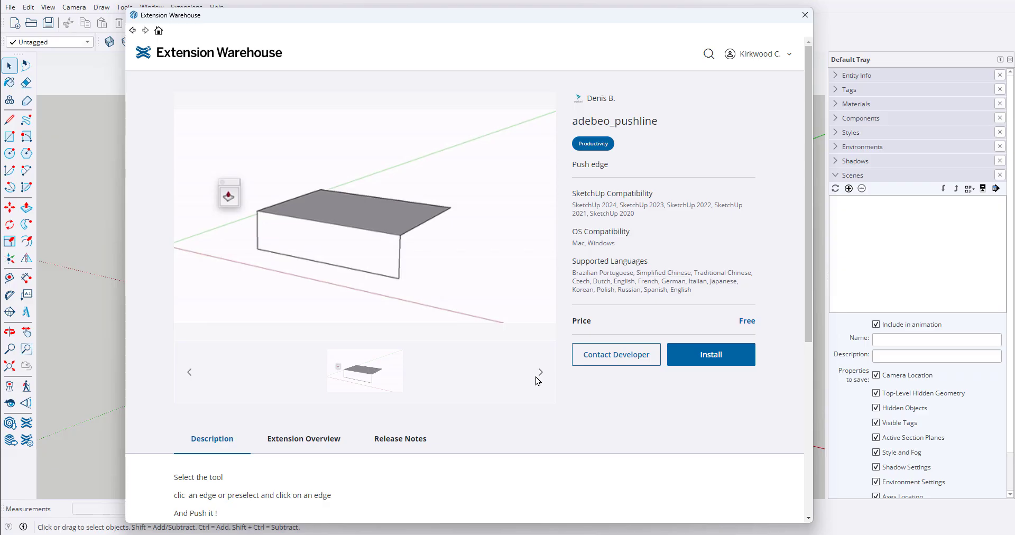
Step: Install the adebeo_pushline extension despite the compatibility and access warnings, and close the Extension Warehouse
{"action": "left_click", "coordinate": [724, 360]}
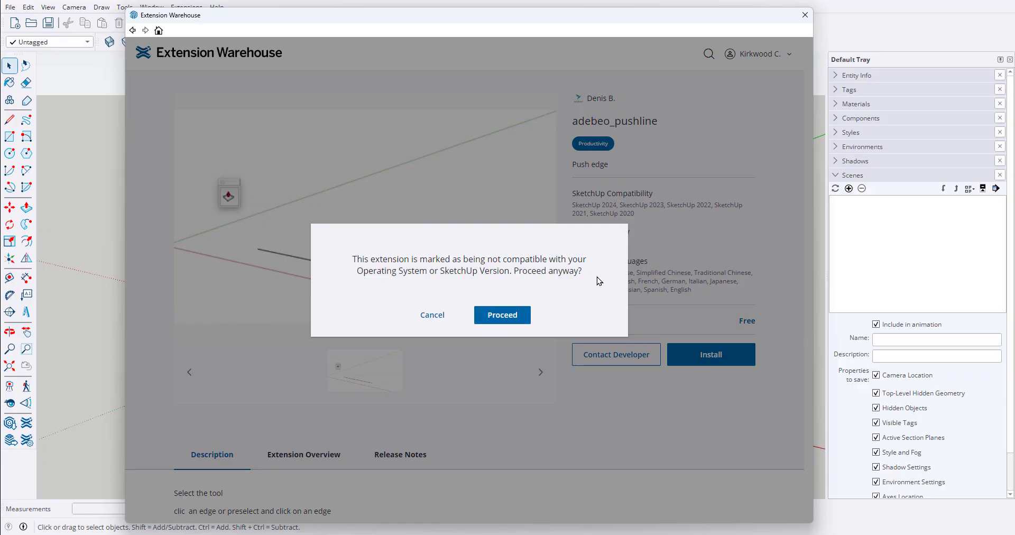
{"action": "left_click", "coordinate": [502, 314]}
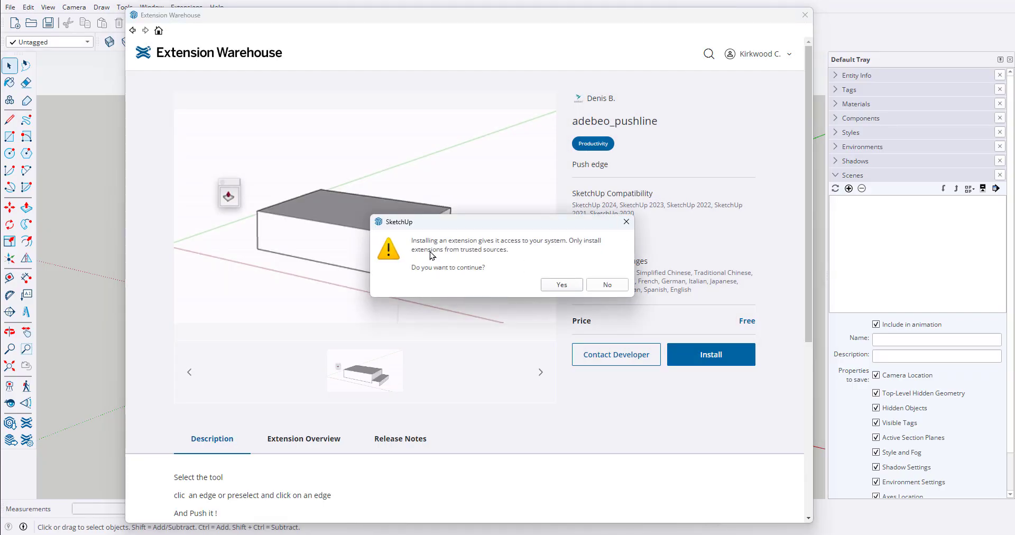
{"action": "left_click", "coordinate": [561, 284]}
{"action": "left_click", "coordinate": [599, 282]}
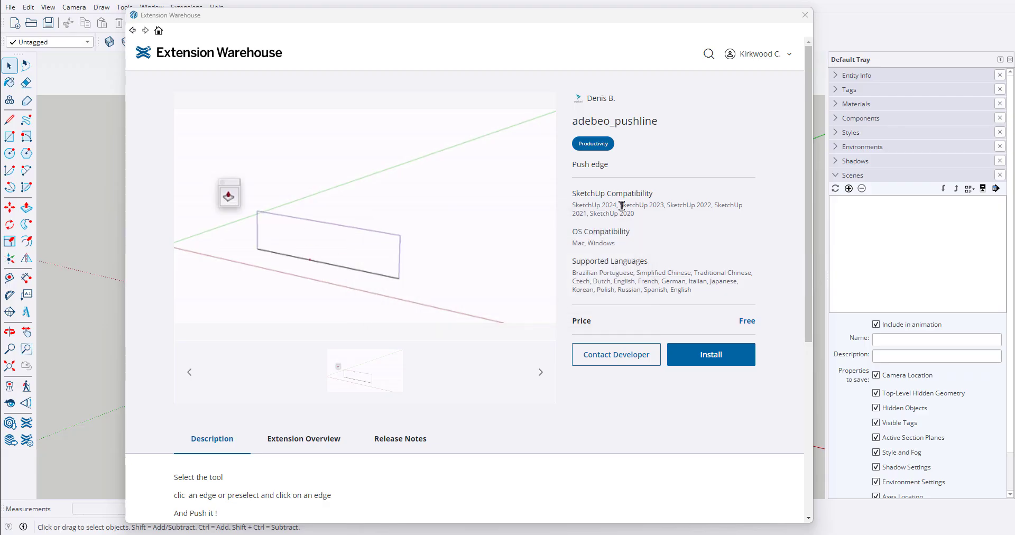
{"action": "left_click", "coordinate": [805, 15]}
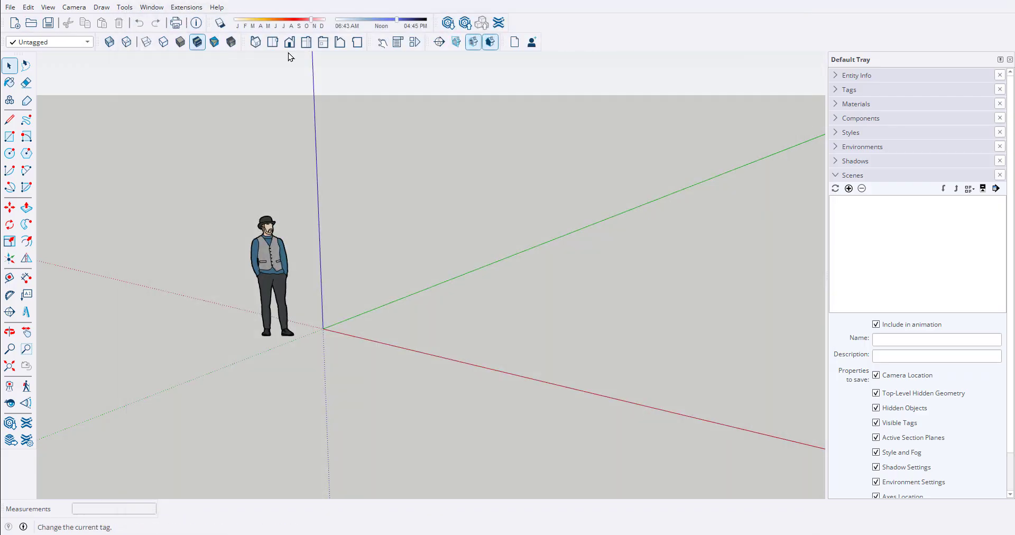
Step: Dock the floating Adebeo toolbar at the end of the existing row of view and style tools
{"action": "left_click", "coordinate": [52, 9]}
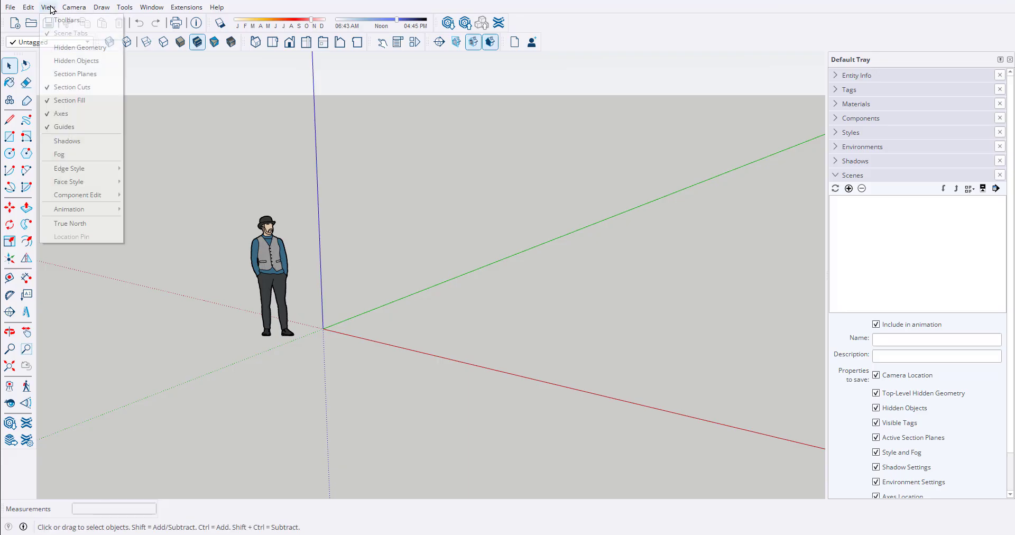
{"action": "left_click", "coordinate": [78, 24]}
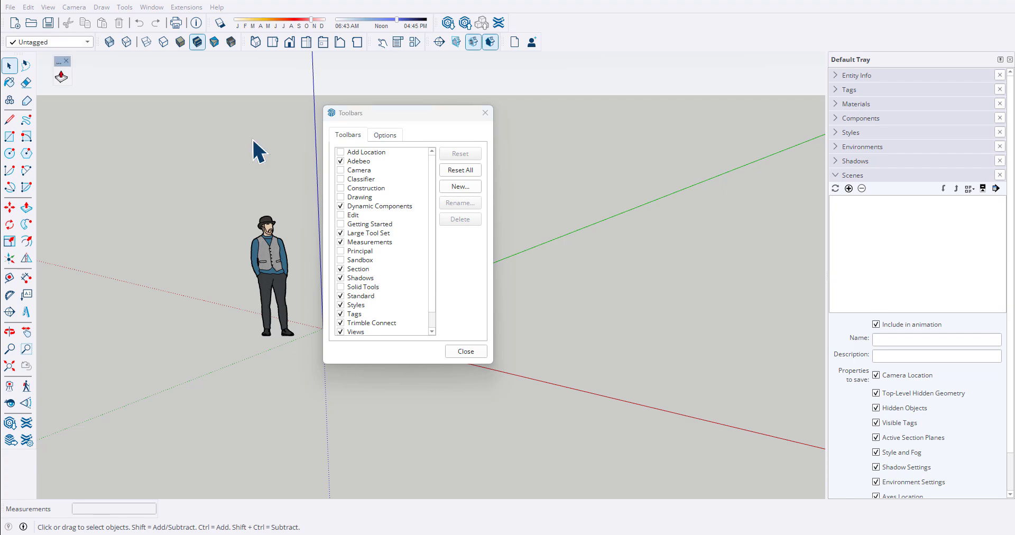
{"action": "left_click_drag", "start_coordinate": [62, 64], "coordinate": [551, 42]}
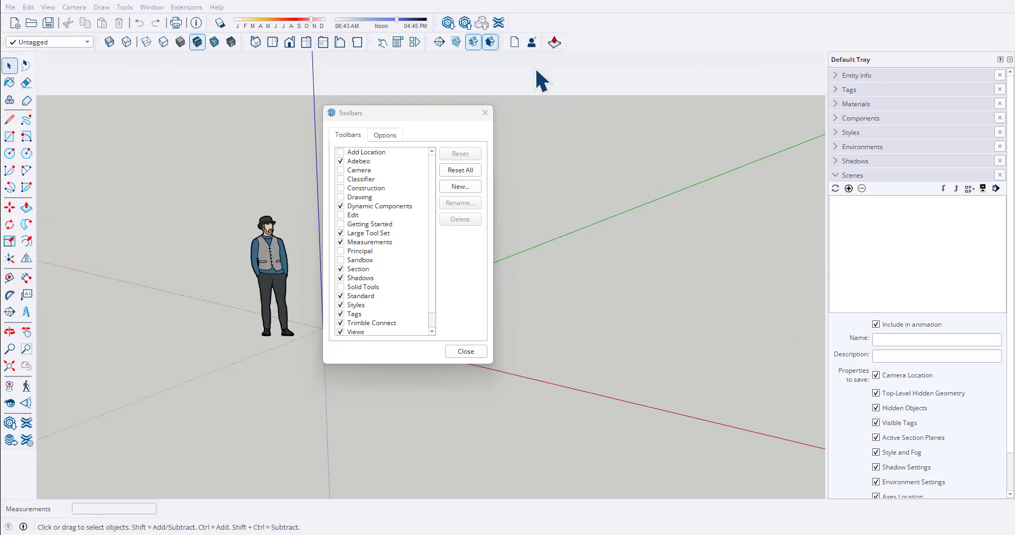
{"action": "left_click", "coordinate": [485, 113]}
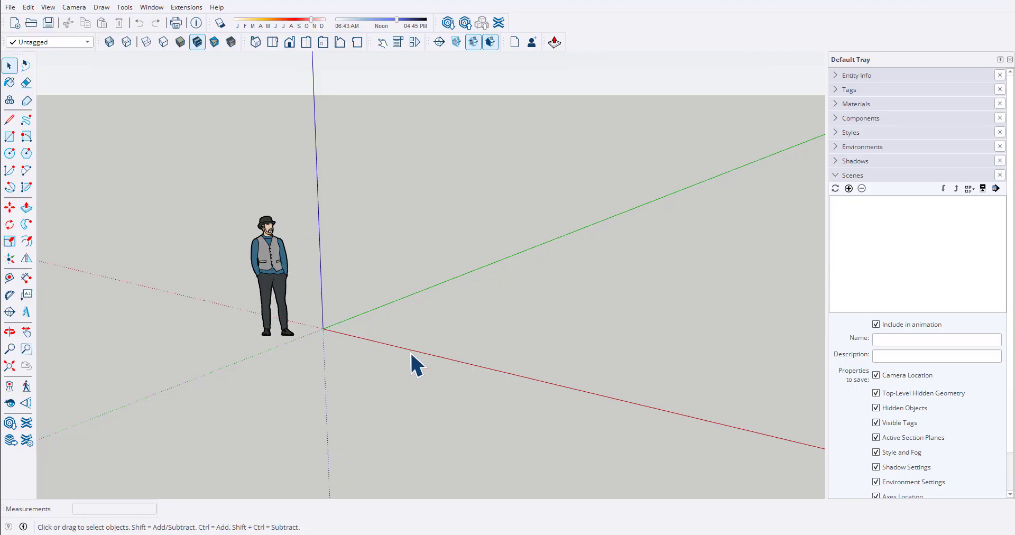
Step: Draw a single line on the ground parallel to the red axis, between the red and green axes
{"action": "key", "text": "l"}
{"action": "left_click", "coordinate": [407, 322]}
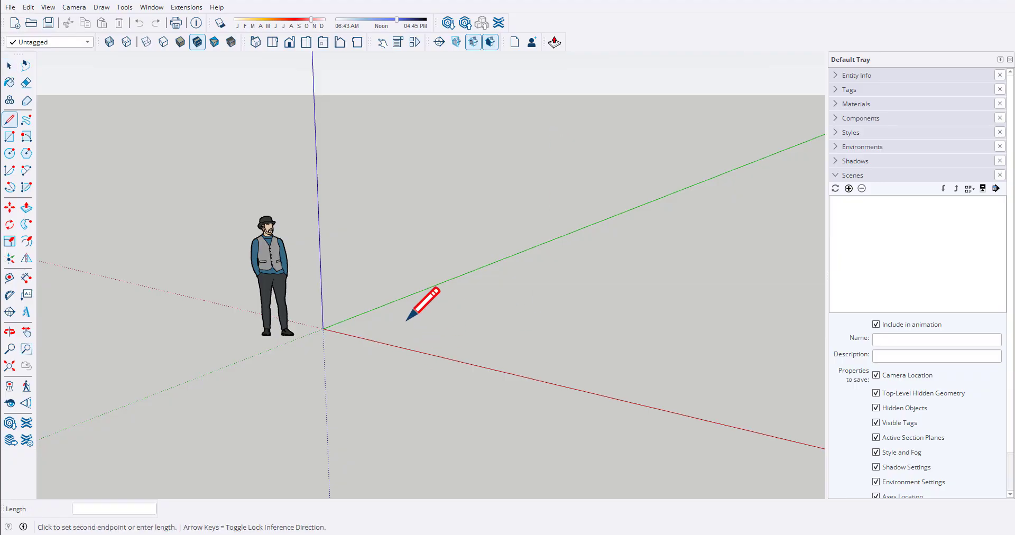
{"action": "left_click", "coordinate": [553, 353]}
{"action": "key", "text": "space"}
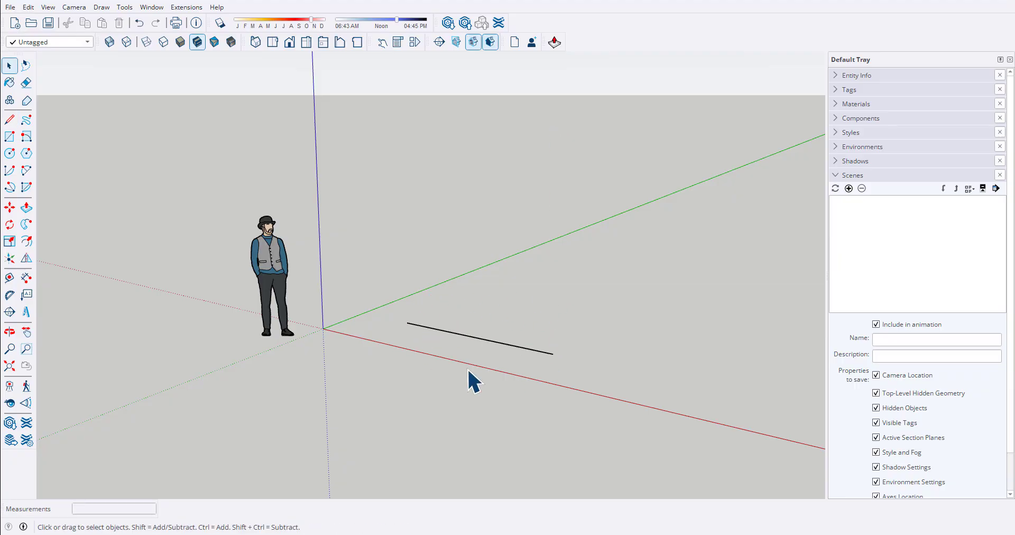
Step: Extrude the standalone line straight up into a vertical face about 6' 3 1/2" high
{"action": "key", "text": "p"}
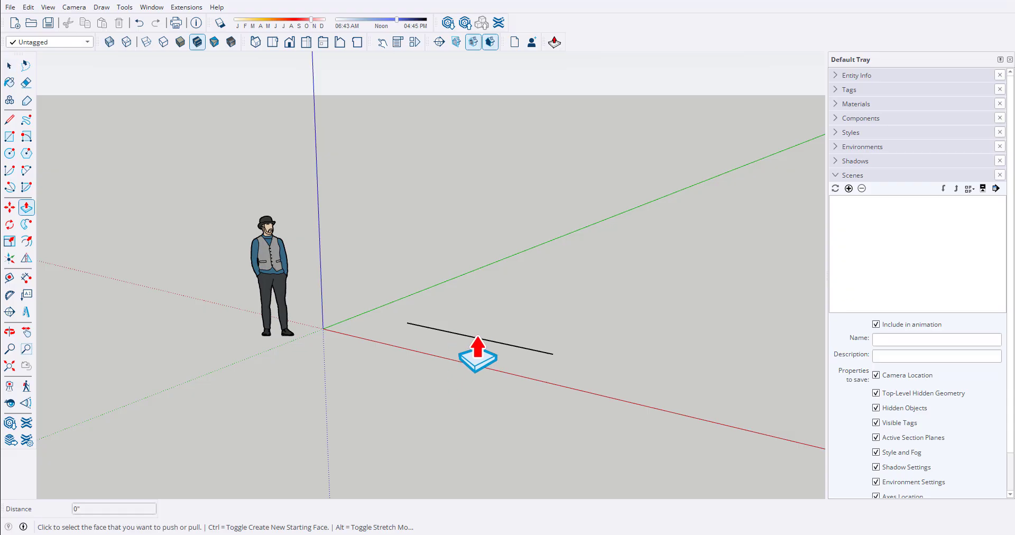
{"action": "left_click", "coordinate": [555, 42]}
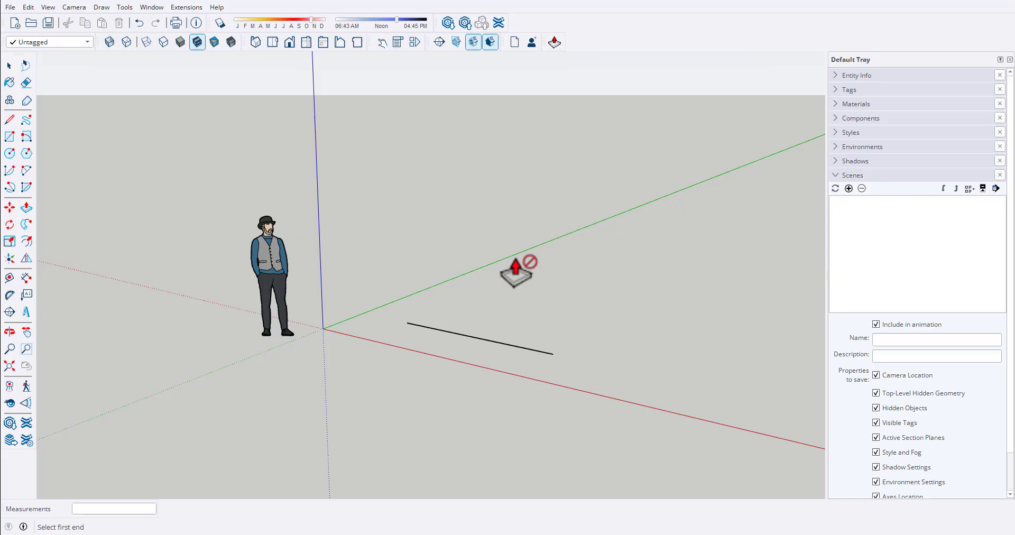
{"action": "left_click", "coordinate": [494, 342]}
{"action": "left_click", "coordinate": [492, 207]}
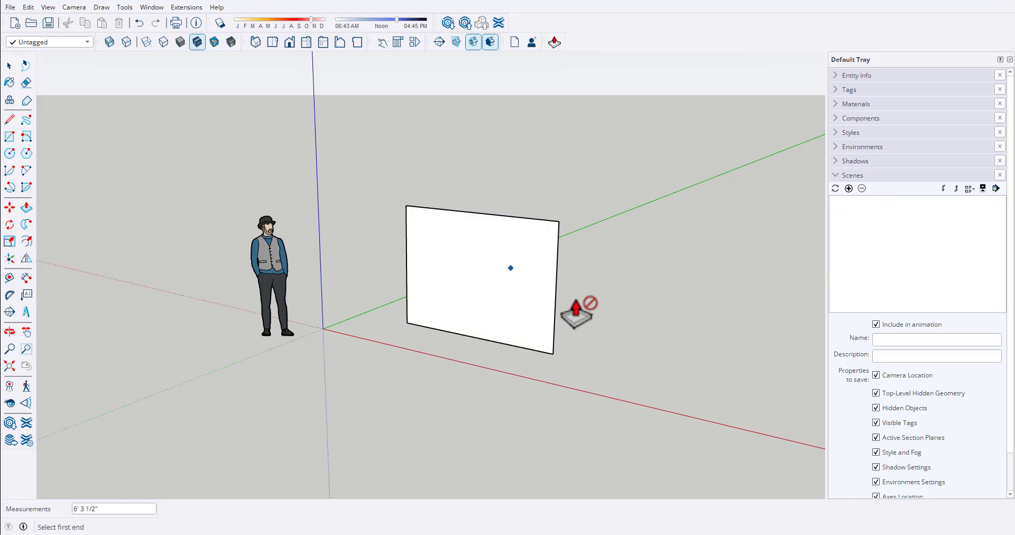
Step: Push/Pull the vertical face out about 8' 1 7/16" to form a solid box
{"action": "middle_click_drag", "start_coordinate": [584, 301], "coordinate": [230, 312]}
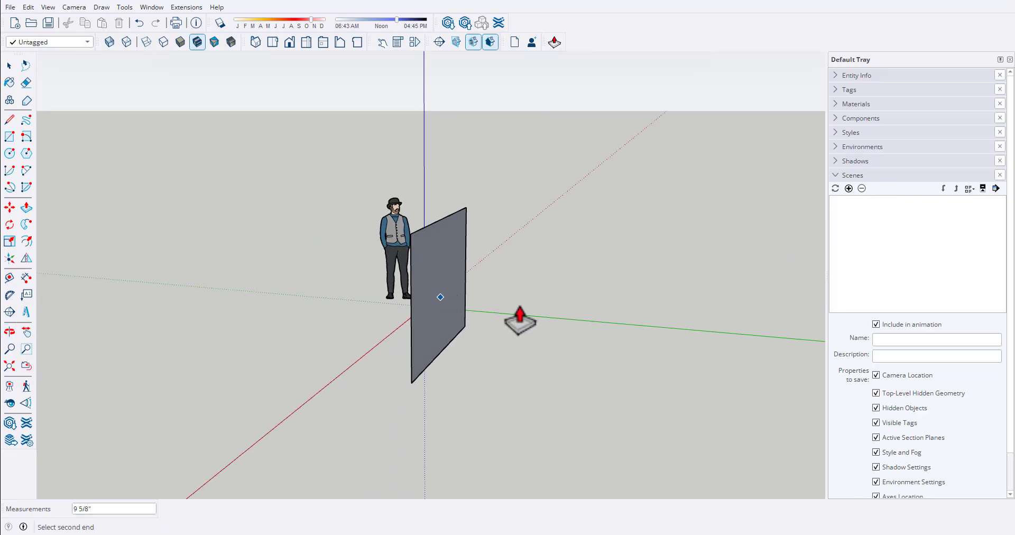
{"action": "key", "text": "p"}
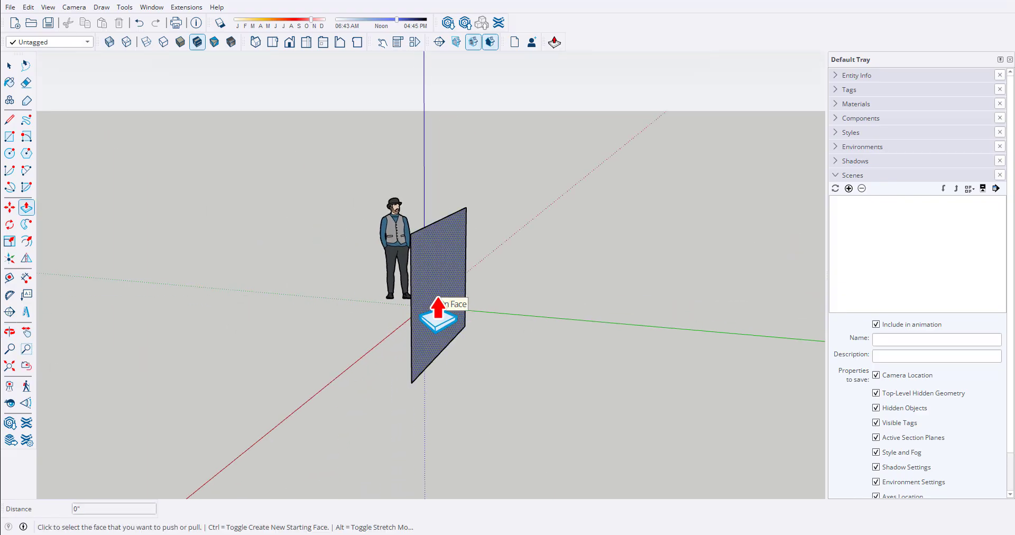
{"action": "left_click", "coordinate": [436, 294]}
{"action": "left_click", "coordinate": [624, 323]}
{"action": "middle_click_drag", "start_coordinate": [411, 370], "coordinate": [765, 301]}
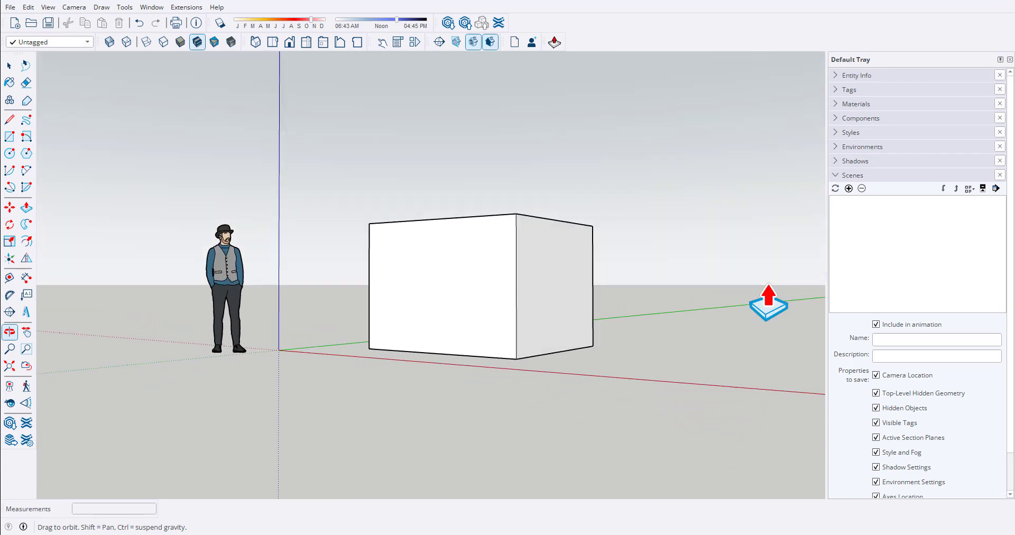
{"action": "middle_click_drag", "start_coordinate": [478, 421], "coordinate": [483, 475]}
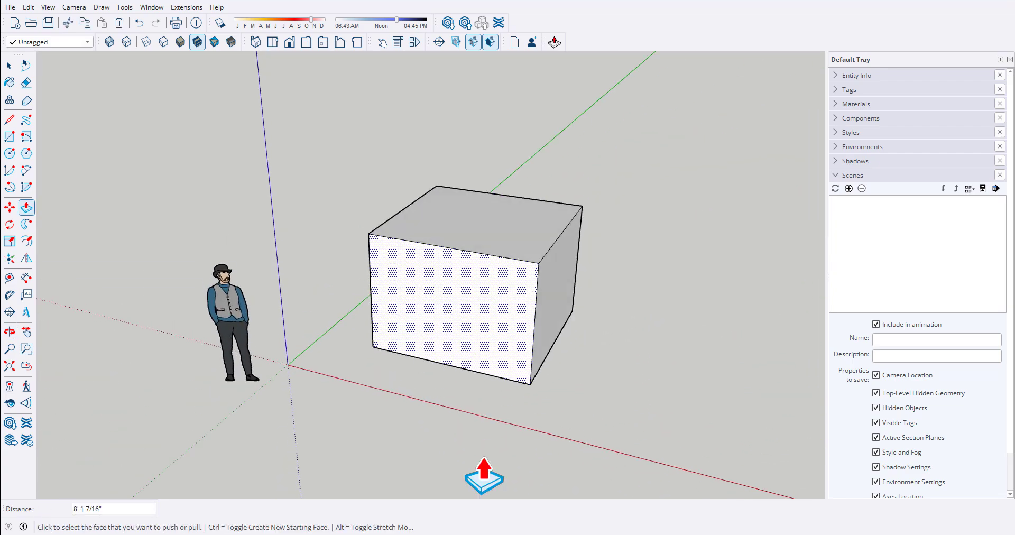
Step: Undo the box extrusion, then extrude the upper edge of the vertical face sideways along the green axis
{"action": "key", "text": "space"}
{"action": "middle_click_drag", "start_coordinate": [550, 276], "coordinate": [586, 110]}
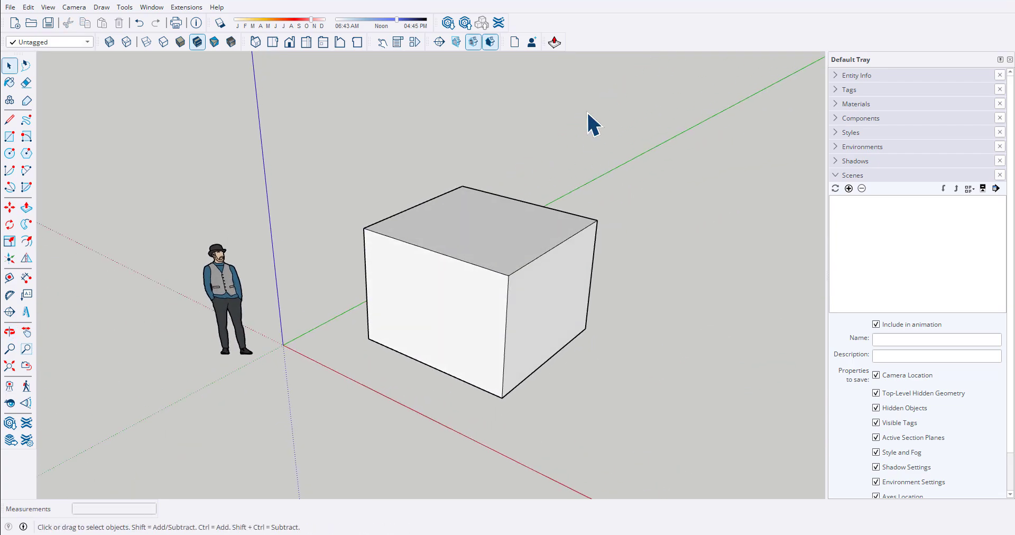
{"action": "left_click", "coordinate": [139, 23]}
{"action": "middle_click_drag", "start_coordinate": [531, 220], "coordinate": [409, 221]}
{"action": "left_click", "coordinate": [427, 260]}
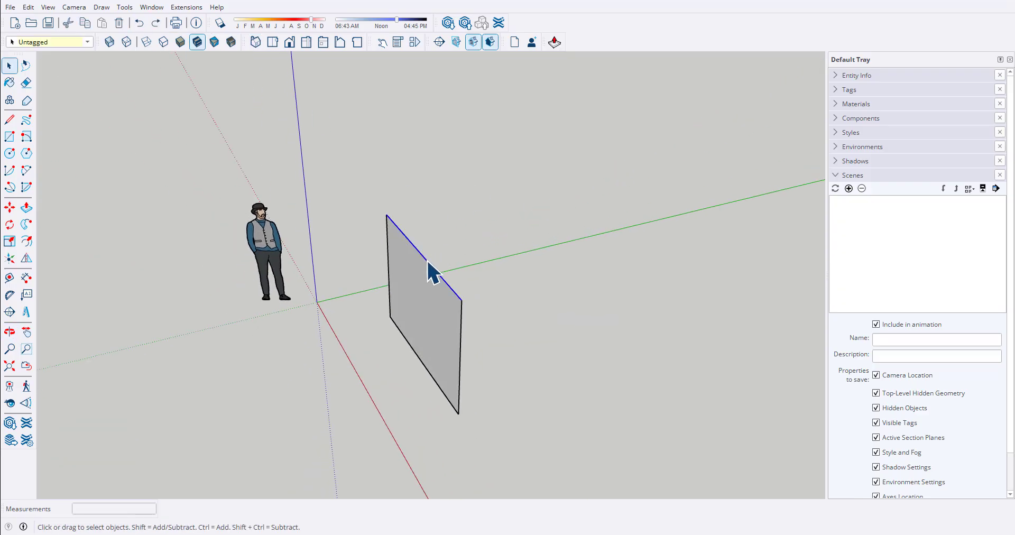
{"action": "left_click", "coordinate": [554, 42]}
{"action": "left_click", "coordinate": [496, 286]}
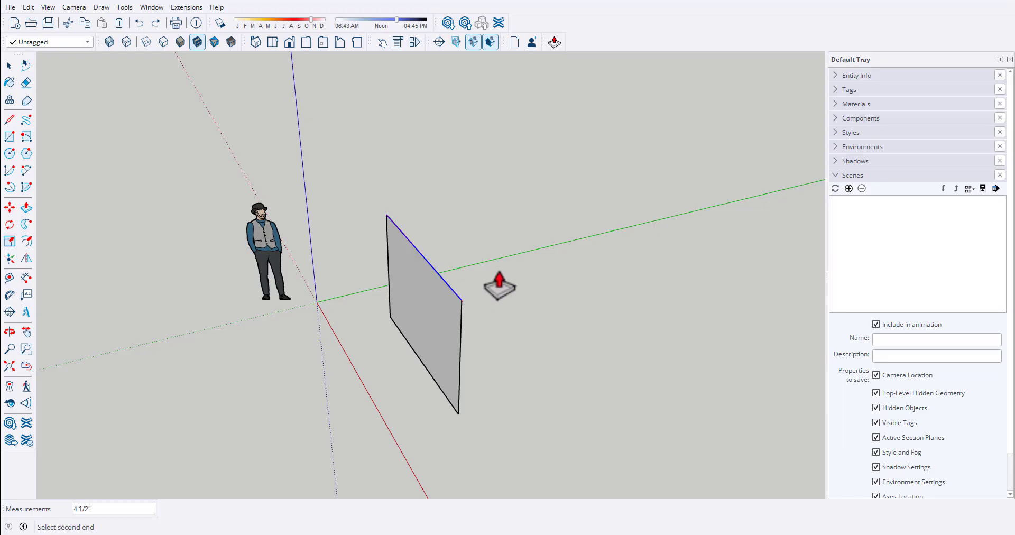
{"action": "left_click", "coordinate": [558, 277]}
{"action": "middle_click_drag", "start_coordinate": [568, 317], "coordinate": [537, 251]}
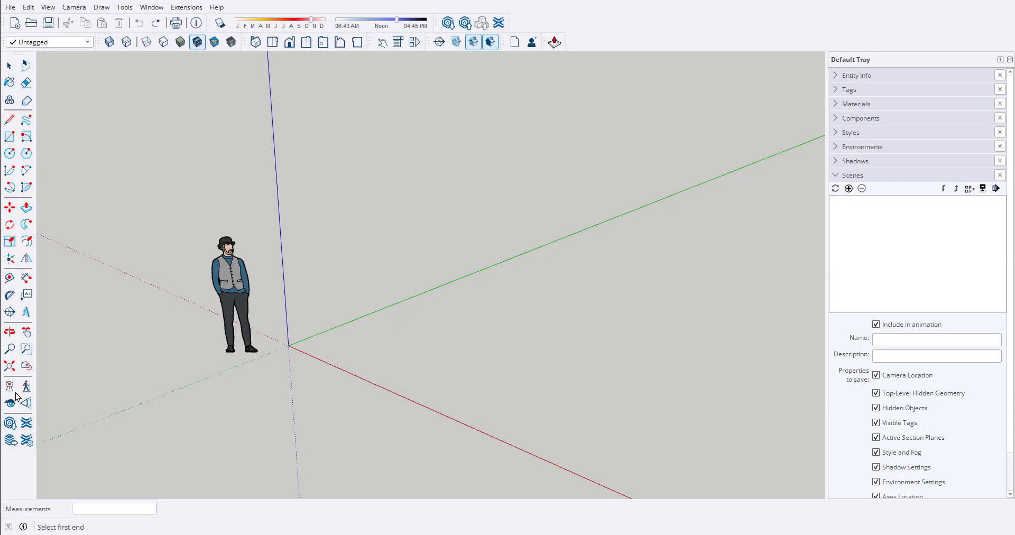
{"action": "middle_click_drag", "start_coordinate": [402, 317], "coordinate": [417, 309]}
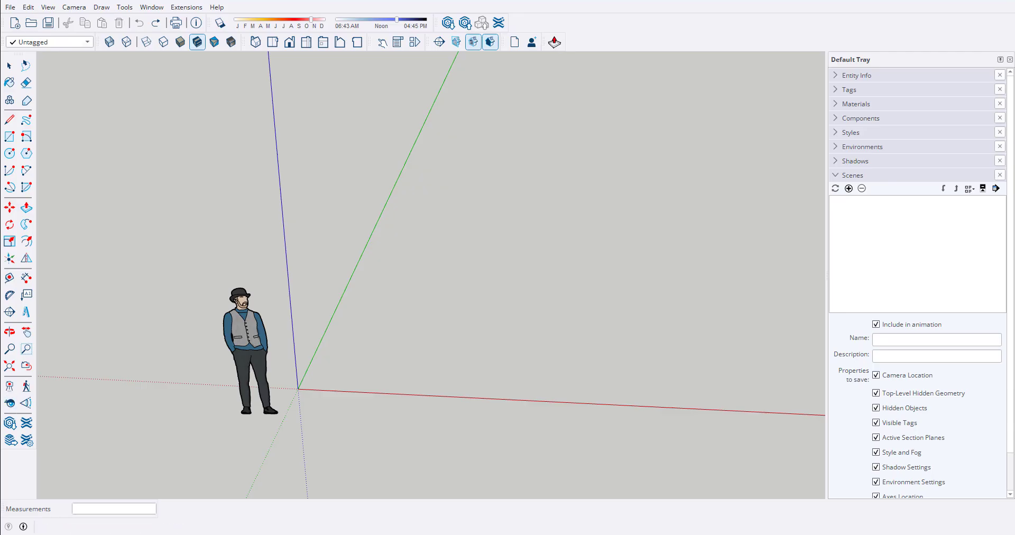
Step: Search the Extension Warehouse for "autoinvisible layer" and review the Auto-Invisible Layer extension's page and description
{"action": "left_click", "coordinate": [199, 8]}
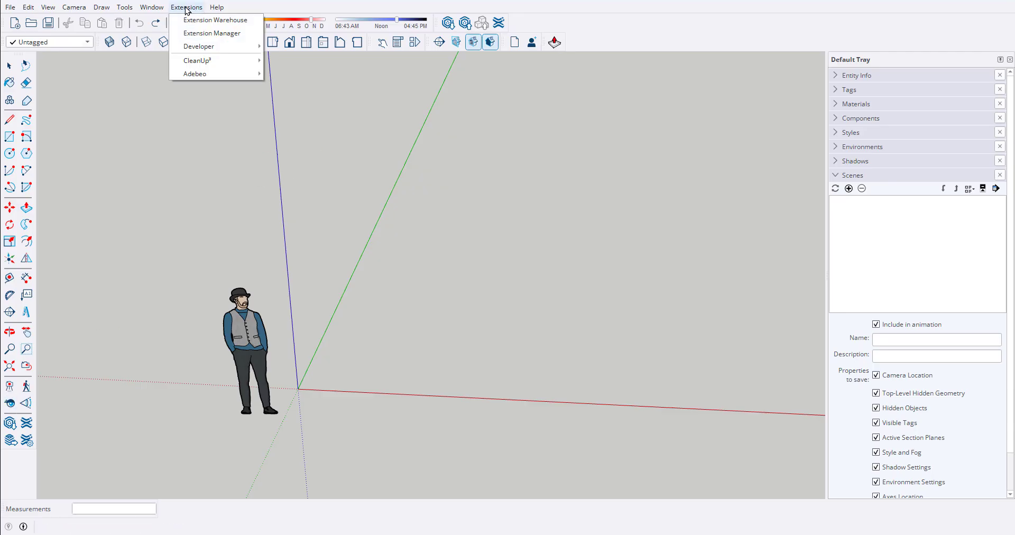
{"action": "left_click", "coordinate": [204, 24]}
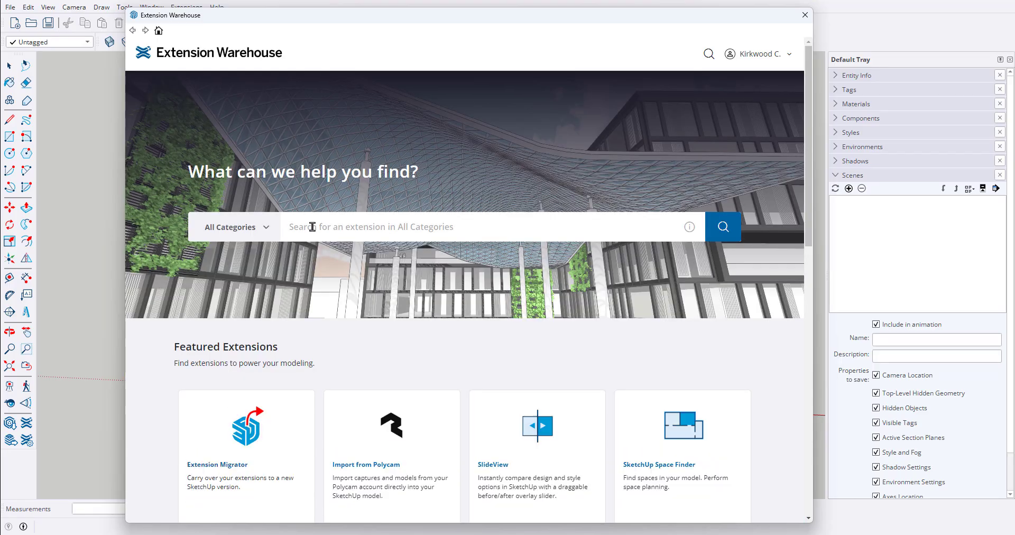
{"action": "left_click", "coordinate": [313, 226]}
{"action": "type", "text": "autoinvisible layer"}
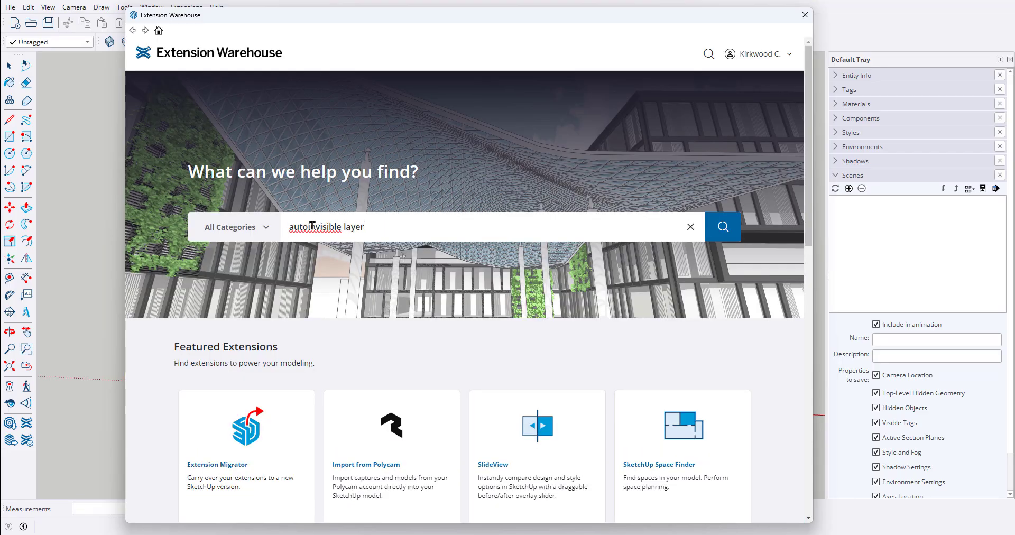
{"action": "key", "text": "Return"}
{"action": "left_click", "coordinate": [229, 312]}
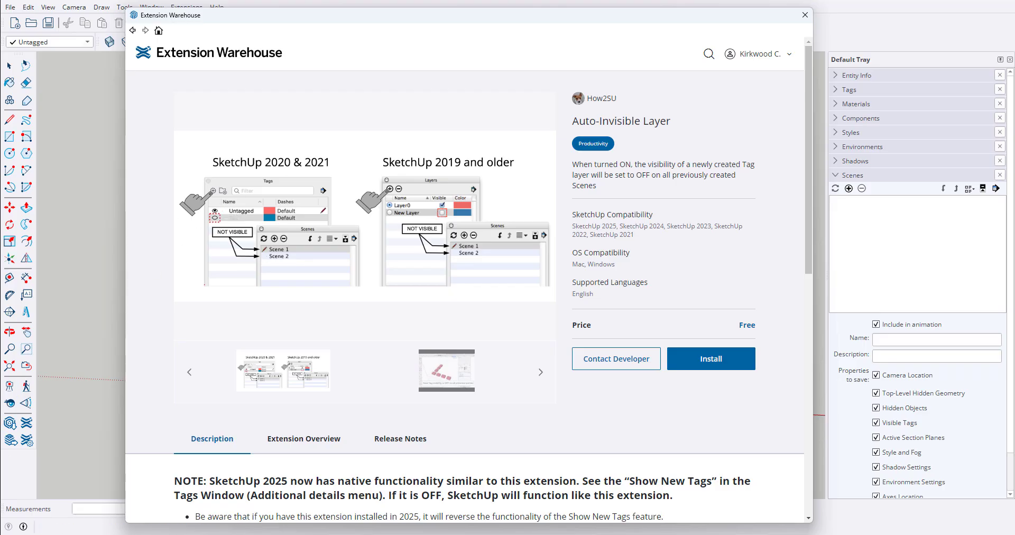
{"action": "scroll", "coordinate": [215, 505], "scroll_direction": "down", "scroll_amount": 6}
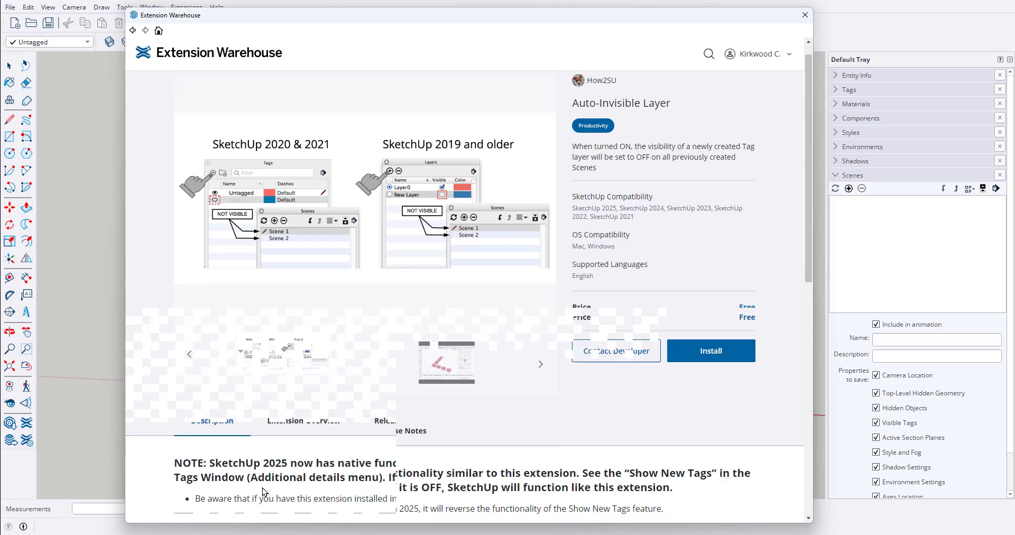
{"action": "left_click_drag", "start_coordinate": [176, 163], "coordinate": [695, 193]}
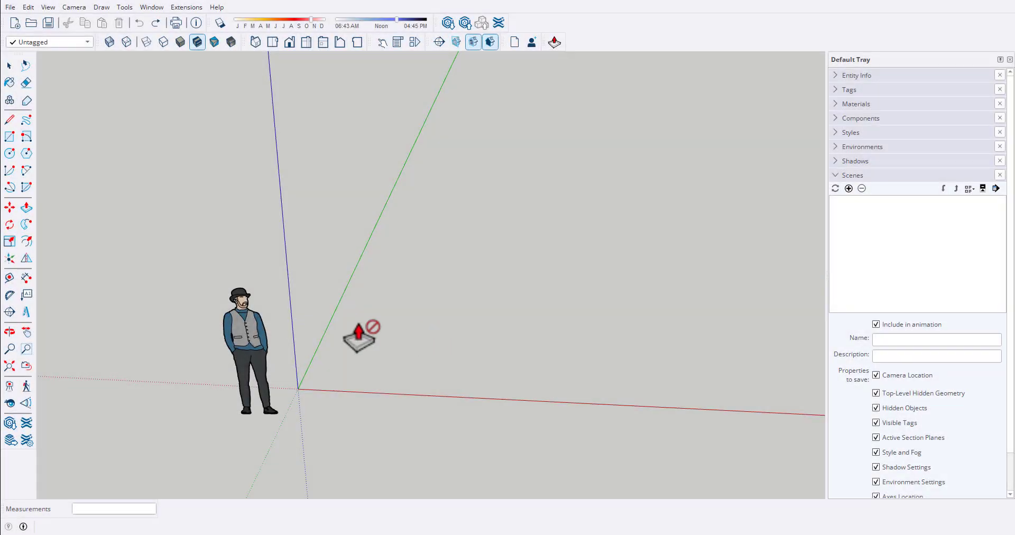
Step: Draw a rectangle on the ground beside the origin and Push/Pull it up about 5' 9 5/16" into a box
{"action": "key", "text": "o"}
{"action": "mouse_move", "coordinate": [419, 344]}
{"action": "left_mouse_down"}
{"action": "mouse_move", "coordinate": [379, 289]}
{"action": "mouse_move", "coordinate": [403, 389]}
{"action": "left_mouse_up"}
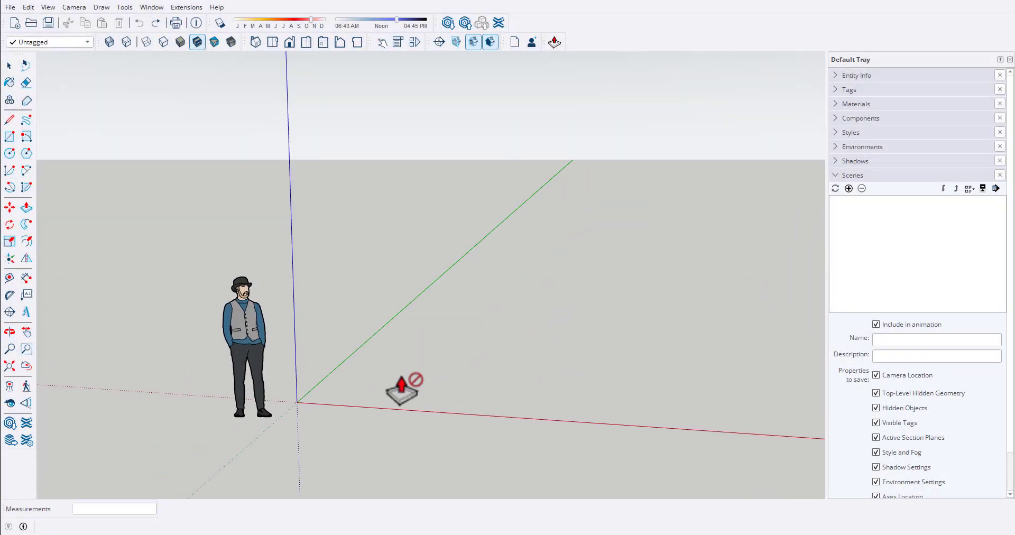
{"action": "key", "text": "r"}
{"action": "left_click", "coordinate": [337, 384]}
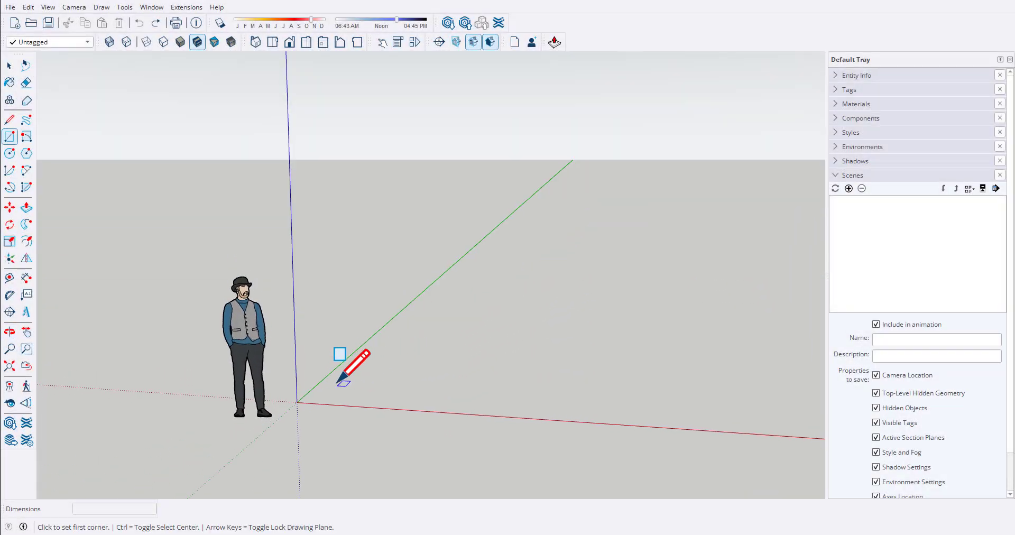
{"action": "left_click", "coordinate": [531, 350]}
{"action": "key", "text": "p"}
{"action": "left_click", "coordinate": [446, 386]}
{"action": "left_click", "coordinate": [439, 262]}
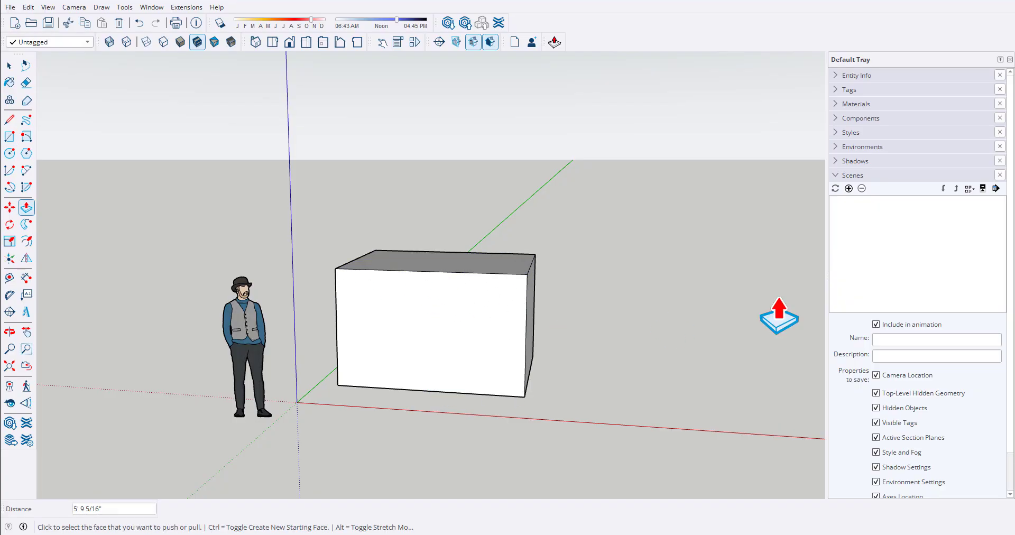
Step: Add a new tag named "shape 1"
{"action": "left_click", "coordinate": [853, 175]}
{"action": "left_click", "coordinate": [851, 90]}
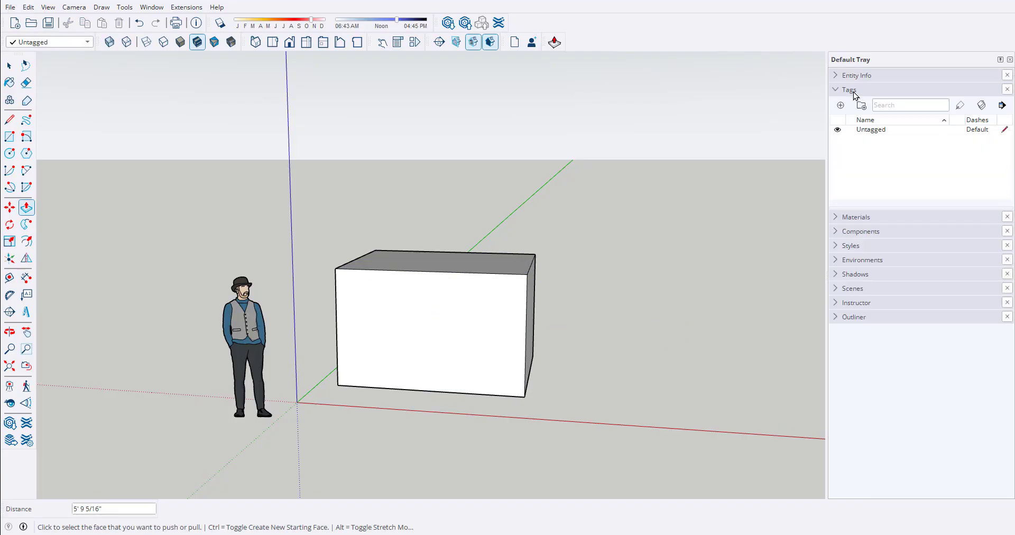
{"action": "left_click", "coordinate": [841, 105]}
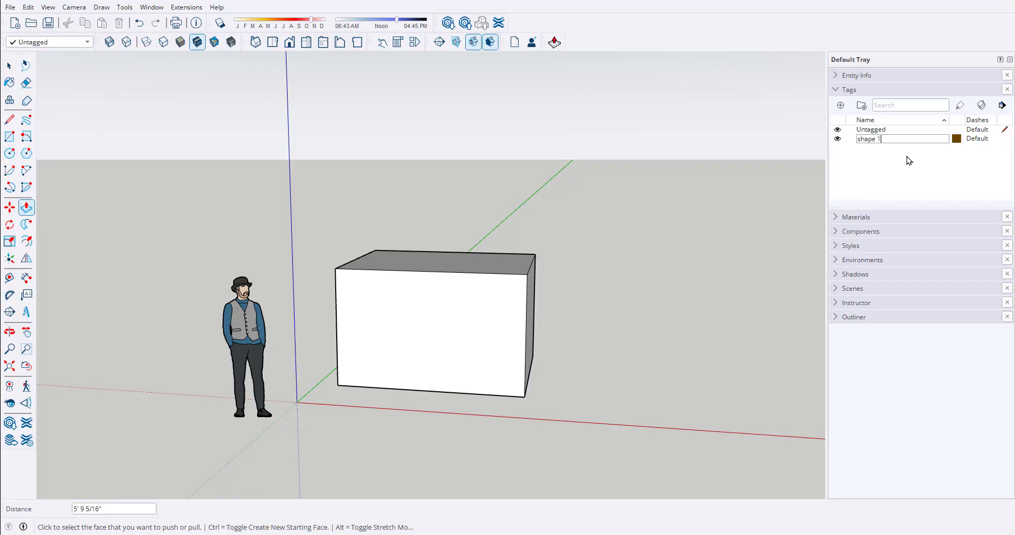
{"action": "key", "text": "Return"}
Step: Assign the tag "shape 1" to all of the box's faces and edges
{"action": "key", "text": "space"}
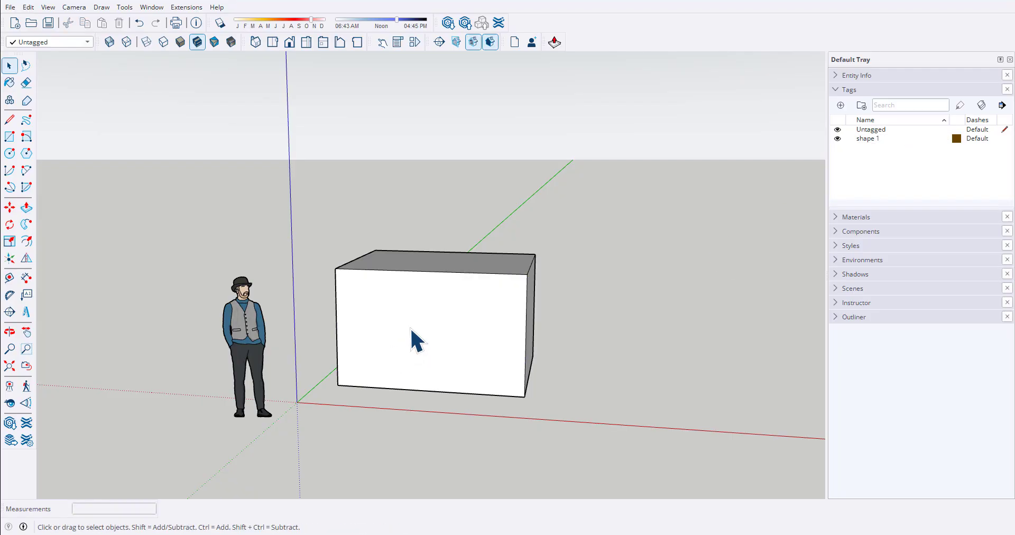
{"action": "left_click_drag", "start_coordinate": [317, 228], "coordinate": [644, 436]}
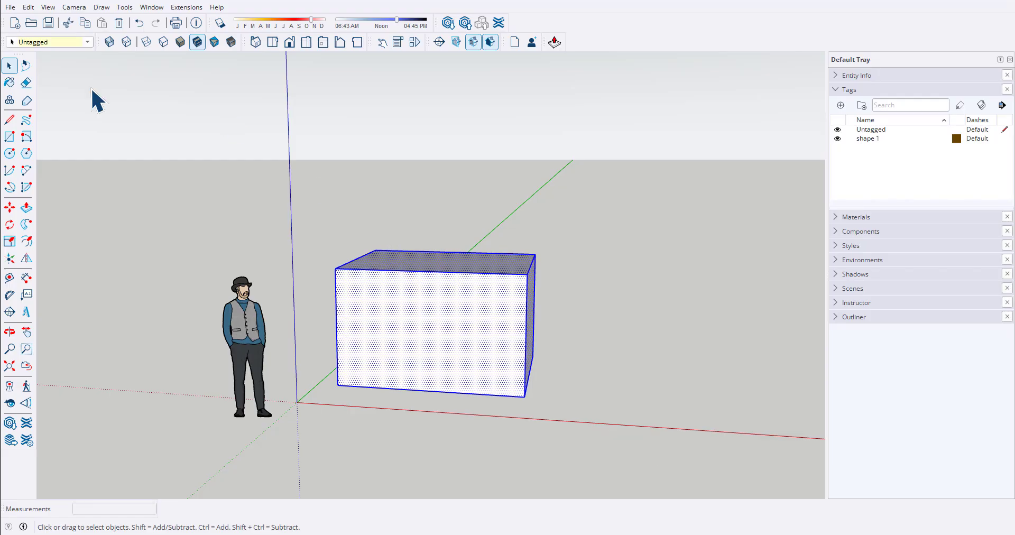
{"action": "right_click", "coordinate": [389, 308]}
{"action": "left_click", "coordinate": [418, 313]}
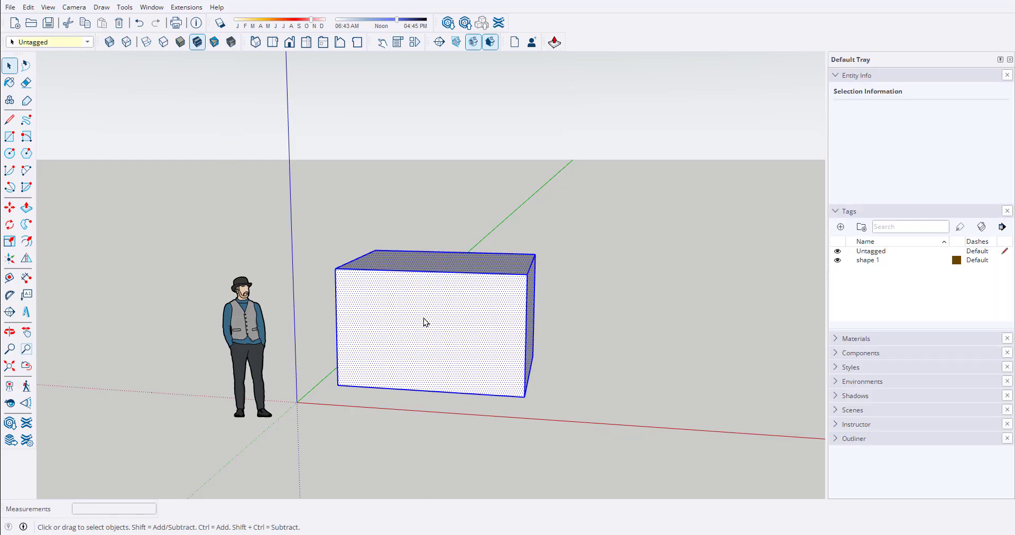
{"action": "left_click", "coordinate": [937, 112]}
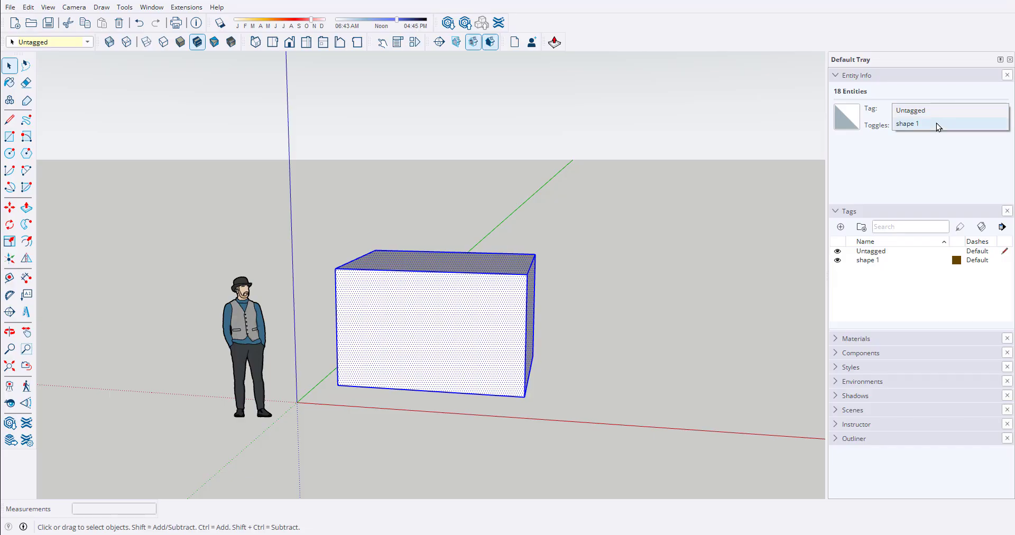
{"action": "left_click", "coordinate": [920, 125]}
{"action": "left_click", "coordinate": [722, 281]}
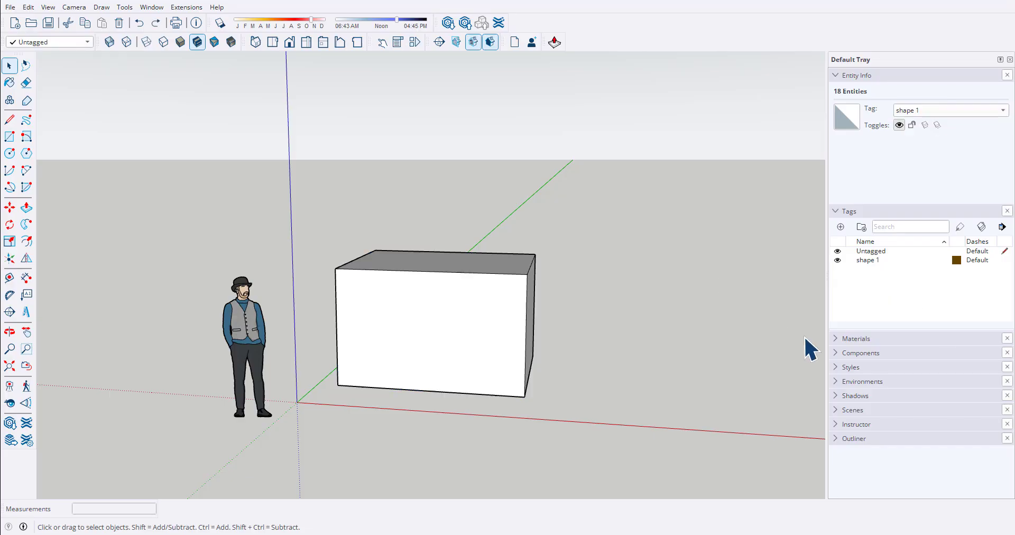
Step: Save the current view of the box as a scene, and add a second scene showing the box from a different angle
{"action": "left_click", "coordinate": [857, 410]}
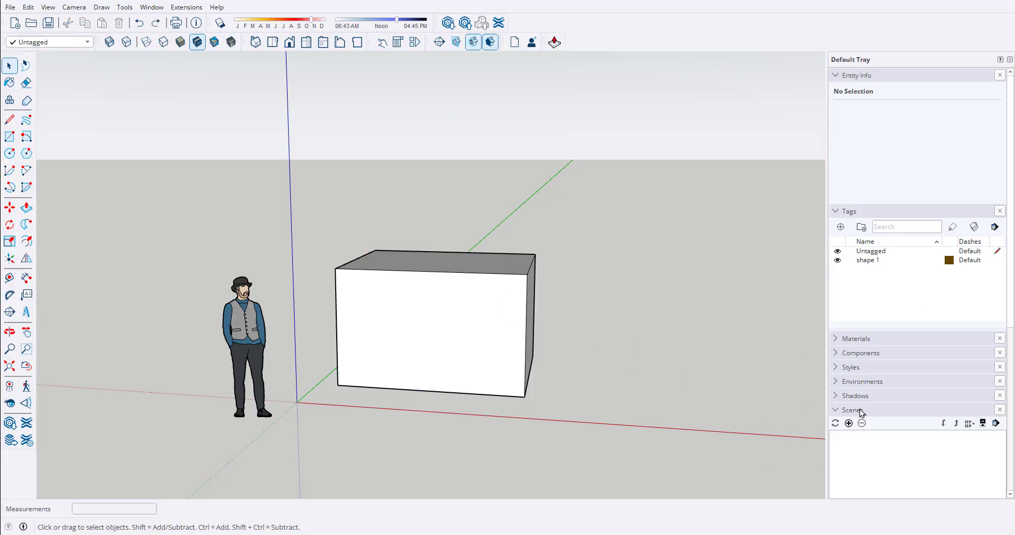
{"action": "left_click", "coordinate": [848, 423]}
{"action": "key", "text": "o"}
{"action": "left_click_drag", "start_coordinate": [685, 363], "coordinate": [451, 306]}
{"action": "key", "text": "space"}
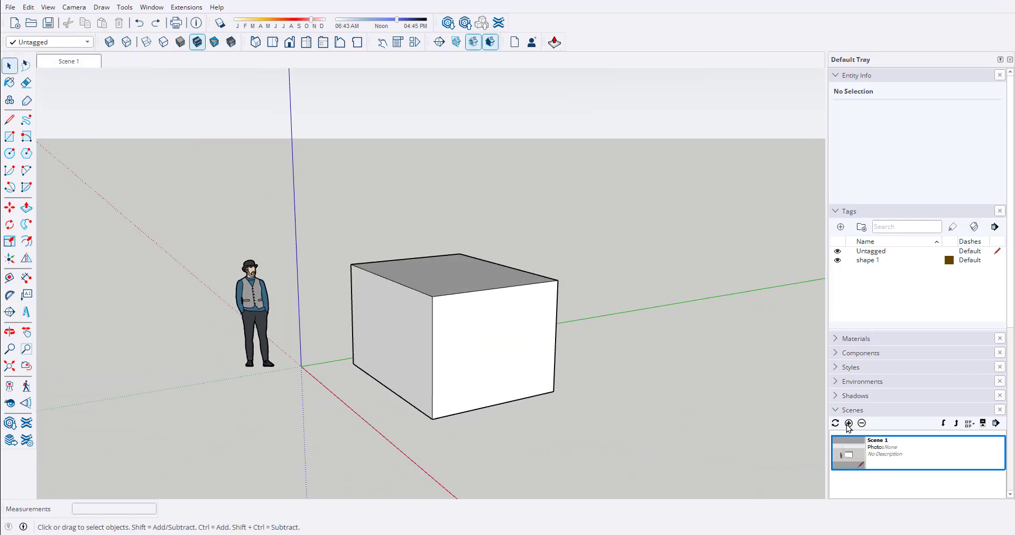
{"action": "left_click", "coordinate": [848, 423]}
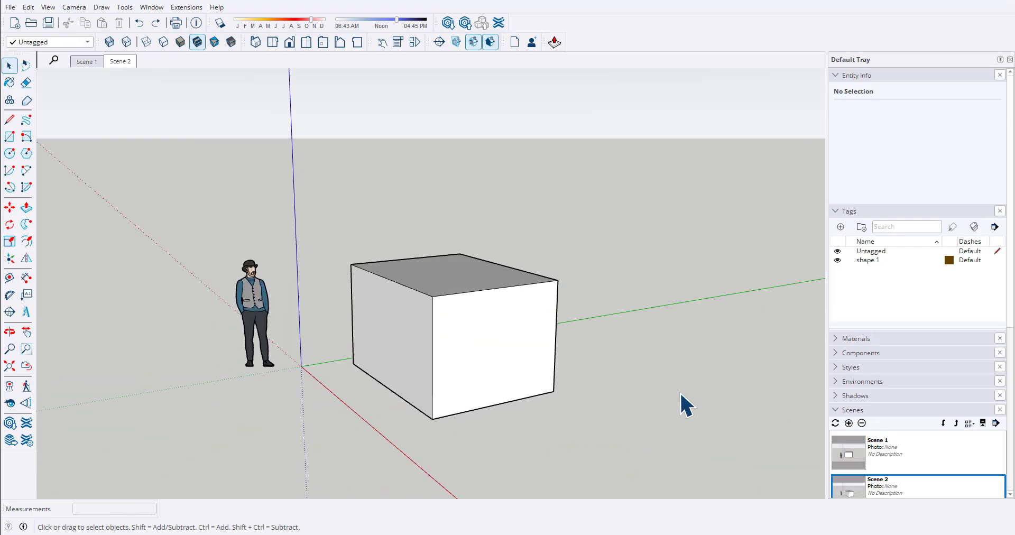
Step: Switch between Scene 1 and Scene 2 to compare their views, ending on Scene 1
{"action": "left_click", "coordinate": [93, 64]}
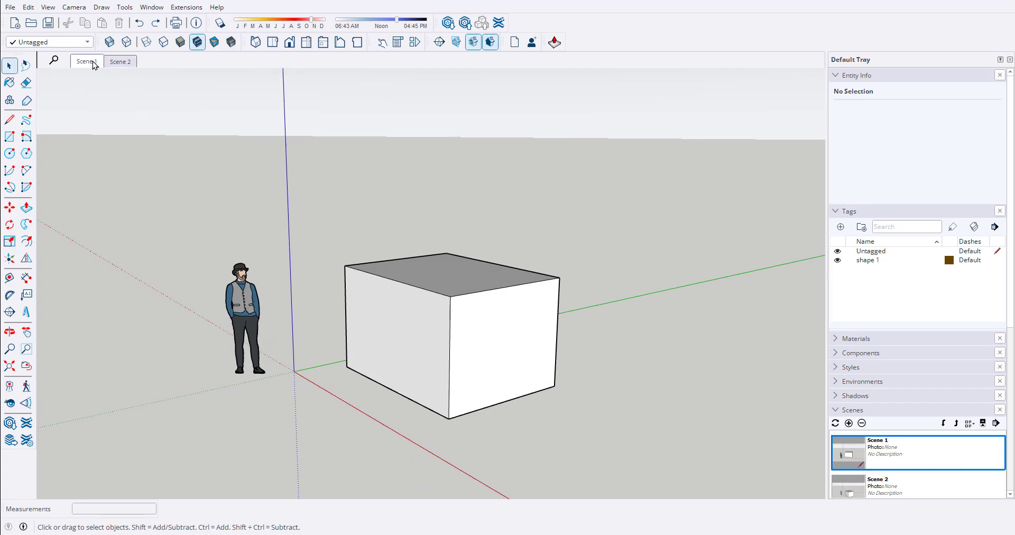
{"action": "left_click", "coordinate": [121, 63]}
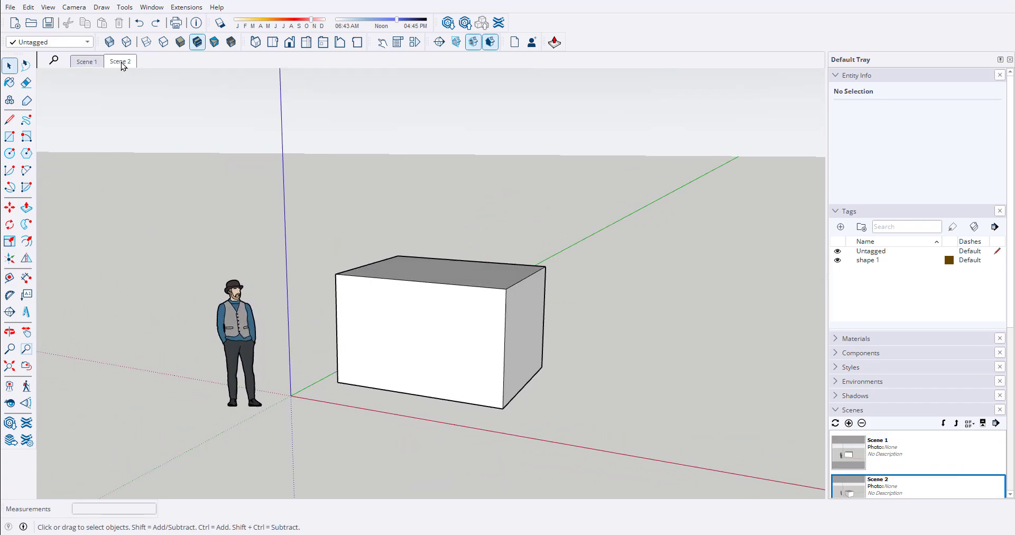
{"action": "left_click", "coordinate": [86, 62]}
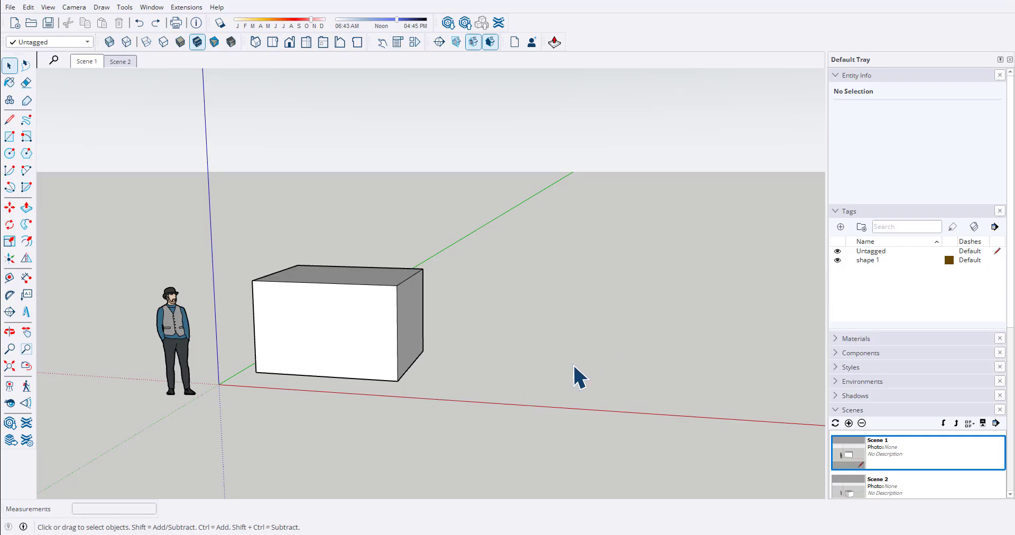
Step: Draw a circle with a radius of about 3' 10 7/16" on the ground beside the box
{"action": "key", "text": "c"}
{"action": "left_click", "coordinate": [496, 373]}
{"action": "left_click", "coordinate": [558, 373]}
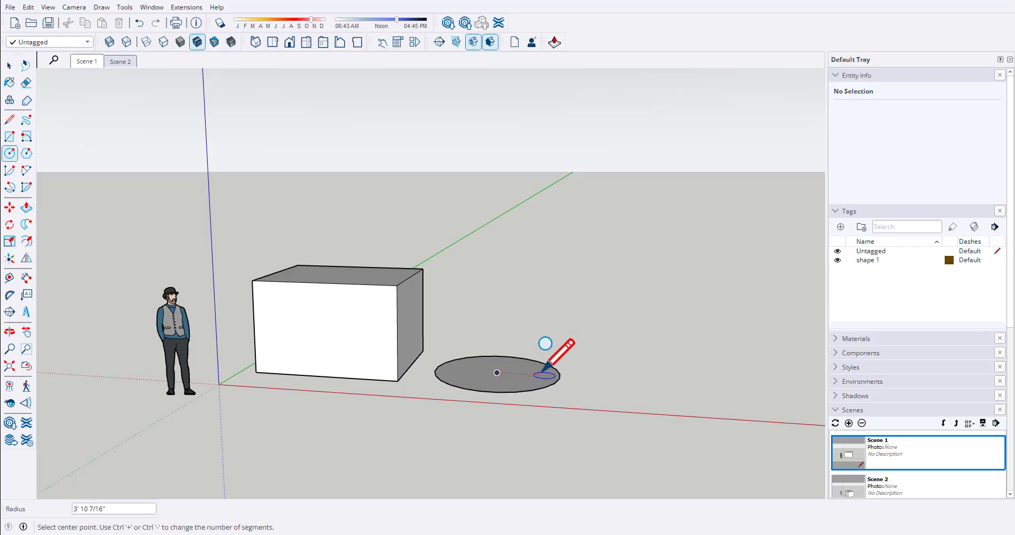
Step: Push/Pull the circle upward into a cylinder slightly taller than the neighbouring box
{"action": "key", "text": "p"}
{"action": "left_click", "coordinate": [534, 384]}
{"action": "left_click", "coordinate": [550, 264]}
{"action": "key", "text": "space"}
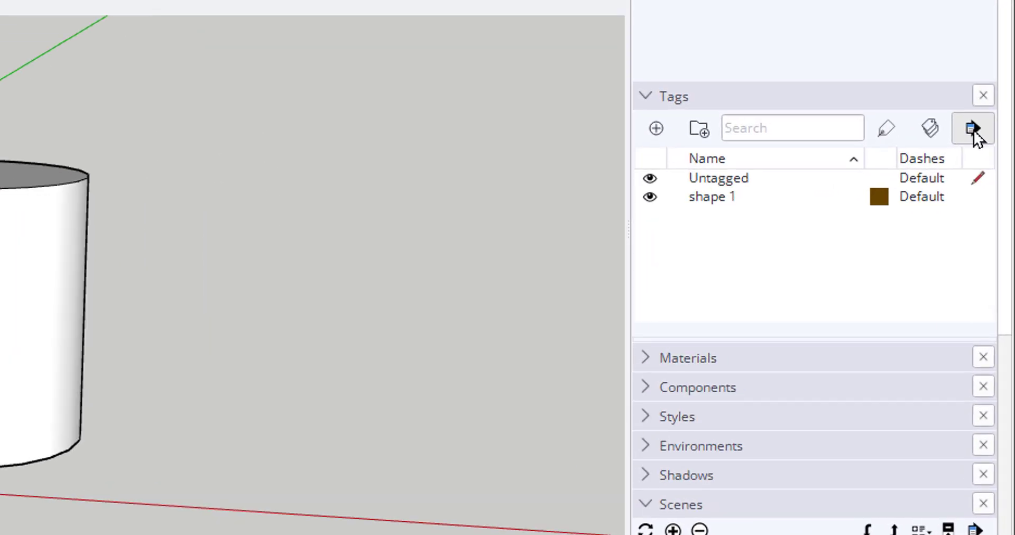
Step: Turn off Show New Tags and create a new tag named "shape 2"
{"action": "left_click", "coordinate": [994, 226]}
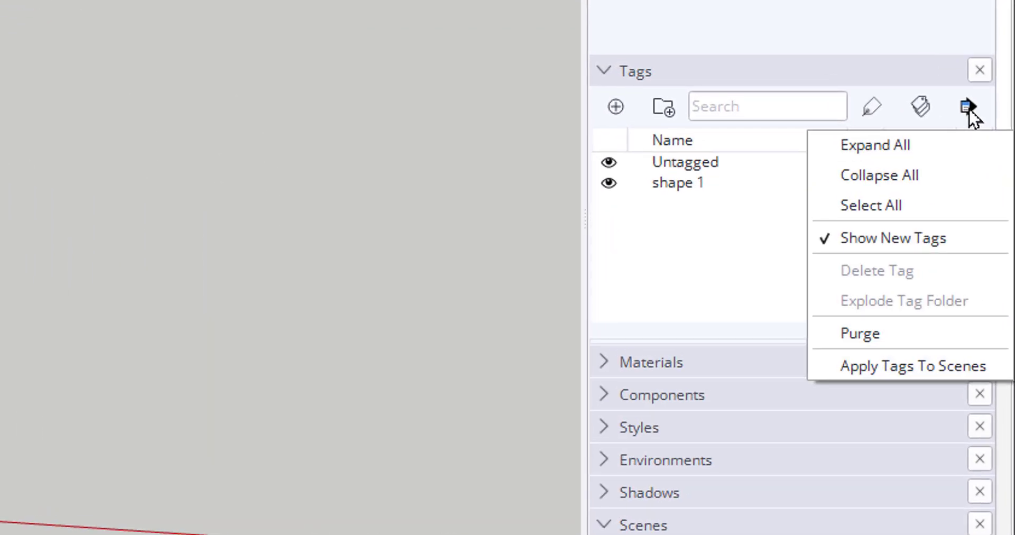
{"action": "left_click", "coordinate": [827, 241]}
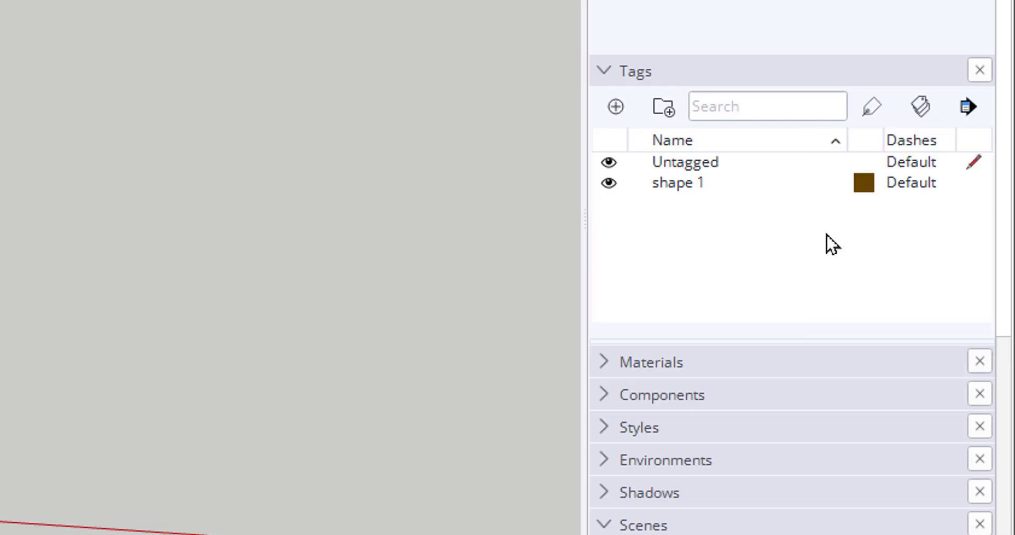
{"action": "left_click", "coordinate": [615, 106]}
{"action": "type", "text": "s"}
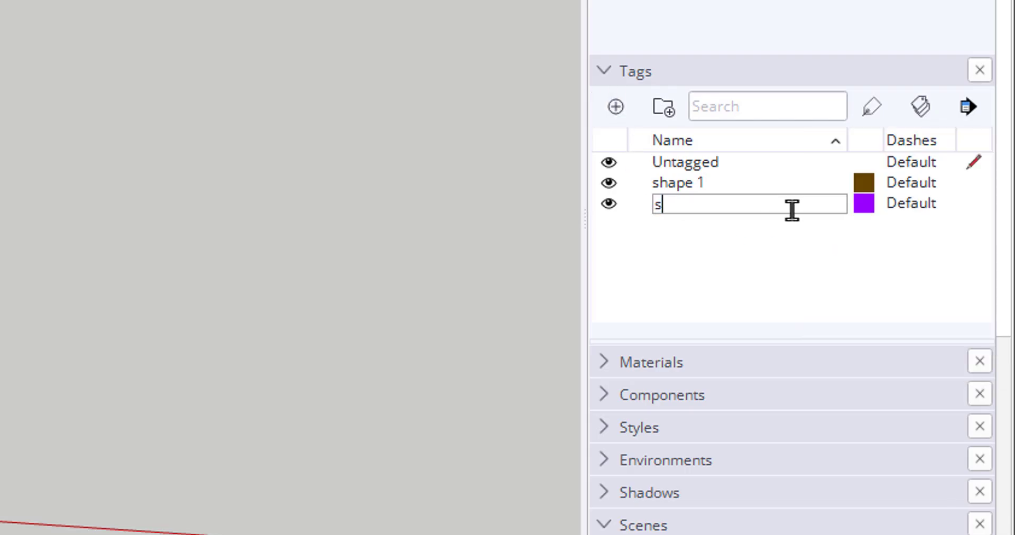
{"action": "type", "text": "hape 2"}
{"action": "key", "text": "Return"}
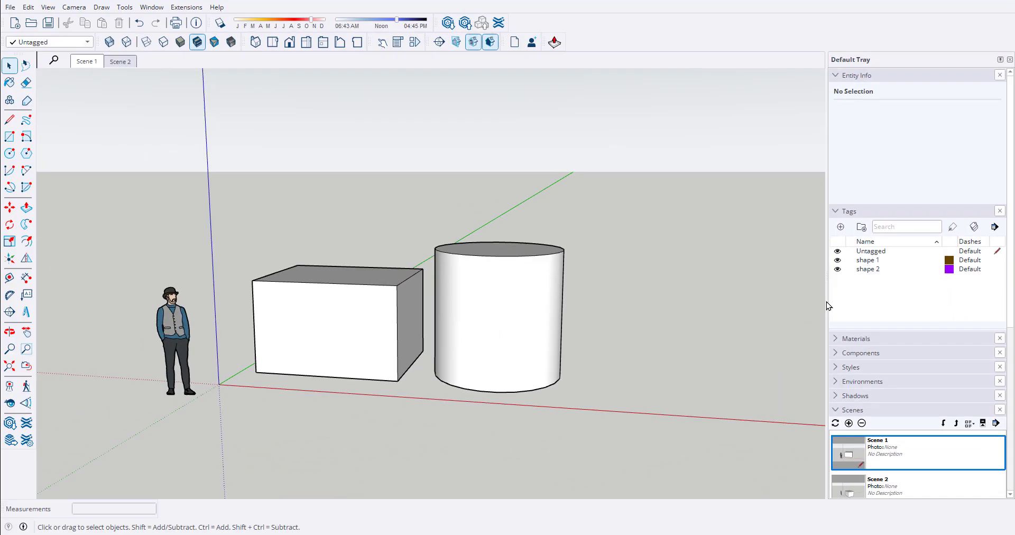
Step: Assign the tag "shape 2" to all of the cylinder's faces and edges
{"action": "triple_click", "coordinate": [528, 316]}
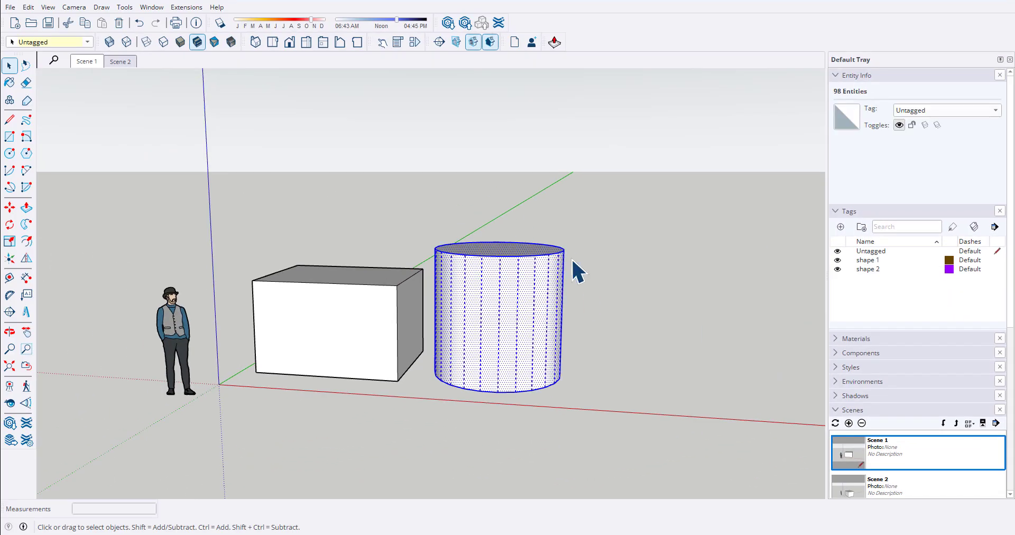
{"action": "left_click", "coordinate": [916, 112]}
{"action": "left_click", "coordinate": [924, 135]}
Step: View Scene 2 and return to Scene 1 to check the cylinder's visibility, and check the Show New Tags setting
{"action": "left_click", "coordinate": [127, 64]}
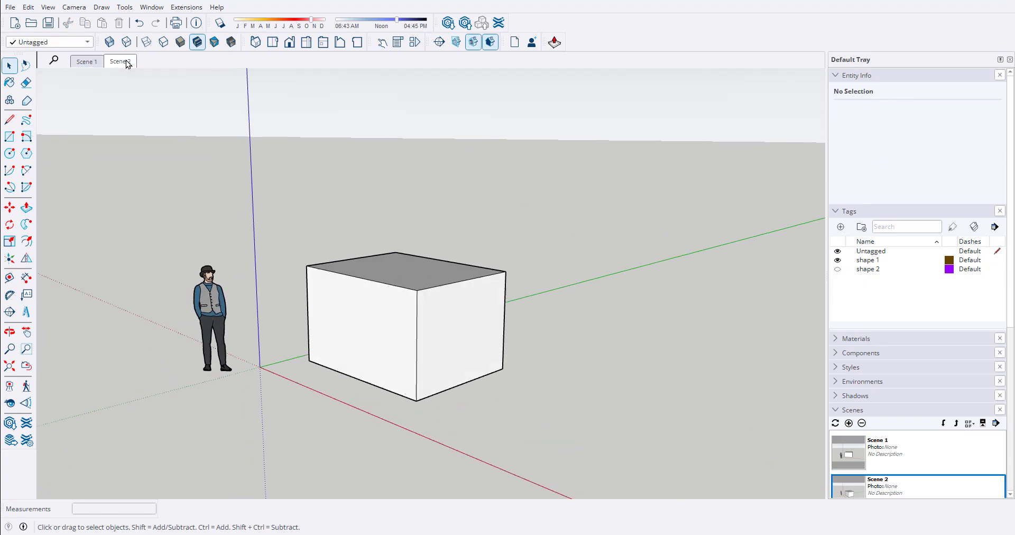
{"action": "left_click", "coordinate": [93, 62]}
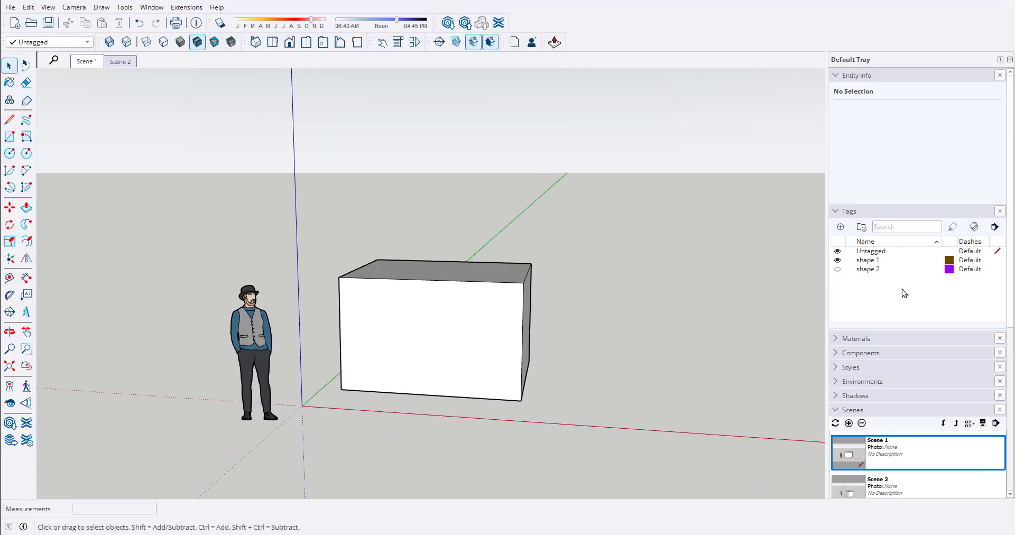
{"action": "left_click", "coordinate": [995, 227]}
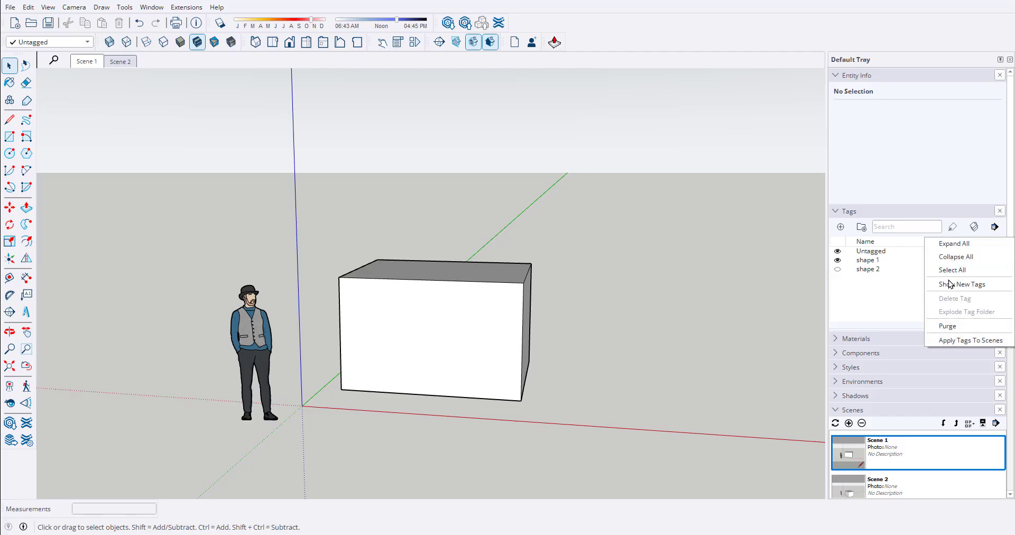
{"action": "left_click", "coordinate": [879, 302]}
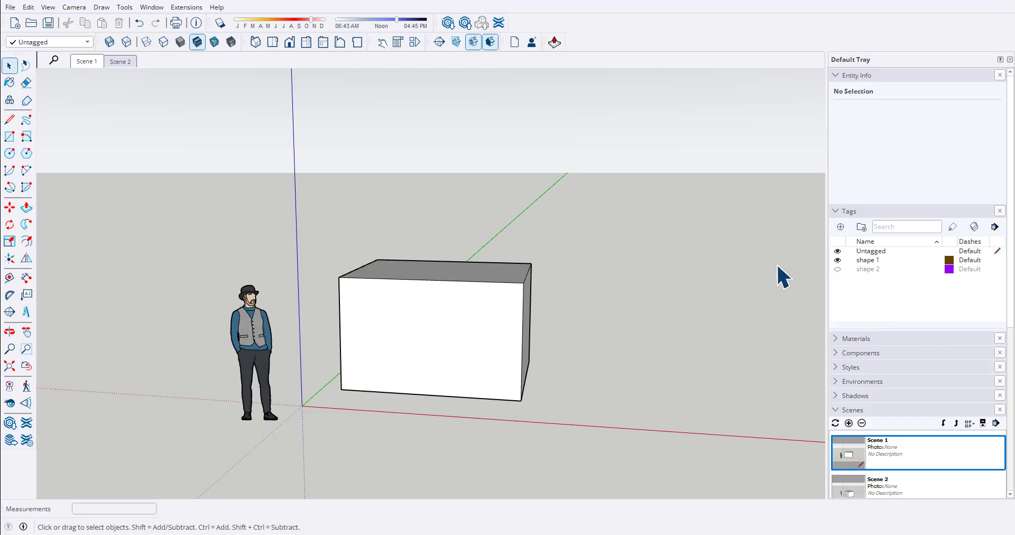
Step: Make the tag "shape 2" visible and update Scene 1 to save its visibility
{"action": "left_click", "coordinate": [837, 269]}
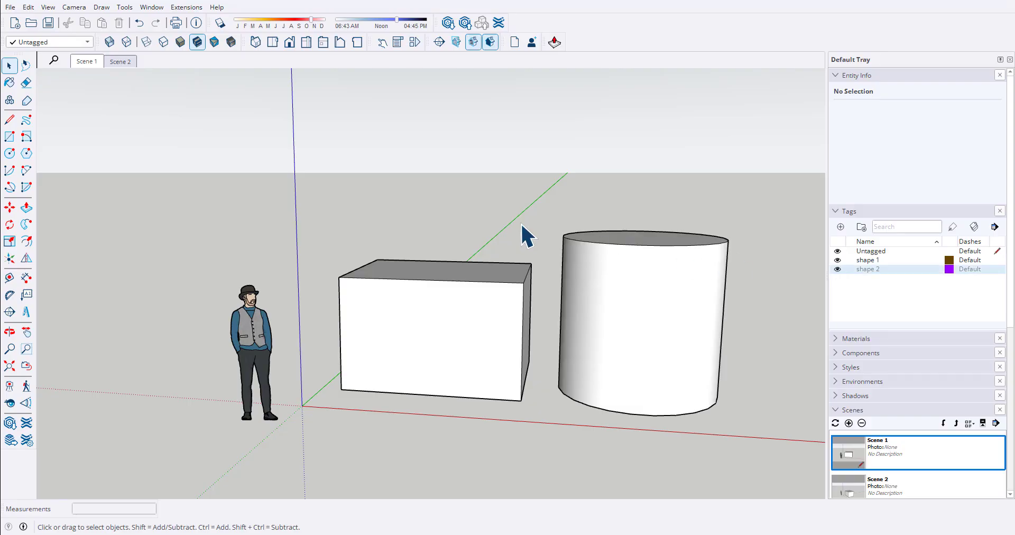
{"action": "right_click", "coordinate": [87, 65]}
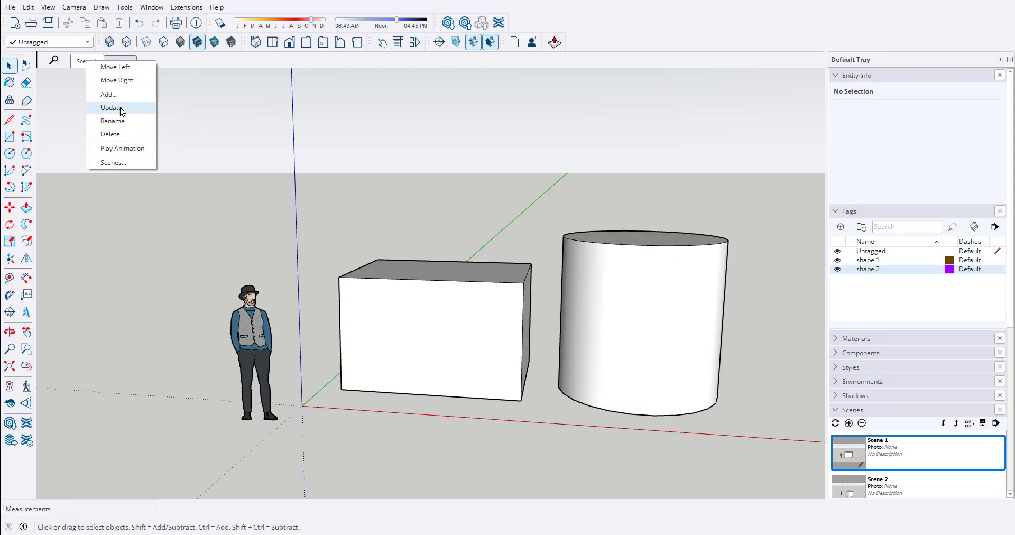
{"action": "left_click", "coordinate": [119, 105]}
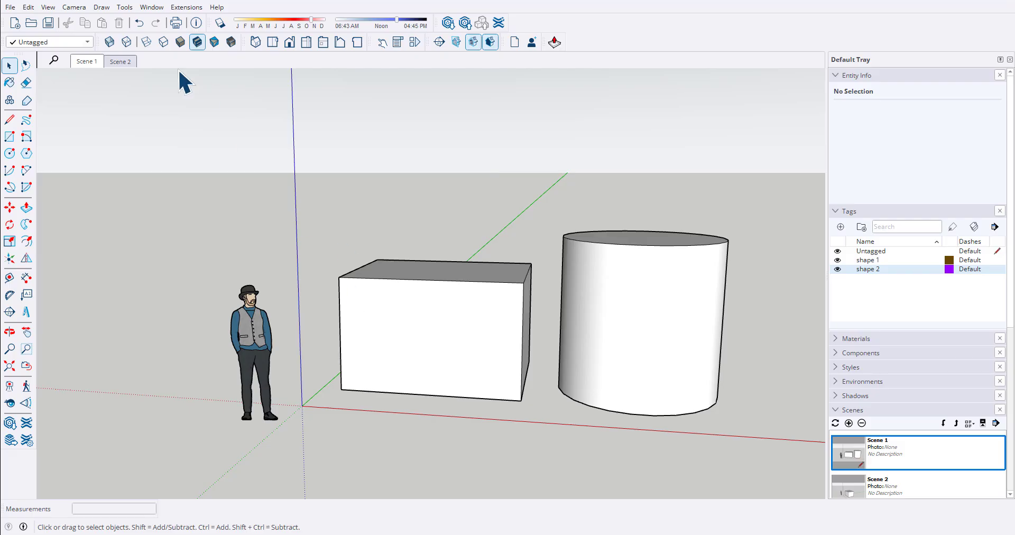
Step: Compare Scene 2 with the updated Scene 1, ending on Scene 2, and turn Show New Tags back on
{"action": "left_click", "coordinate": [128, 62]}
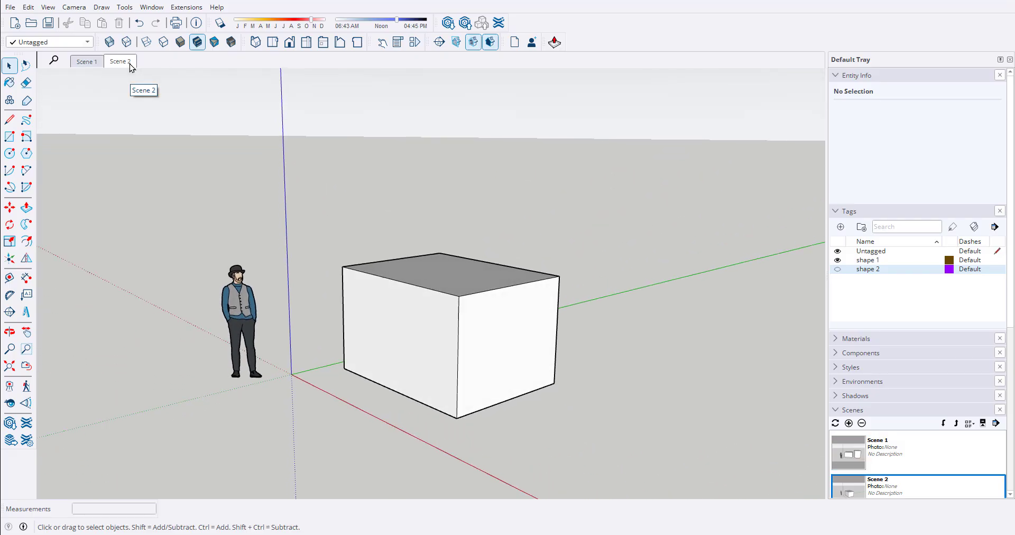
{"action": "left_click", "coordinate": [83, 65]}
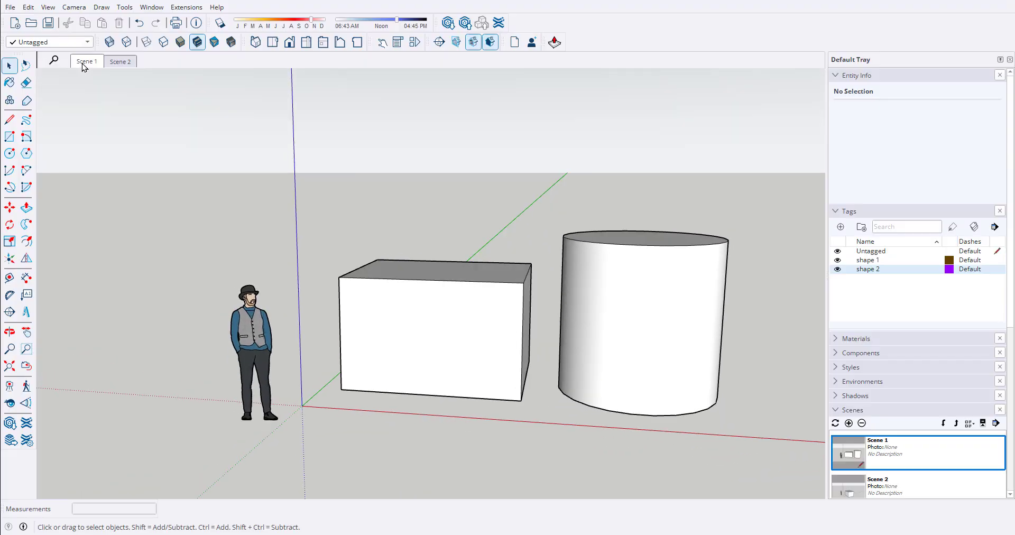
{"action": "left_click", "coordinate": [112, 64]}
{"action": "left_click", "coordinate": [995, 227]}
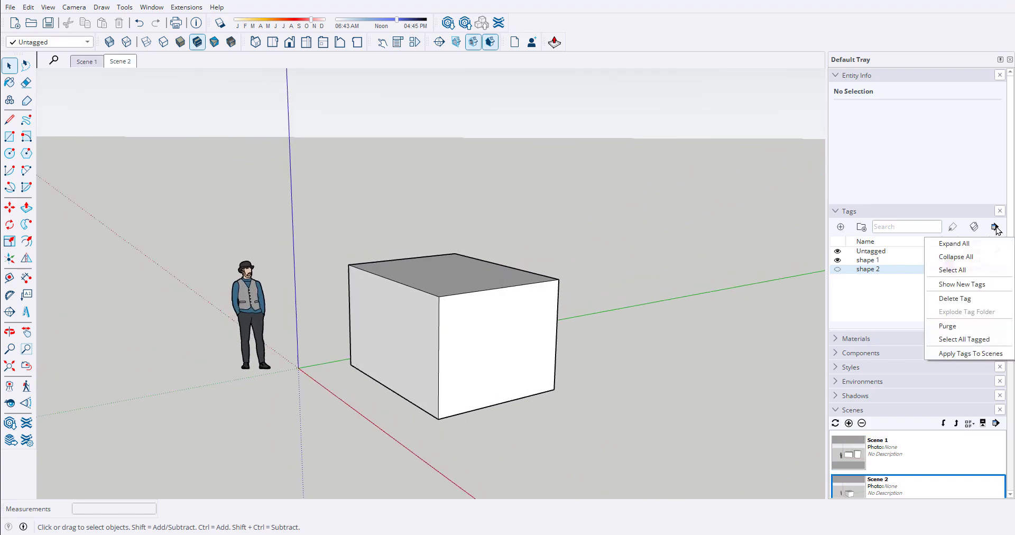
{"action": "left_click", "coordinate": [970, 289]}
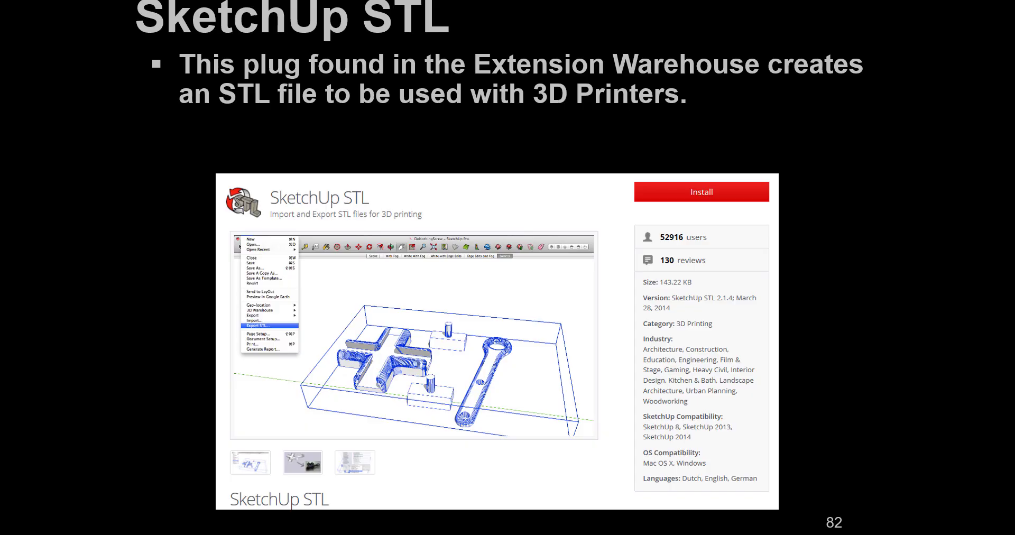
{"action": "key", "text": "Right"}
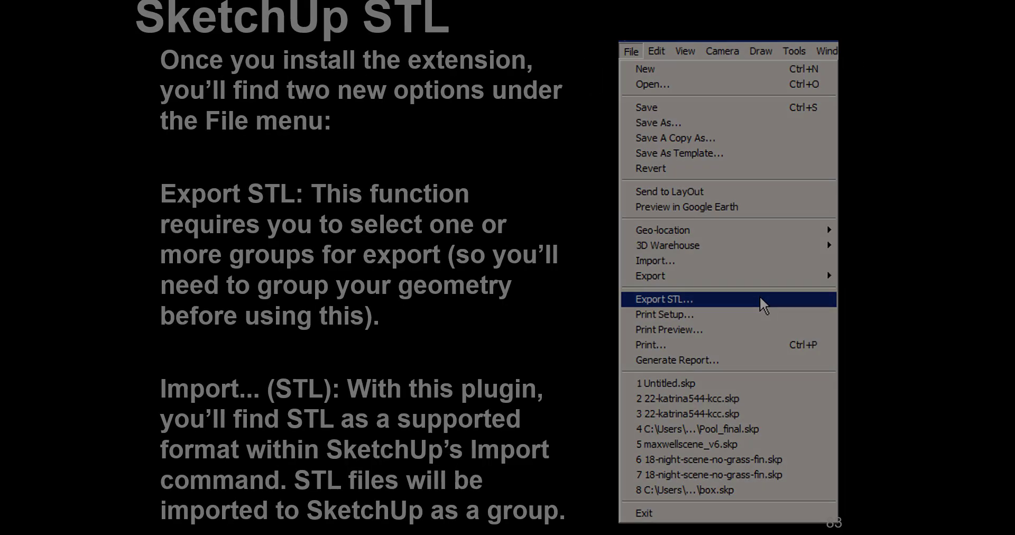
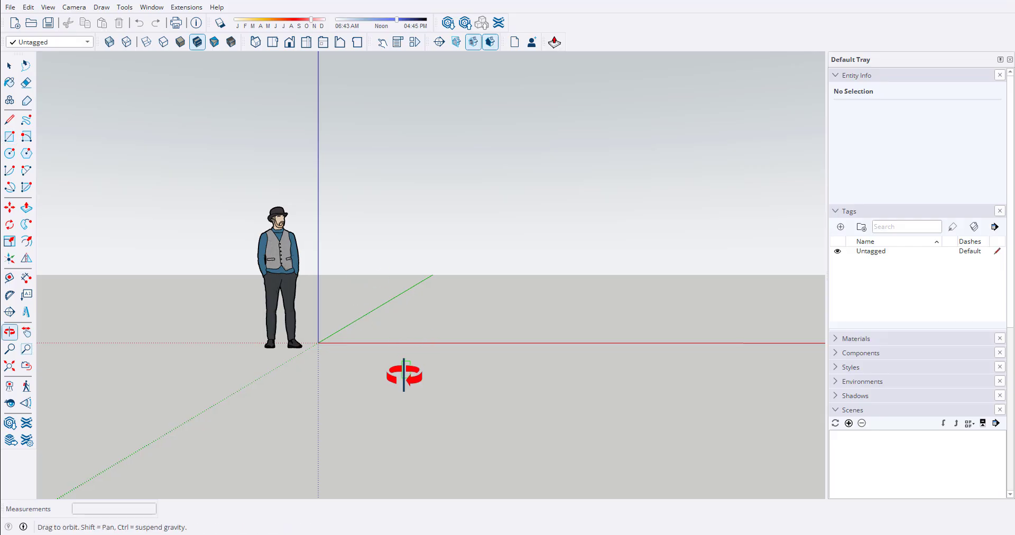
Step: Draw an upright rectangle 36" wide and 5'9" high from the origin, along the red and blue axes
{"action": "middle_click_drag", "start_coordinate": [403, 369], "coordinate": [438, 361]}
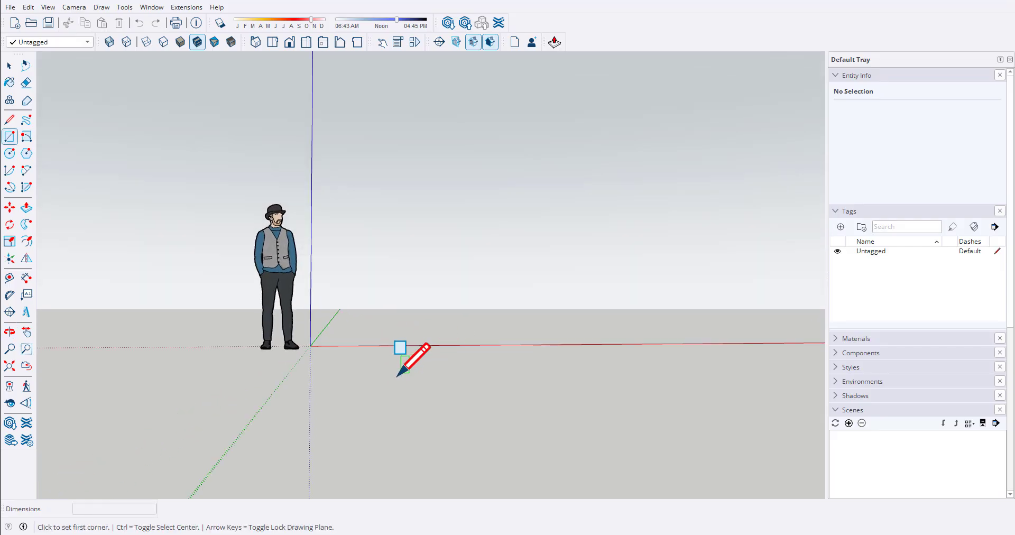
{"action": "left_click", "coordinate": [310, 345]}
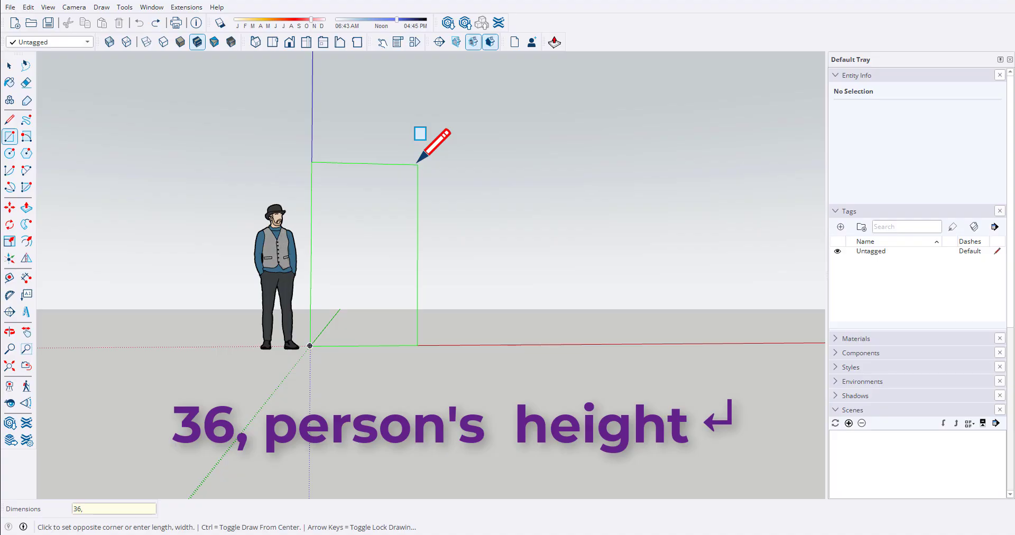
{"action": "type", "text": "36,5"}
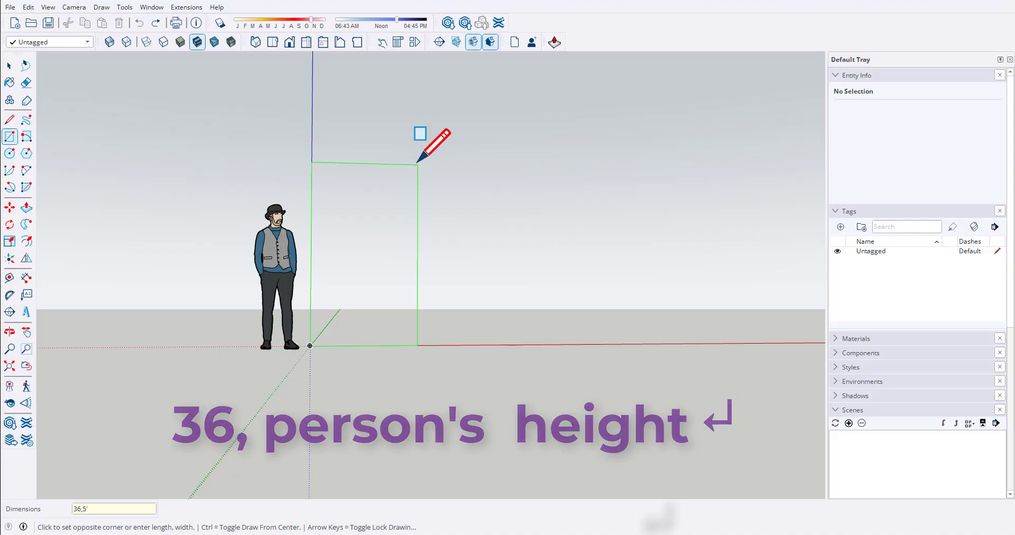
{"action": "type", "text": "'9"}
{"action": "key", "text": "Return"}
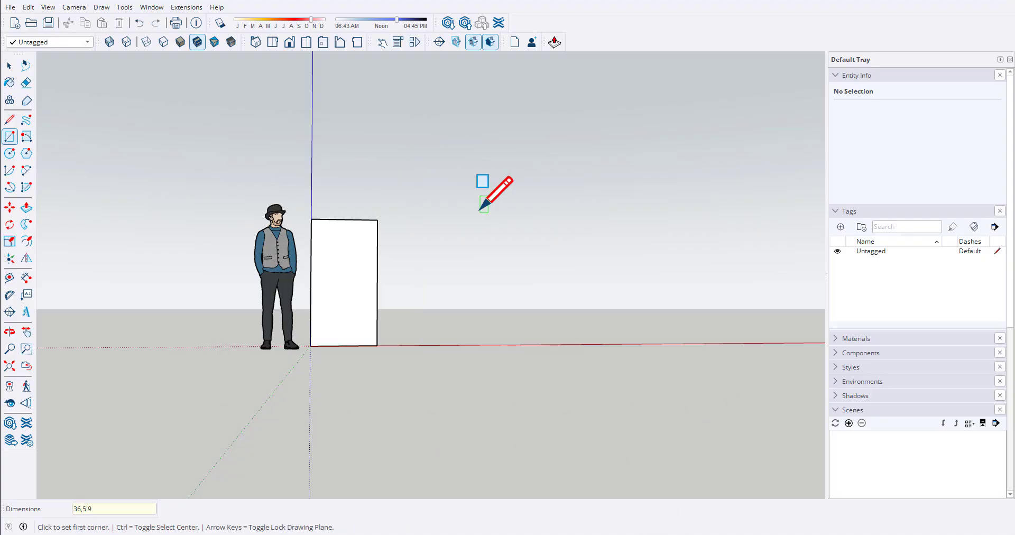
Step: Import the image jal-rev.jpg as a texture
{"action": "middle_click_drag", "start_coordinate": [478, 211], "coordinate": [363, 244]}
{"action": "scroll", "coordinate": [370, 276], "scroll_direction": "up", "scroll_amount": 6}
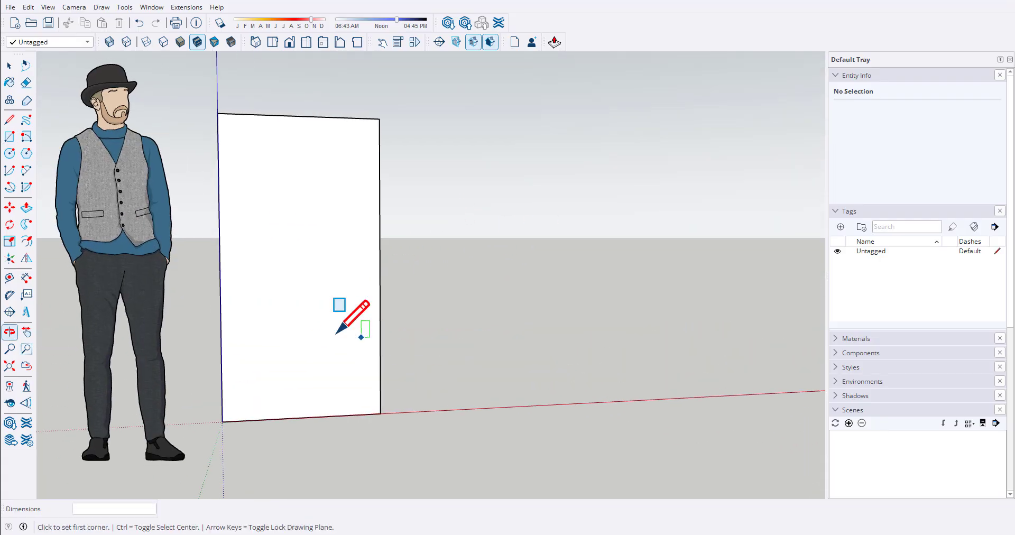
{"action": "left_click", "coordinate": [10, 7]}
{"action": "left_click", "coordinate": [42, 156]}
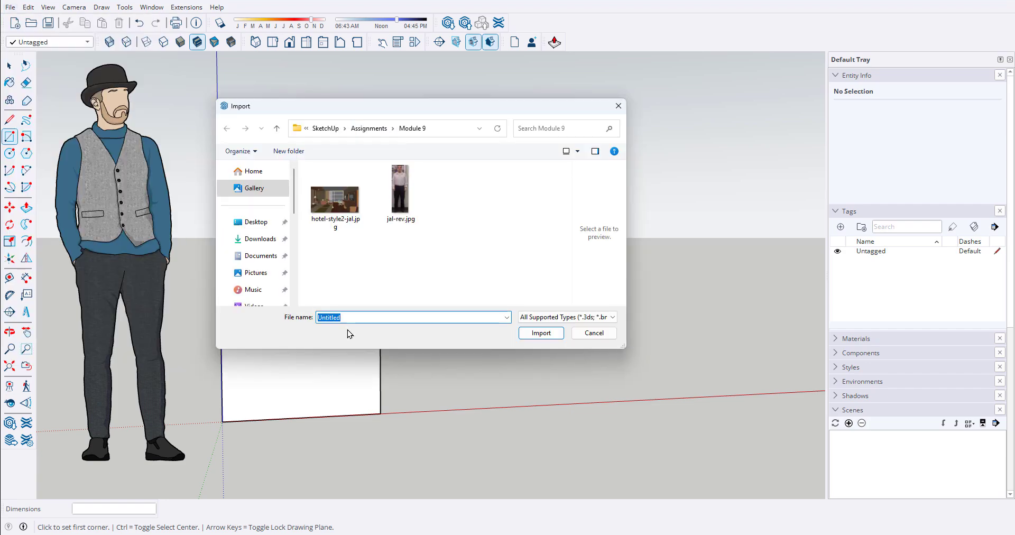
{"action": "left_click", "coordinate": [400, 190]}
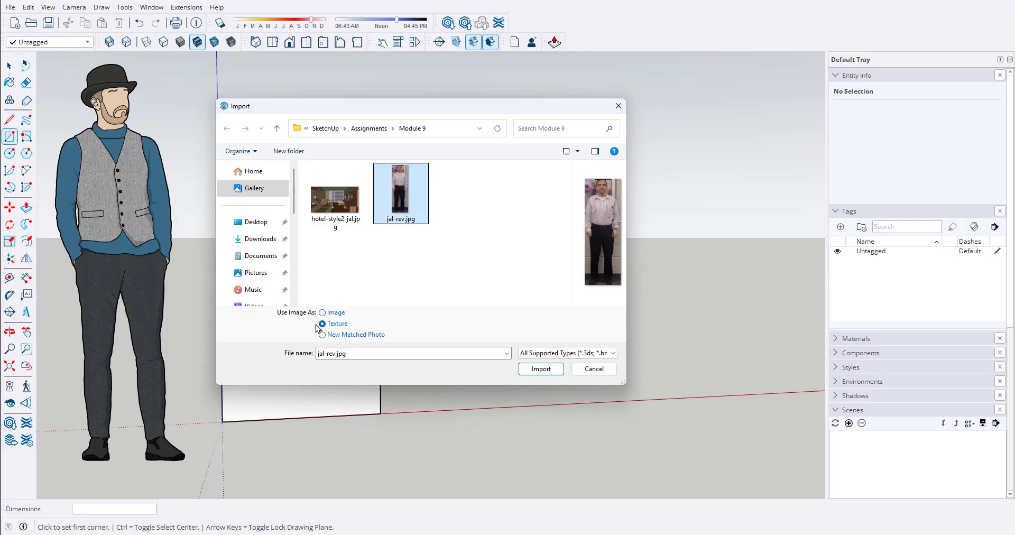
{"action": "left_click", "coordinate": [540, 368]}
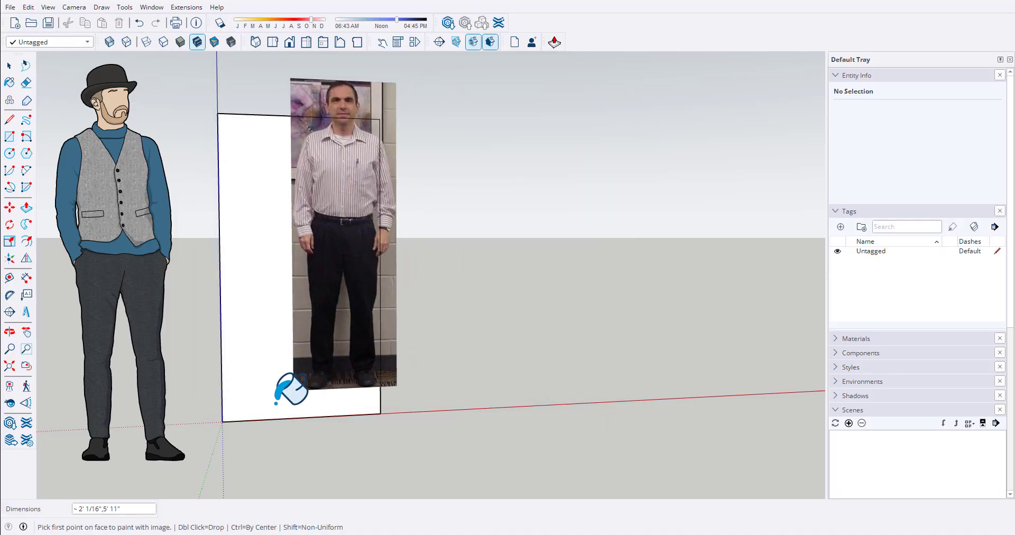
Step: Apply the photo texture to the upright rectangle, from its corner at the origin up to its top edge, 5' 9" high
{"action": "left_click", "coordinate": [222, 421]}
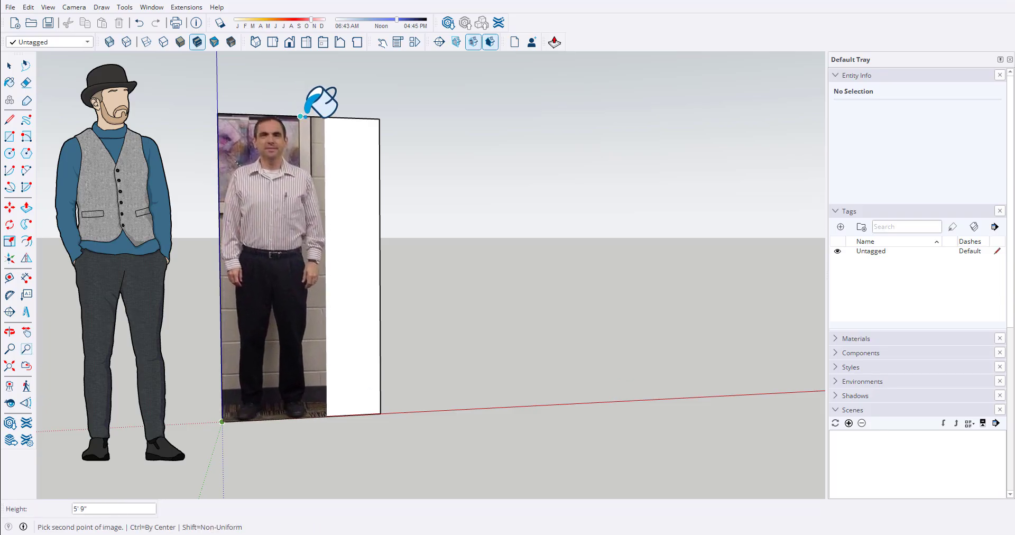
{"action": "left_click", "coordinate": [319, 128]}
{"action": "left_click", "coordinate": [370, 211]}
{"action": "middle_click_drag", "start_coordinate": [370, 211], "coordinate": [253, 72]}
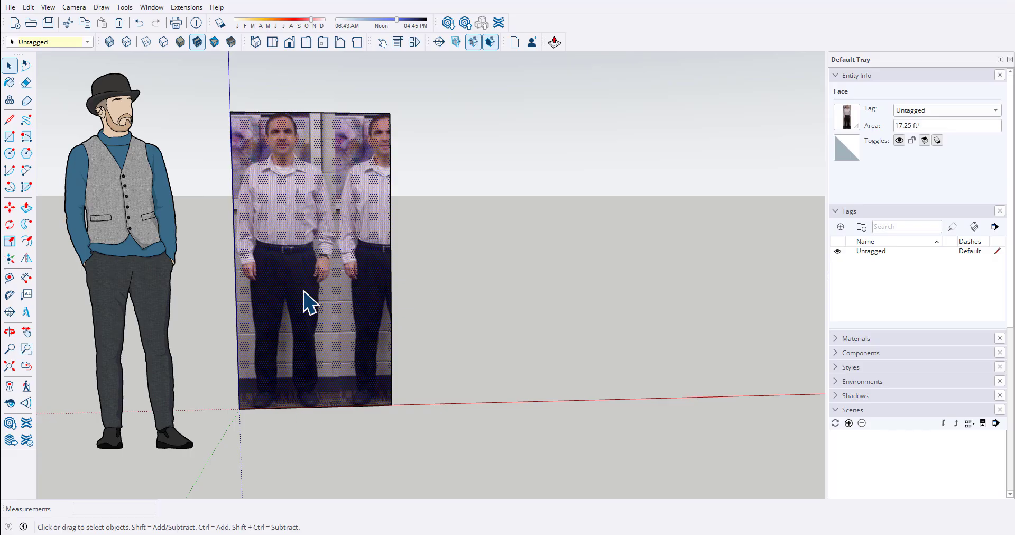
{"action": "left_click", "coordinate": [316, 419]}
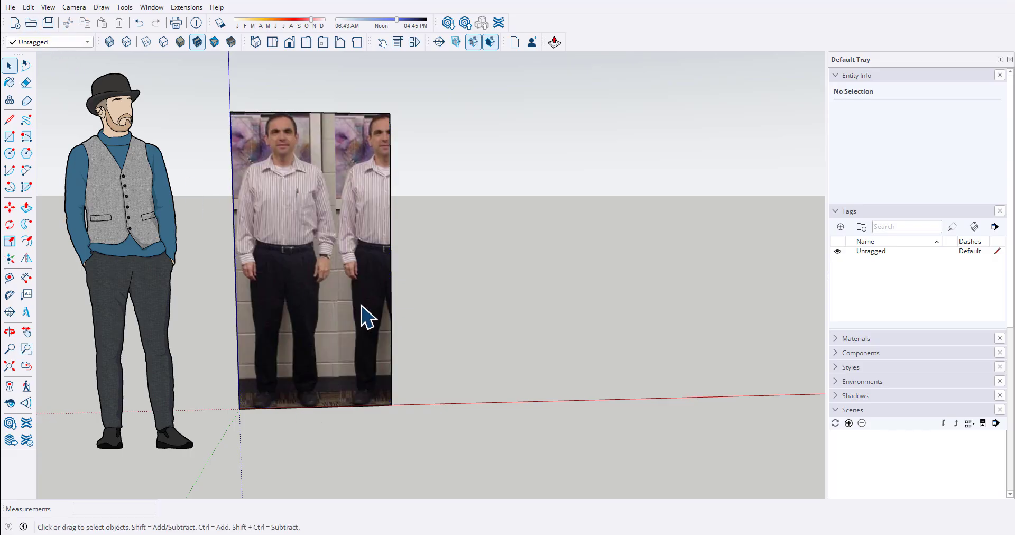
Step: Trace the first outline segments from the rectangle's upper edge at the crown down the head to just above the ear beside the wall frame
{"action": "scroll", "coordinate": [306, 129], "scroll_direction": "up", "scroll_amount": 4}
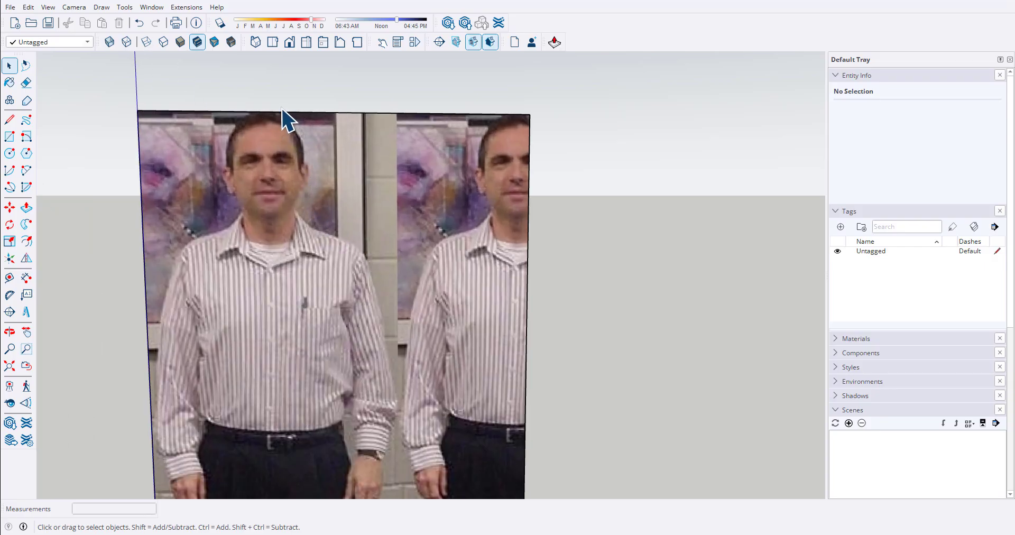
{"action": "key", "text": "l"}
{"action": "scroll", "coordinate": [274, 111], "scroll_direction": "up", "scroll_amount": 2}
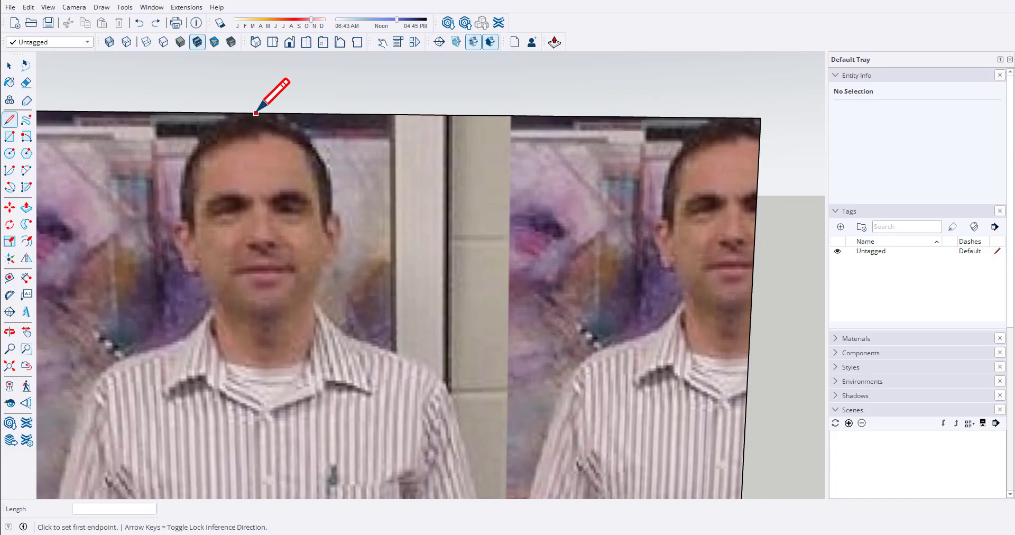
{"action": "left_click", "coordinate": [255, 113]}
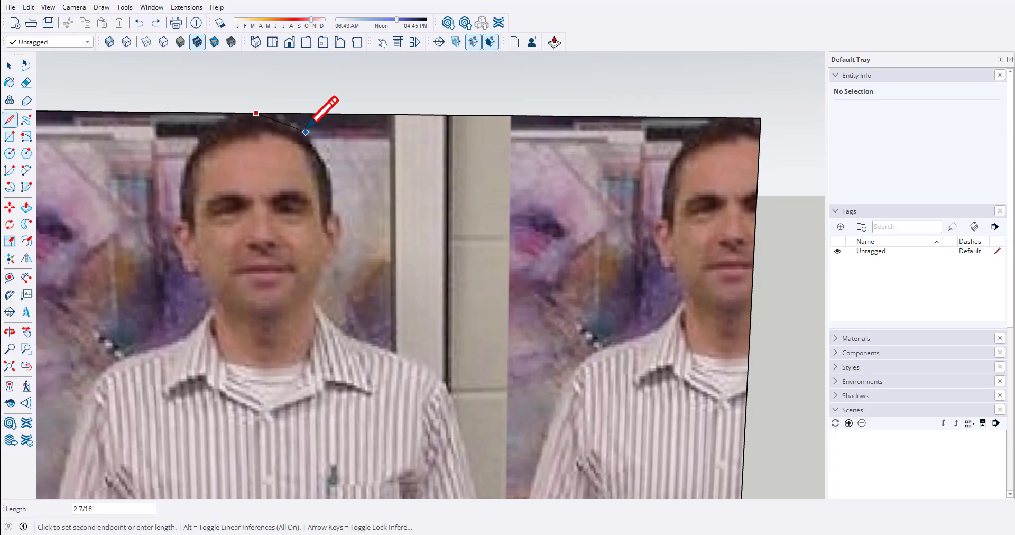
{"action": "left_click", "coordinate": [305, 133]}
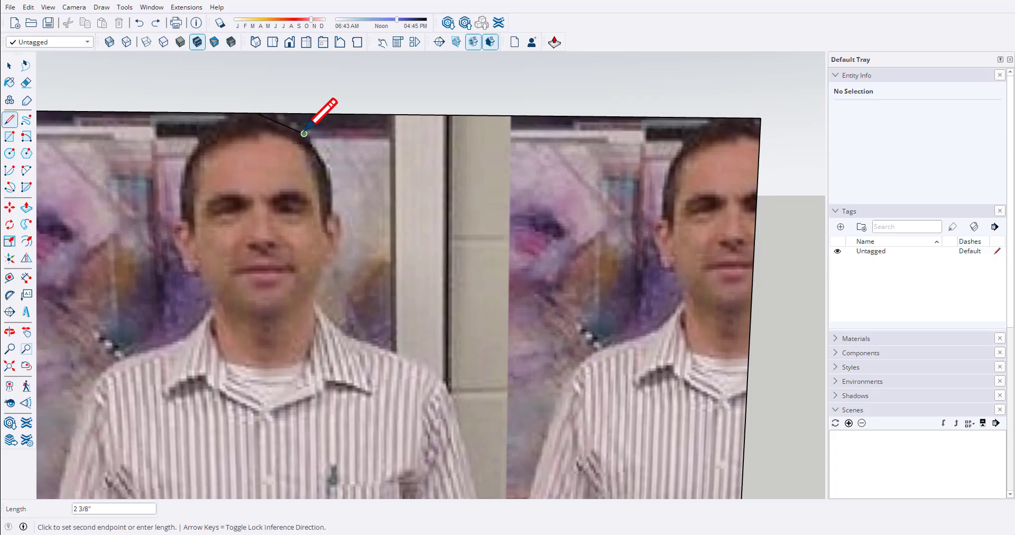
{"action": "left_click", "coordinate": [329, 175]}
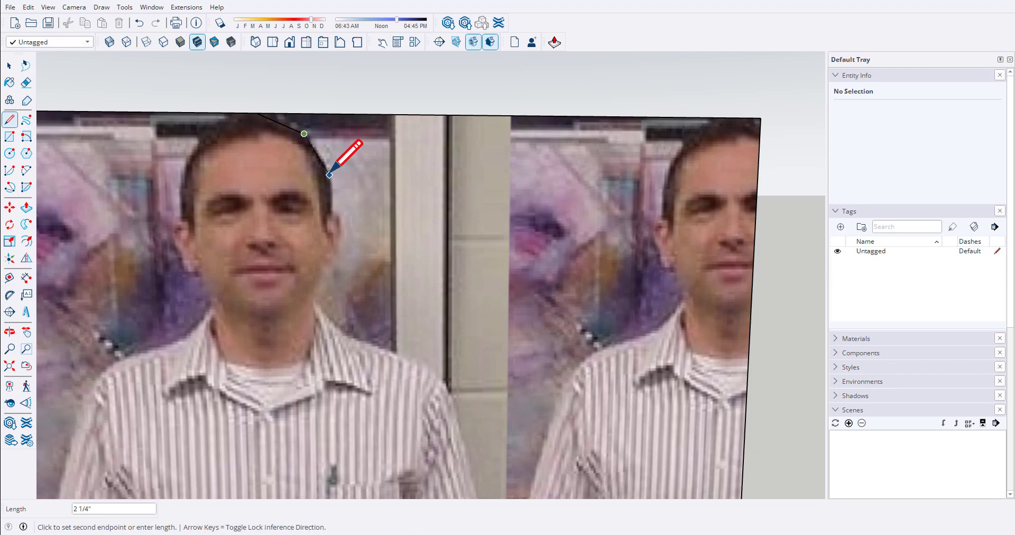
{"action": "left_click", "coordinate": [330, 212]}
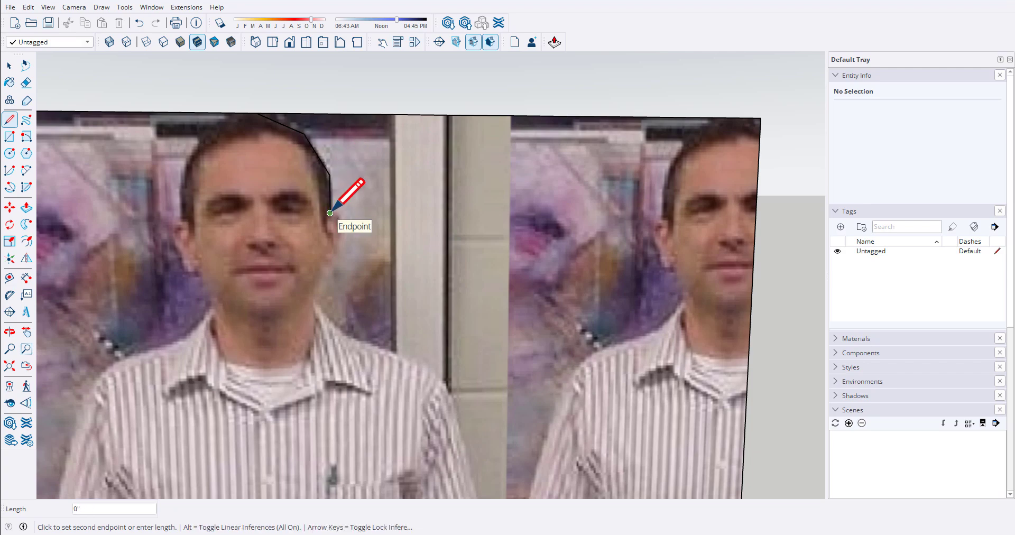
Step: Check the traced head edges with the photo texture switched off, and restore the textured display
{"action": "key", "text": "space"}
{"action": "left_click", "coordinate": [214, 43]}
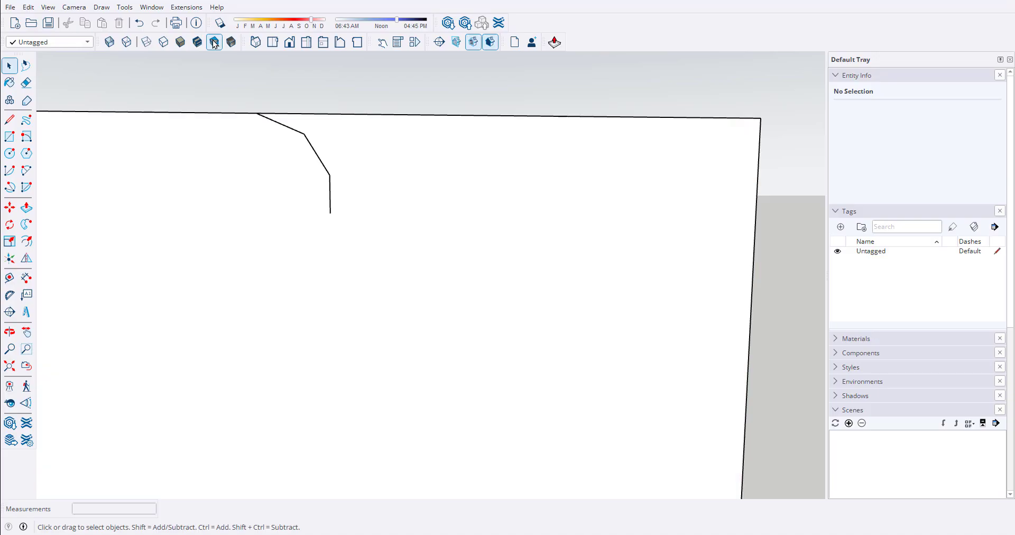
{"action": "left_click", "coordinate": [197, 42]}
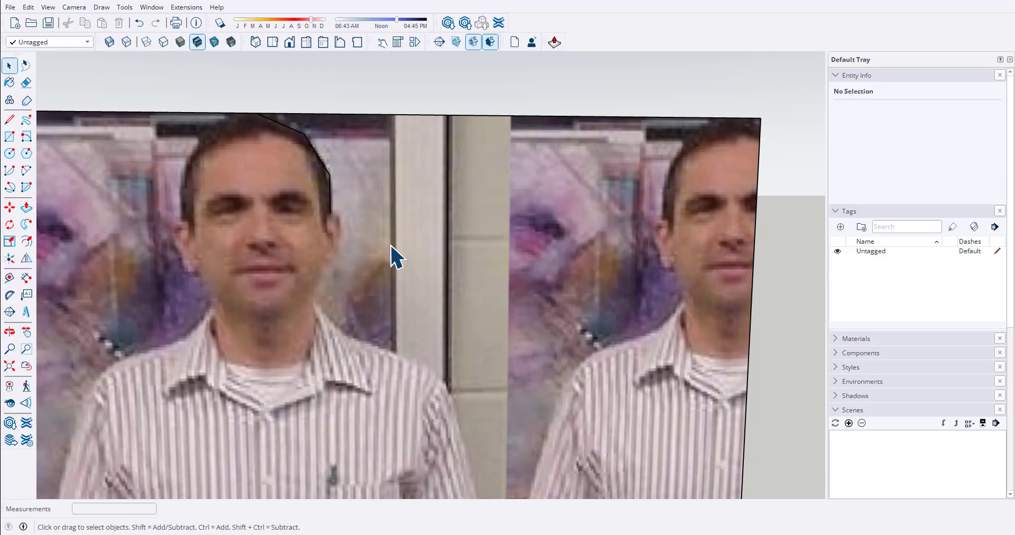
Step: Continue the outline from its open end across the top of the ear and down the ear's outer edge
{"action": "key", "text": "l"}
{"action": "left_click", "coordinate": [330, 213]}
{"action": "scroll", "coordinate": [333, 212], "scroll_direction": "up", "scroll_amount": 3}
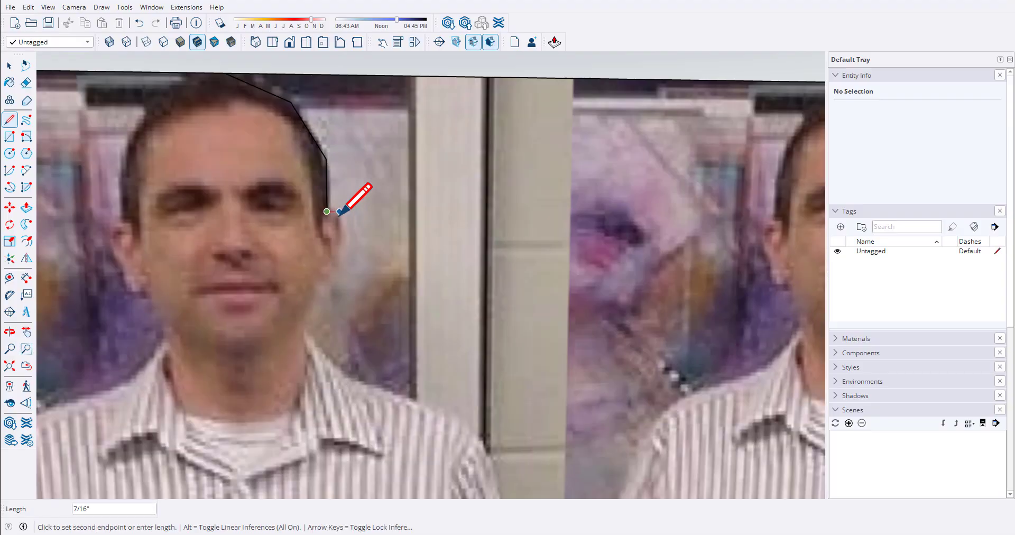
{"action": "scroll", "coordinate": [334, 212], "scroll_direction": "up", "scroll_amount": 2}
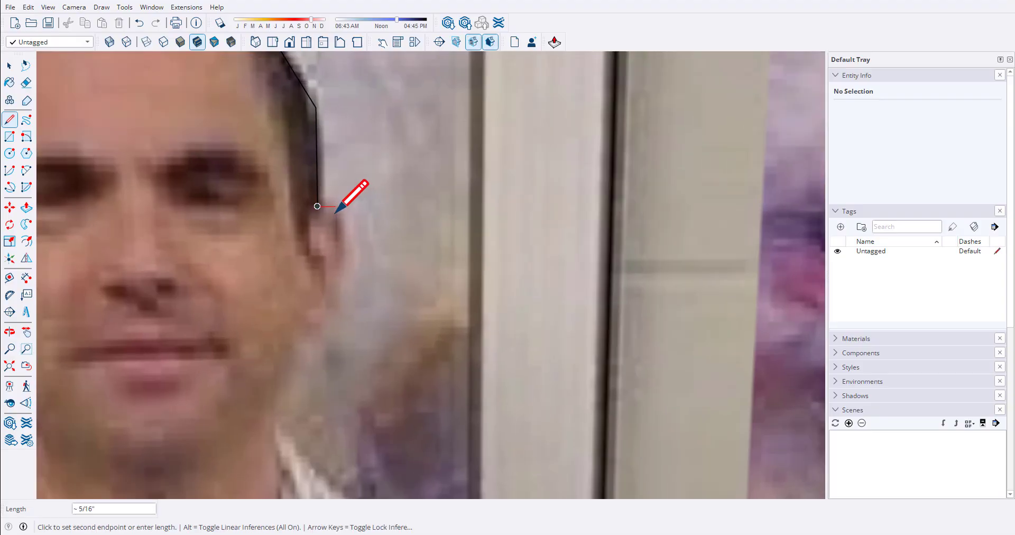
{"action": "left_click", "coordinate": [338, 206]}
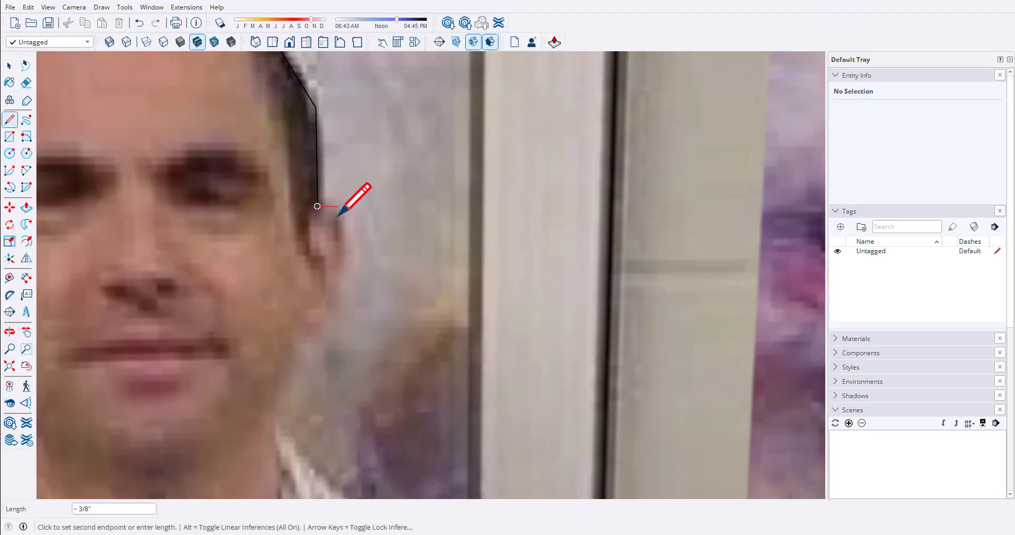
{"action": "scroll", "coordinate": [351, 247], "scroll_direction": "up", "scroll_amount": 1}
{"action": "scroll", "coordinate": [352, 250], "scroll_direction": "up", "scroll_amount": 1}
{"action": "left_click", "coordinate": [348, 251]}
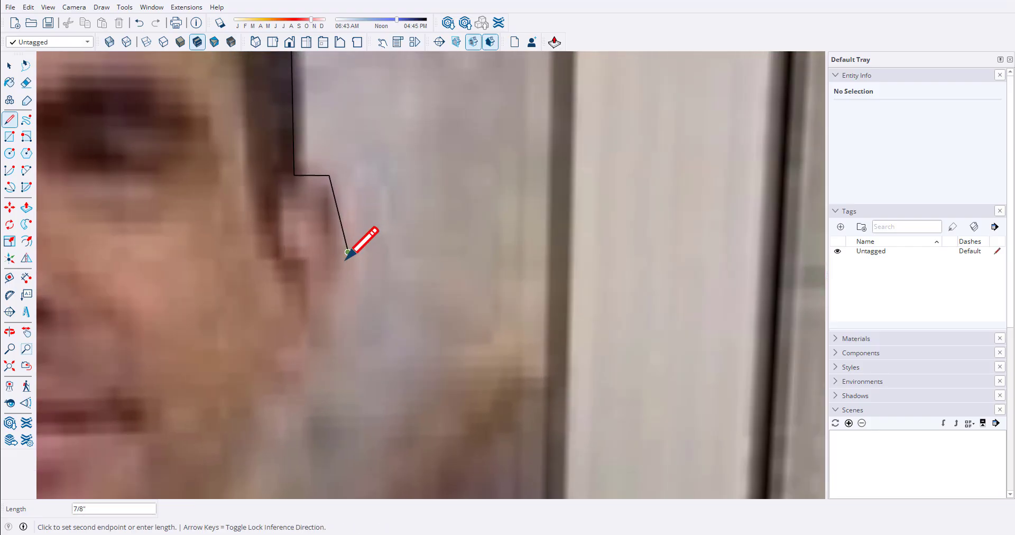
Step: Trace from the ear's outer edge past the lobe and down along the jaw
{"action": "left_click", "coordinate": [311, 334]}
{"action": "scroll", "coordinate": [320, 306], "scroll_direction": "down", "scroll_amount": 1}
{"action": "scroll", "coordinate": [340, 253], "scroll_direction": "down", "scroll_amount": 2}
{"action": "left_click", "coordinate": [316, 316]}
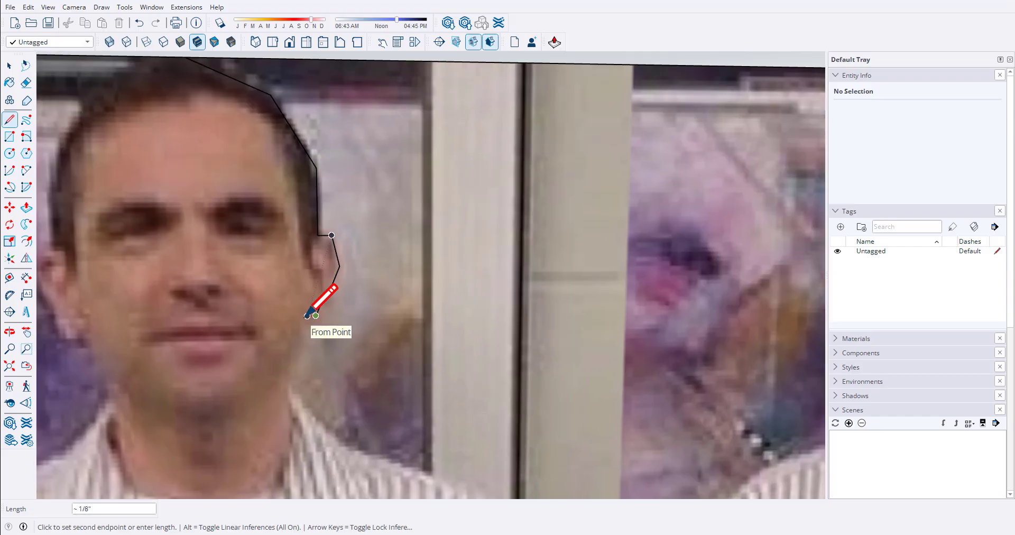
{"action": "left_click", "coordinate": [307, 316]}
{"action": "left_click", "coordinate": [289, 350]}
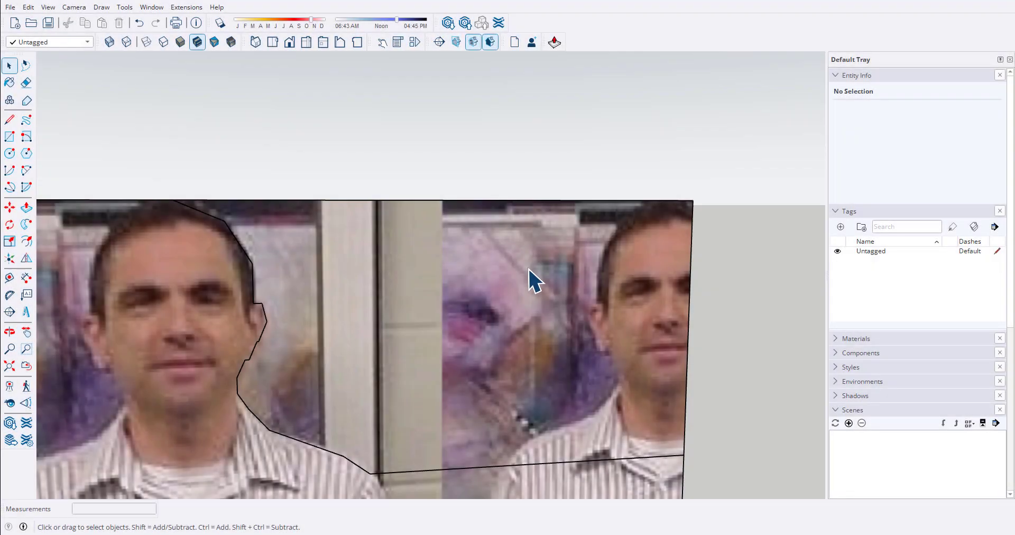
Step: Select the face beside the head and view it from the side to check whether the outline lies flat and closes
{"action": "left_click", "coordinate": [522, 271]}
{"action": "scroll", "coordinate": [503, 258], "scroll_direction": "down", "scroll_amount": 3}
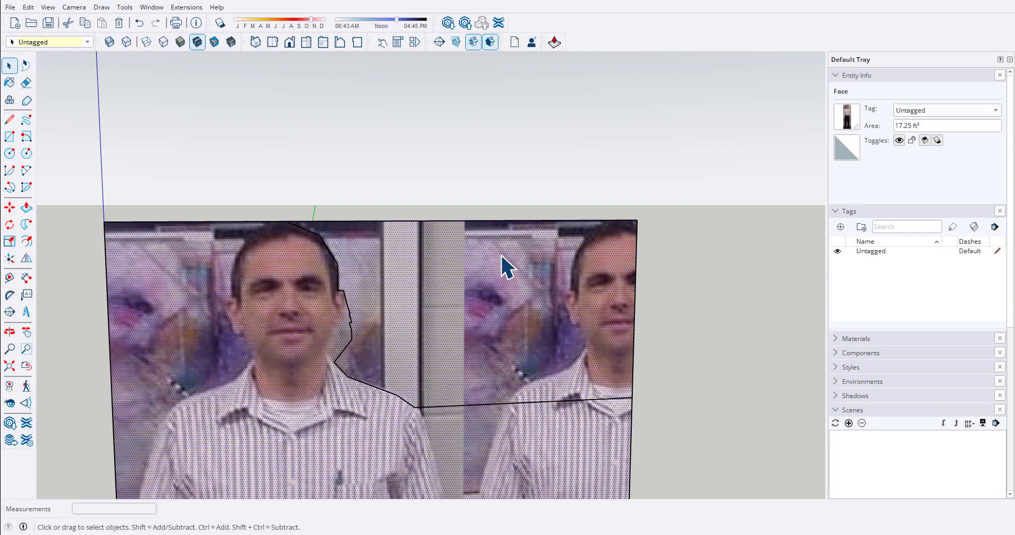
{"action": "scroll", "coordinate": [515, 274], "scroll_direction": "down", "scroll_amount": 2}
{"action": "key", "text": "o"}
{"action": "left_click_drag", "start_coordinate": [522, 281], "coordinate": [516, 315]}
{"action": "middle_click_drag", "start_coordinate": [516, 315], "coordinate": [705, 255]}
{"action": "scroll", "coordinate": [427, 319], "scroll_direction": "up", "scroll_amount": 5}
Step: Delete the stray edges around the jaw that stick out of the photo plane
{"action": "left_click_drag", "start_coordinate": [679, 243], "coordinate": [512, 342]}
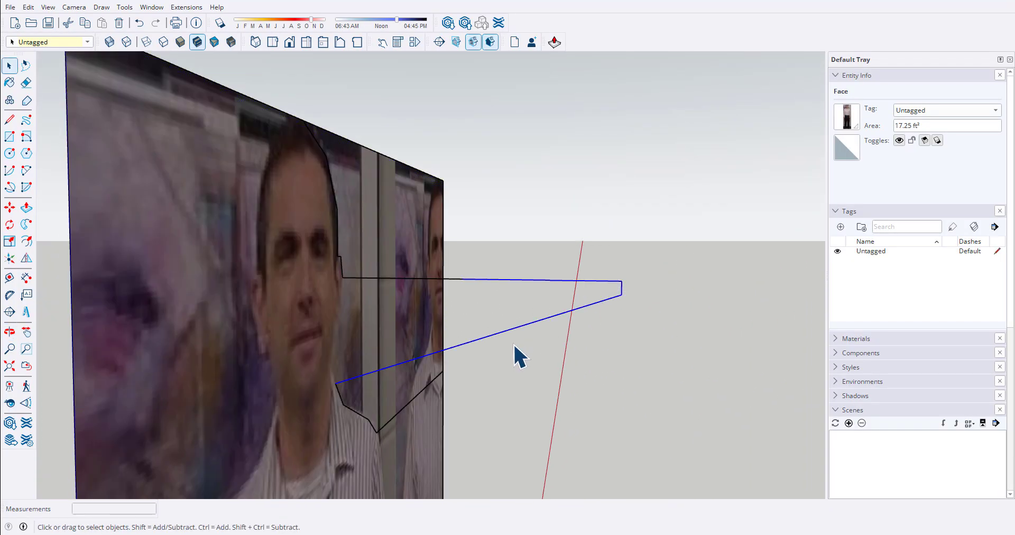
{"action": "key", "text": "Delete"}
{"action": "middle_click_drag", "start_coordinate": [512, 343], "coordinate": [309, 274]}
{"action": "left_click", "coordinate": [449, 294]}
{"action": "left_click", "coordinate": [446, 282]}
{"action": "key", "text": "Delete"}
Step: Retrace the outline on the photo face from the ear's outer edge down past the lobe
{"action": "scroll", "coordinate": [309, 275], "scroll_direction": "up", "scroll_amount": 3}
{"action": "scroll", "coordinate": [330, 281], "scroll_direction": "up", "scroll_amount": 3}
{"action": "key", "text": "l"}
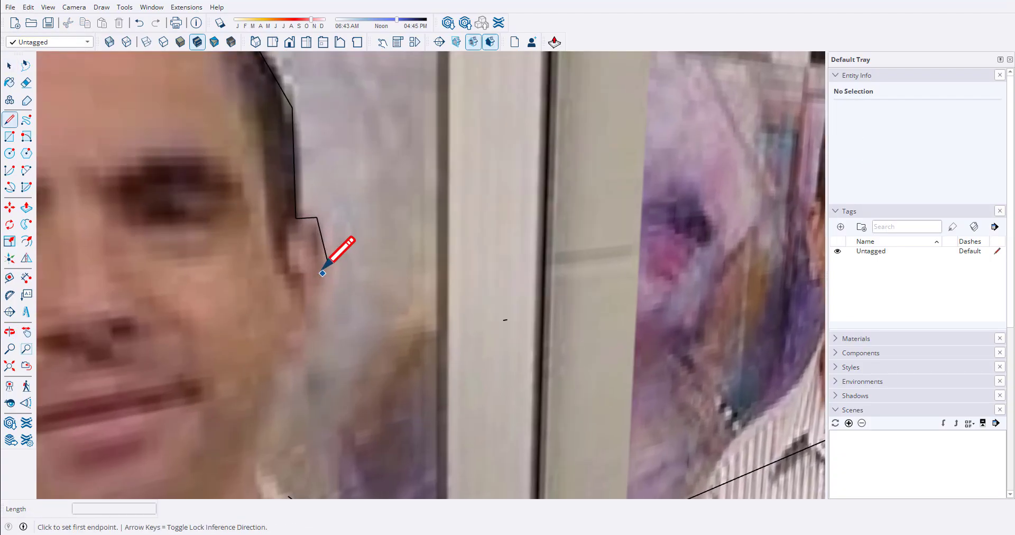
{"action": "left_click", "coordinate": [328, 264]}
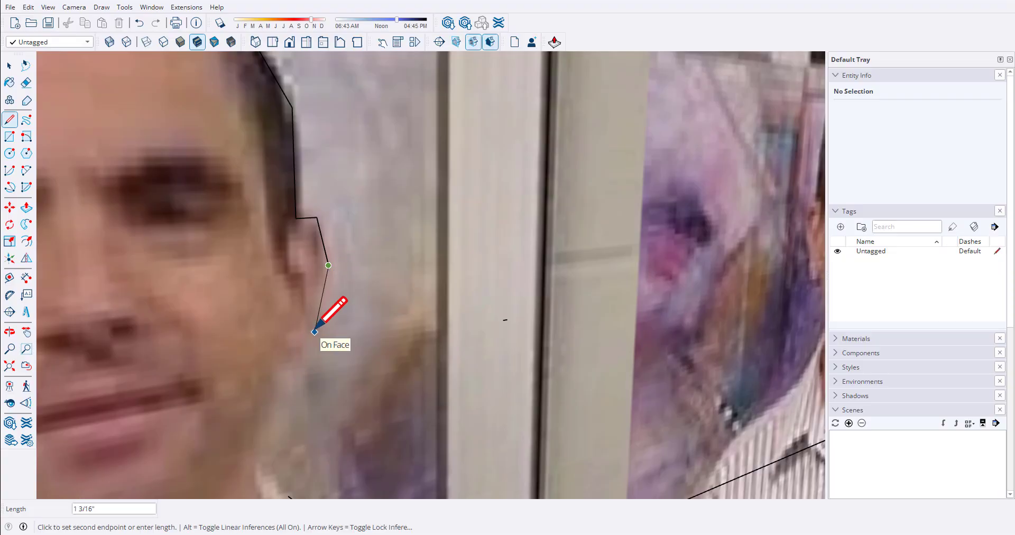
{"action": "left_click", "coordinate": [315, 331]}
{"action": "left_click", "coordinate": [292, 374]}
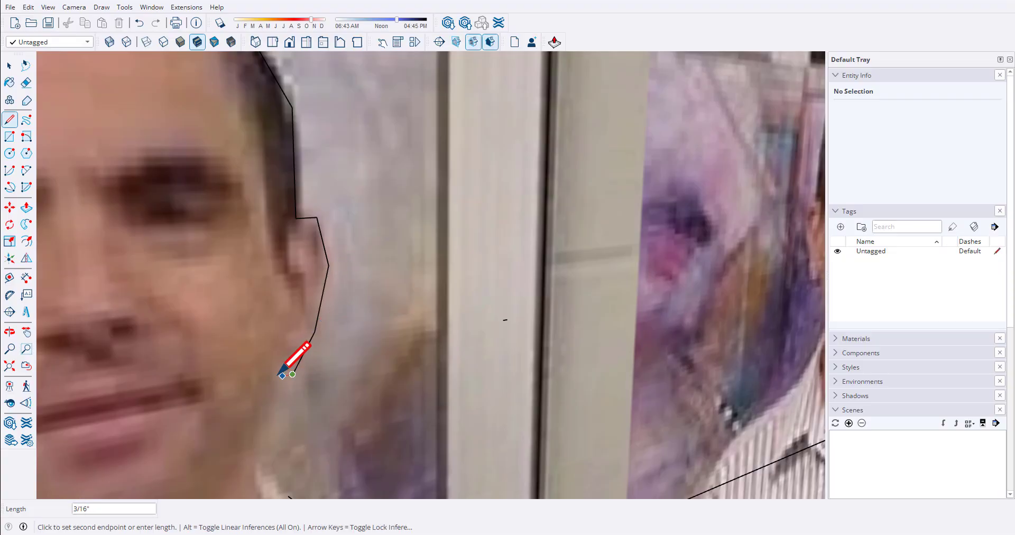
Step: Trace the jaw and neck and join the outline to the open end of the shoulder line
{"action": "scroll", "coordinate": [275, 378], "scroll_direction": "down", "scroll_amount": 5}
{"action": "scroll", "coordinate": [274, 377], "scroll_direction": "up", "scroll_amount": 3}
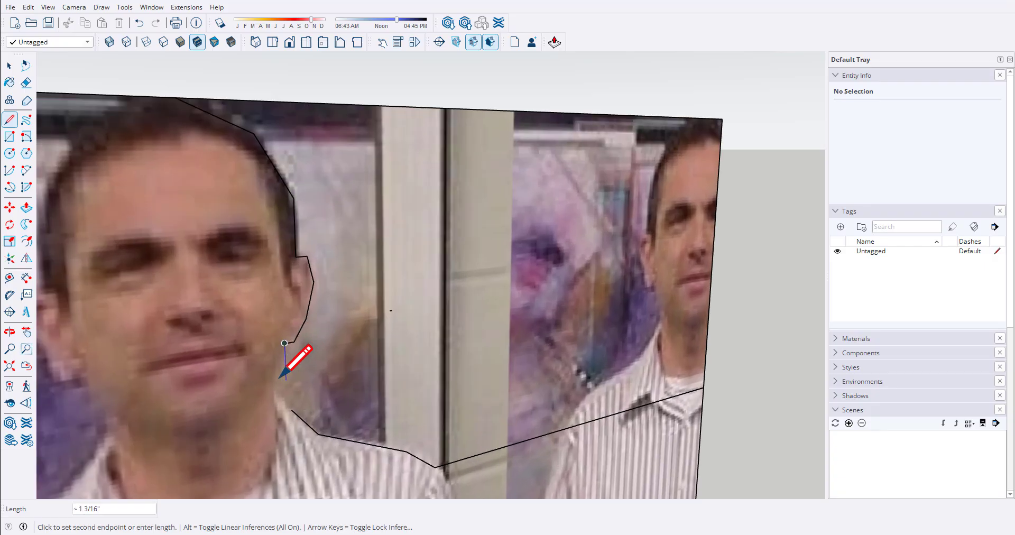
{"action": "scroll", "coordinate": [283, 355], "scroll_direction": "up", "scroll_amount": 2}
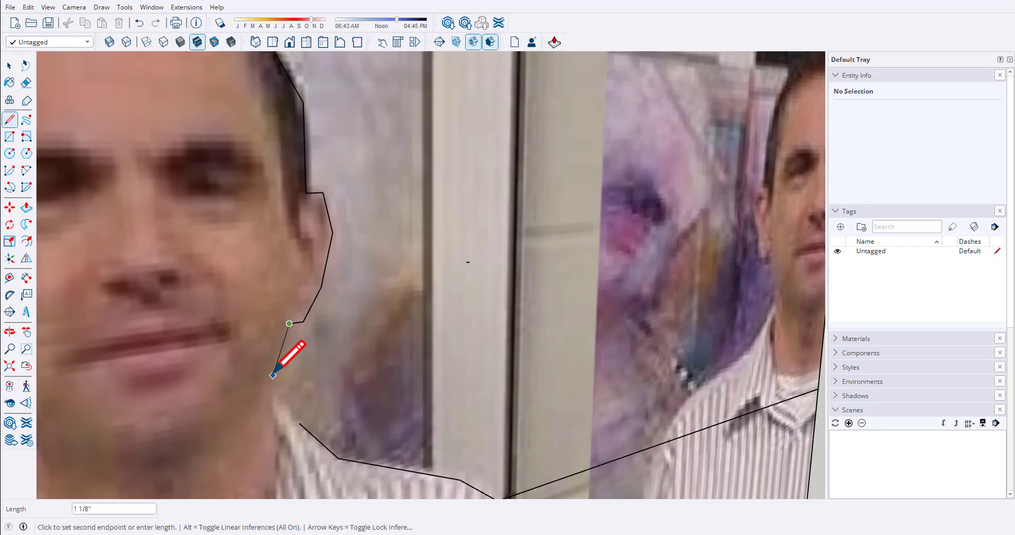
{"action": "left_click", "coordinate": [273, 394]}
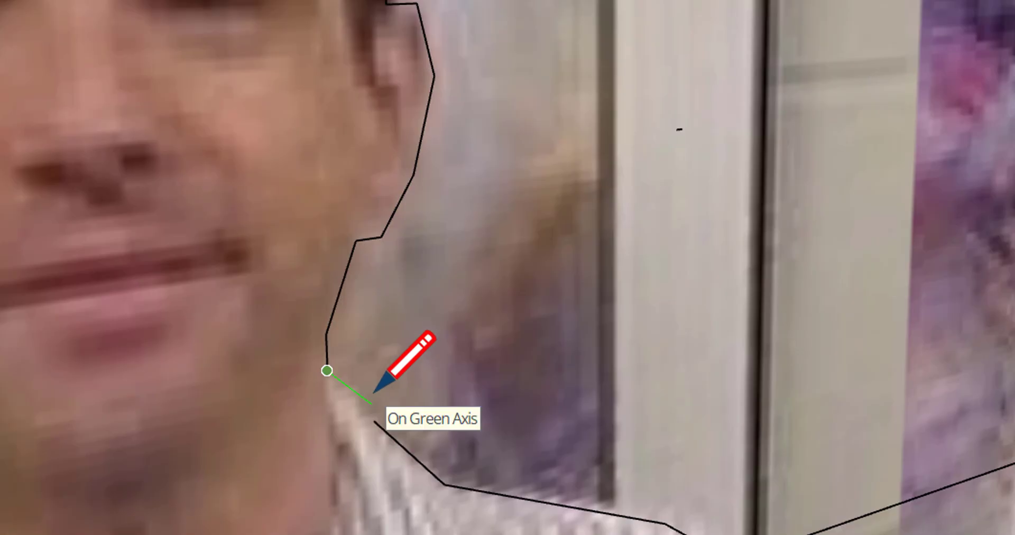
{"action": "left_click", "coordinate": [374, 420]}
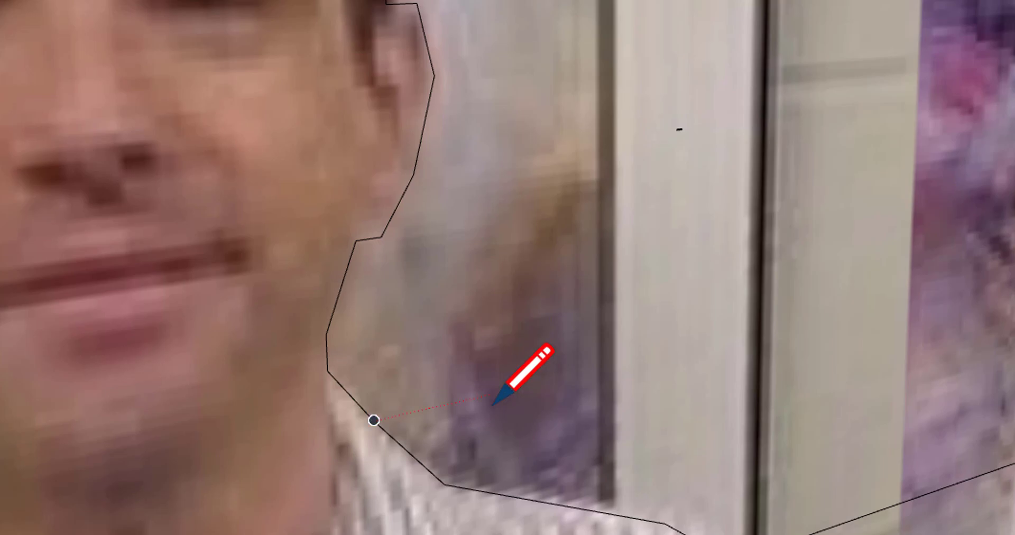
{"action": "key", "text": "space"}
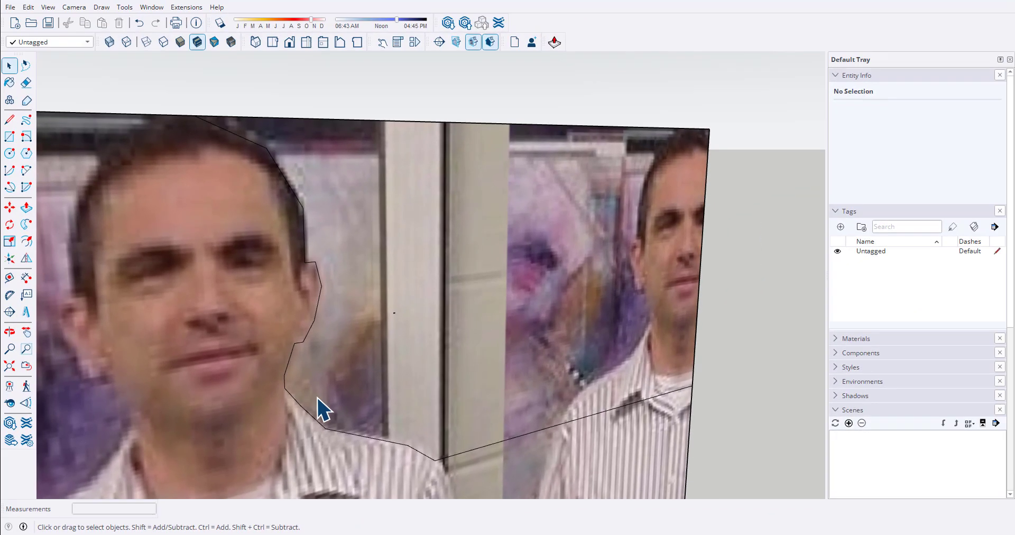
Step: Delete the background face beside the head, above the shoulder line and its extension to the rectangle's edge
{"action": "scroll", "coordinate": [317, 398], "scroll_direction": "up", "scroll_amount": 2}
{"action": "scroll", "coordinate": [136, 276], "scroll_direction": "down", "scroll_amount": 5}
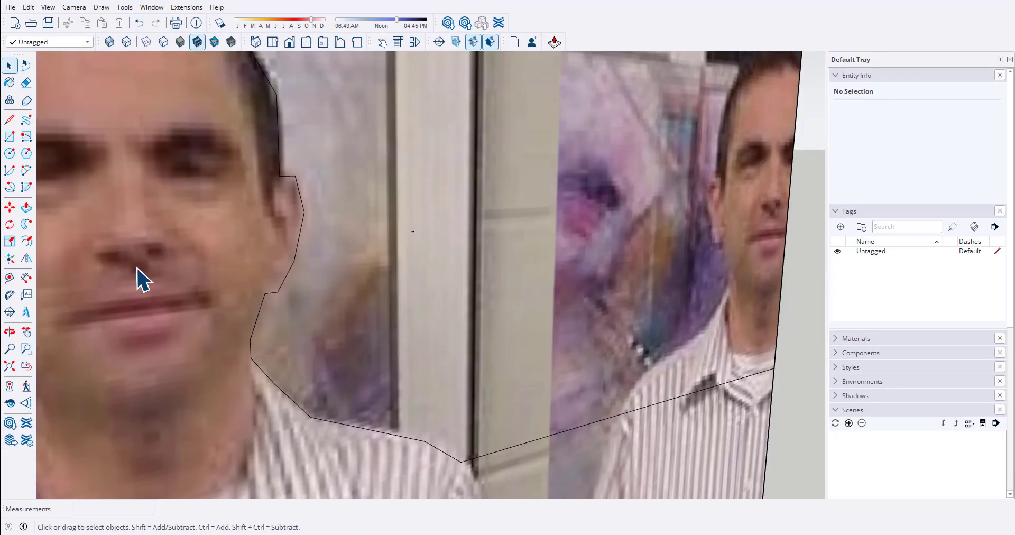
{"action": "mouse_move", "coordinate": [294, 227]}
{"action": "middle_mouse_down"}
{"action": "mouse_move", "coordinate": [293, 246]}
{"action": "mouse_move", "coordinate": [351, 207]}
{"action": "middle_mouse_up"}
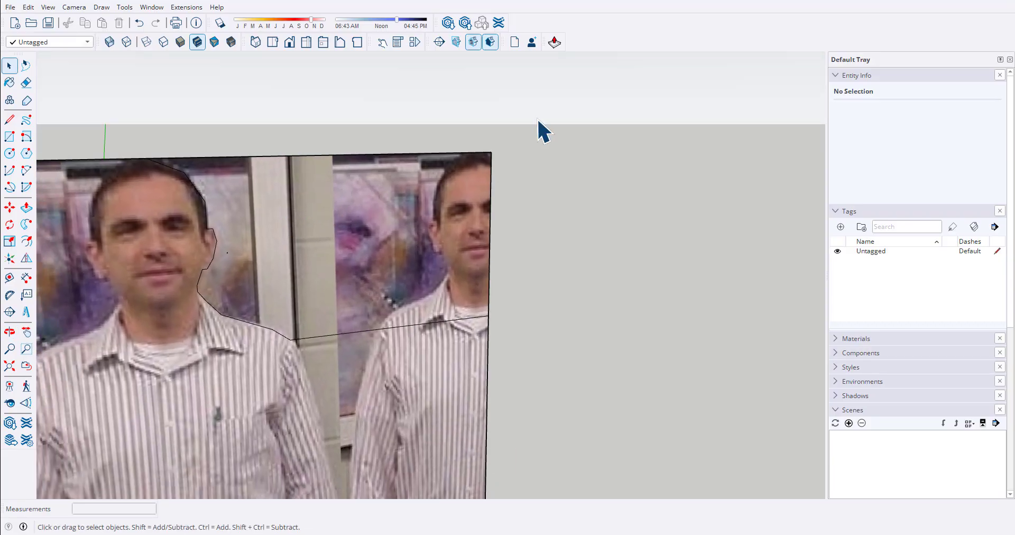
{"action": "left_click_drag", "start_coordinate": [456, 186], "coordinate": [455, 199]}
{"action": "key", "text": "Delete"}
{"action": "middle_click_drag", "start_coordinate": [455, 199], "coordinate": [202, 155]}
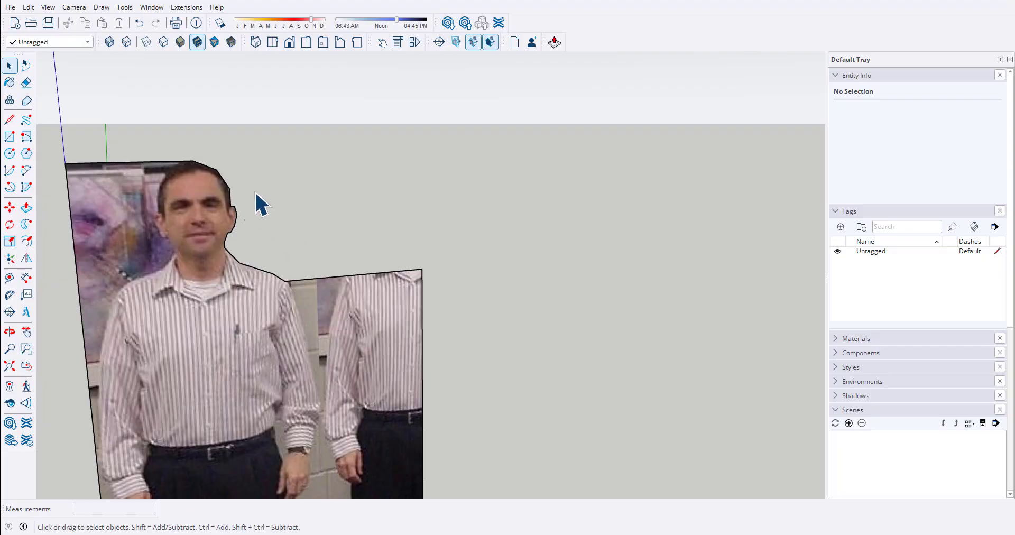
Step: Show the fully traced figure without its texture and examine the outlines between the legs and beside the arms
{"action": "scroll", "coordinate": [136, 294], "scroll_direction": "down", "scroll_amount": 3}
{"action": "middle_click_drag", "start_coordinate": [158, 220], "coordinate": [196, 201]}
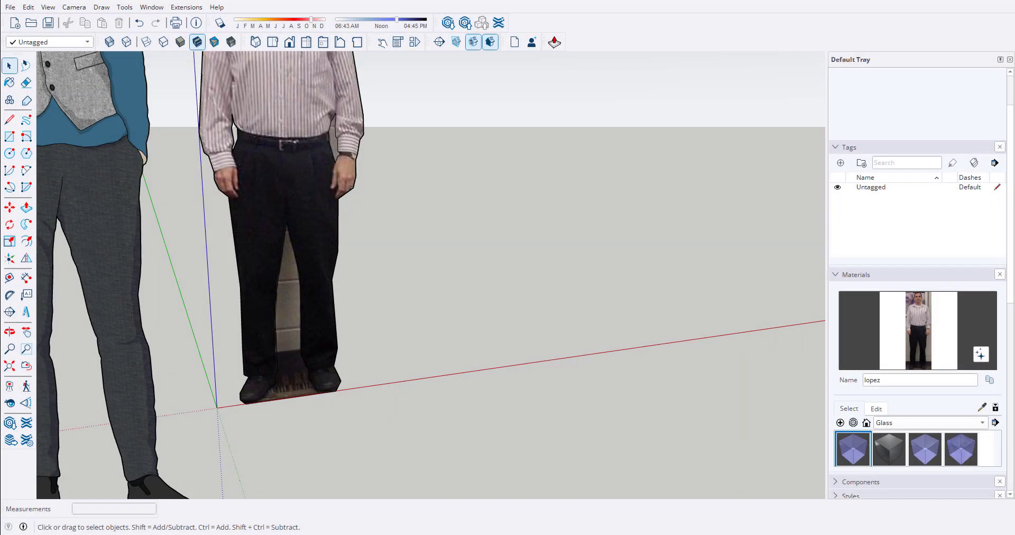
{"action": "scroll", "coordinate": [291, 405], "scroll_direction": "up", "scroll_amount": 2}
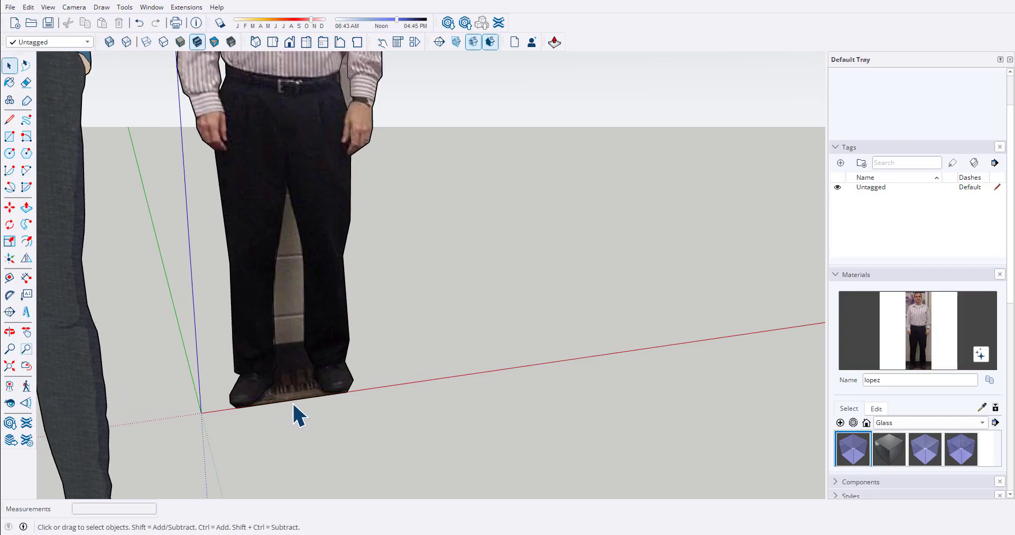
{"action": "left_click", "coordinate": [215, 45]}
{"action": "scroll", "coordinate": [335, 294], "scroll_direction": "down", "scroll_amount": 3}
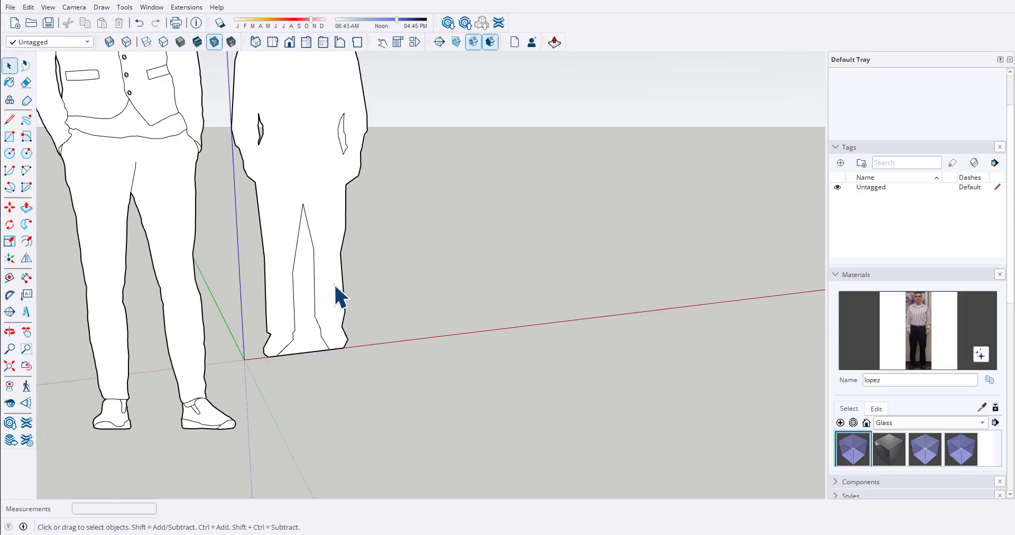
{"action": "scroll", "coordinate": [347, 204], "scroll_direction": "up", "scroll_amount": 3}
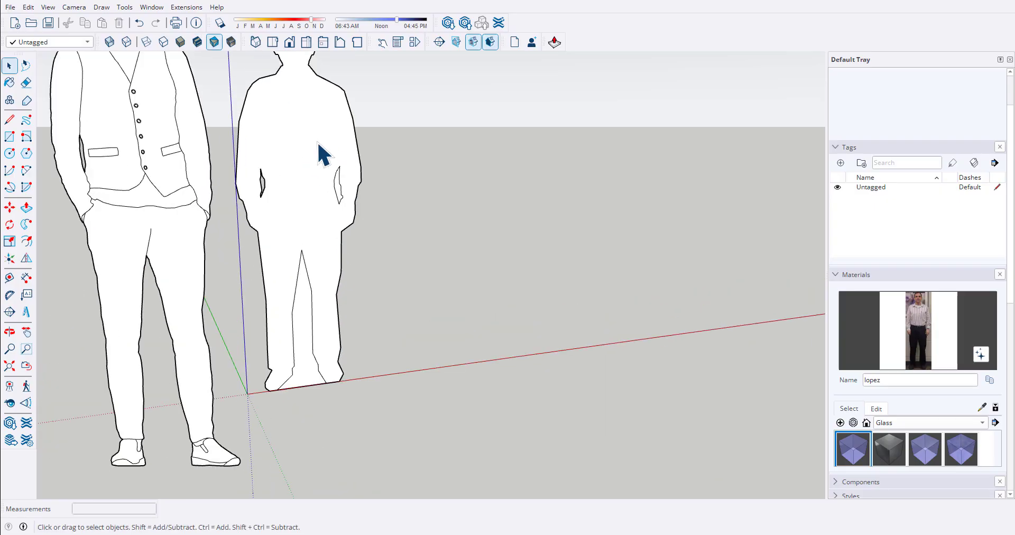
Step: Restore the textured display and delete the background face and its ground edge between the legs
{"action": "left_click", "coordinate": [197, 42]}
{"action": "scroll", "coordinate": [297, 395], "scroll_direction": "up", "scroll_amount": 2}
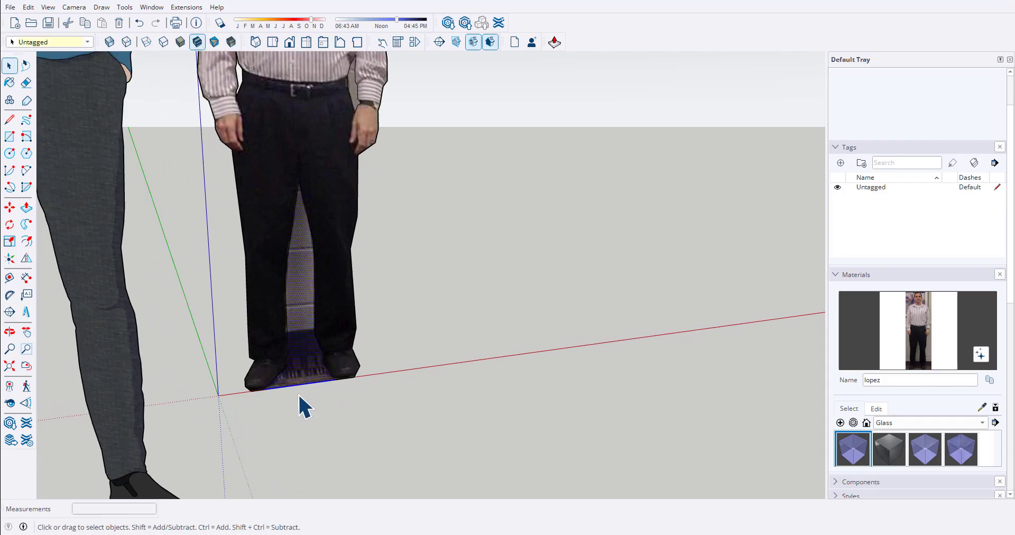
{"action": "scroll", "coordinate": [294, 407], "scroll_direction": "down", "scroll_amount": 3}
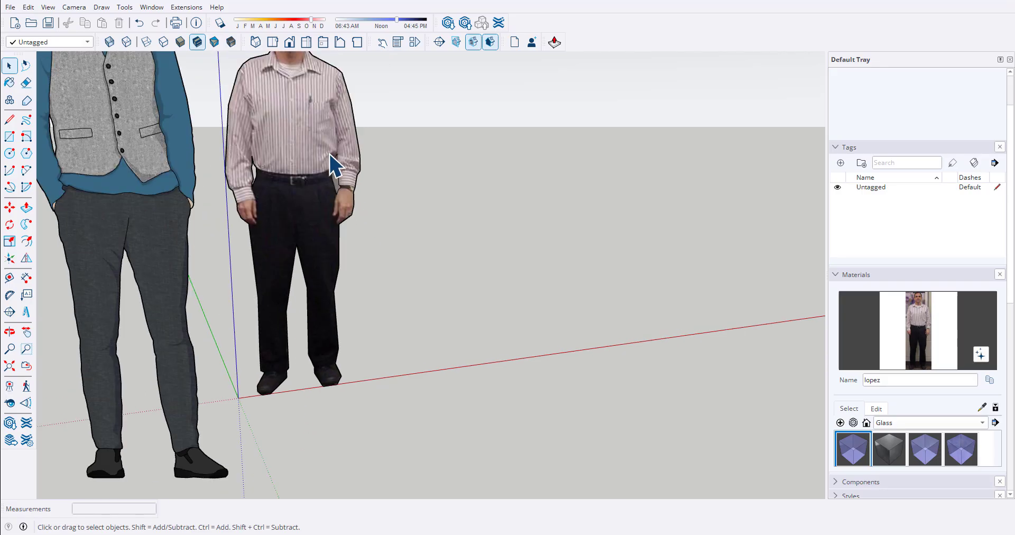
Step: Delete the remaining background face enclosed between the waist and the forearm with the wristwatch
{"action": "scroll", "coordinate": [331, 159], "scroll_direction": "up", "scroll_amount": 5}
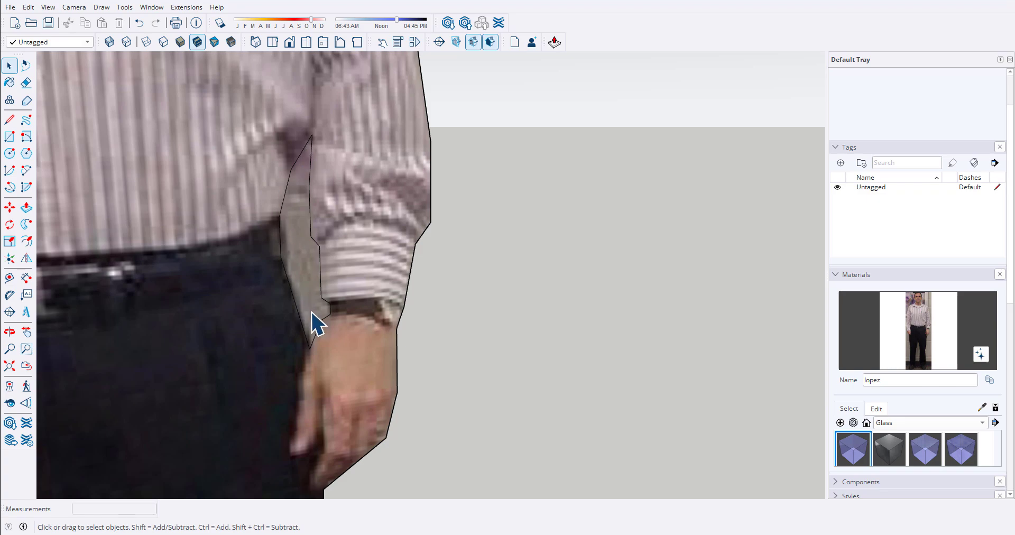
{"action": "left_click", "coordinate": [301, 272]}
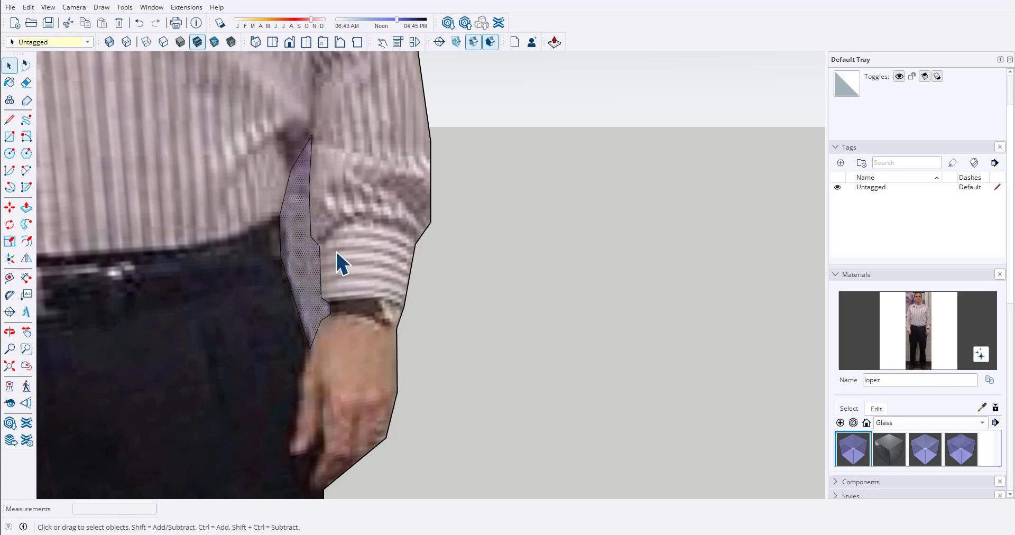
{"action": "key", "text": "Delete"}
{"action": "scroll", "coordinate": [345, 220], "scroll_direction": "down", "scroll_amount": 4}
{"action": "middle_click_drag", "start_coordinate": [347, 219], "coordinate": [363, 189]}
{"action": "scroll", "coordinate": [312, 259], "scroll_direction": "down", "scroll_amount": 3}
{"action": "middle_click_drag", "start_coordinate": [233, 276], "coordinate": [204, 261]}
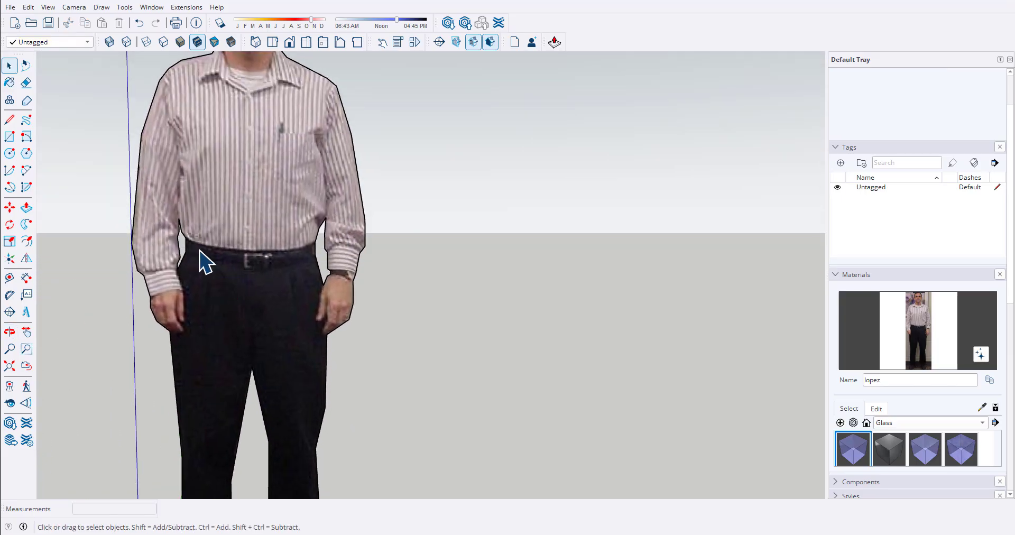
{"action": "scroll", "coordinate": [271, 261], "scroll_direction": "down", "scroll_amount": 3}
{"action": "middle_click_drag", "start_coordinate": [294, 414], "coordinate": [342, 417]}
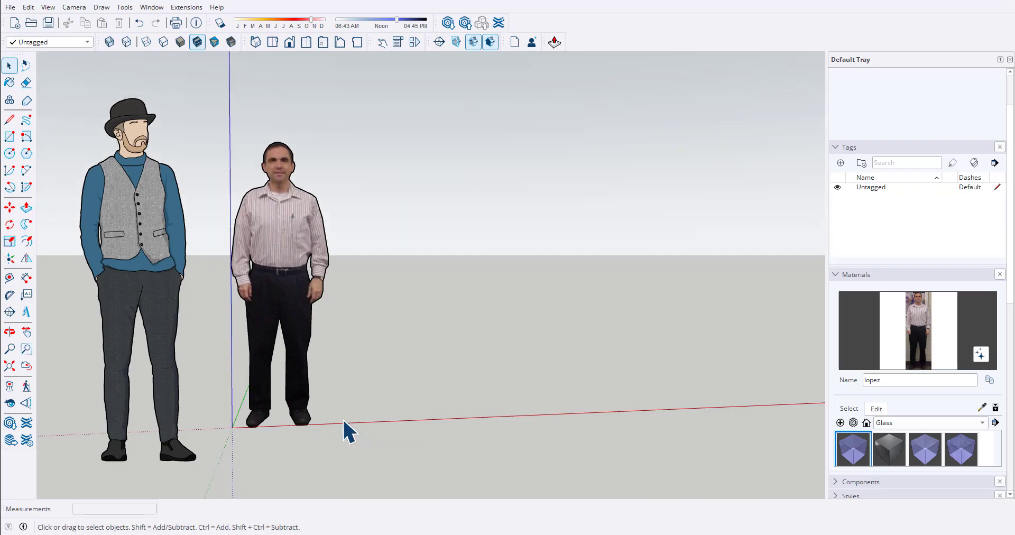
Step: Delete the default scale figure standing beside the photo cutout
{"action": "left_click", "coordinate": [164, 309]}
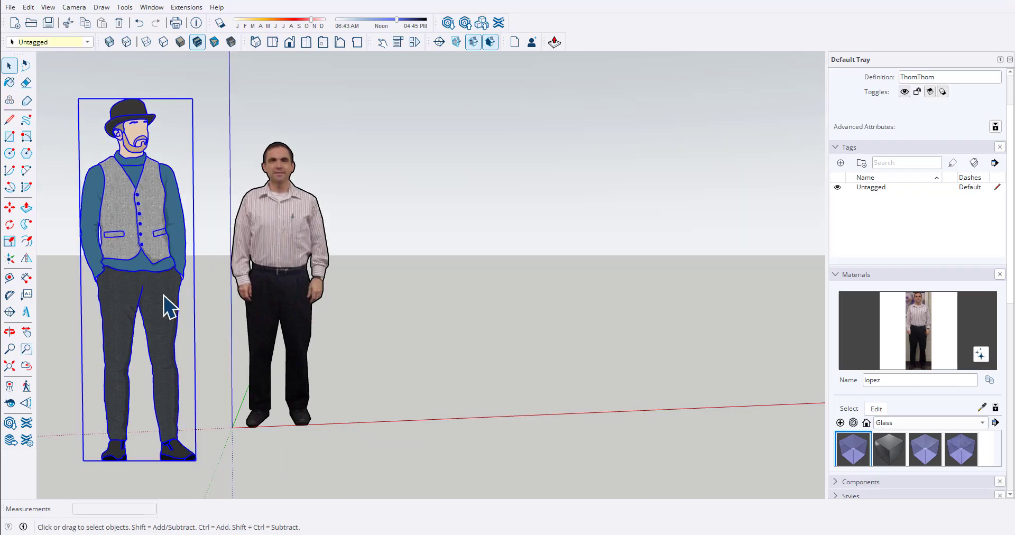
{"action": "key", "text": "Delete"}
{"action": "middle_click_drag", "start_coordinate": [283, 275], "coordinate": [346, 347]}
{"action": "middle_click_drag", "start_coordinate": [270, 162], "coordinate": [253, 170]}
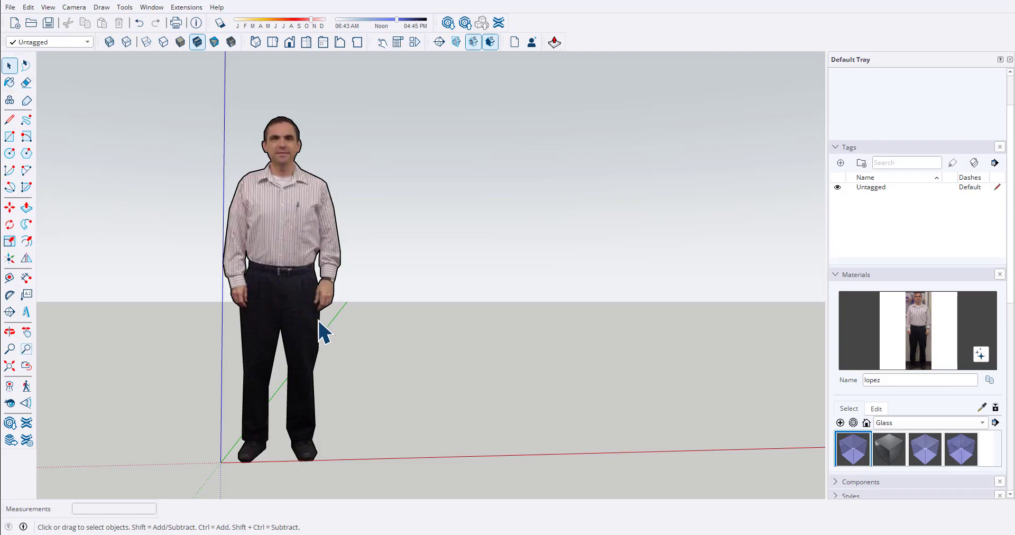
Step: Purge unused items and save the model as non-photo-me-jal in the Assignments > Module 9 folder
{"action": "left_click", "coordinate": [10, 8]}
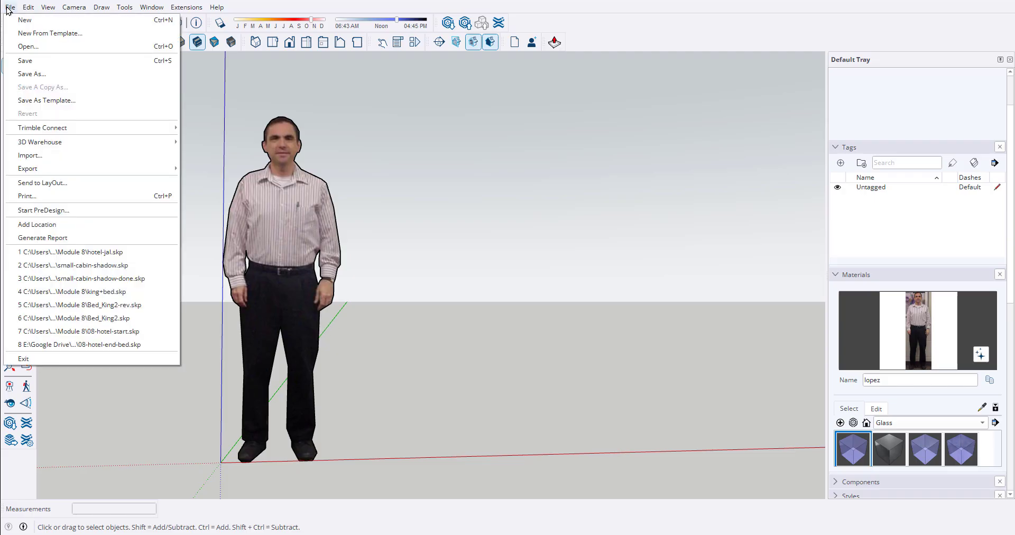
{"action": "left_click", "coordinate": [30, 74]}
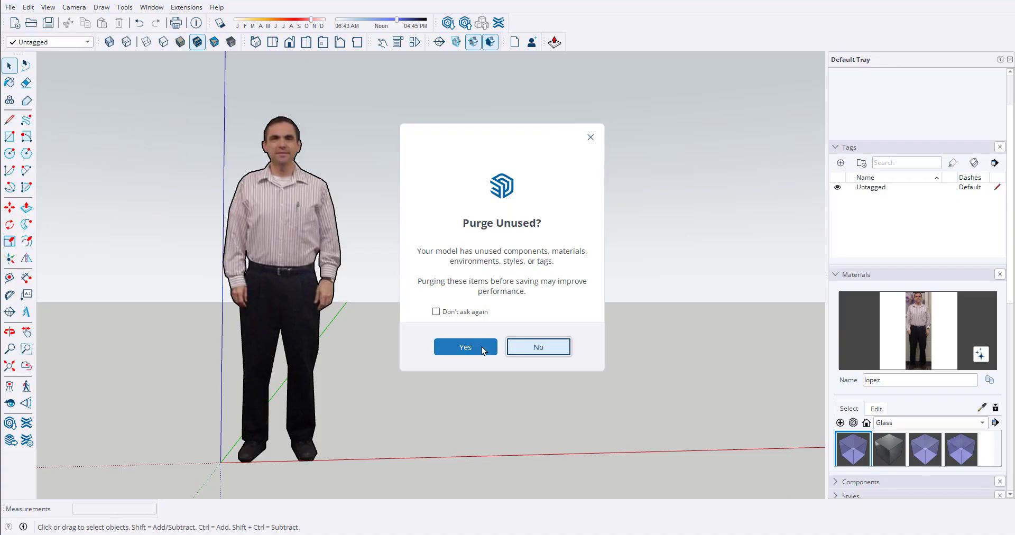
{"action": "left_click", "coordinate": [482, 349]}
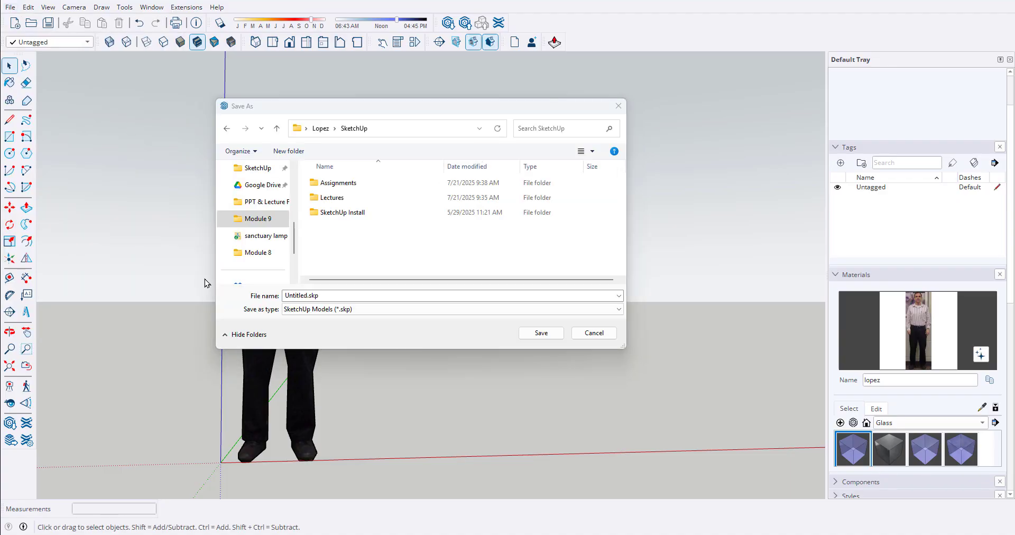
{"action": "double_click", "coordinate": [349, 185]}
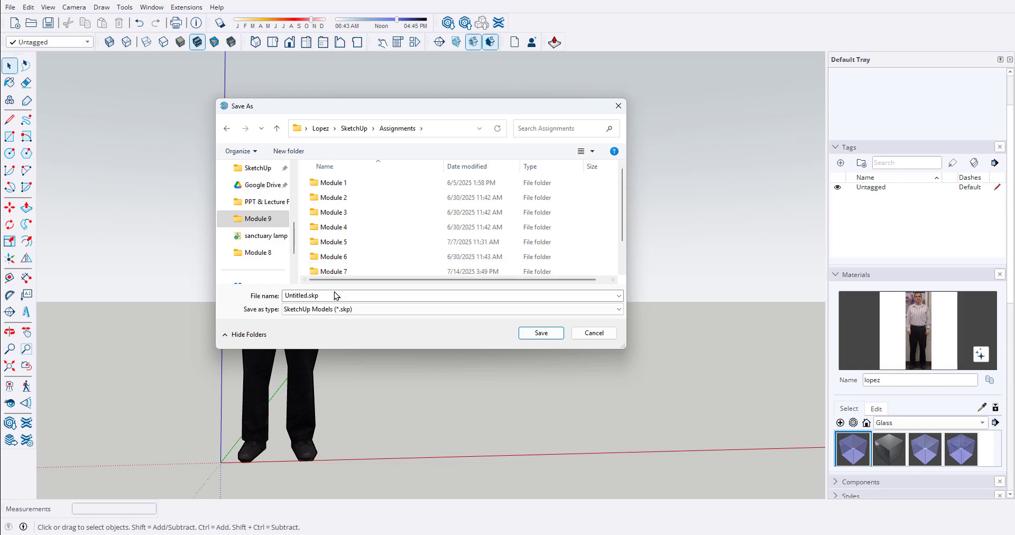
{"action": "scroll", "coordinate": [383, 243], "scroll_direction": "down", "scroll_amount": 3}
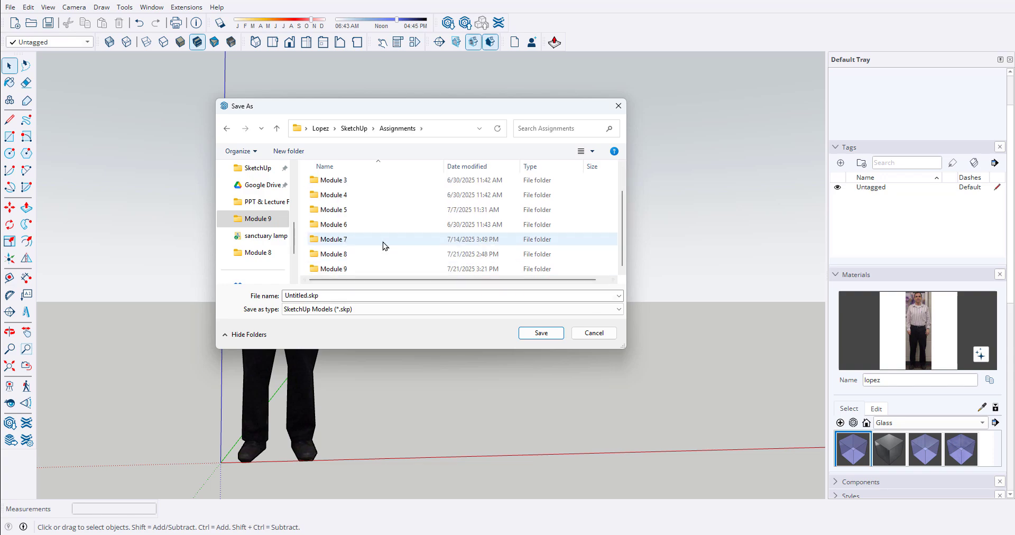
{"action": "double_click", "coordinate": [341, 267]}
{"action": "left_click", "coordinate": [301, 276]}
{"action": "key", "text": "BackSpace"}
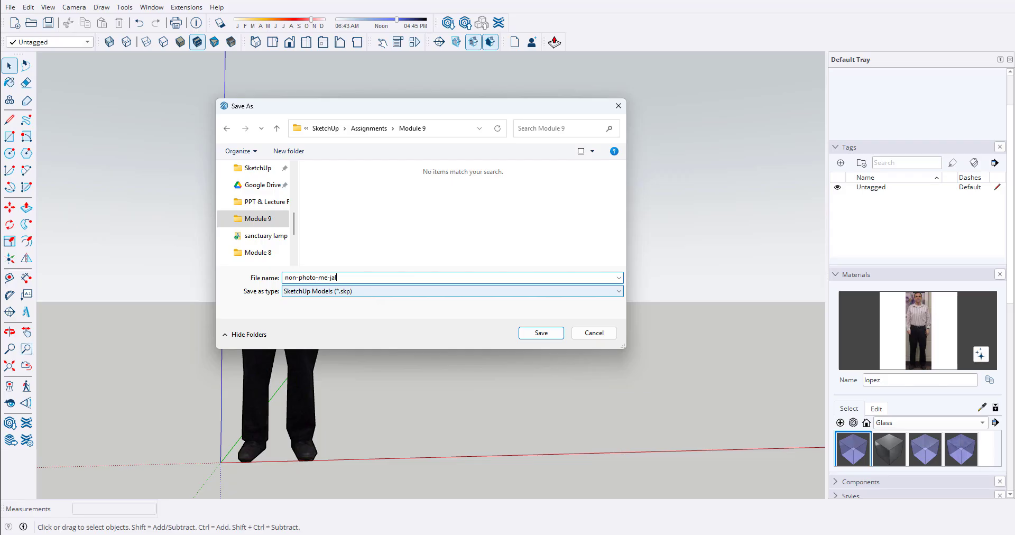
{"action": "left_click", "coordinate": [547, 335]}
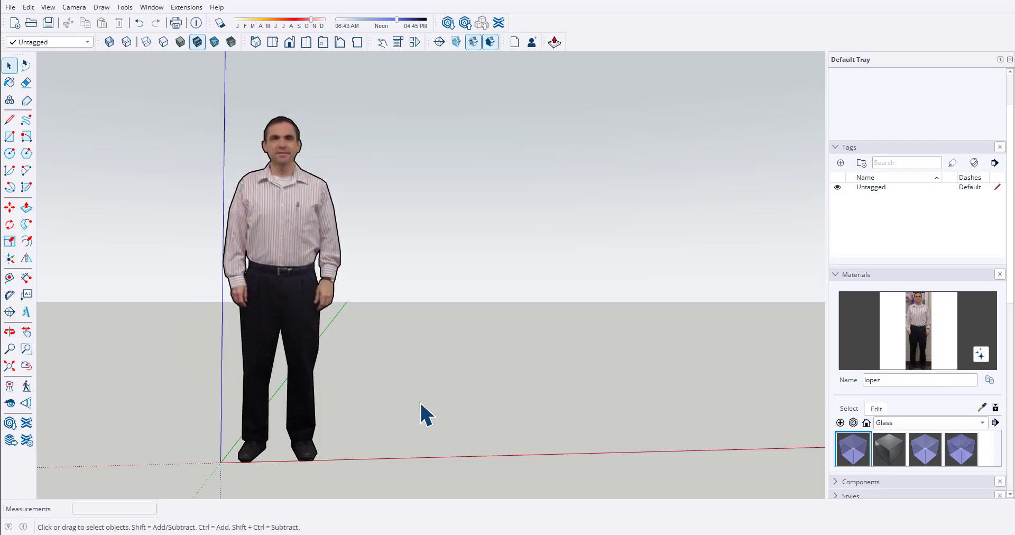
Step: Save the model under the new name photo-me-jal.skp in the same Module 9 folder
{"action": "left_click", "coordinate": [12, 8]}
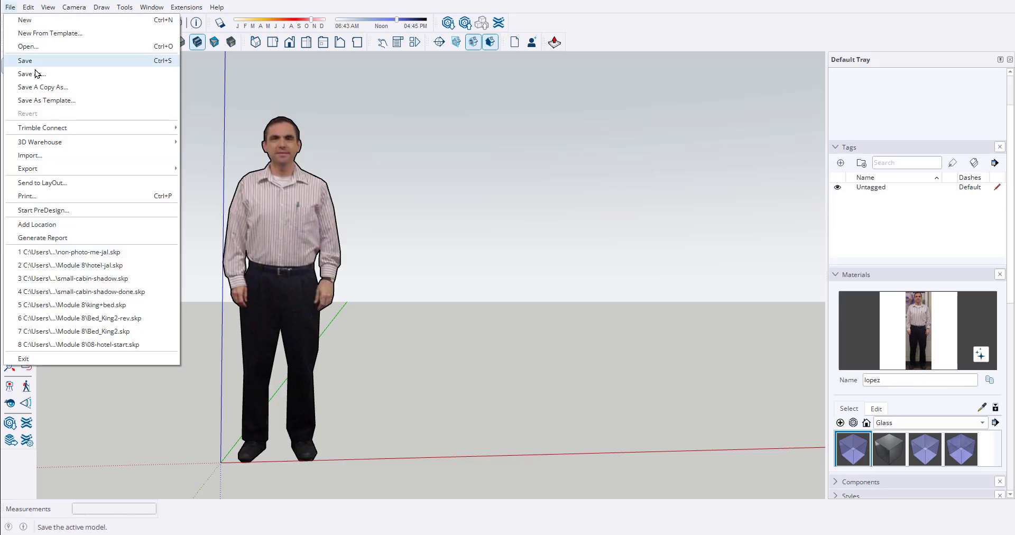
{"action": "left_click", "coordinate": [36, 74]}
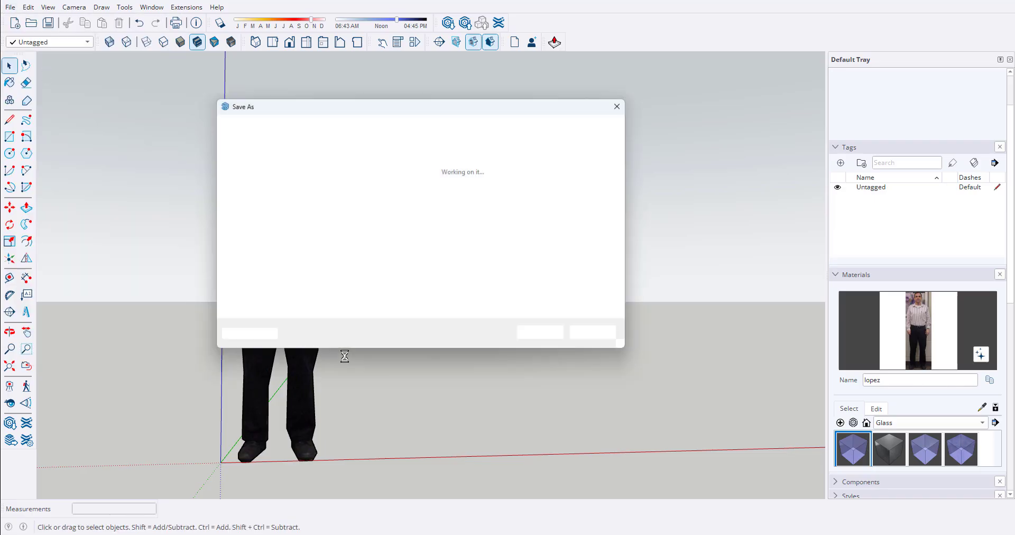
{"action": "left_click", "coordinate": [299, 277]}
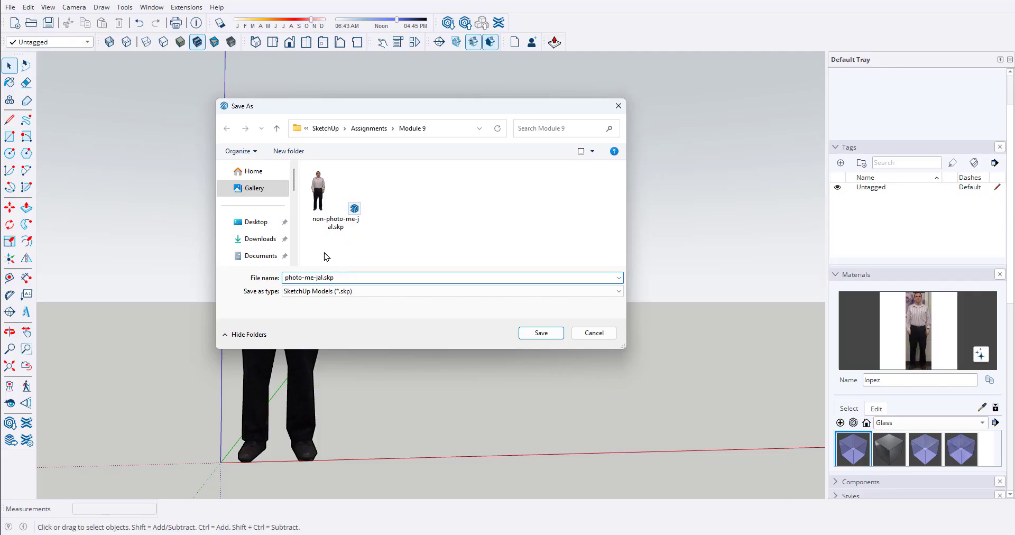
{"action": "left_click", "coordinate": [534, 334]}
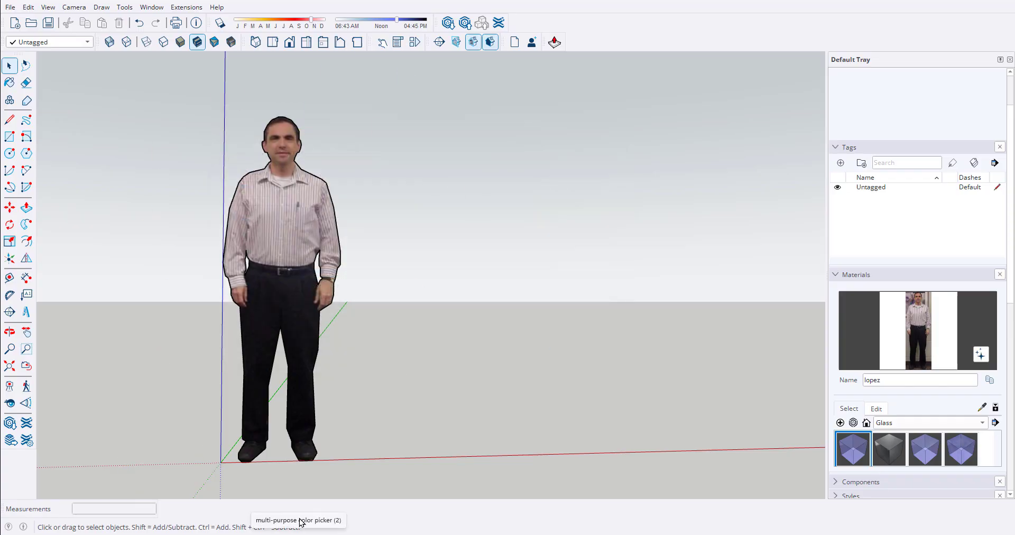
Step: Make the cutout an always-face-camera component named with the person's first name and described as "I am a Kirkwood student"
{"action": "middle_click_drag", "start_coordinate": [258, 228], "coordinate": [278, 236]}
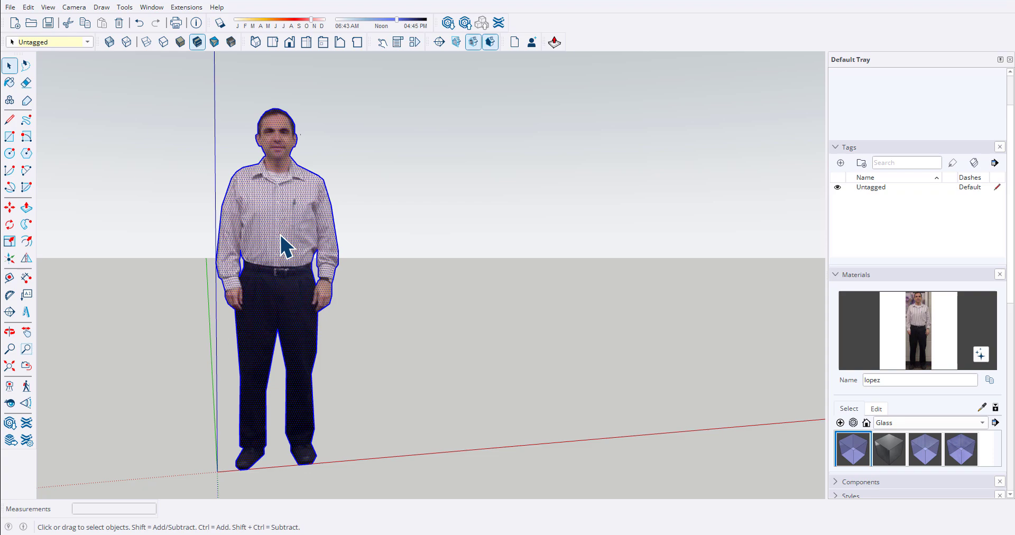
{"action": "right_click", "coordinate": [268, 192]}
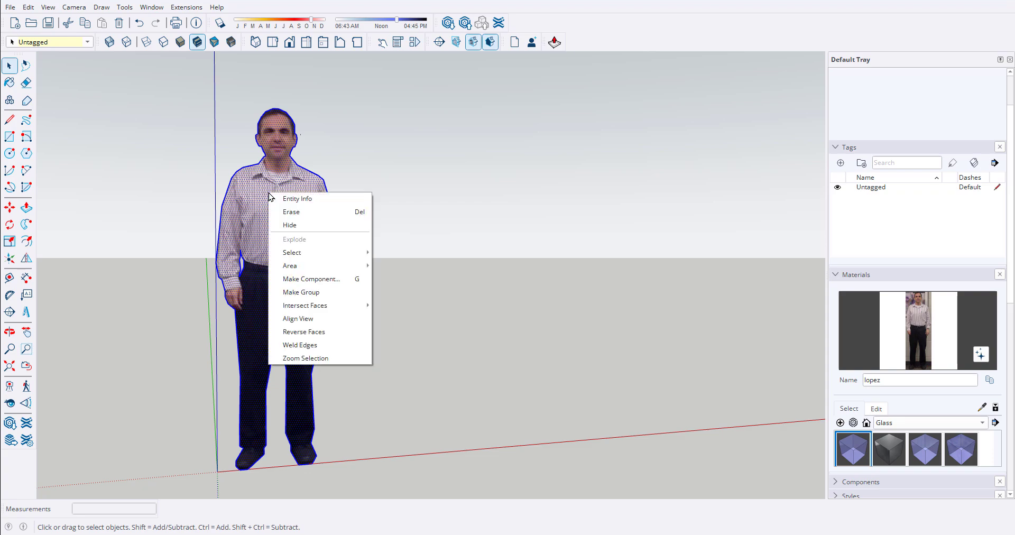
{"action": "left_click", "coordinate": [320, 279]}
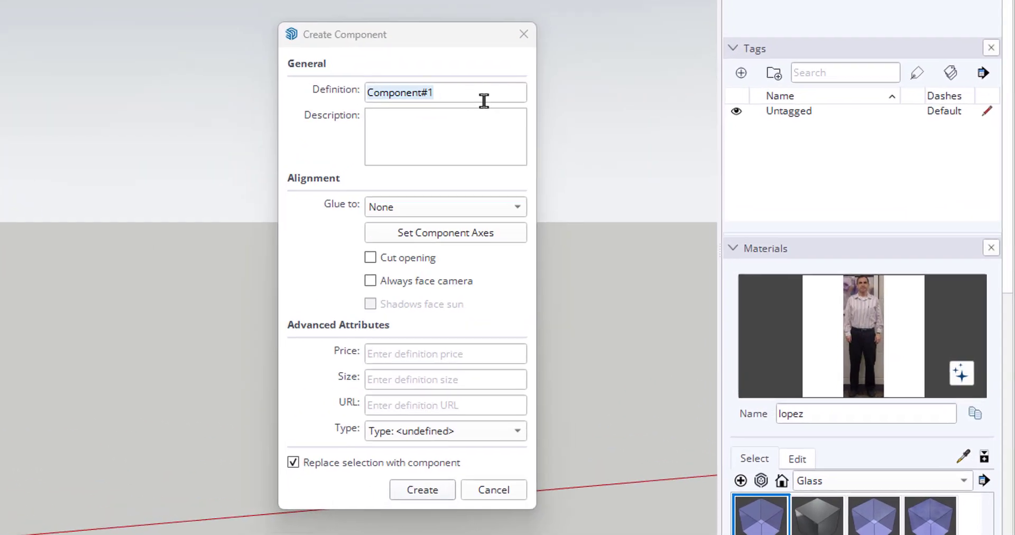
{"action": "type", "text": "Jorge"}
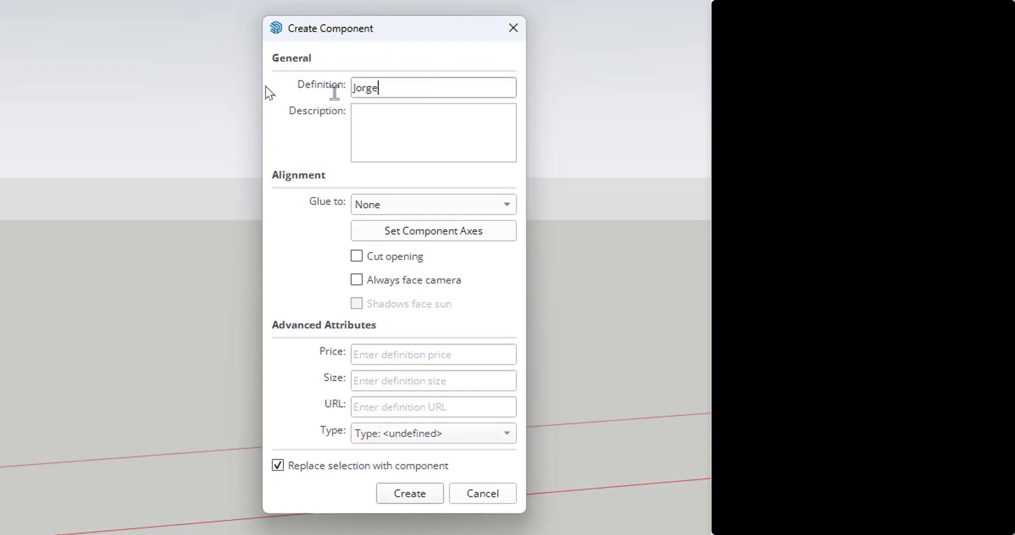
{"action": "left_click", "coordinate": [412, 109]}
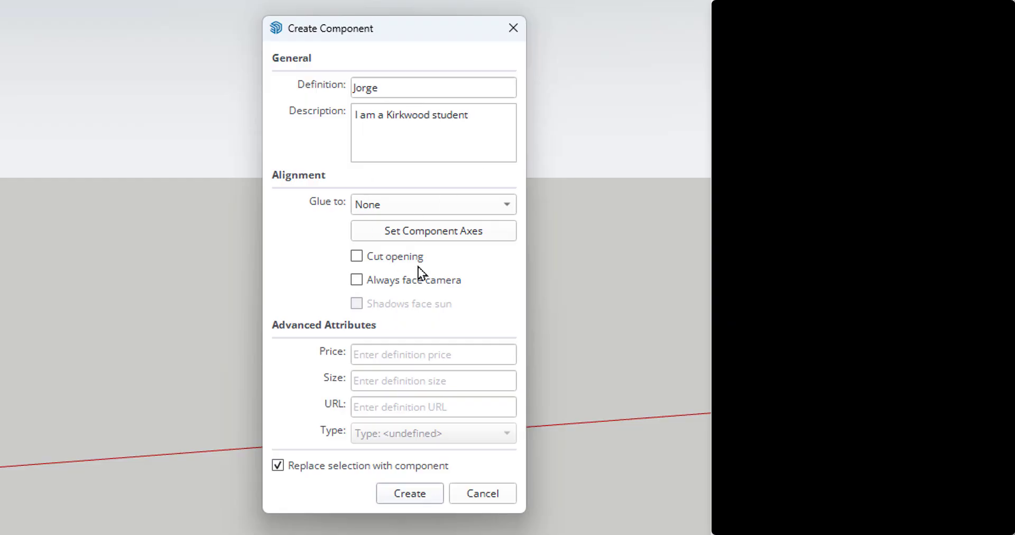
{"action": "left_click", "coordinate": [357, 280]}
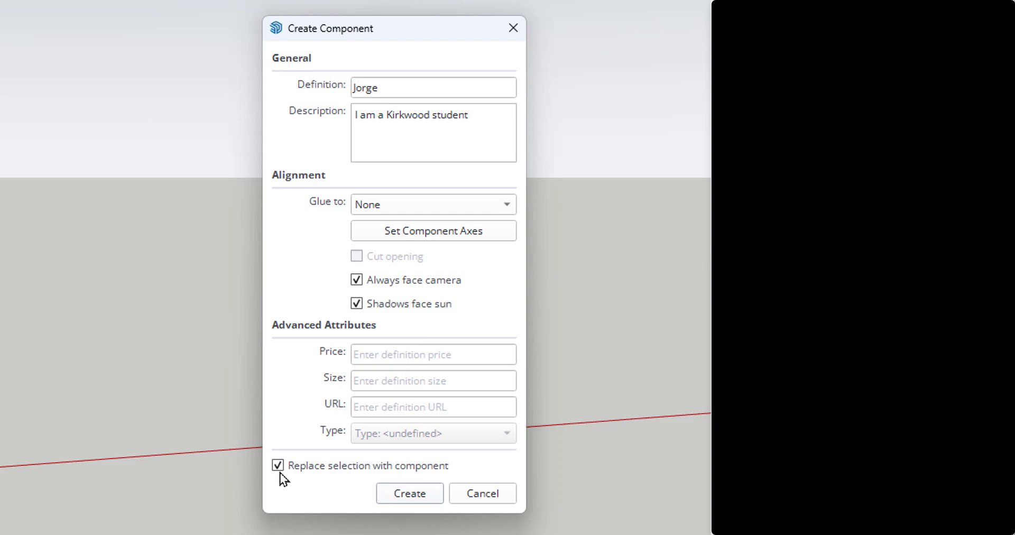
{"action": "left_click", "coordinate": [410, 493]}
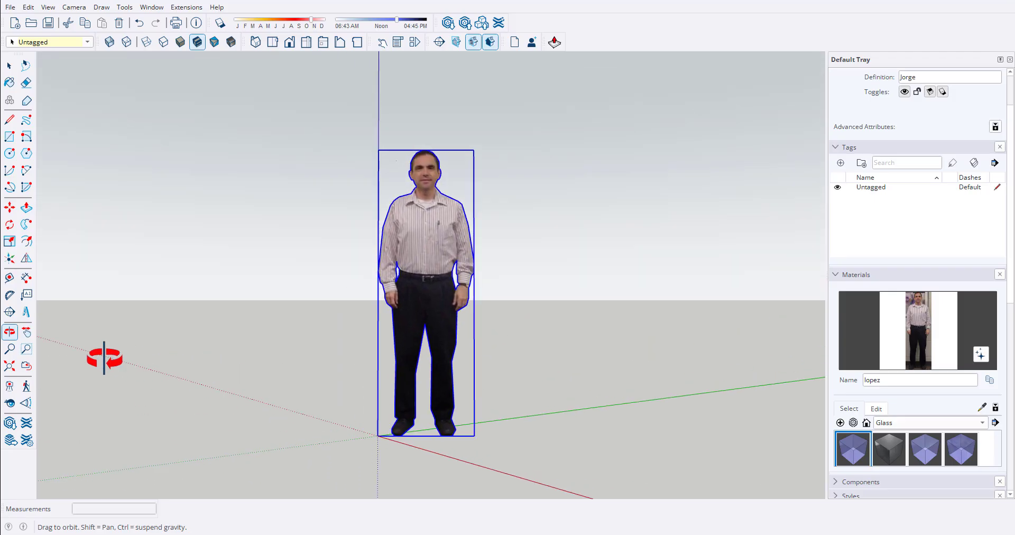
Step: Orbit around the new component to check its camera-facing behaviour and examine the outline of the figure up close
{"action": "left_click_drag", "start_coordinate": [104, 358], "coordinate": [454, 359]}
{"action": "middle_click_drag", "start_coordinate": [454, 360], "coordinate": [40, 348]}
{"action": "mouse_move", "coordinate": [639, 378]}
{"action": "middle_mouse_down"}
{"action": "mouse_move", "coordinate": [268, 357]}
{"action": "mouse_move", "coordinate": [623, 372]}
{"action": "middle_mouse_up"}
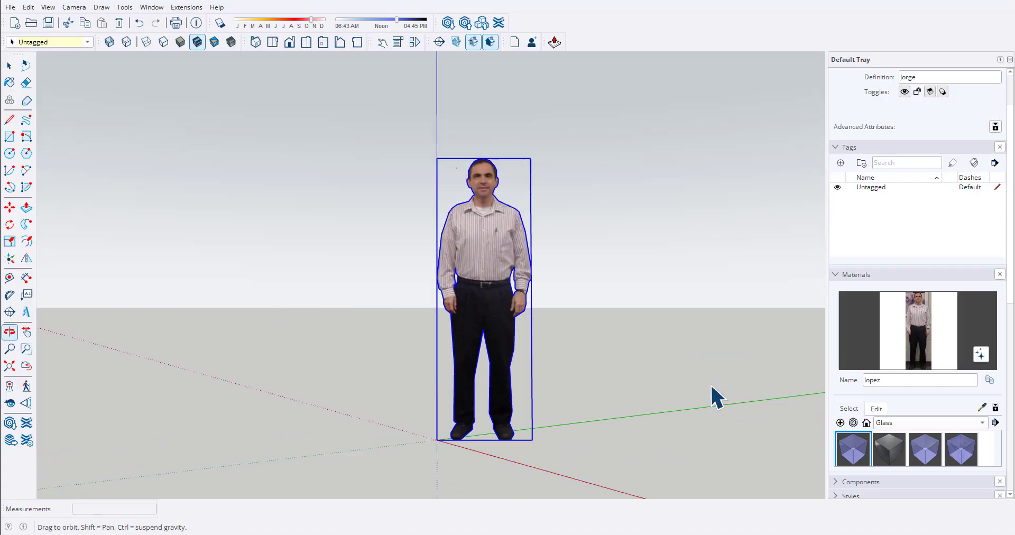
{"action": "middle_click_drag", "start_coordinate": [557, 361], "coordinate": [706, 365]}
{"action": "left_click", "coordinate": [586, 350]}
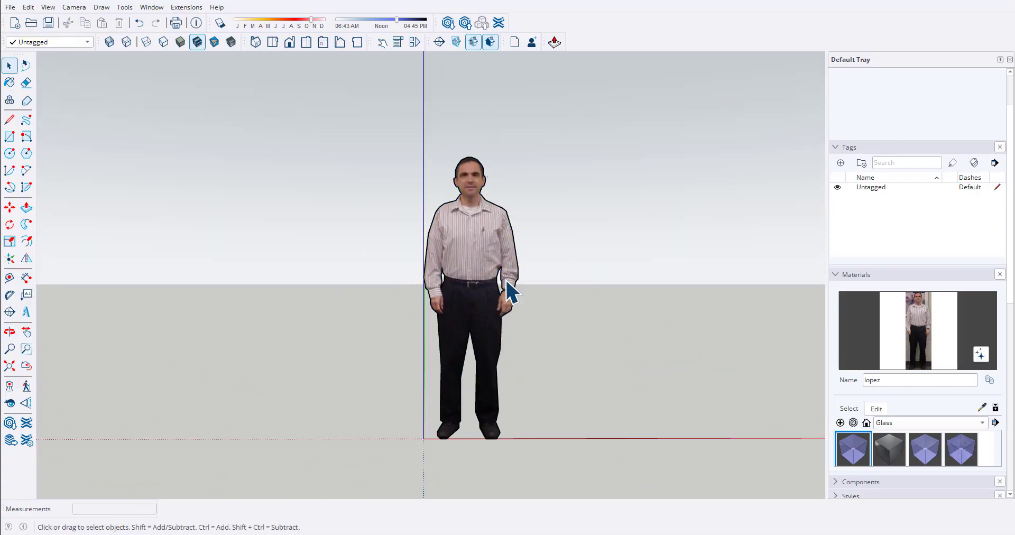
{"action": "scroll", "coordinate": [509, 292], "scroll_direction": "up", "scroll_amount": 4}
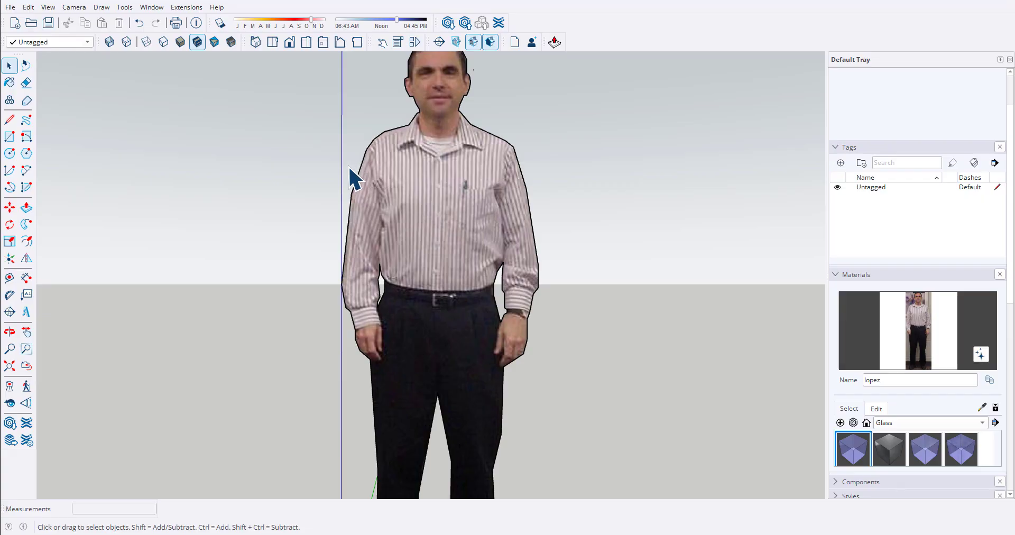
{"action": "scroll", "coordinate": [550, 259], "scroll_direction": "down", "scroll_amount": 2}
{"action": "scroll", "coordinate": [462, 307], "scroll_direction": "down", "scroll_amount": 1}
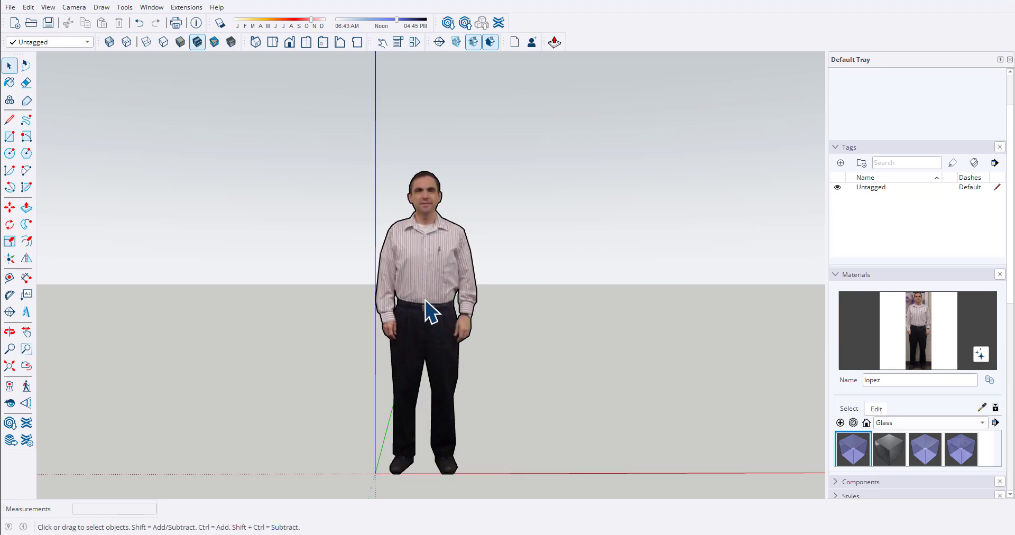
Step: Hide all outline edges inside the person component, leaving its face out of the selection, and close the component
{"action": "left_click", "coordinate": [426, 301]}
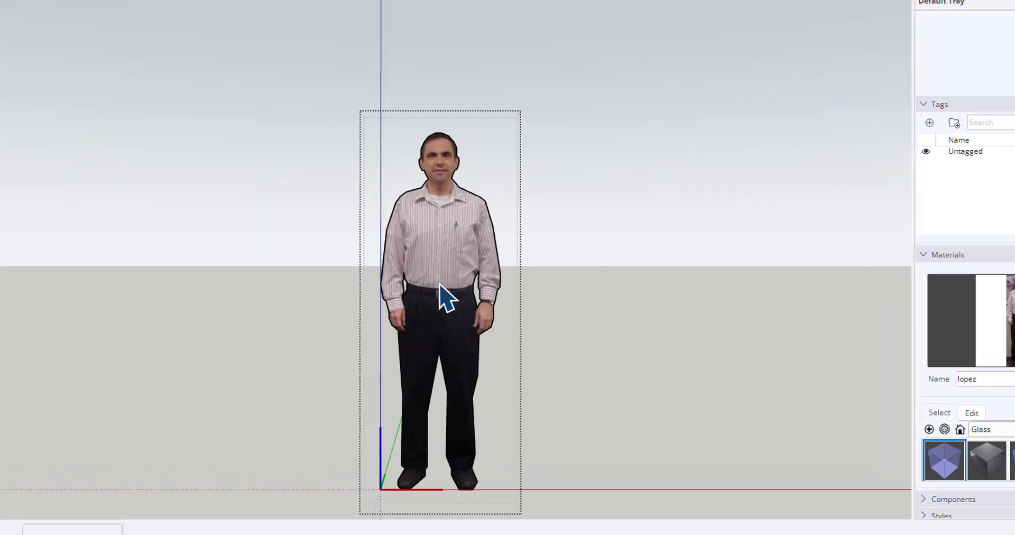
{"action": "double_click", "coordinate": [426, 301]}
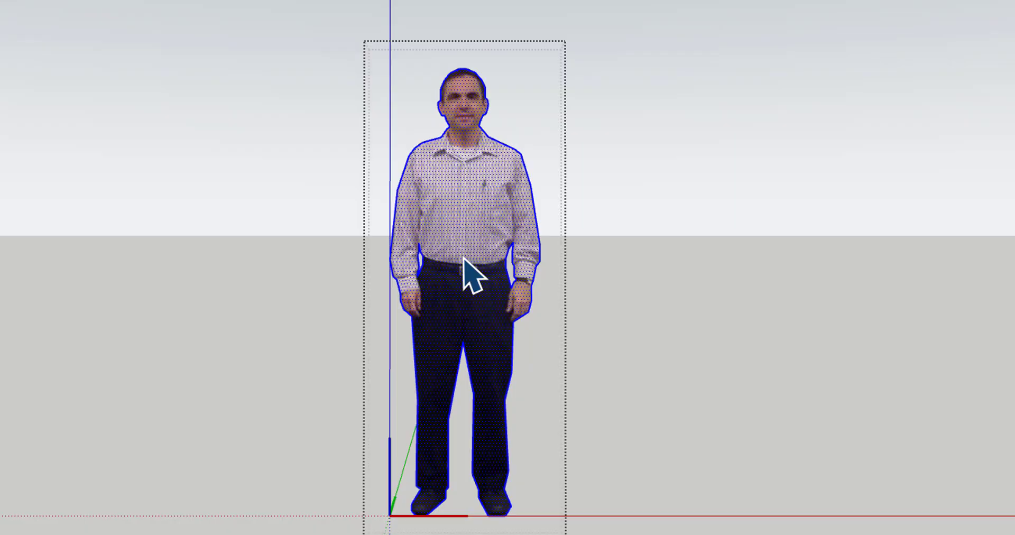
{"action": "left_click", "coordinate": [466, 224], "text": "shift"}
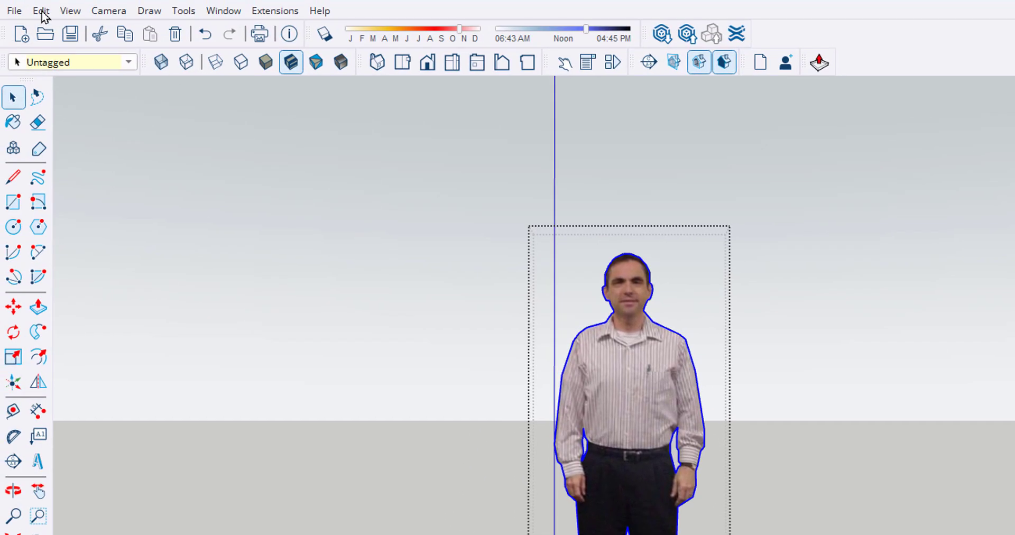
{"action": "left_click", "coordinate": [43, 11]}
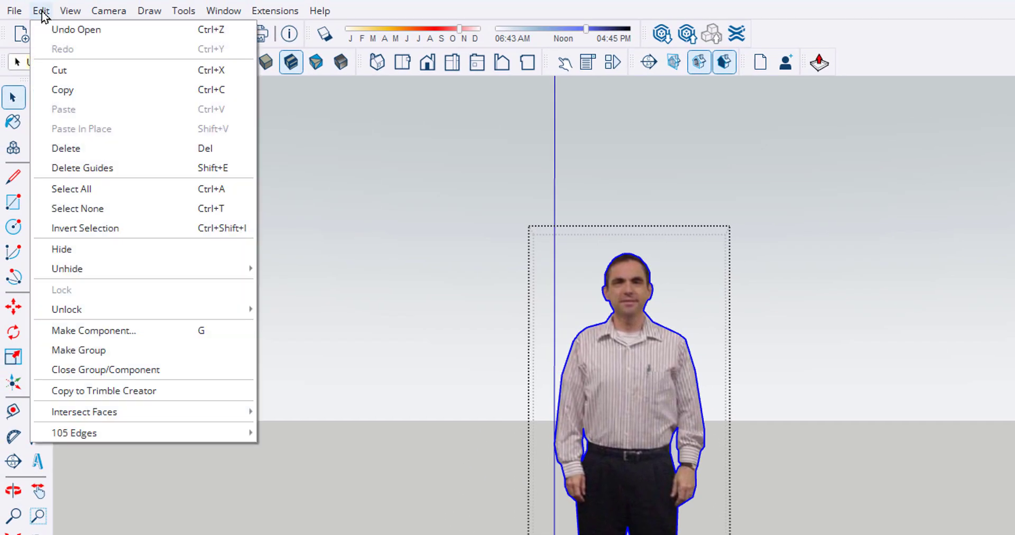
{"action": "left_click", "coordinate": [76, 250]}
{"action": "left_click", "coordinate": [217, 304]}
{"action": "middle_click_drag", "start_coordinate": [217, 304], "coordinate": [446, 288]}
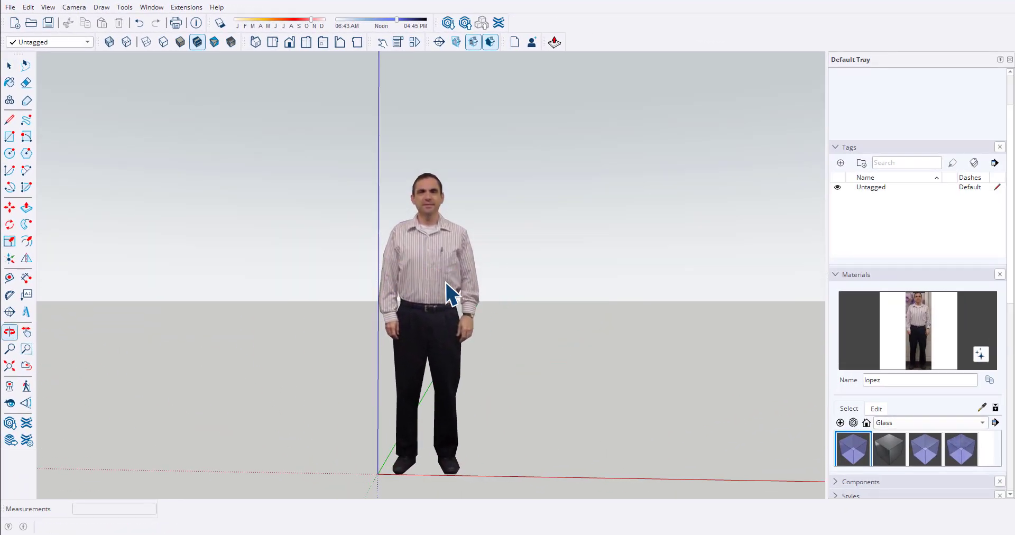
{"action": "key", "text": "space"}
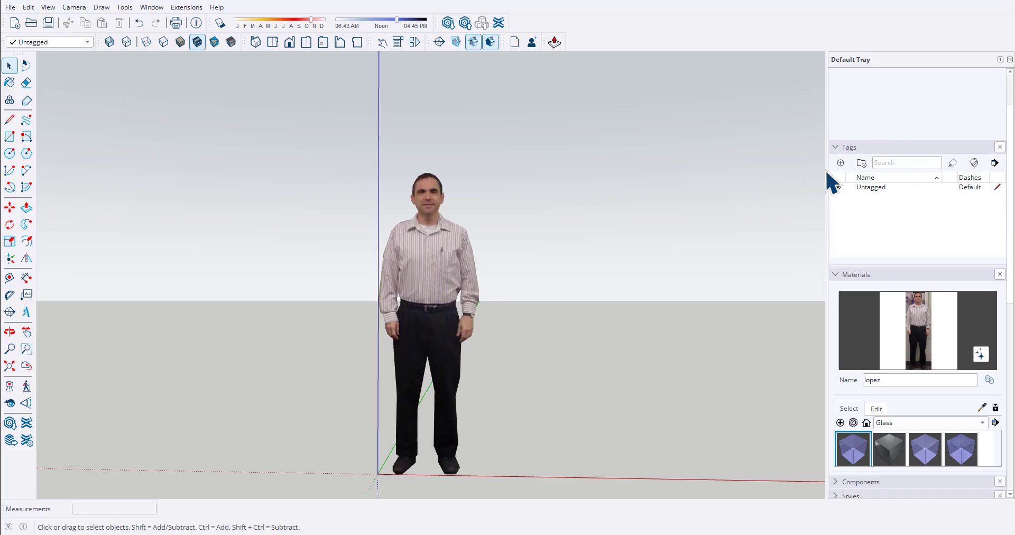
Step: Create a new tag named linework and turn off its visibility
{"action": "left_click", "coordinate": [840, 163]}
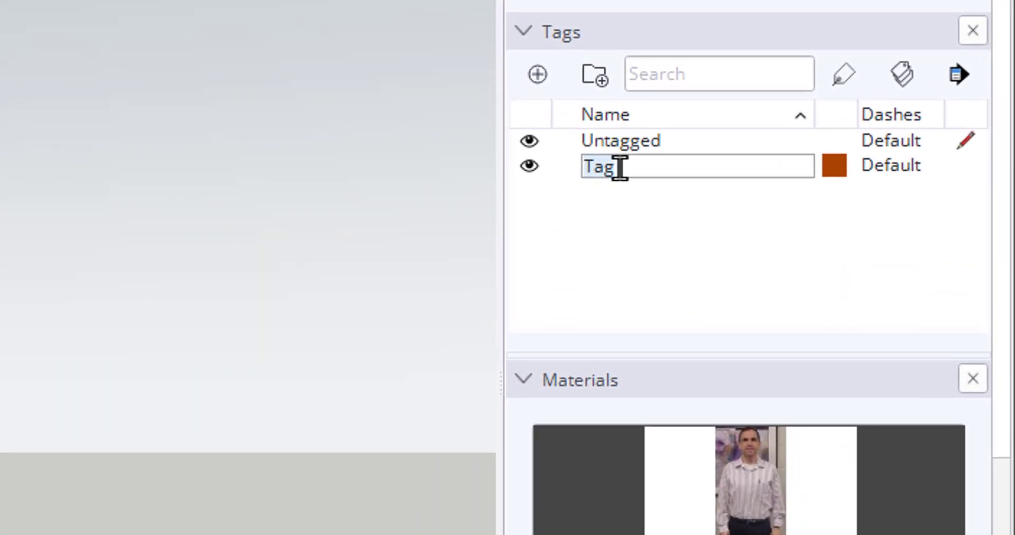
{"action": "type", "text": "lin"}
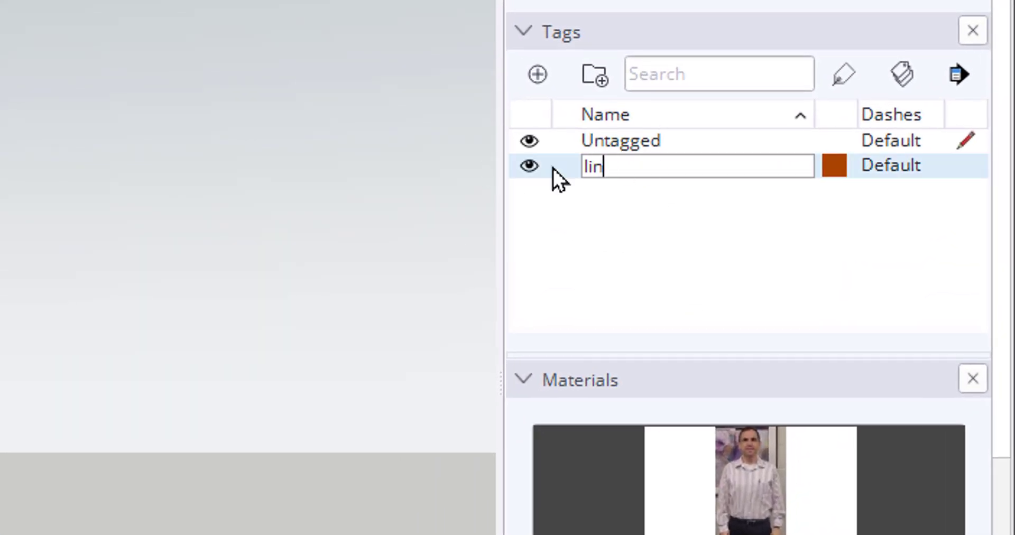
{"action": "type", "text": "ework"}
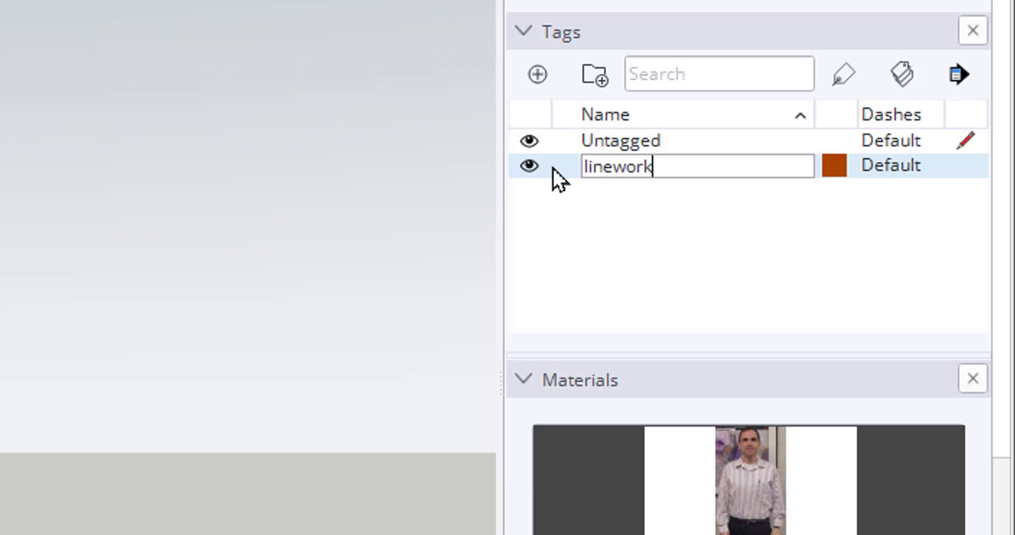
{"action": "left_click", "coordinate": [619, 263]}
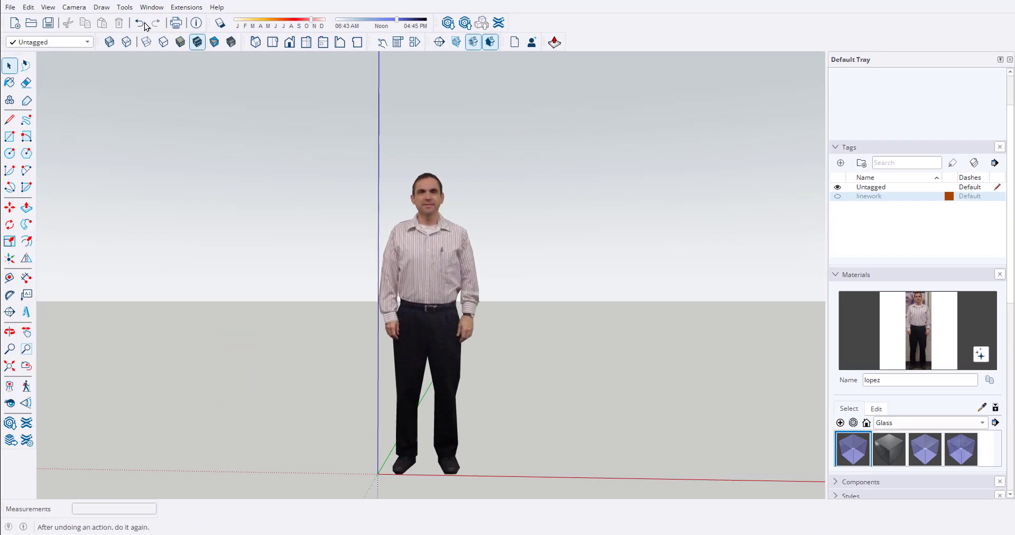
Step: Open the person component for editing and unhide all of its outline edges
{"action": "left_click", "coordinate": [437, 277]}
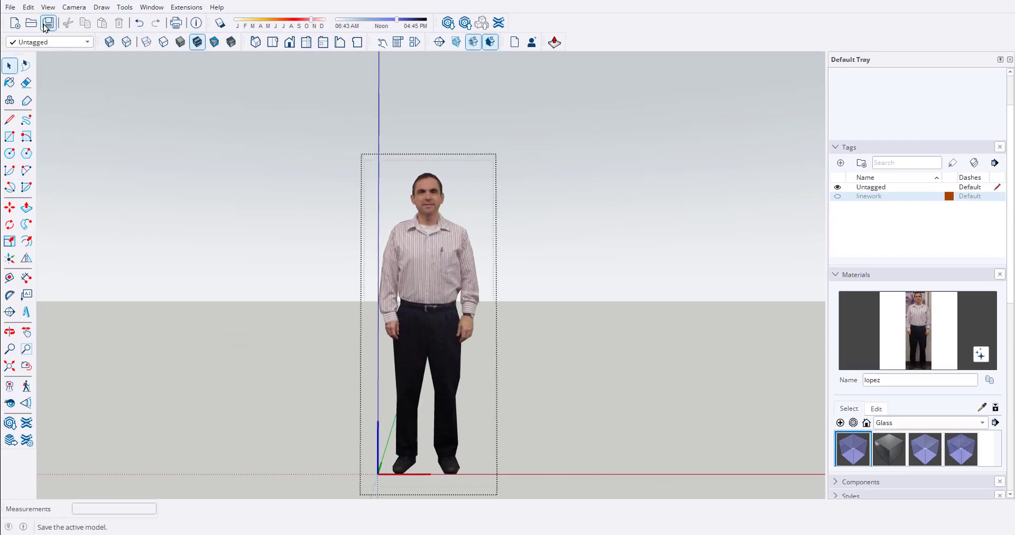
{"action": "left_click", "coordinate": [28, 7]}
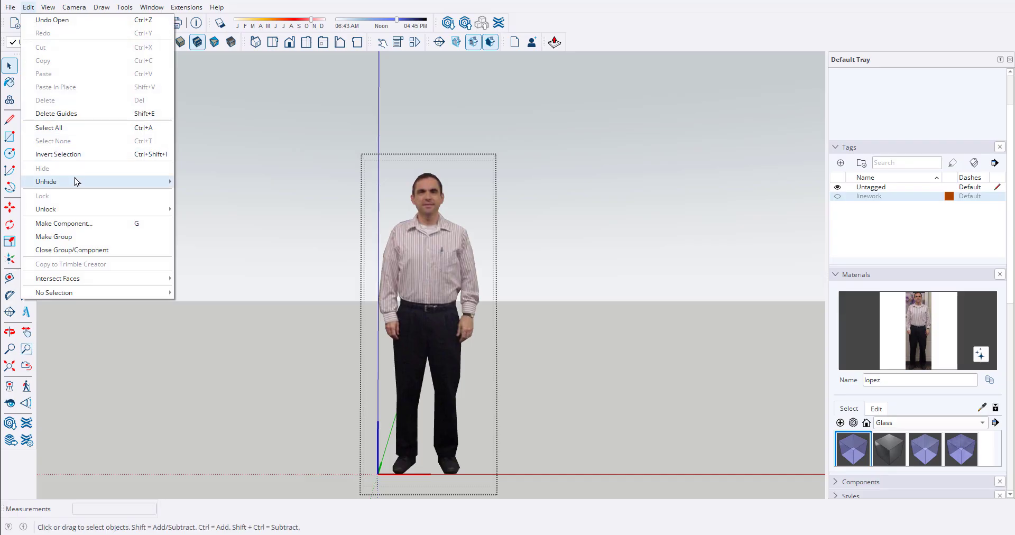
{"action": "mouse_move", "coordinate": [75, 181]}
{"action": "left_click", "coordinate": [191, 209]}
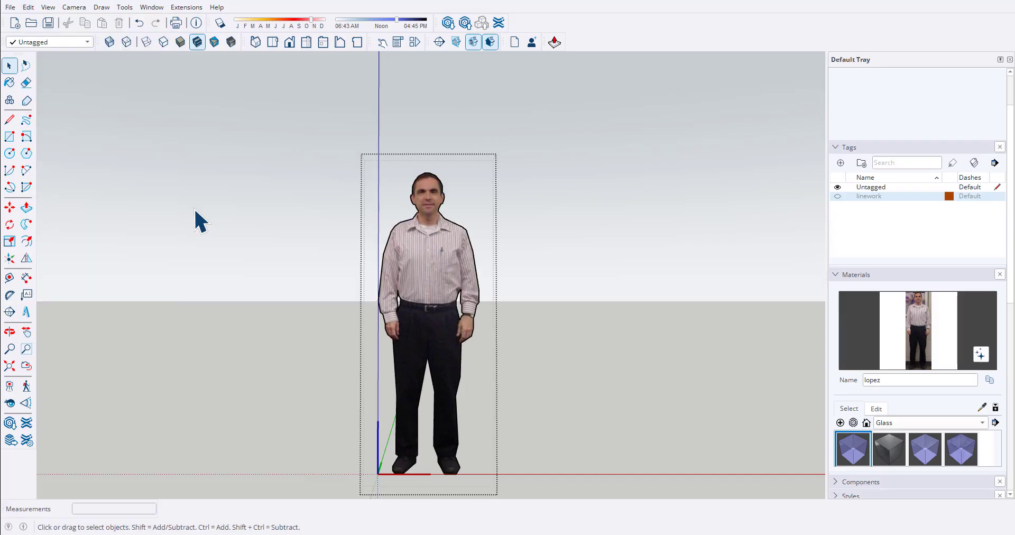
Step: Assign all the figure's outline edges to the linework tag, leaving the face out of the selection, and close the component
{"action": "left_click", "coordinate": [429, 288]}
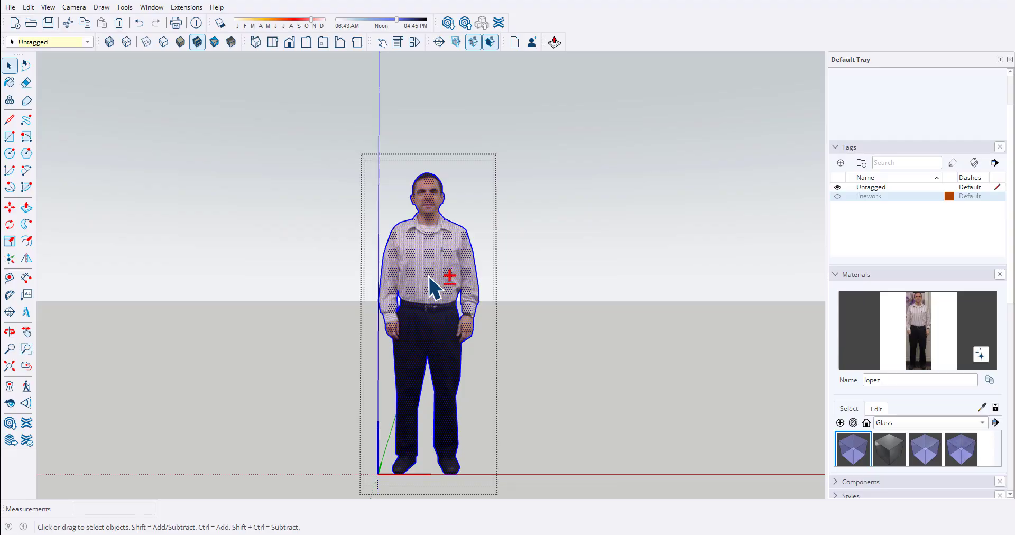
{"action": "left_click", "coordinate": [429, 278], "text": "shift"}
{"action": "scroll", "coordinate": [835, 82], "scroll_direction": "up", "scroll_amount": 2}
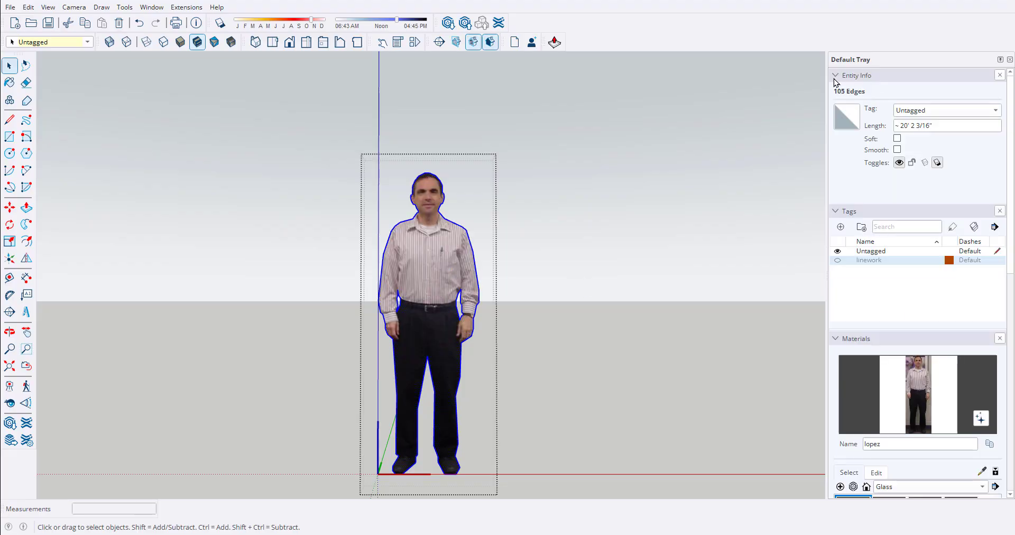
{"action": "left_click", "coordinate": [949, 111]}
{"action": "left_click", "coordinate": [927, 125]}
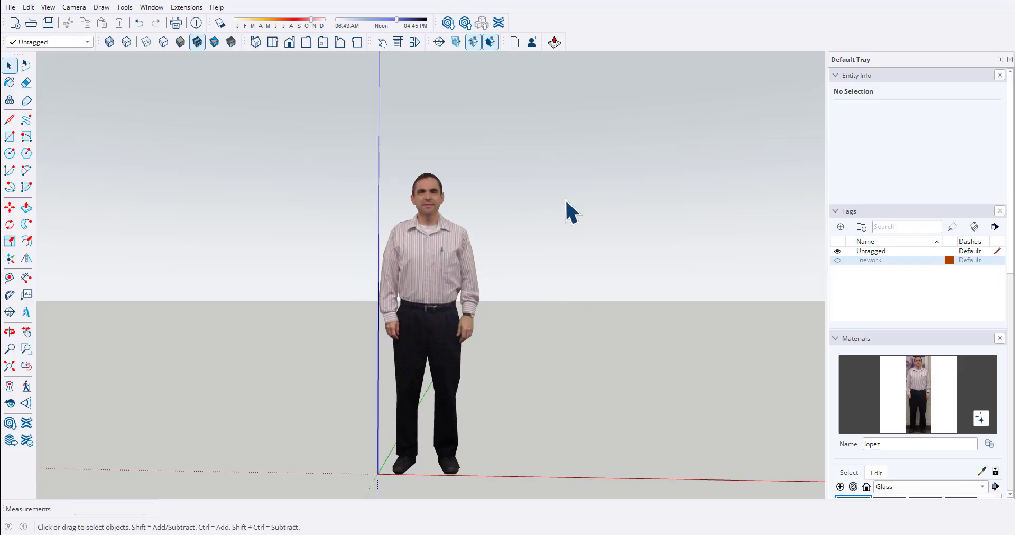
Step: Orbit around the person cutout to examine how it turns toward the camera relative to the model axes
{"action": "middle_click_drag", "start_coordinate": [491, 299], "coordinate": [556, 294]}
{"action": "scroll", "coordinate": [556, 294], "scroll_direction": "up", "scroll_amount": 2}
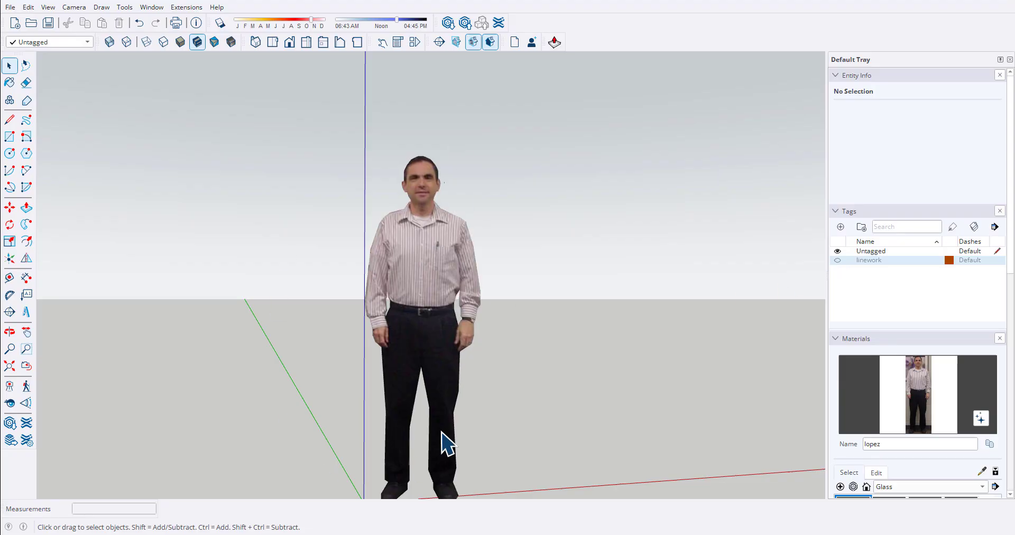
{"action": "scroll", "coordinate": [487, 338], "scroll_direction": "down", "scroll_amount": 1}
{"action": "middle_click_drag", "start_coordinate": [482, 330], "coordinate": [449, 320]}
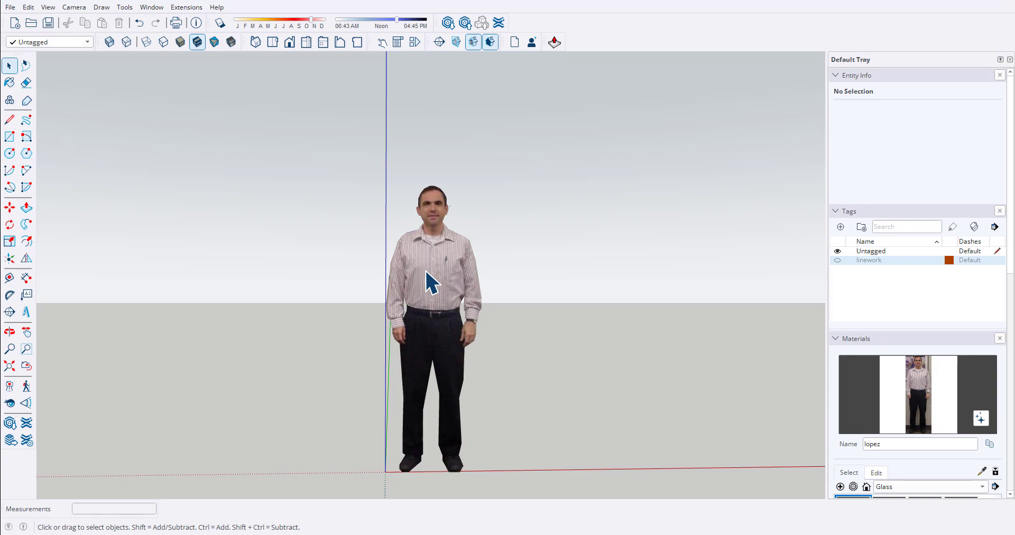
{"action": "left_click", "coordinate": [442, 290]}
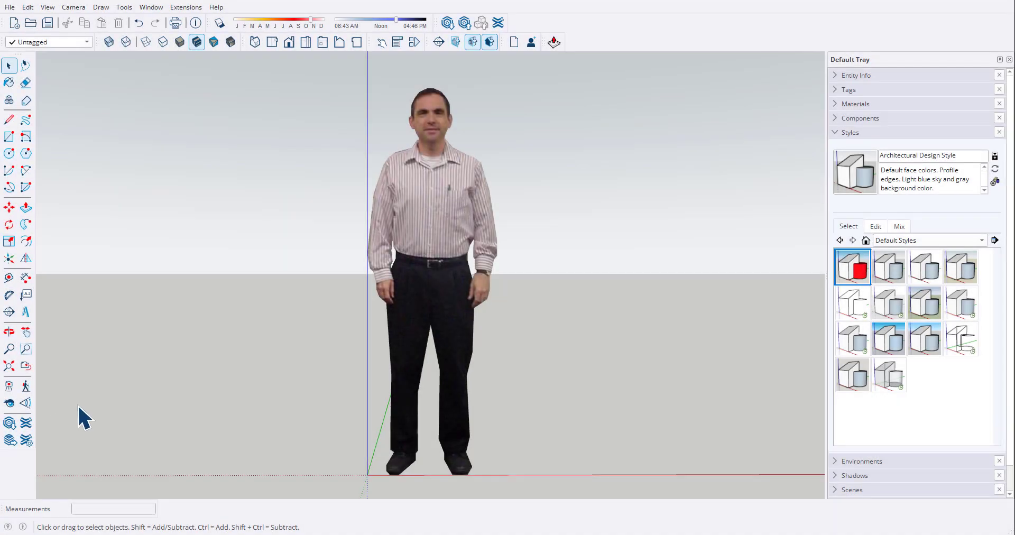
{"action": "key", "text": "o"}
{"action": "left_click_drag", "start_coordinate": [385, 347], "coordinate": [506, 322]}
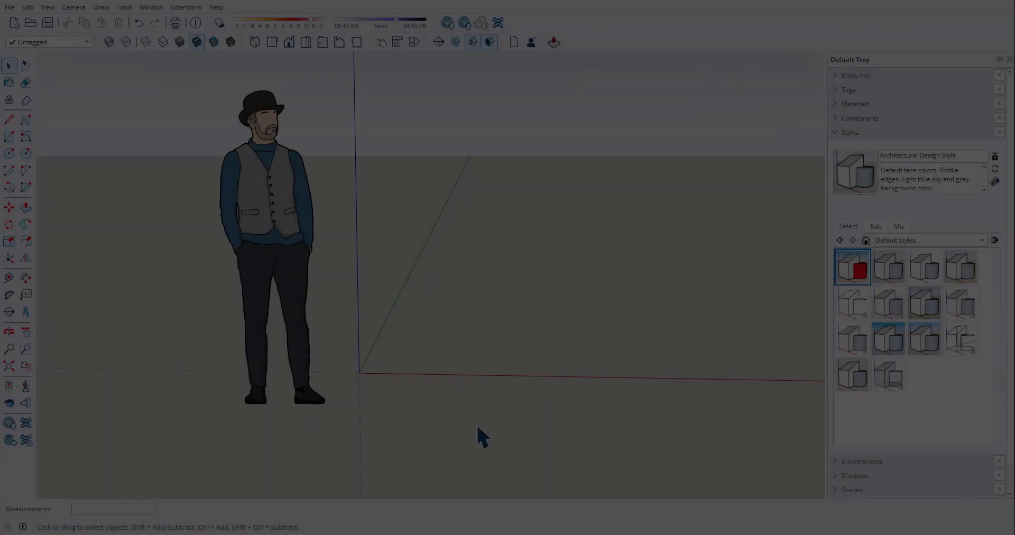
Step: Orbit around the default figure in the other model and open its component to examine where its axes sit
{"action": "left_click_drag", "start_coordinate": [481, 435], "coordinate": [193, 390]}
{"action": "key", "text": "space"}
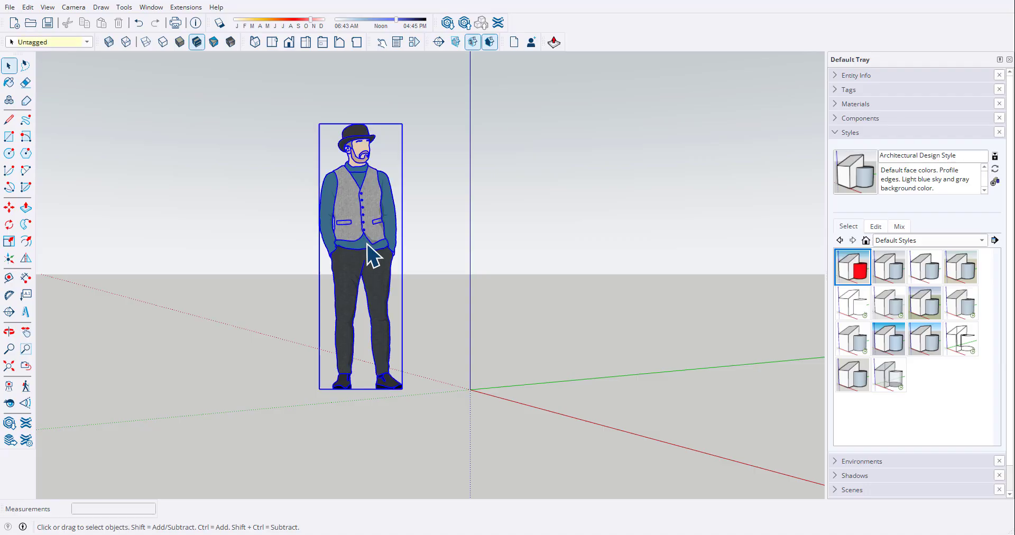
{"action": "double_click", "coordinate": [372, 248]}
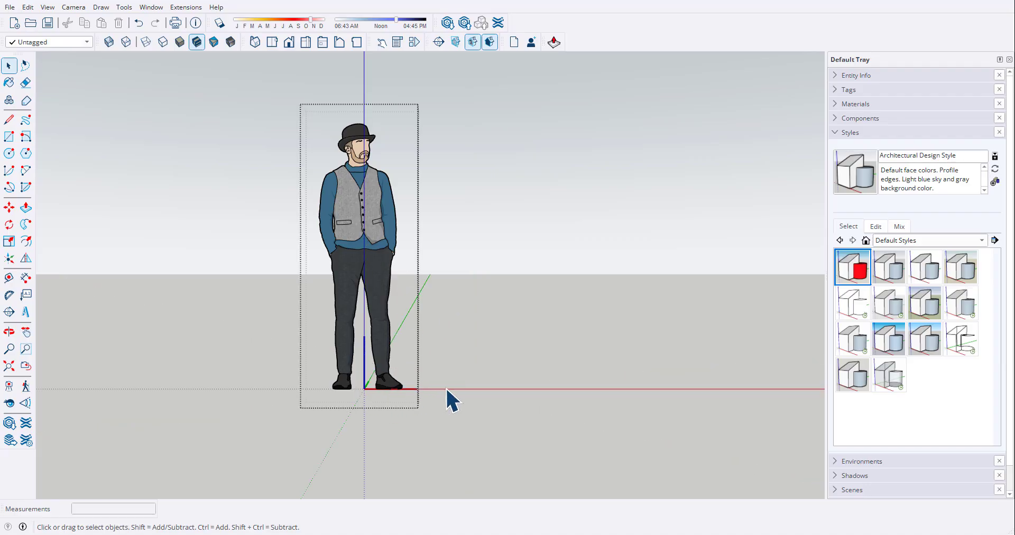
{"action": "key", "text": "o"}
{"action": "left_click_drag", "start_coordinate": [389, 273], "coordinate": [147, 295]}
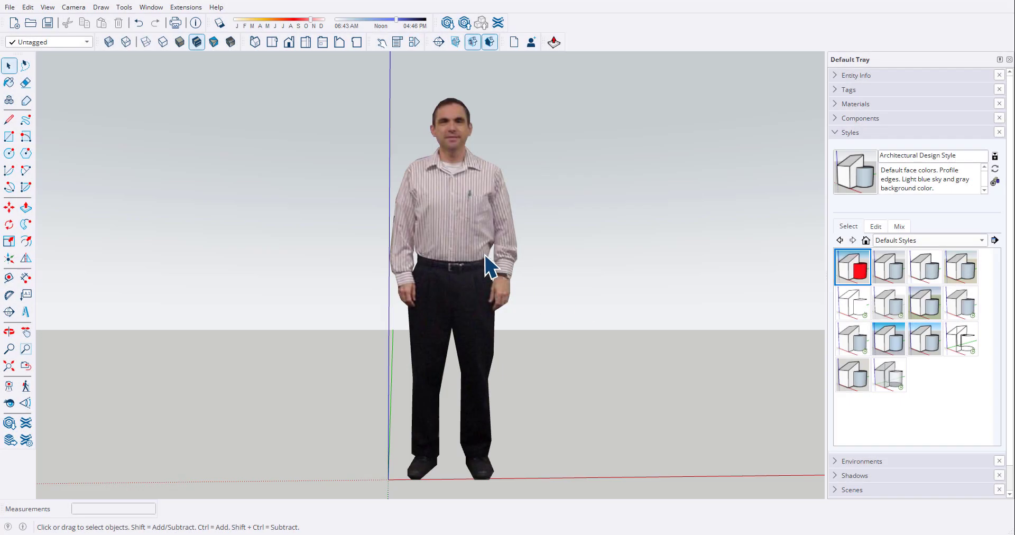
Step: Inside the person component, move the figure's face along the red axis so its bottom centre sits on the origin, and close the component
{"action": "double_click", "coordinate": [471, 244]}
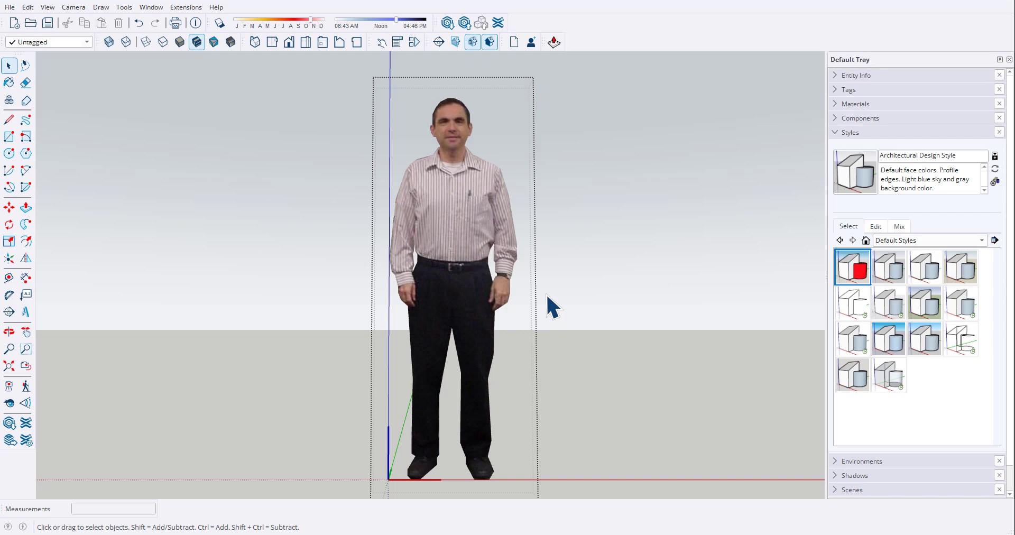
{"action": "left_click", "coordinate": [472, 280]}
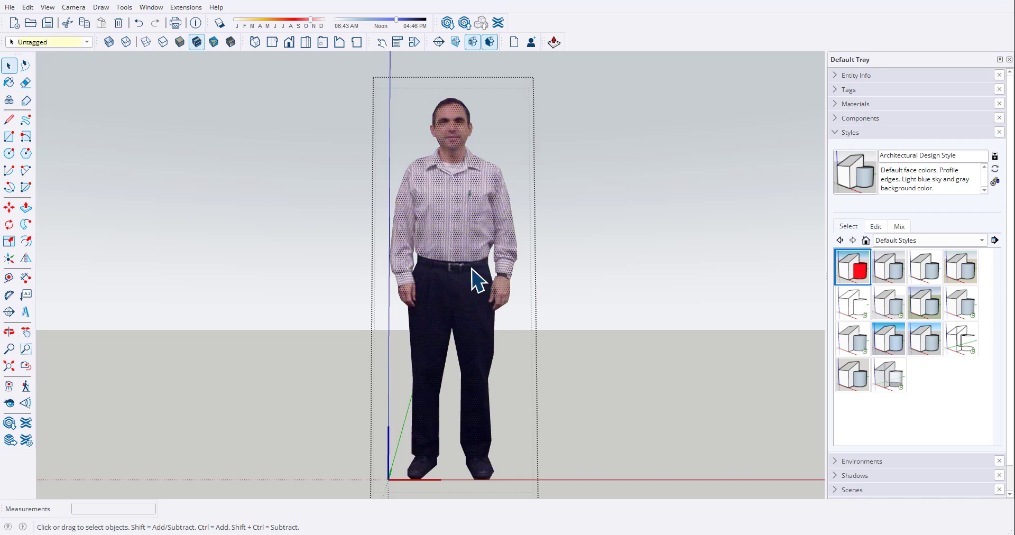
{"action": "key", "text": "m"}
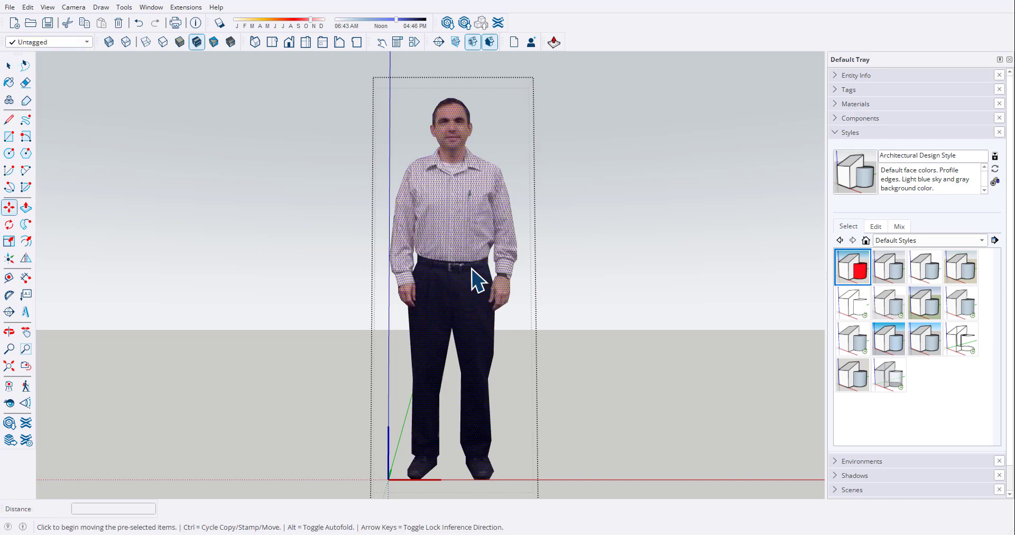
{"action": "left_click", "coordinate": [452, 480]}
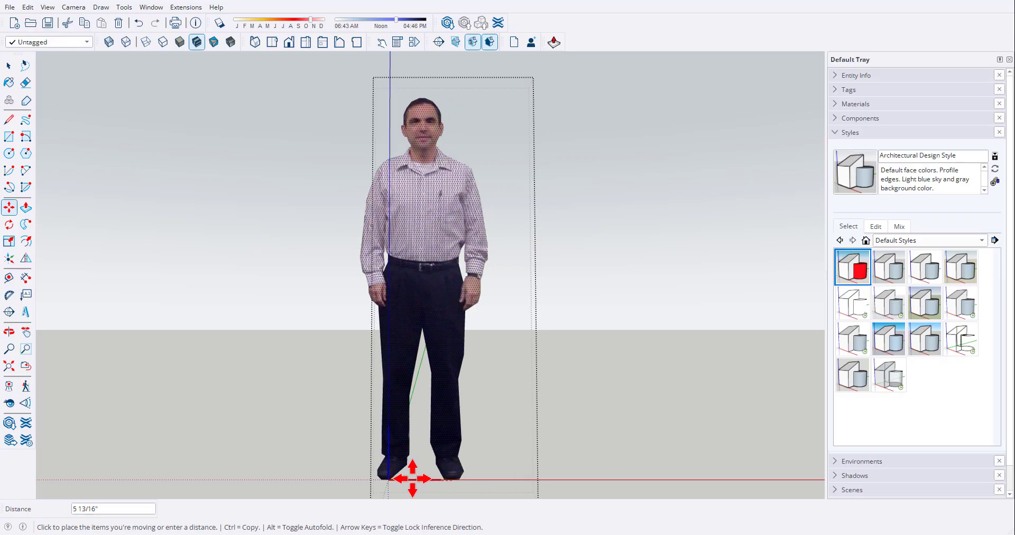
{"action": "left_click", "coordinate": [389, 480]}
{"action": "key", "text": "space"}
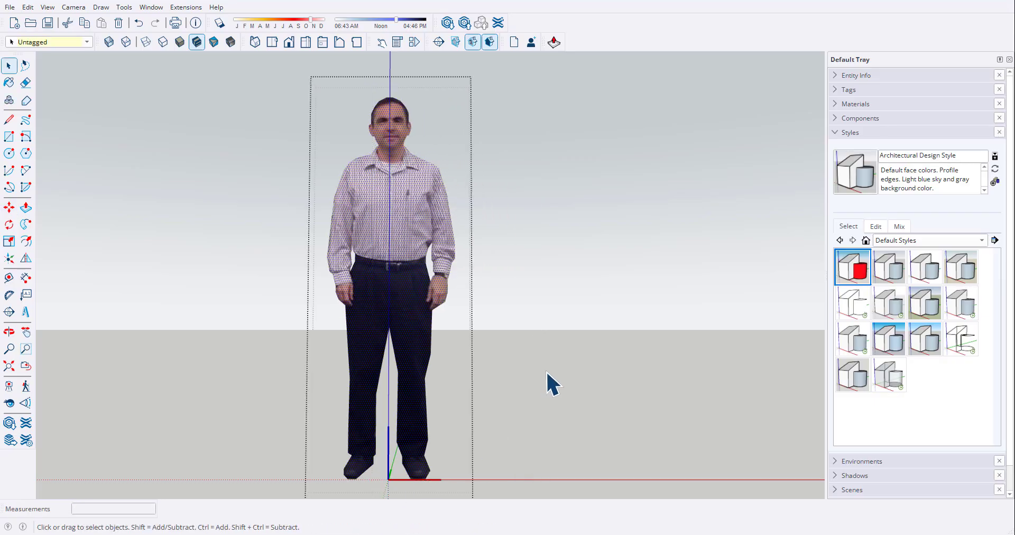
{"action": "left_click", "coordinate": [544, 372]}
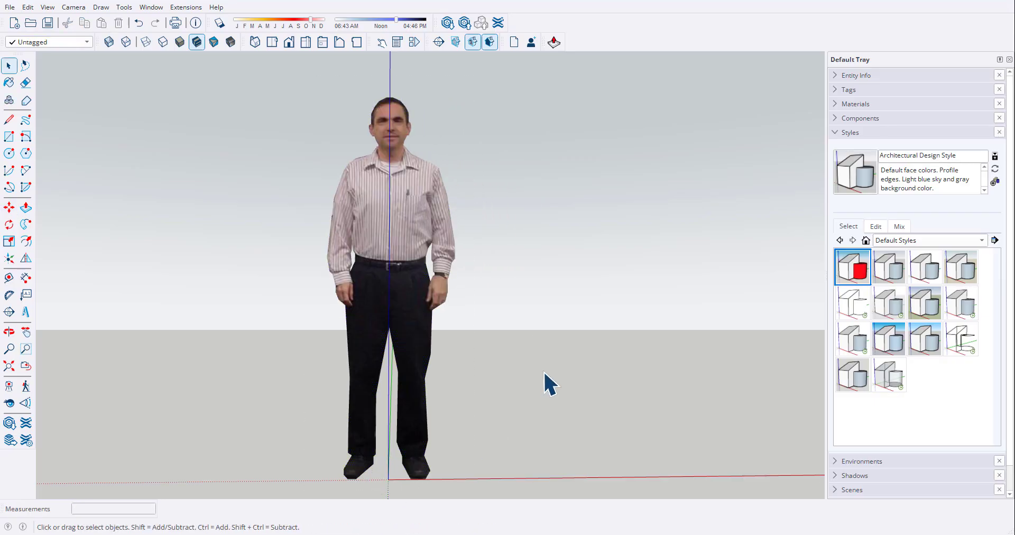
Step: Move the person component 1' 6" along the green axis by its bottom centre point, and move it back onto the model origin
{"action": "left_click", "coordinate": [398, 298]}
{"action": "middle_click_drag", "start_coordinate": [504, 343], "coordinate": [290, 333]}
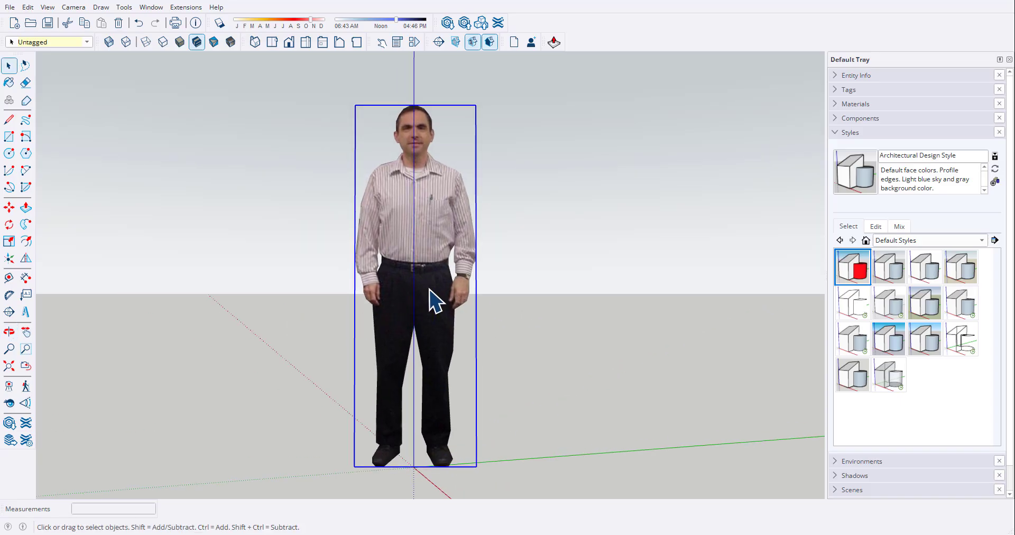
{"action": "key", "text": "m"}
{"action": "left_click", "coordinate": [415, 466]}
{"action": "left_click", "coordinate": [501, 460]}
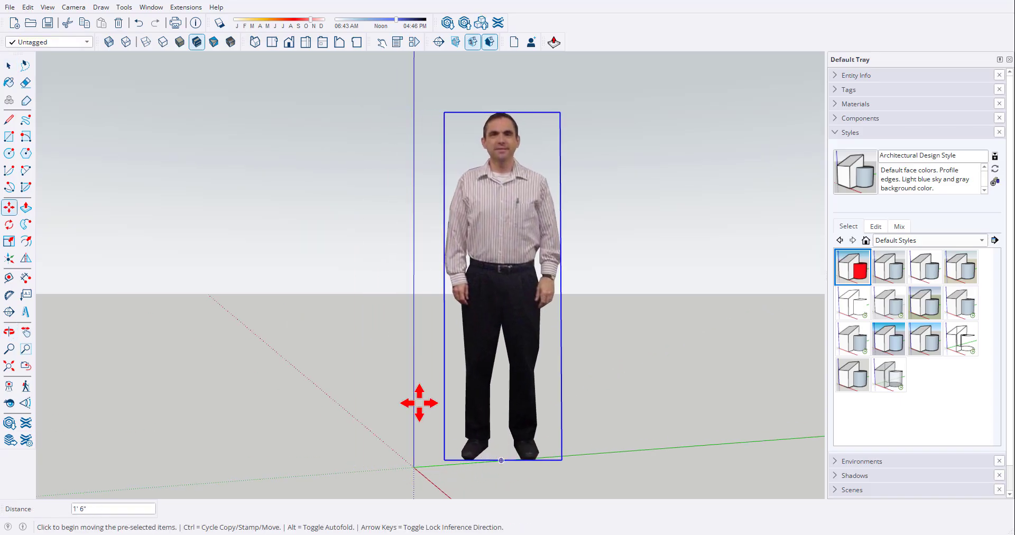
{"action": "middle_click_drag", "start_coordinate": [391, 365], "coordinate": [137, 379]}
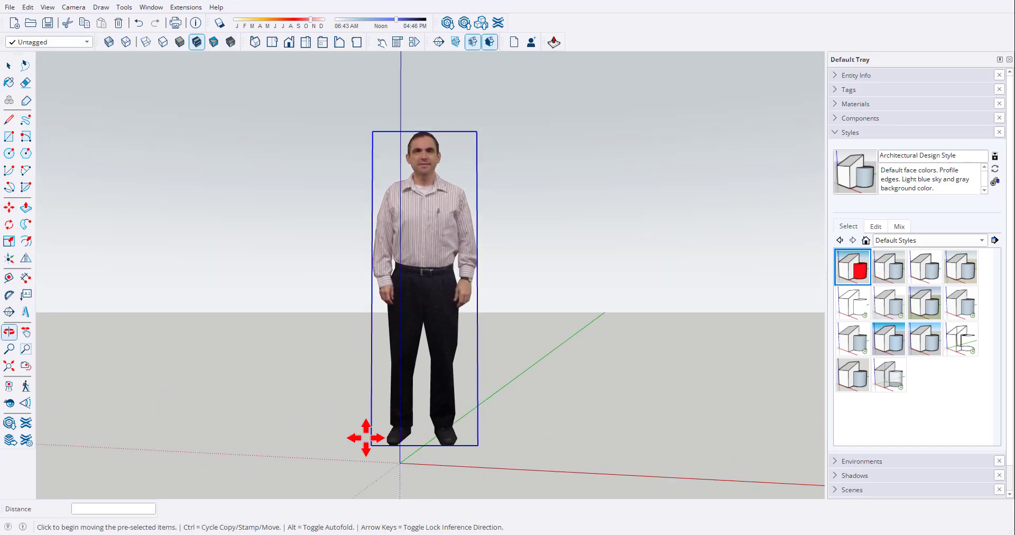
{"action": "left_click", "coordinate": [424, 446]}
{"action": "left_click", "coordinate": [400, 463]}
{"action": "middle_click_drag", "start_coordinate": [375, 458], "coordinate": [431, 454]}
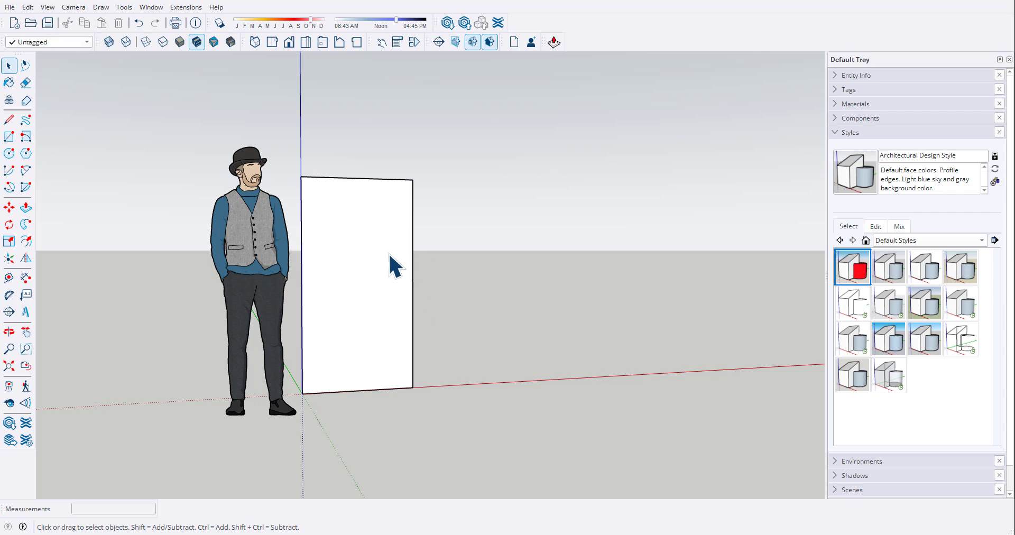
Step: In the model with the blank upright rectangle, move the rectangle by the midpoint of its bottom edge onto the origin
{"action": "left_click", "coordinate": [372, 289]}
{"action": "key", "text": "m"}
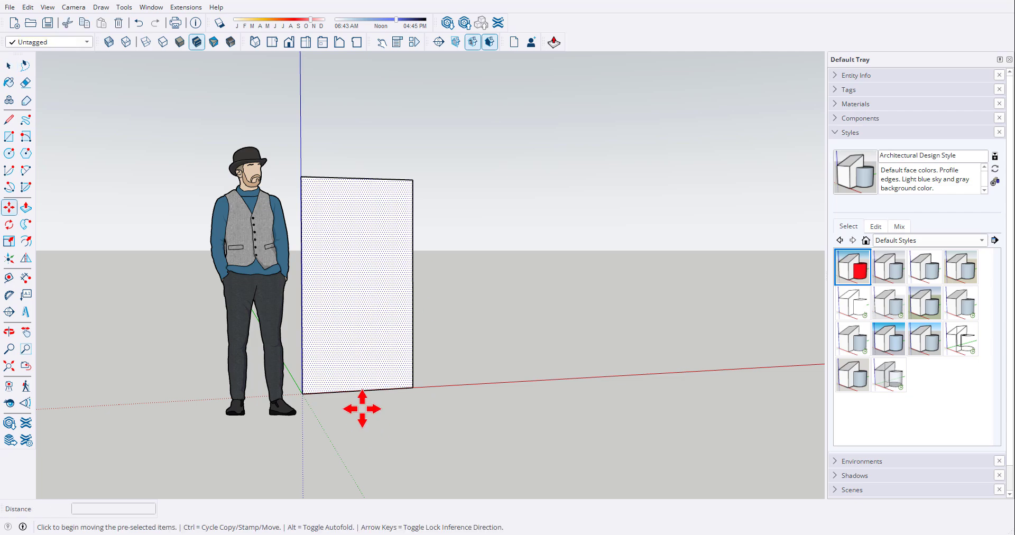
{"action": "left_click", "coordinate": [356, 390]}
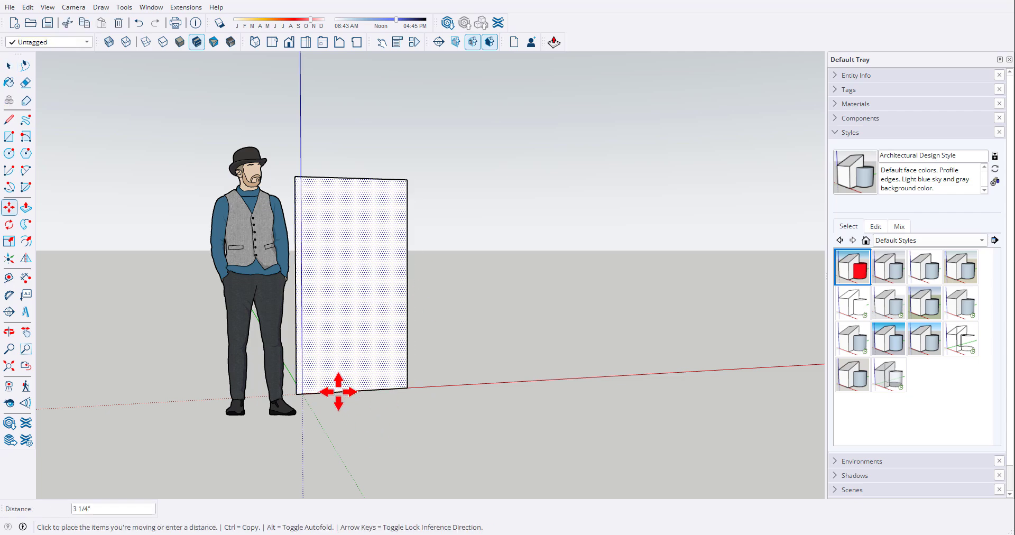
{"action": "left_click", "coordinate": [302, 396]}
Step: Apply the person photo as a texture to the rectangle, starting at its lower corner and scaling it up to the top edge
{"action": "middle_click_drag", "start_coordinate": [306, 426], "coordinate": [220, 423]}
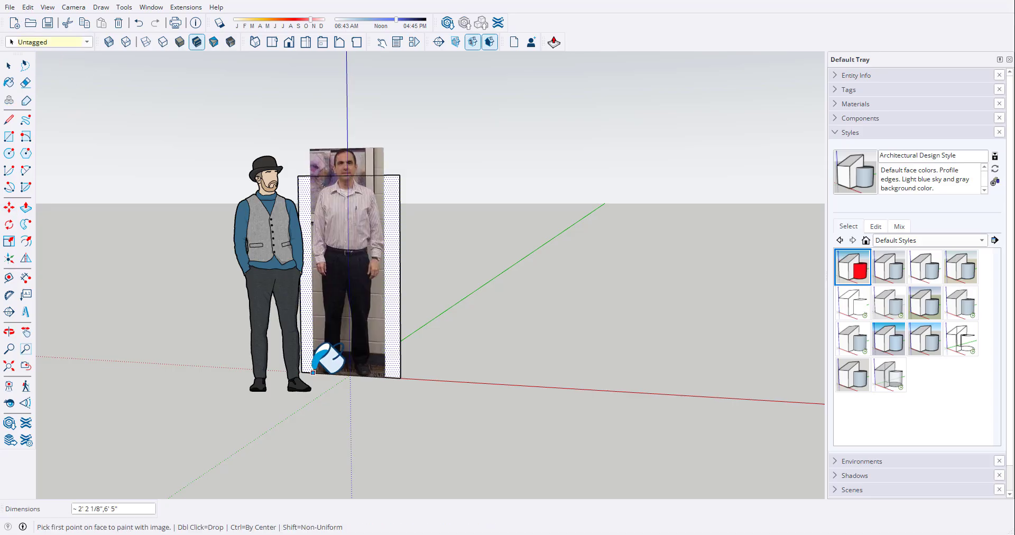
{"action": "left_click", "coordinate": [301, 372]}
{"action": "left_click", "coordinate": [350, 177]}
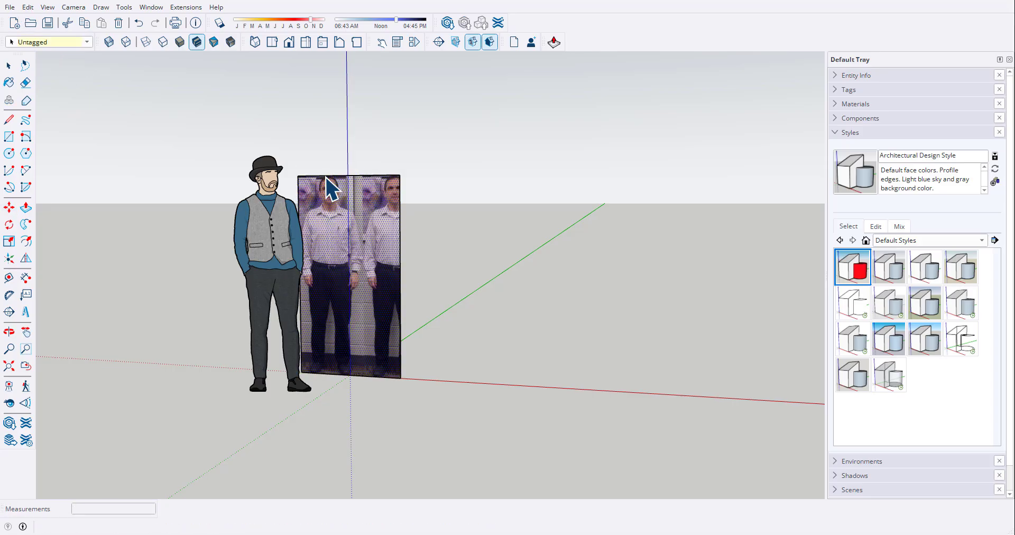
{"action": "key", "text": "space"}
Step: Reposition the photo texture on the upright rectangle so one whole person is centred on the blue axis, and finish the texture edit
{"action": "scroll", "coordinate": [334, 217], "scroll_direction": "up", "scroll_amount": 4}
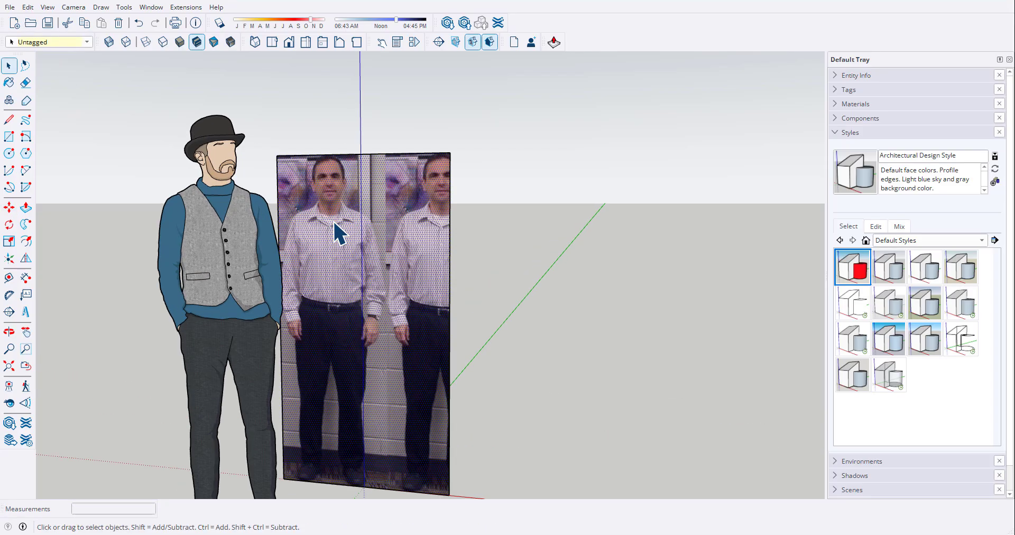
{"action": "right_click", "coordinate": [339, 252]}
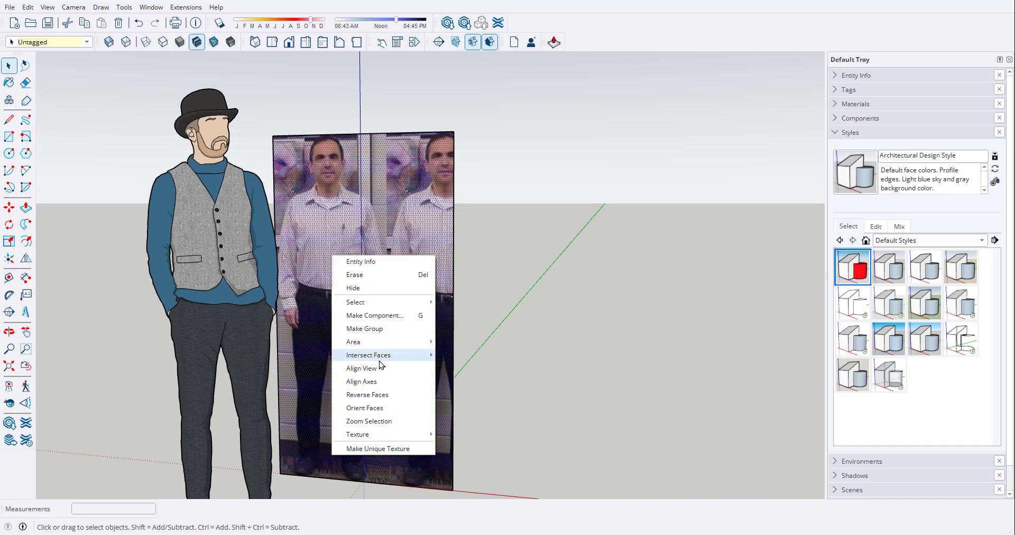
{"action": "mouse_move", "coordinate": [376, 436]}
{"action": "left_click", "coordinate": [451, 433]}
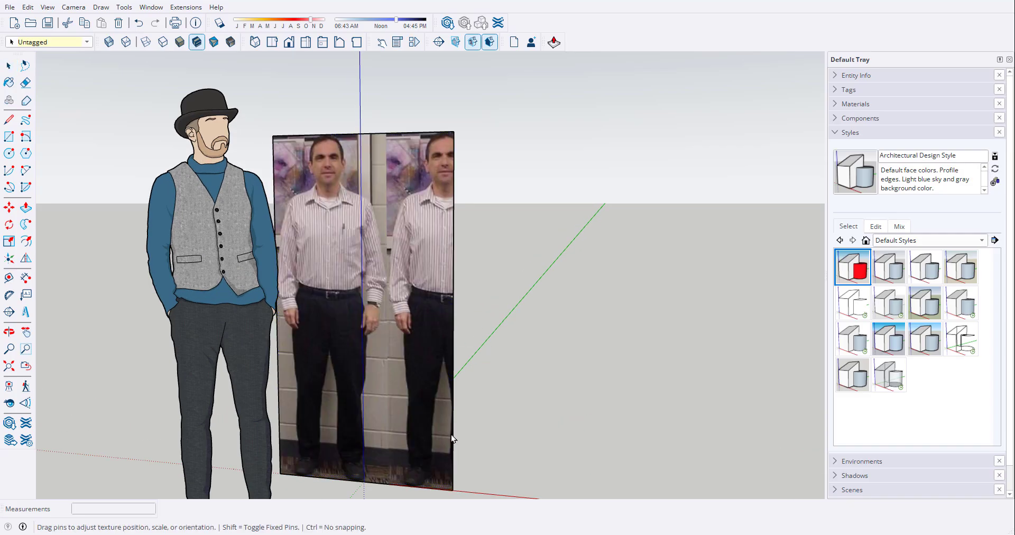
{"action": "left_click_drag", "start_coordinate": [358, 406], "coordinate": [370, 407]}
{"action": "left_click_drag", "start_coordinate": [350, 243], "coordinate": [353, 245]}
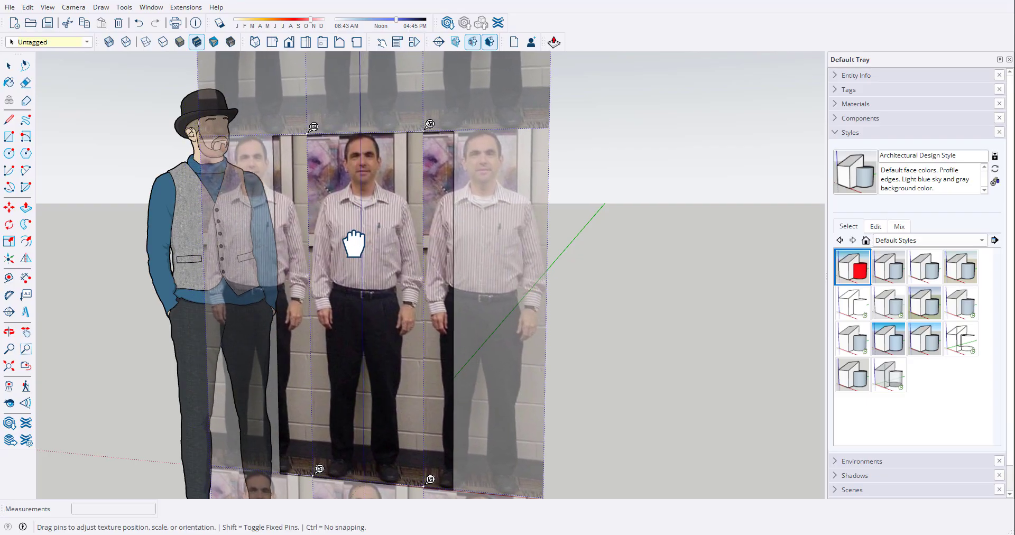
{"action": "right_click", "coordinate": [392, 228]}
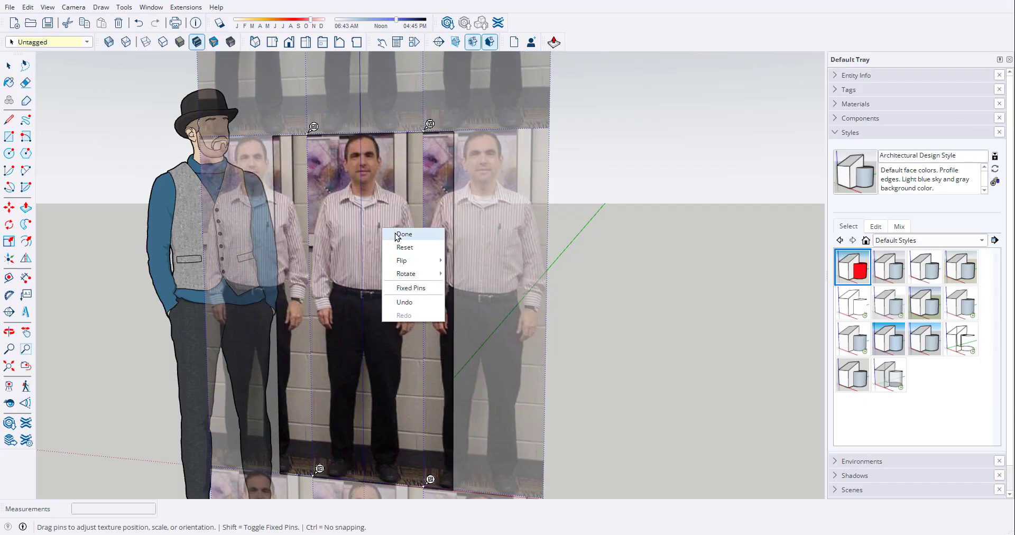
{"action": "left_click", "coordinate": [405, 235]}
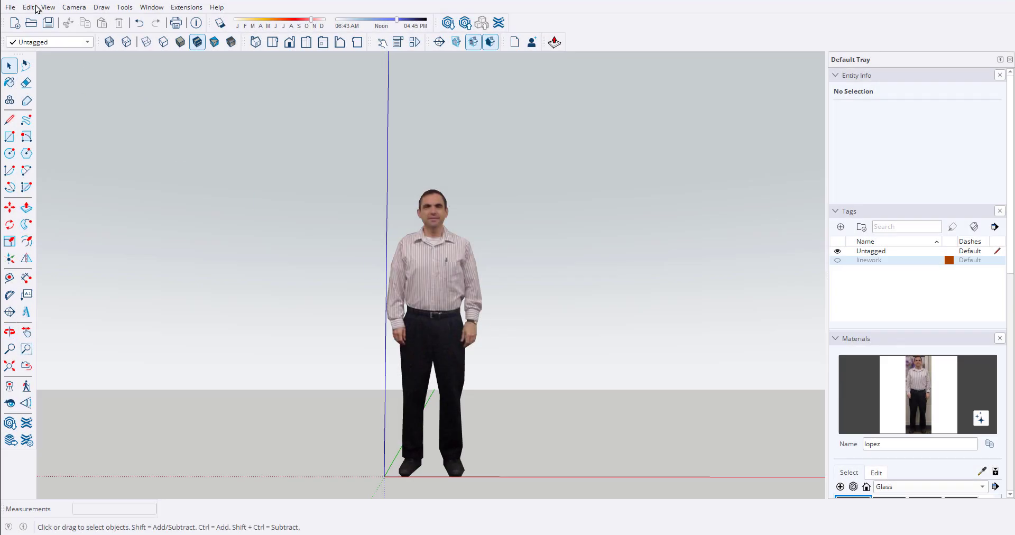
Step: Save the model with the finished photo person cutout
{"action": "left_click", "coordinate": [11, 7]}
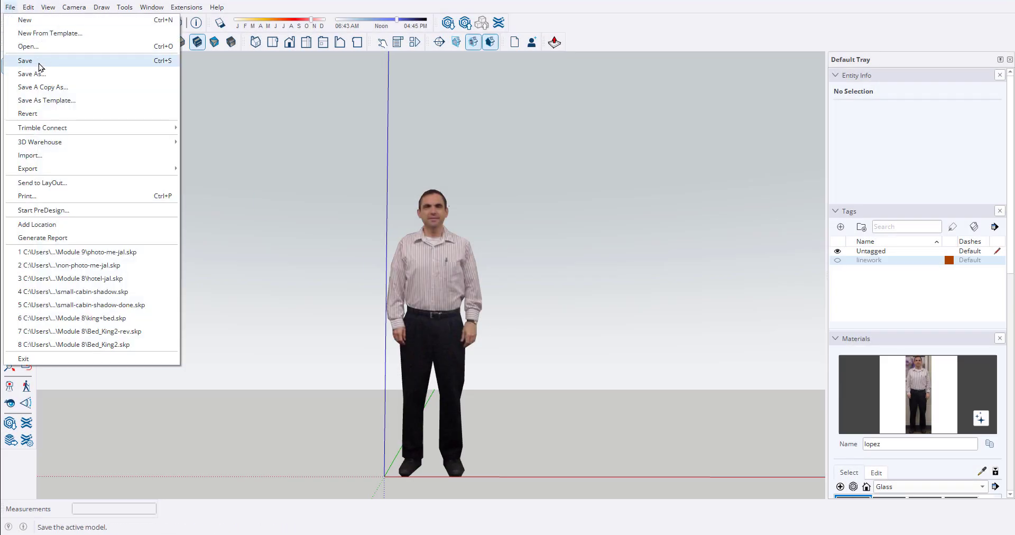
{"action": "left_click", "coordinate": [39, 61]}
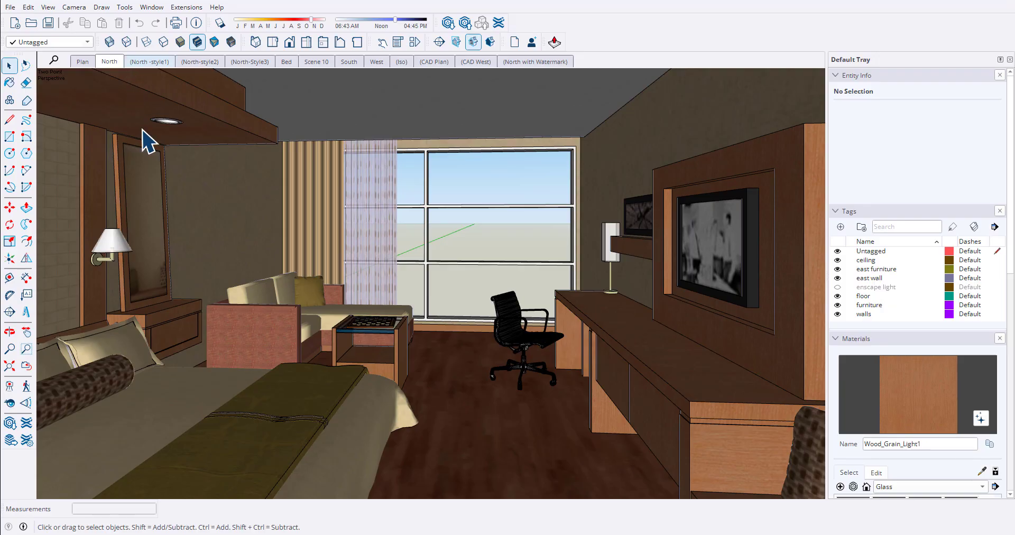
Step: Import photo-me-jal.skp into the hotel room model and place the person on the floor between the coffee table and desk chair
{"action": "left_click", "coordinate": [11, 8]}
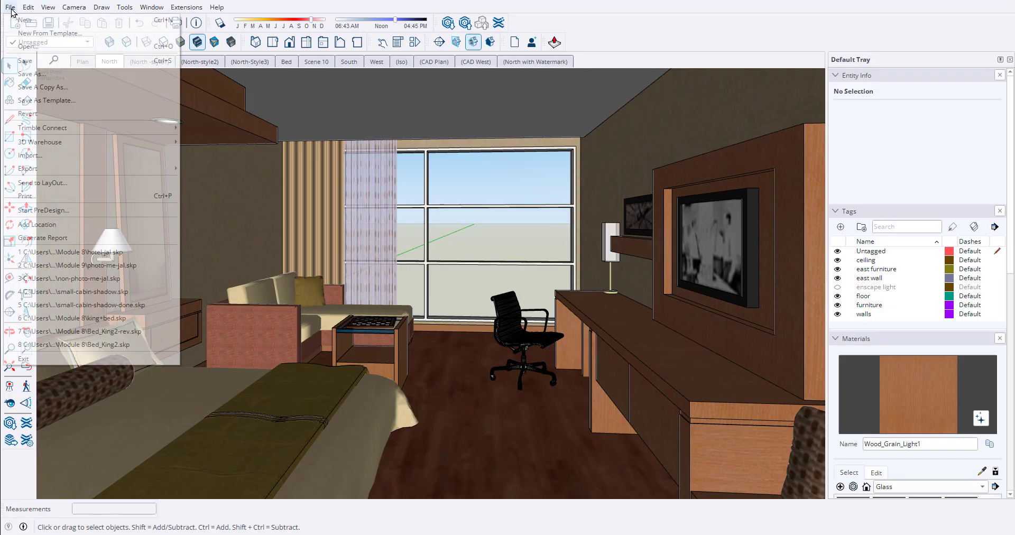
{"action": "left_click", "coordinate": [52, 156]}
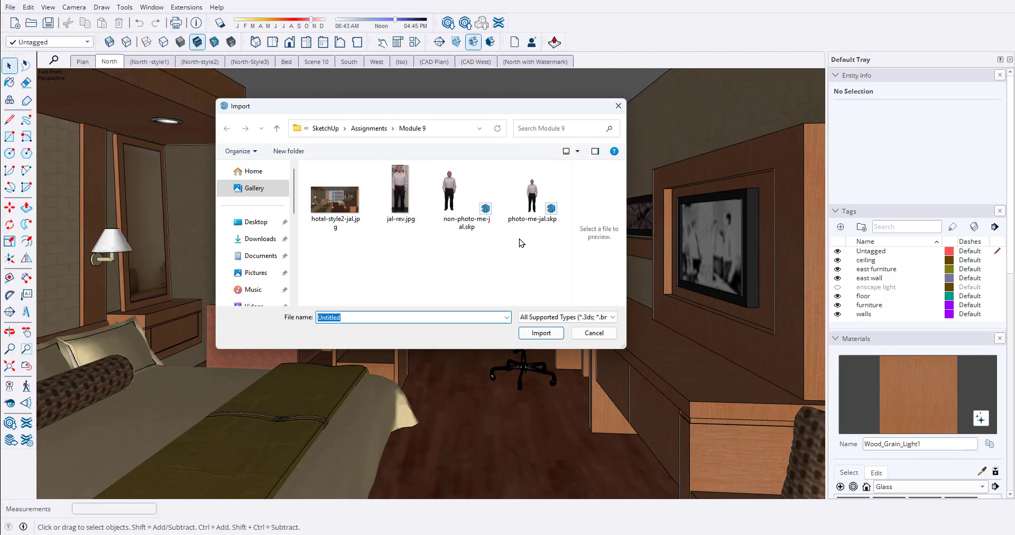
{"action": "left_click", "coordinate": [528, 200]}
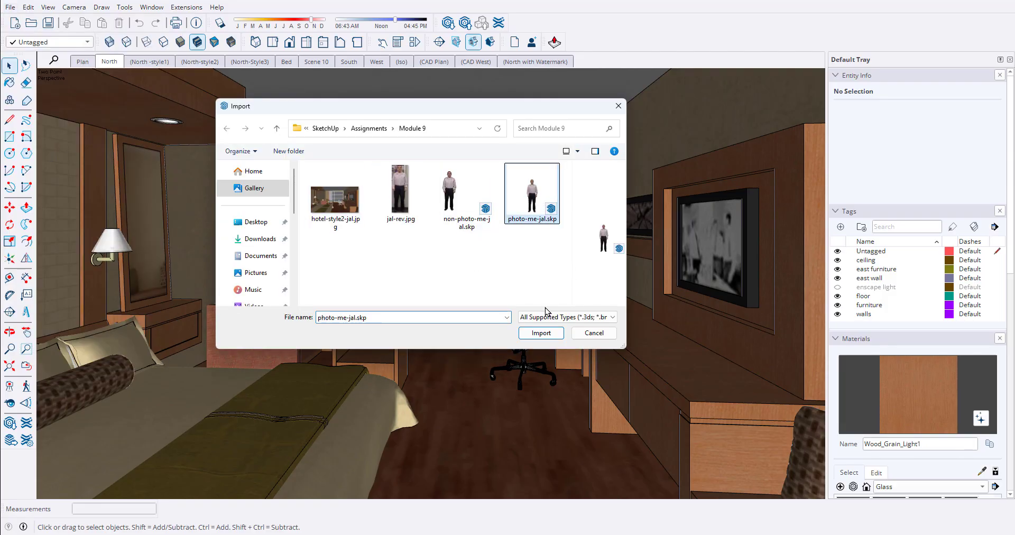
{"action": "left_click", "coordinate": [541, 333]}
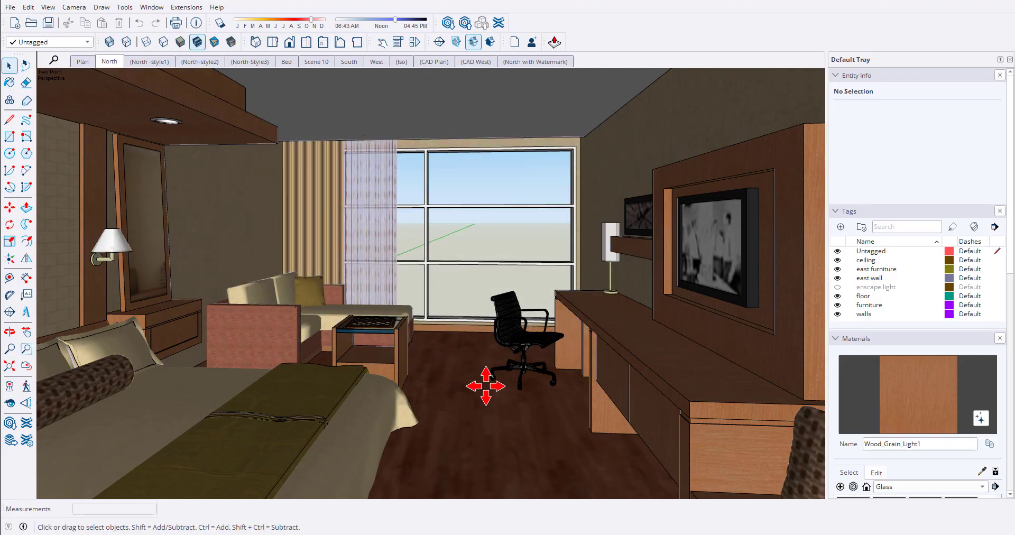
{"action": "left_click", "coordinate": [422, 382]}
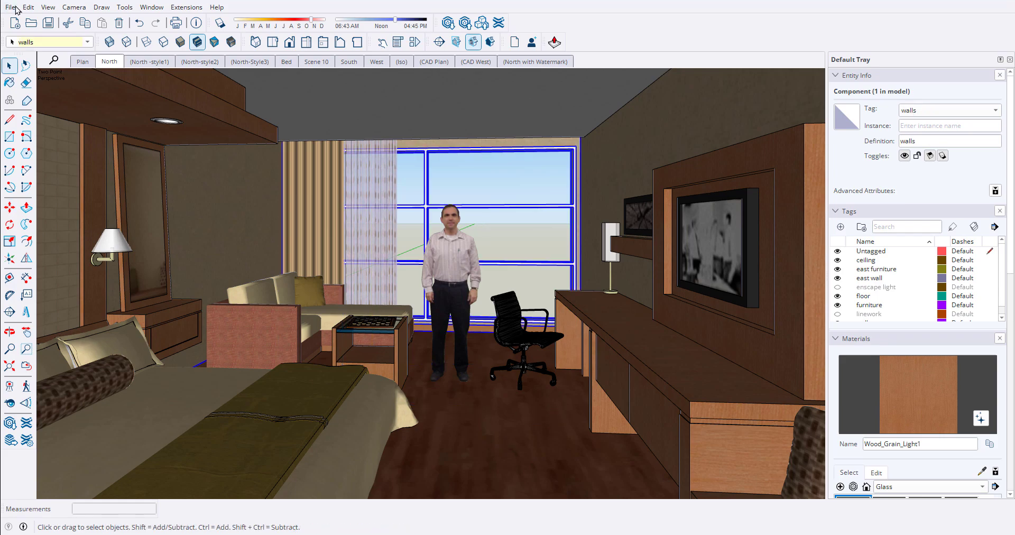
Step: Save the hotel room model under the name hotel-photo-me-jal.skp in the Module 9 folder
{"action": "left_click", "coordinate": [11, 8]}
{"action": "left_click", "coordinate": [52, 75]}
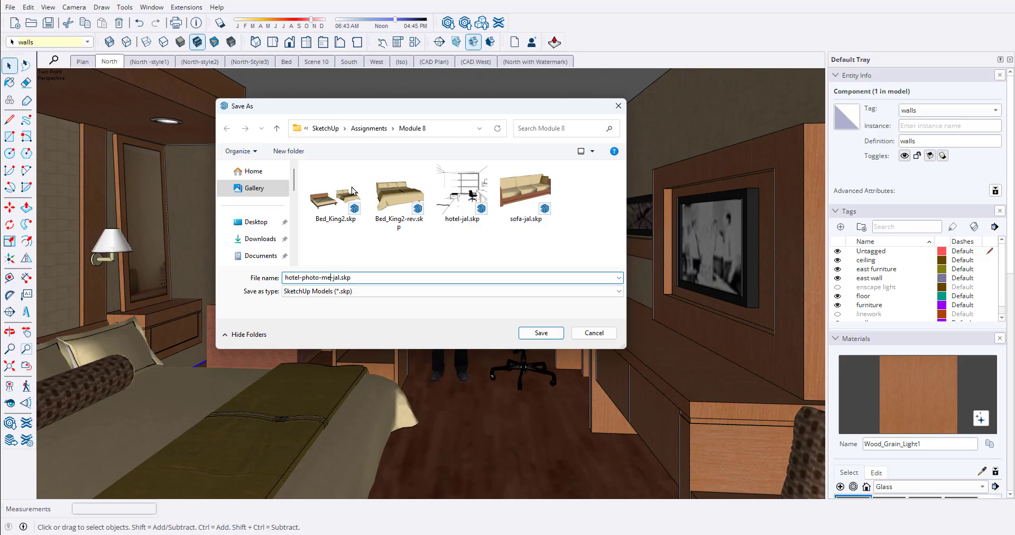
{"action": "left_click", "coordinate": [368, 130]}
{"action": "scroll", "coordinate": [376, 226], "scroll_direction": "down", "scroll_amount": 1}
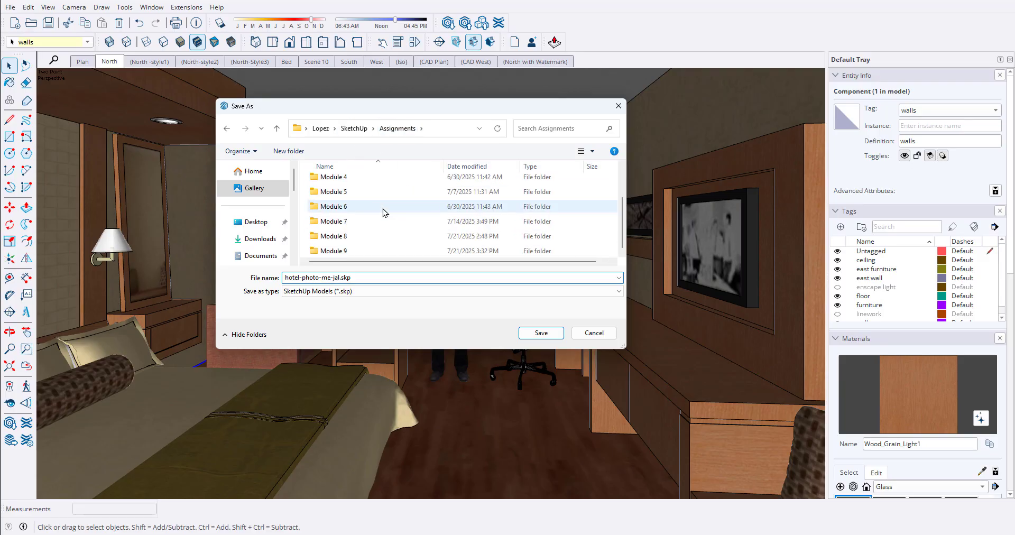
{"action": "left_click", "coordinate": [344, 252]}
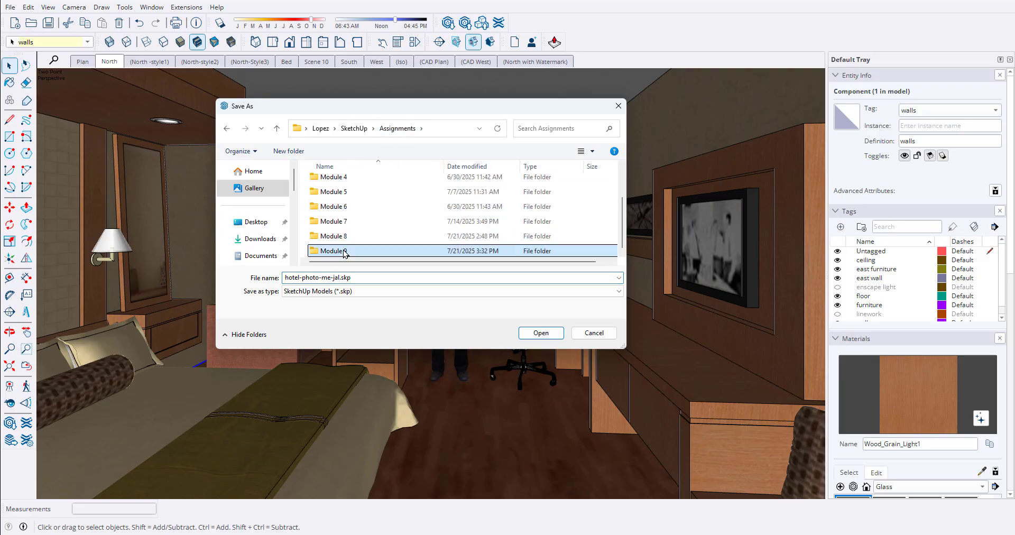
{"action": "left_click", "coordinate": [545, 335]}
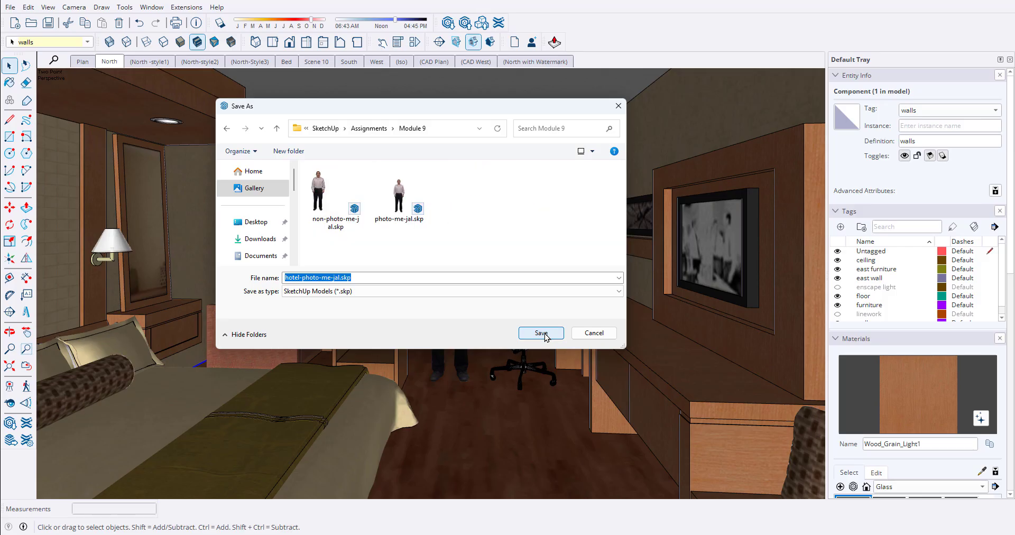
{"action": "left_click", "coordinate": [541, 333]}
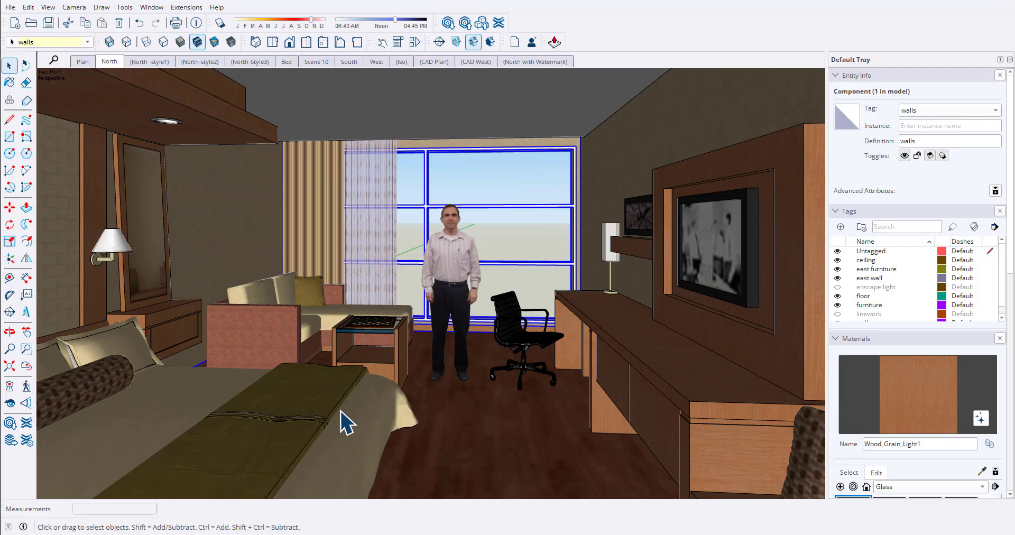
Step: Open the model non-photo-me-jal.skp from the Module 9 folder
{"action": "left_click", "coordinate": [11, 7]}
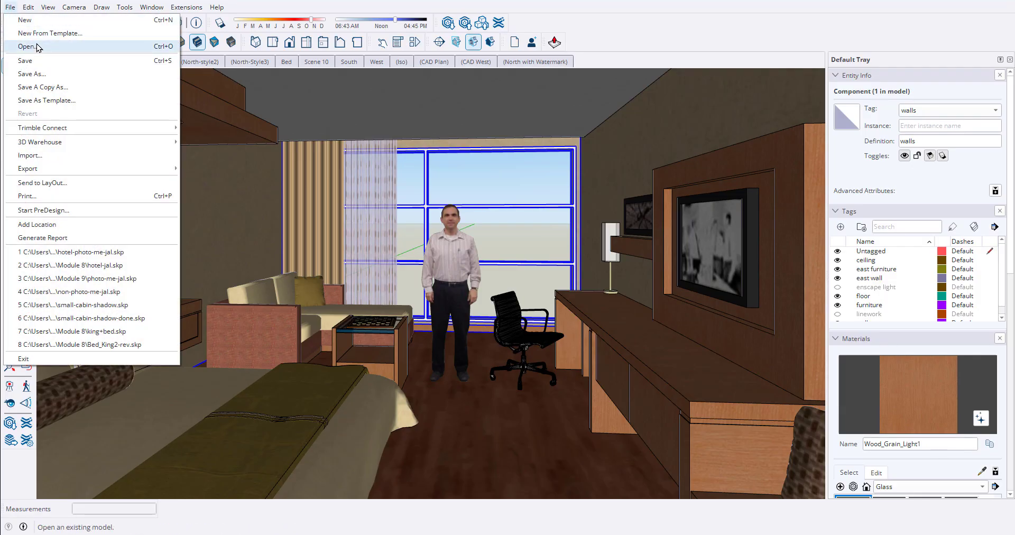
{"action": "left_click", "coordinate": [31, 47]}
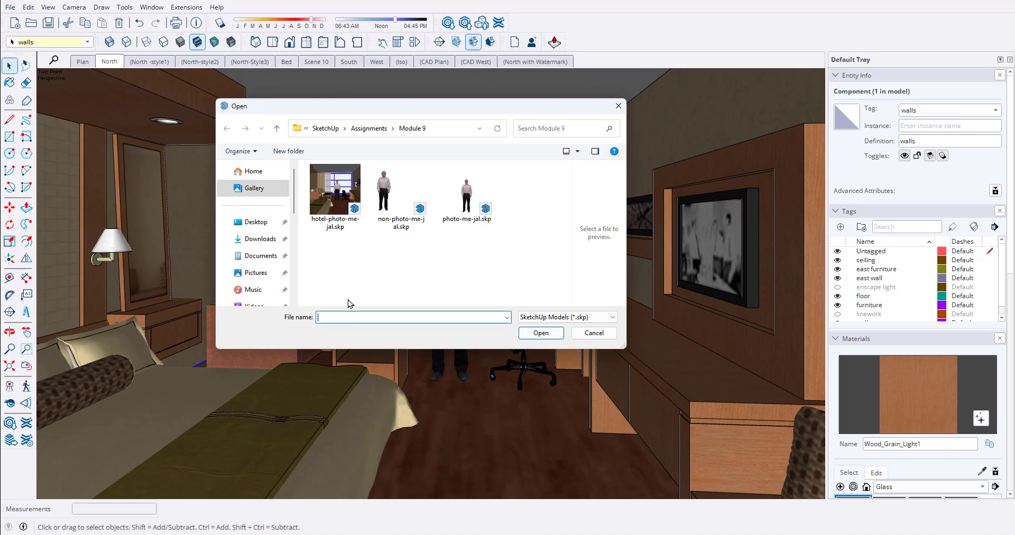
{"action": "left_click", "coordinate": [396, 203]}
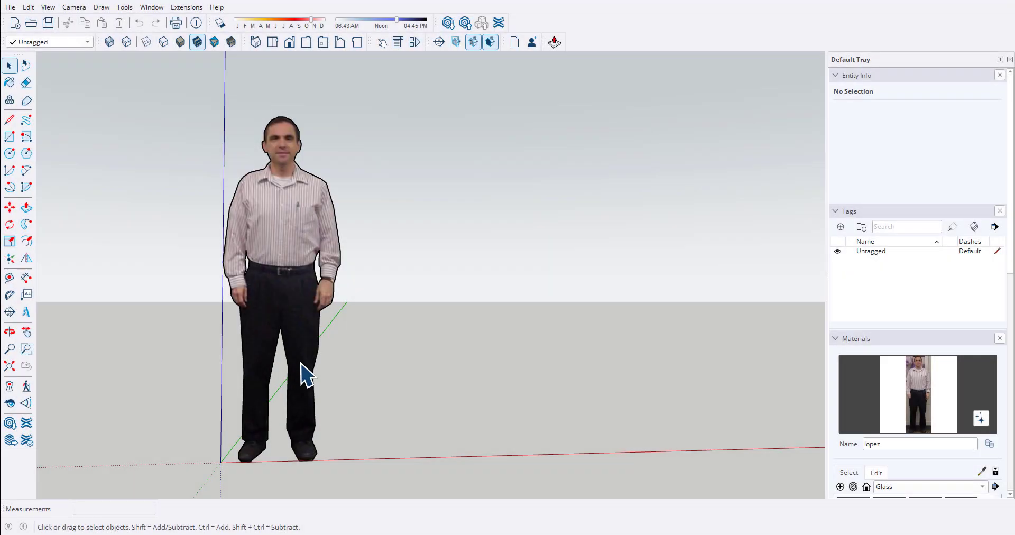
{"action": "left_click", "coordinate": [295, 255]}
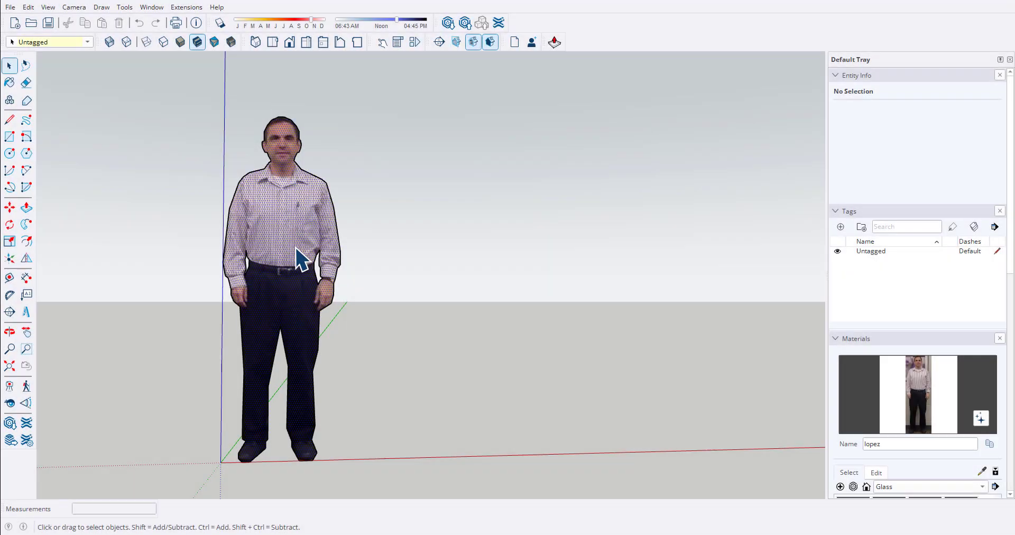
{"action": "left_click", "coordinate": [436, 199]}
{"action": "left_click", "coordinate": [301, 194]}
{"action": "left_click", "coordinate": [439, 242]}
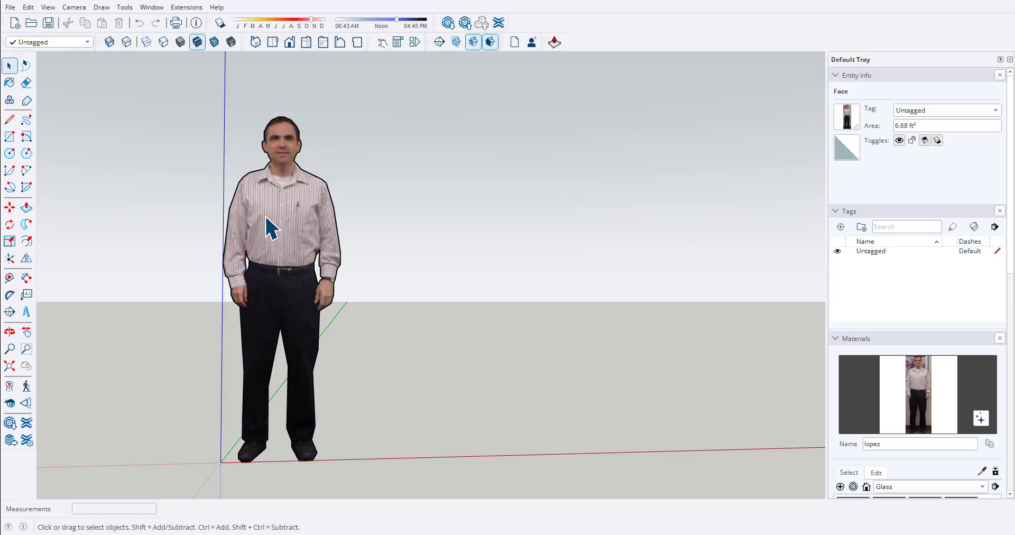
Step: Copy the person's face about 3' along the red axis, placing the duplicate beside the original, and clear the selection
{"action": "scroll", "coordinate": [277, 430], "scroll_direction": "down", "scroll_amount": 2}
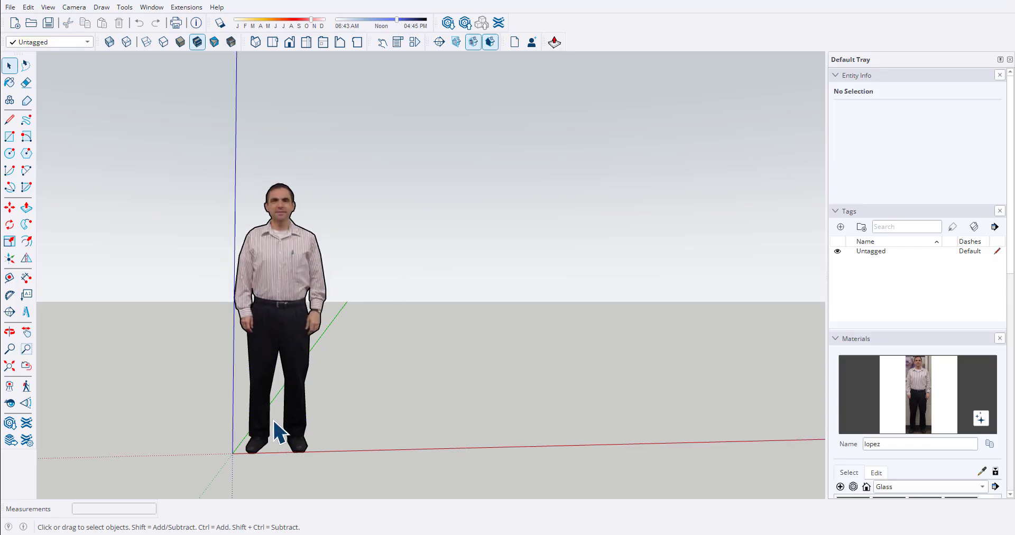
{"action": "left_click", "coordinate": [281, 317]}
{"action": "key", "text": "m"}
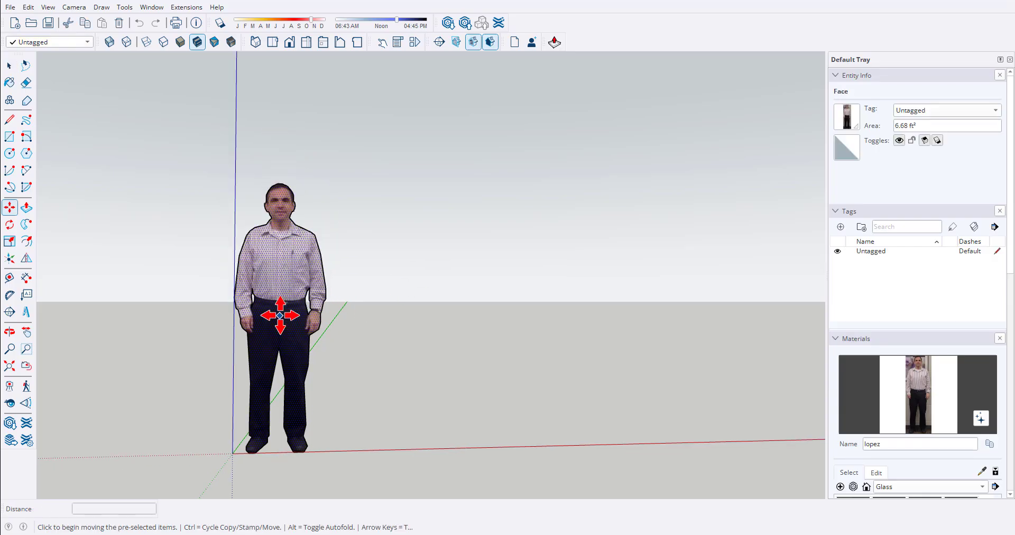
{"action": "left_click", "coordinate": [272, 284]}
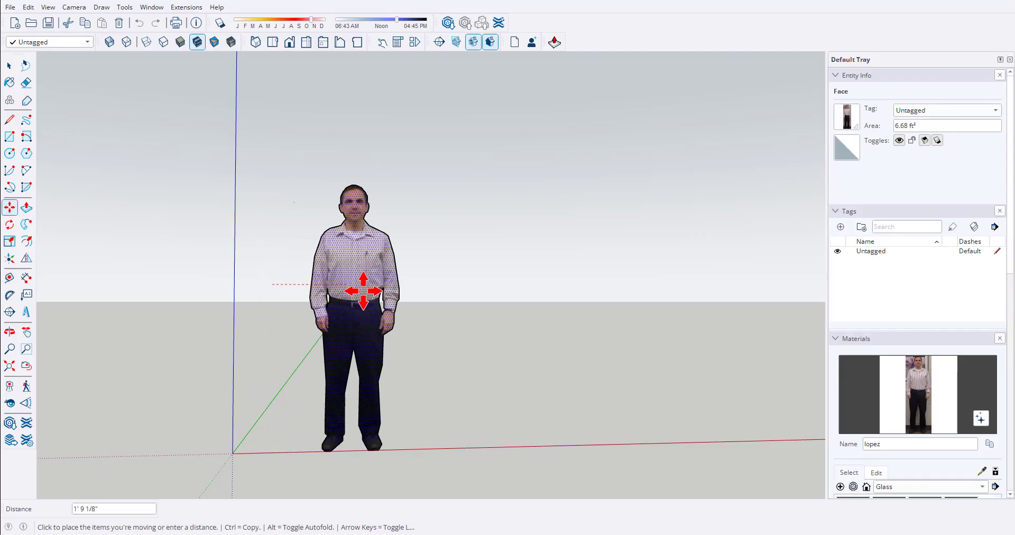
{"action": "key", "text": "ctrl"}
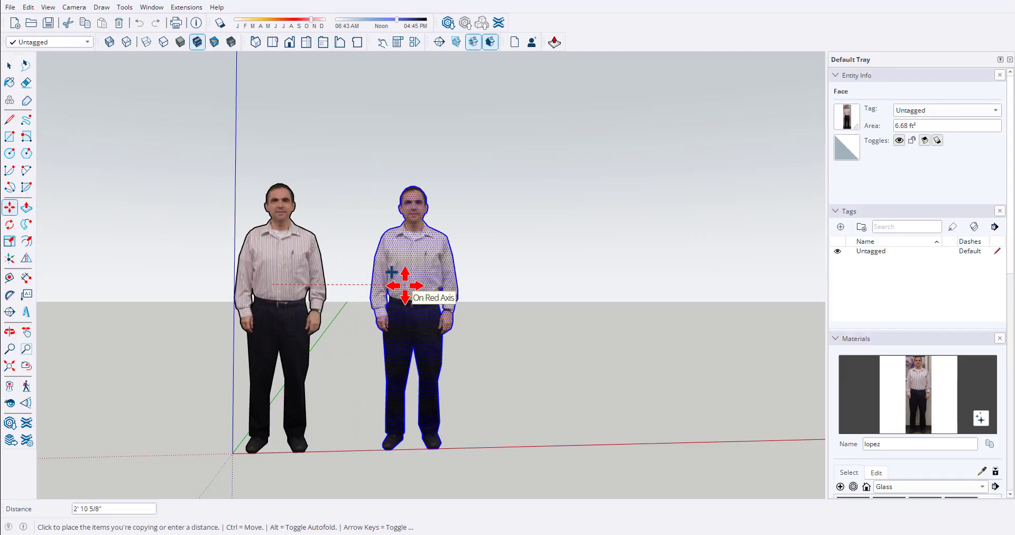
{"action": "left_click", "coordinate": [420, 285]}
{"action": "key", "text": "space"}
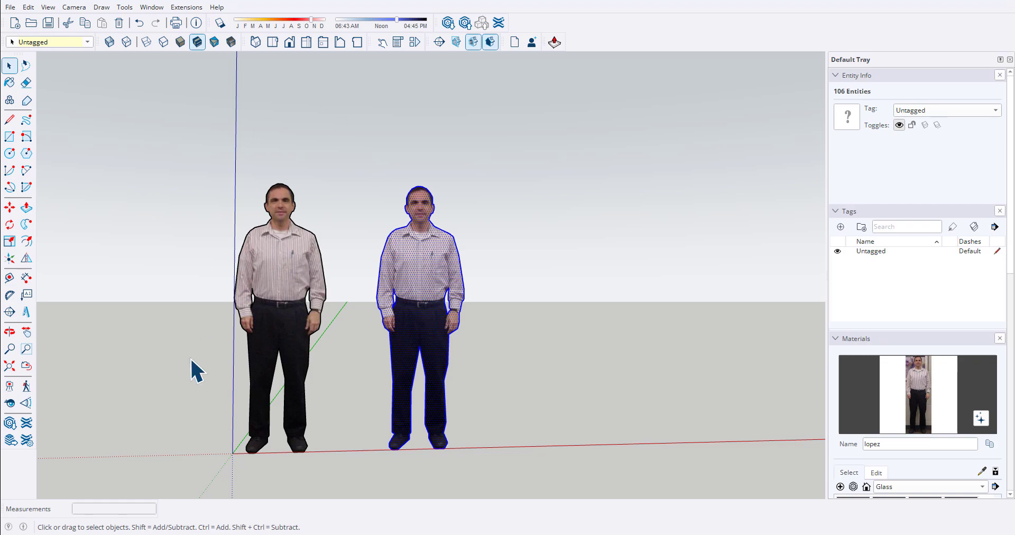
{"action": "left_click", "coordinate": [475, 219]}
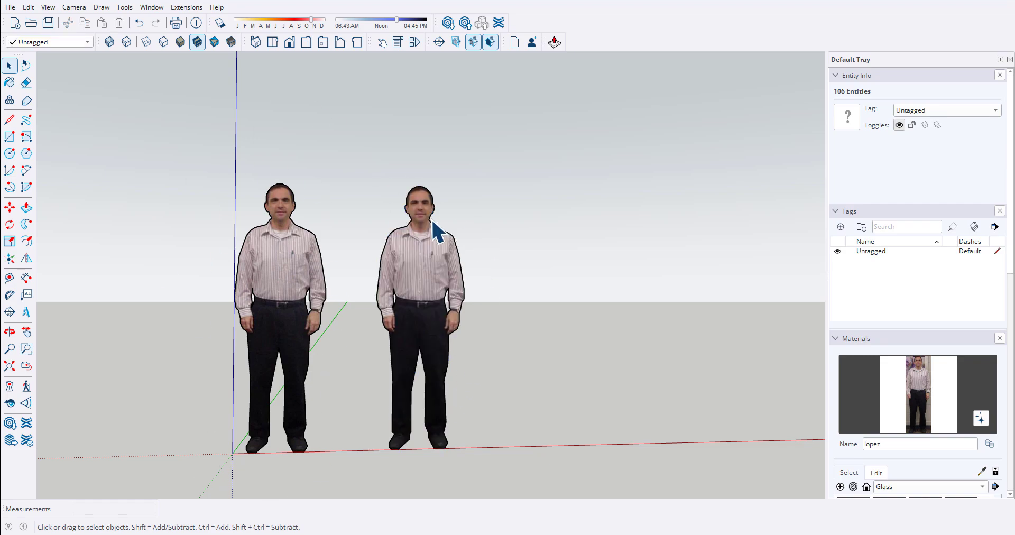
Step: Trace the inner edge of the original figure's right ear with lines, starting where the ear meets the hair outline
{"action": "scroll", "coordinate": [412, 219], "scroll_direction": "up", "scroll_amount": 2}
{"action": "scroll", "coordinate": [244, 238], "scroll_direction": "down", "scroll_amount": 1}
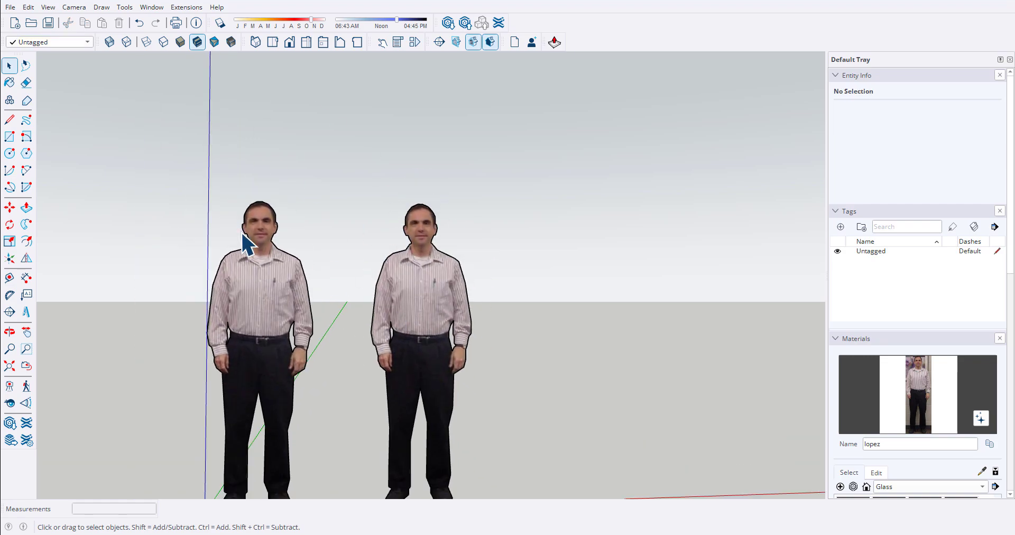
{"action": "scroll", "coordinate": [256, 227], "scroll_direction": "up", "scroll_amount": 4}
{"action": "key", "text": "l"}
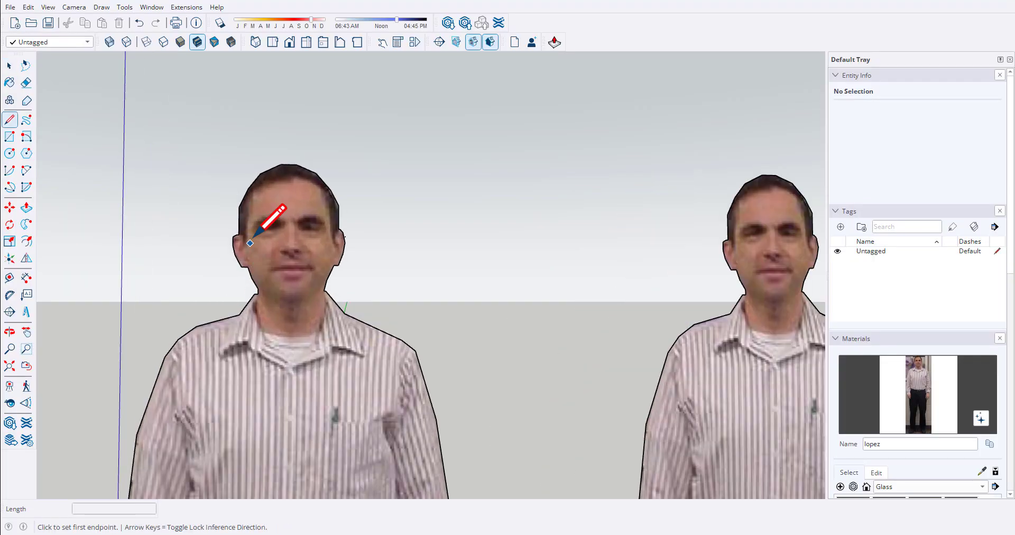
{"action": "middle_click_drag", "start_coordinate": [258, 231], "coordinate": [286, 287]}
{"action": "scroll", "coordinate": [222, 243], "scroll_direction": "up", "scroll_amount": 3}
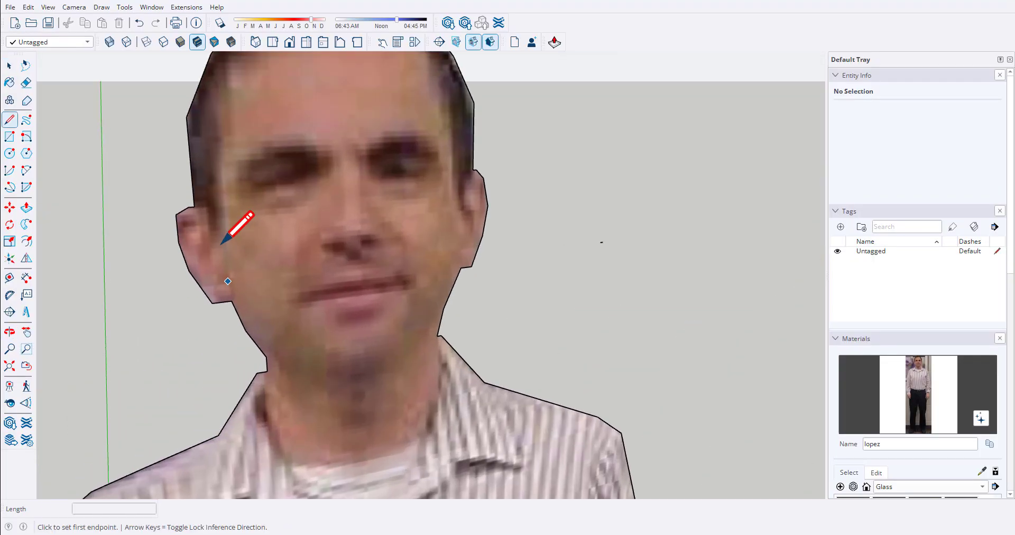
{"action": "left_click", "coordinate": [194, 206]}
{"action": "scroll", "coordinate": [210, 209], "scroll_direction": "up", "scroll_amount": 2}
{"action": "mouse_move", "coordinate": [215, 204]}
{"action": "middle_mouse_down"}
{"action": "mouse_move", "coordinate": [252, 217]}
{"action": "mouse_move", "coordinate": [255, 205]}
{"action": "mouse_move", "coordinate": [324, 206]}
{"action": "middle_mouse_up"}
{"action": "scroll", "coordinate": [222, 209], "scroll_direction": "up", "scroll_amount": 3}
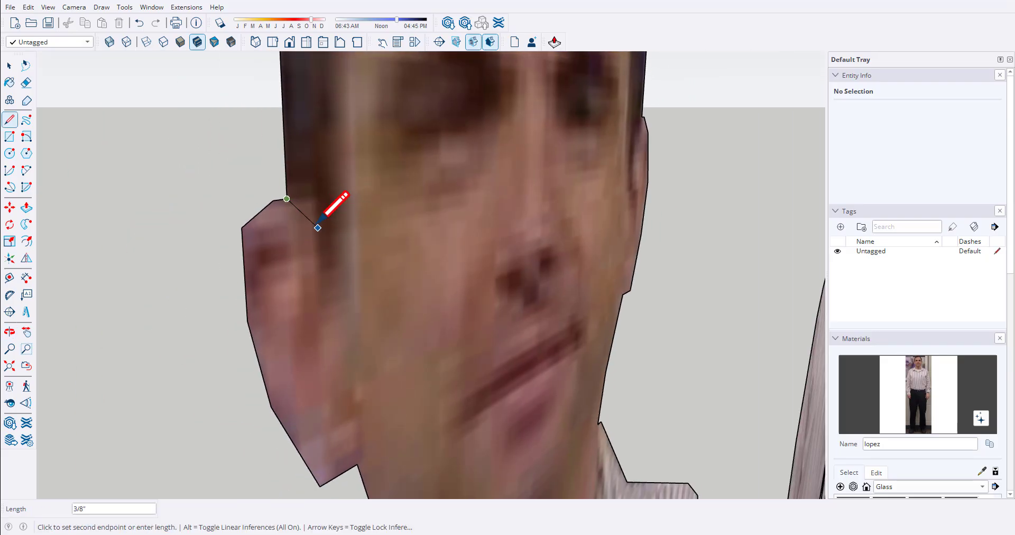
{"action": "left_click", "coordinate": [318, 227]}
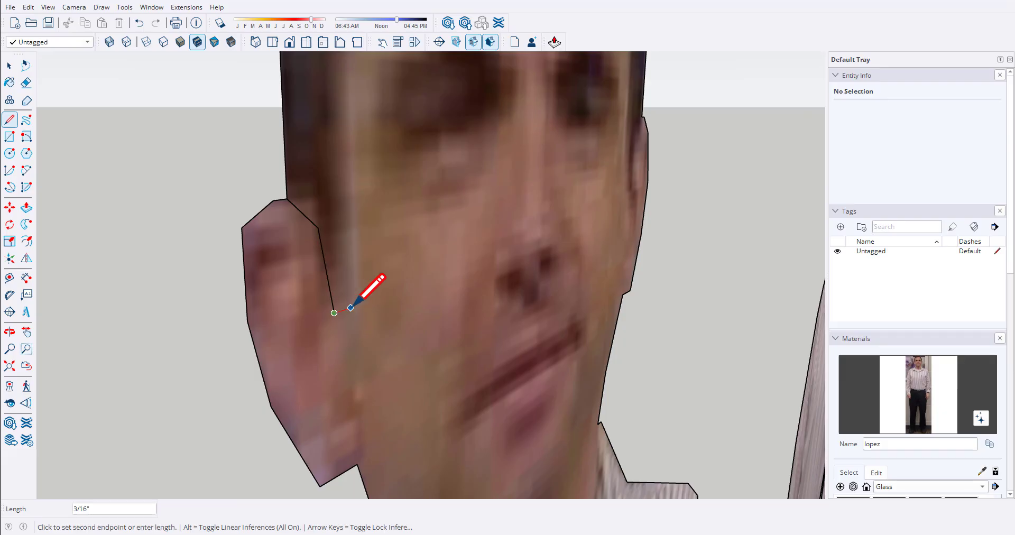
Step: Continue the traced line from the ear upward along the hairline at the temple
{"action": "scroll", "coordinate": [343, 303], "scroll_direction": "down", "scroll_amount": 3}
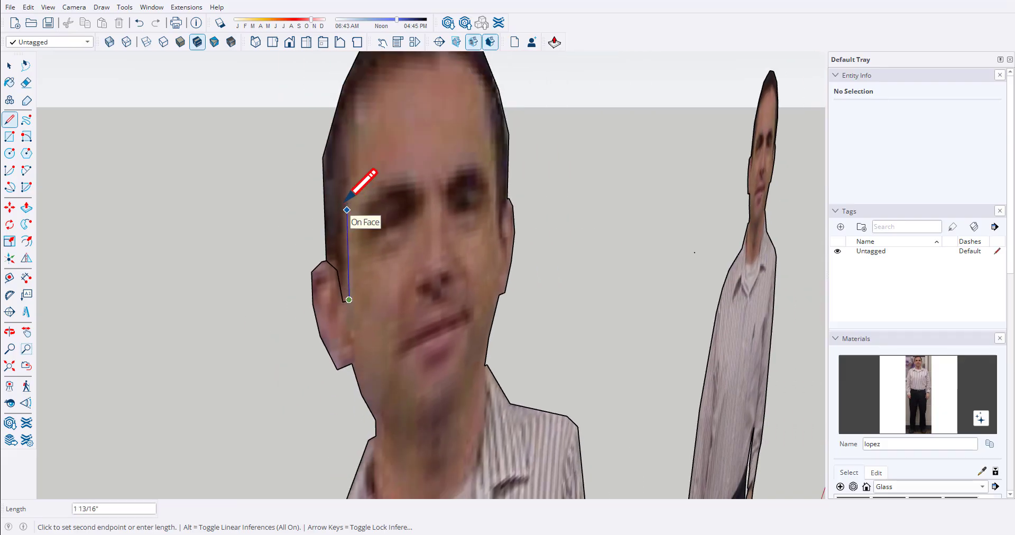
{"action": "left_click", "coordinate": [346, 191]}
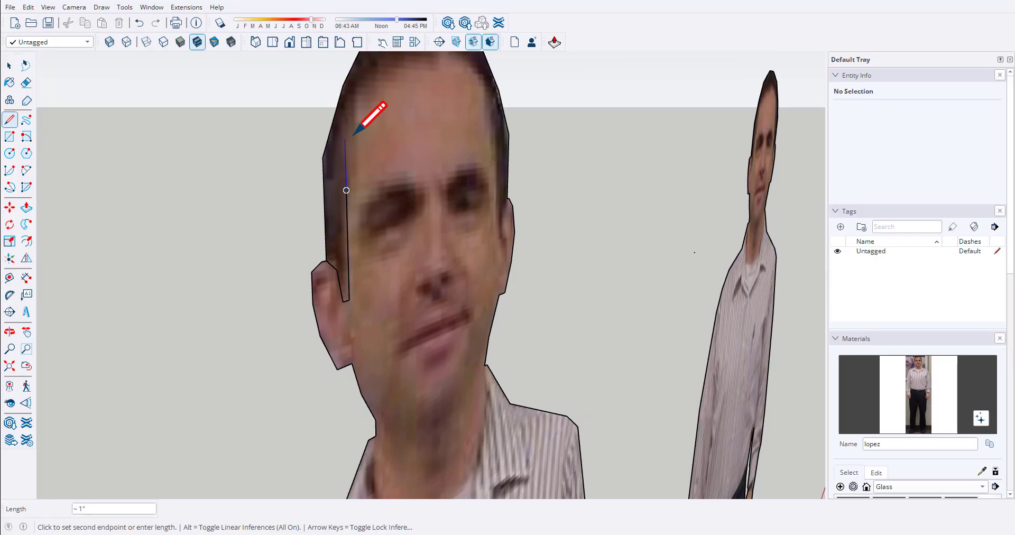
{"action": "middle_click_drag", "start_coordinate": [356, 124], "coordinate": [259, 215]}
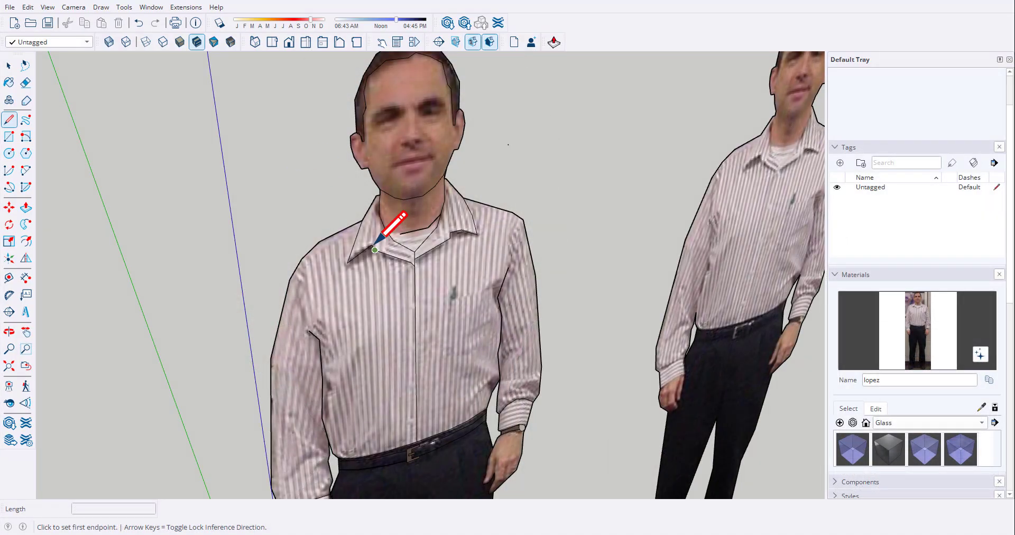
Step: Close the undershirt's neckline with a line from its open end to the shirt collar edge
{"action": "scroll", "coordinate": [375, 250], "scroll_direction": "up", "scroll_amount": 3}
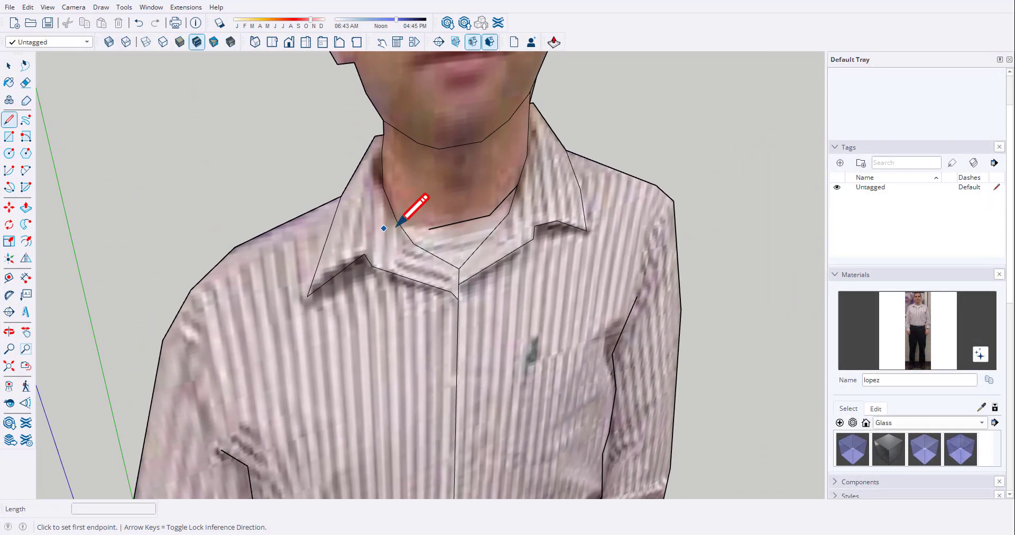
{"action": "left_click", "coordinate": [428, 228]}
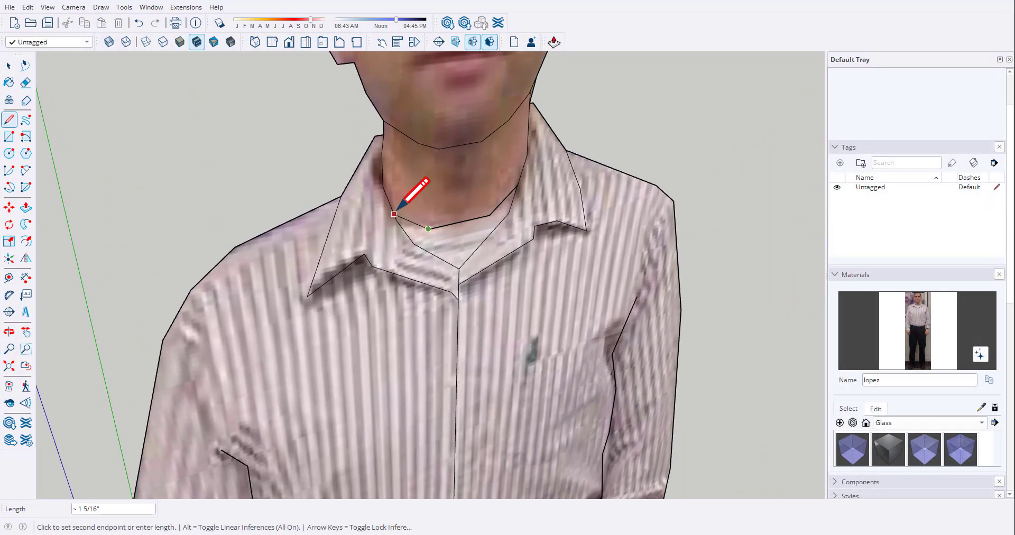
{"action": "left_click", "coordinate": [397, 219]}
{"action": "key", "text": "space"}
{"action": "scroll", "coordinate": [405, 236], "scroll_direction": "down", "scroll_amount": 3}
{"action": "scroll", "coordinate": [391, 269], "scroll_direction": "down", "scroll_amount": 3}
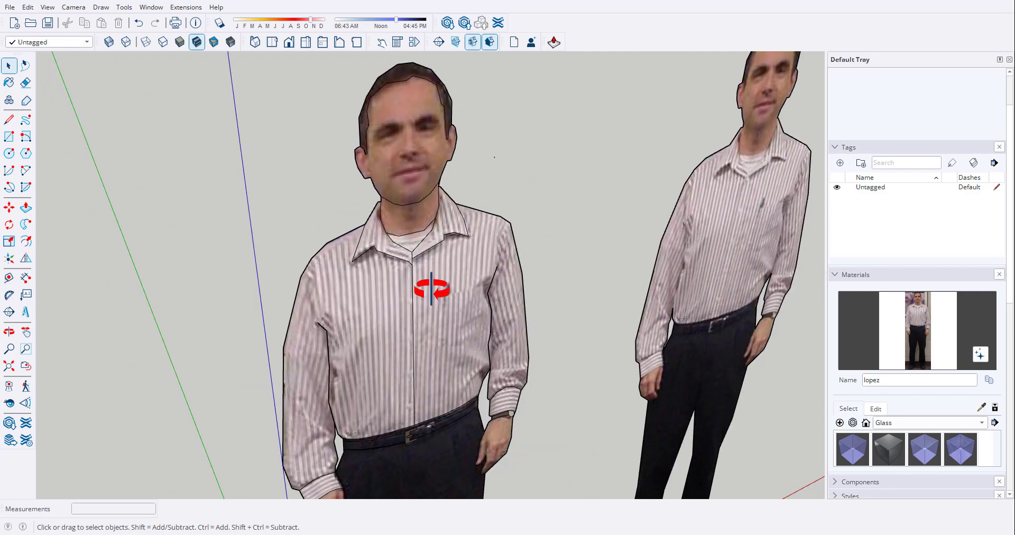
Step: Check the traced shirt and hand faces by selecting them in the Monochrome face style, and restore Shaded With Textures
{"action": "middle_click_drag", "start_coordinate": [431, 288], "coordinate": [259, 254]}
{"action": "scroll", "coordinate": [259, 255], "scroll_direction": "down", "scroll_amount": 2}
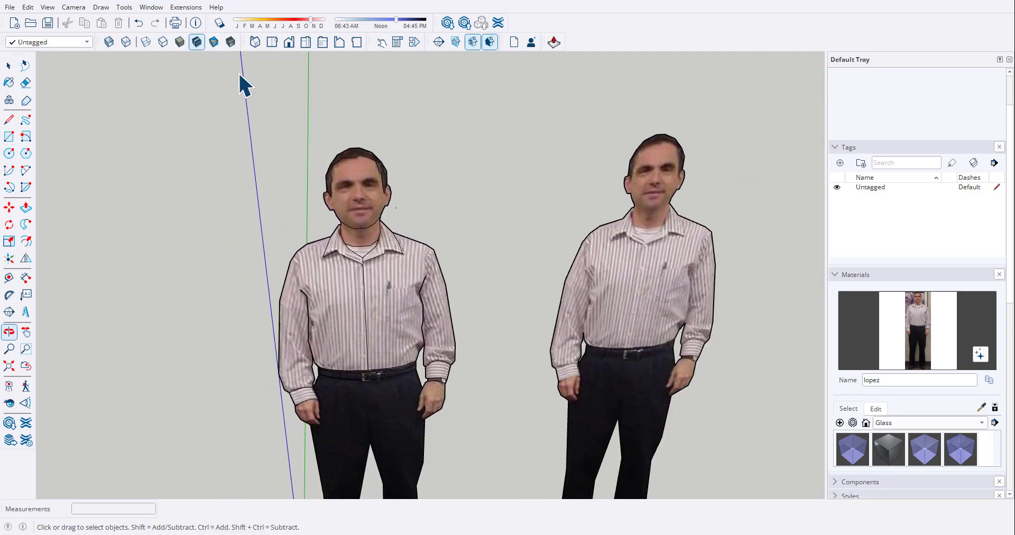
{"action": "left_click", "coordinate": [213, 41]}
{"action": "mouse_move", "coordinate": [306, 161]}
{"action": "middle_mouse_down"}
{"action": "mouse_move", "coordinate": [385, 197]}
{"action": "mouse_move", "coordinate": [417, 146]}
{"action": "middle_mouse_up"}
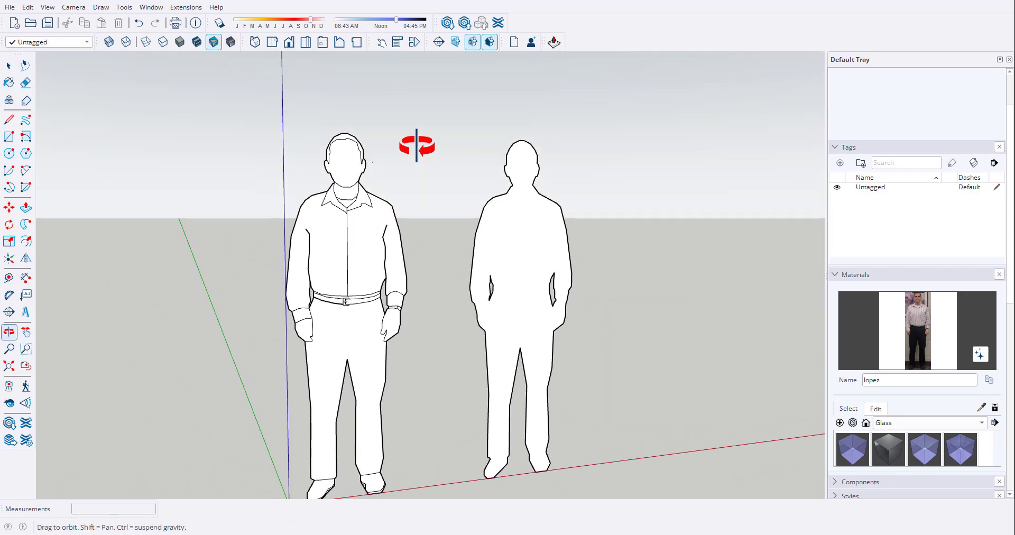
{"action": "left_click", "coordinate": [367, 356]}
{"action": "left_click", "coordinate": [369, 274]}
{"action": "left_click", "coordinate": [333, 278]}
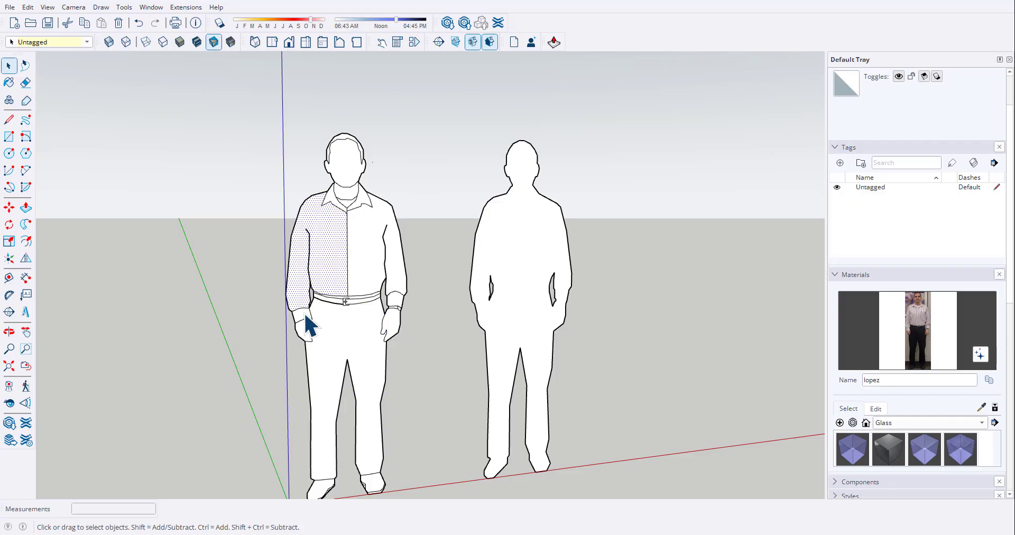
{"action": "scroll", "coordinate": [304, 323], "scroll_direction": "up", "scroll_amount": 2}
{"action": "left_click", "coordinate": [305, 333]}
{"action": "left_click", "coordinate": [439, 327]}
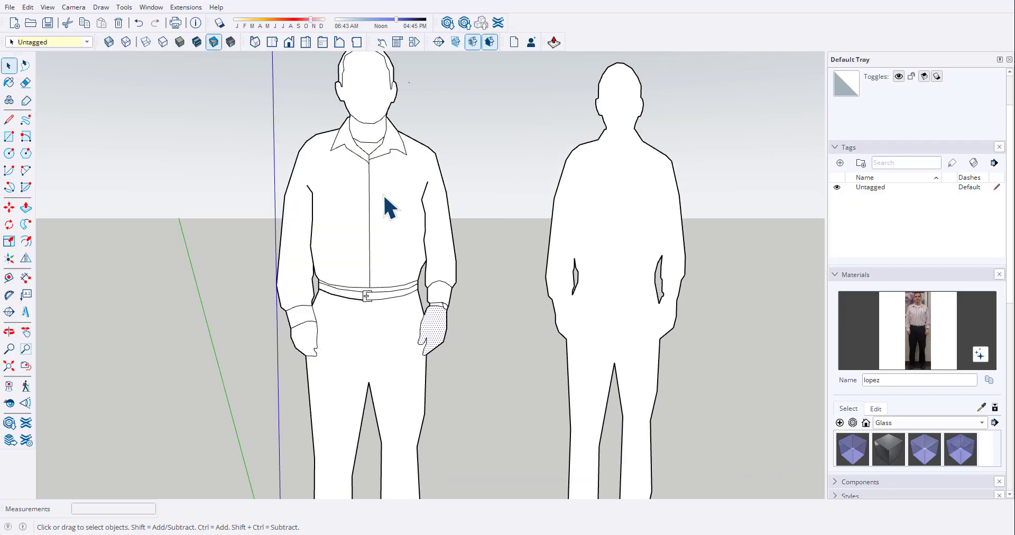
{"action": "left_click", "coordinate": [391, 222]}
{"action": "scroll", "coordinate": [395, 239], "scroll_direction": "down", "scroll_amount": 2}
{"action": "scroll", "coordinate": [317, 63], "scroll_direction": "up", "scroll_amount": 2}
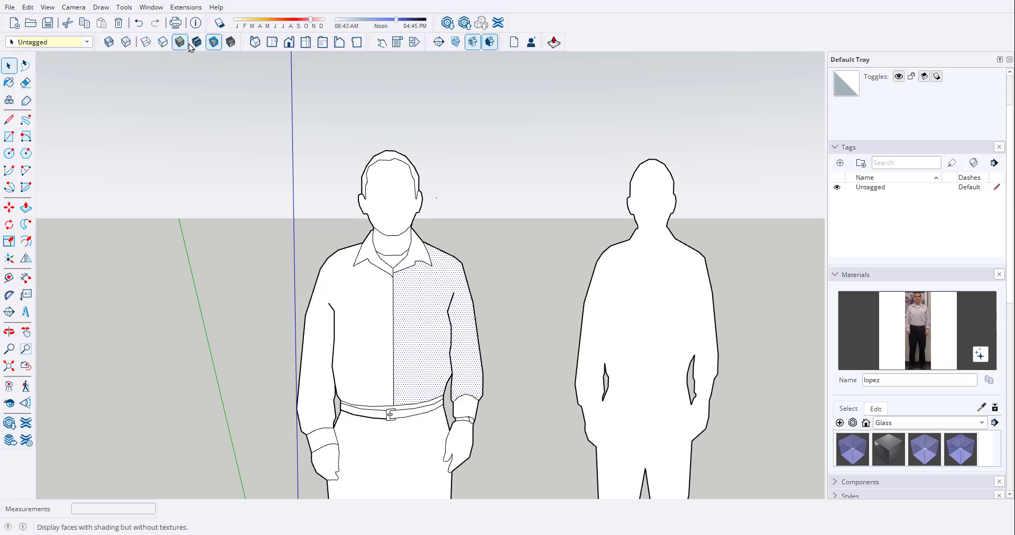
{"action": "left_click", "coordinate": [196, 42]}
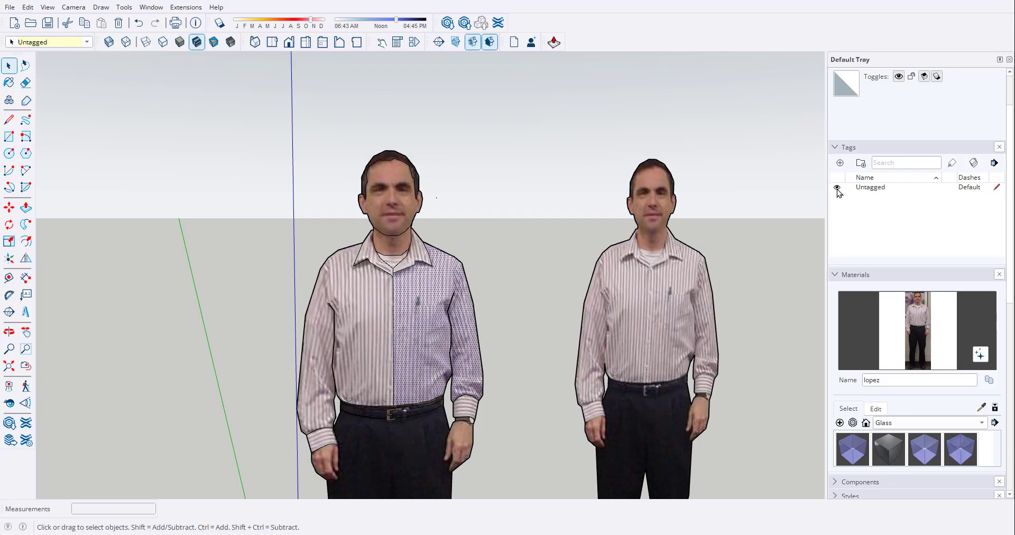
Step: Collapse the entity and tag settings, show the Solid Colors material collection, and enlarge its swatch list
{"action": "left_click", "coordinate": [833, 148]}
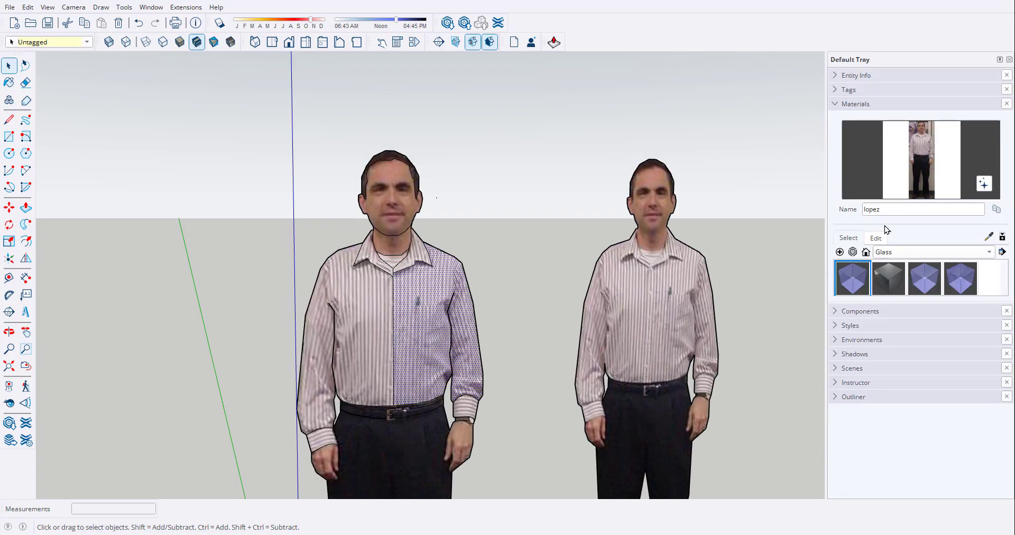
{"action": "left_click", "coordinate": [928, 257]}
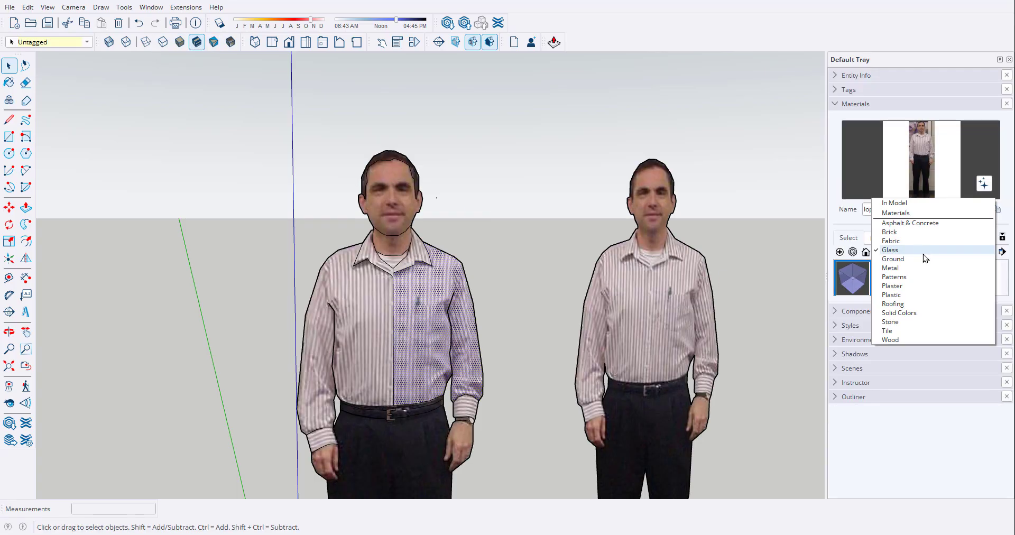
{"action": "left_click", "coordinate": [910, 313]}
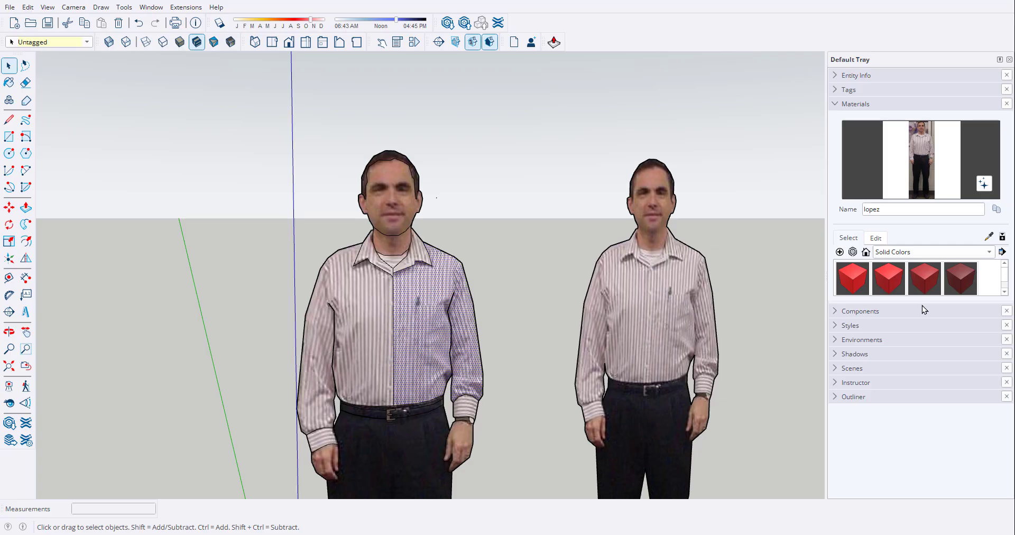
{"action": "left_click_drag", "start_coordinate": [921, 303], "coordinate": [931, 450]}
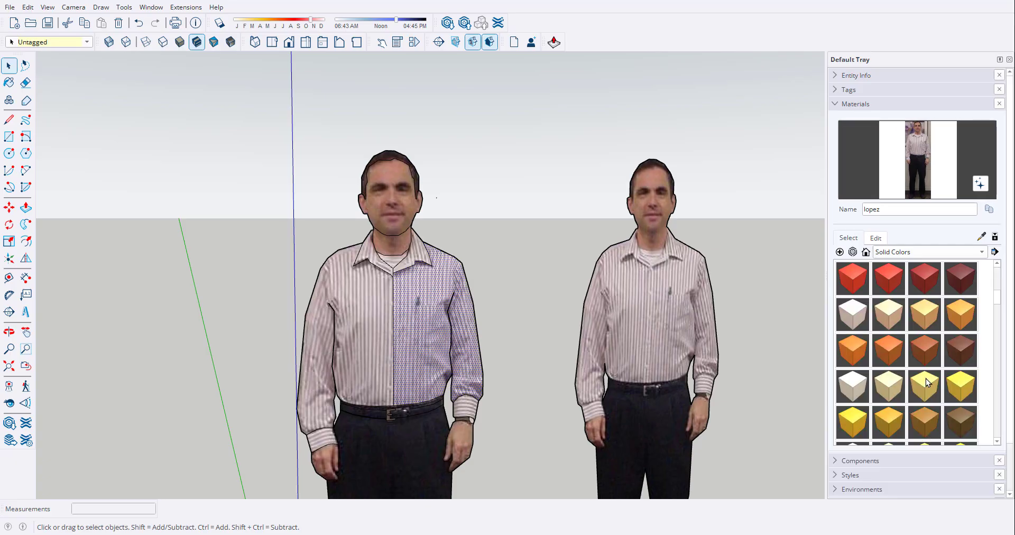
Step: Paint the traced figure's hair with the solid colour M08_Obsidian_Black
{"action": "scroll", "coordinate": [924, 385], "scroll_direction": "down", "scroll_amount": 4}
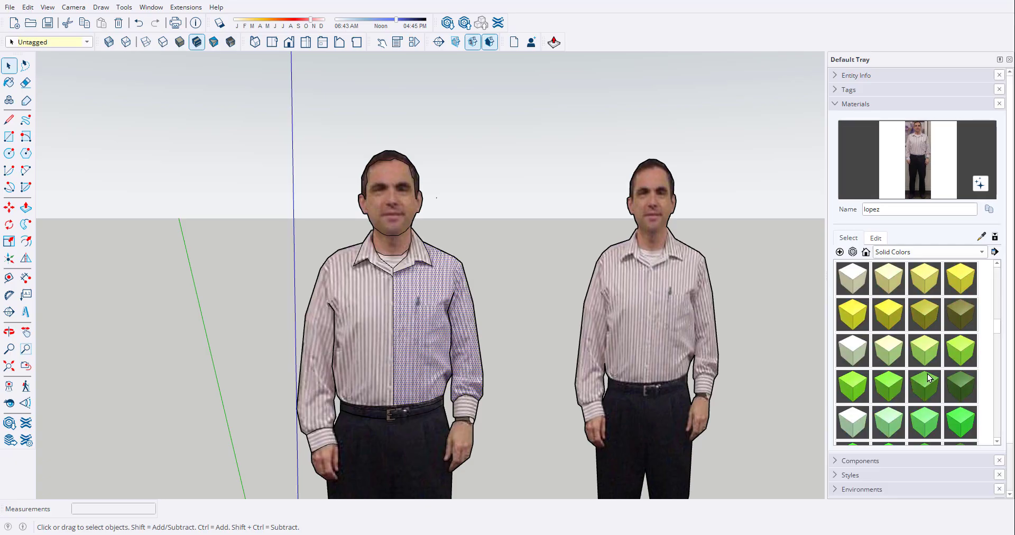
{"action": "scroll", "coordinate": [929, 376], "scroll_direction": "down", "scroll_amount": 10}
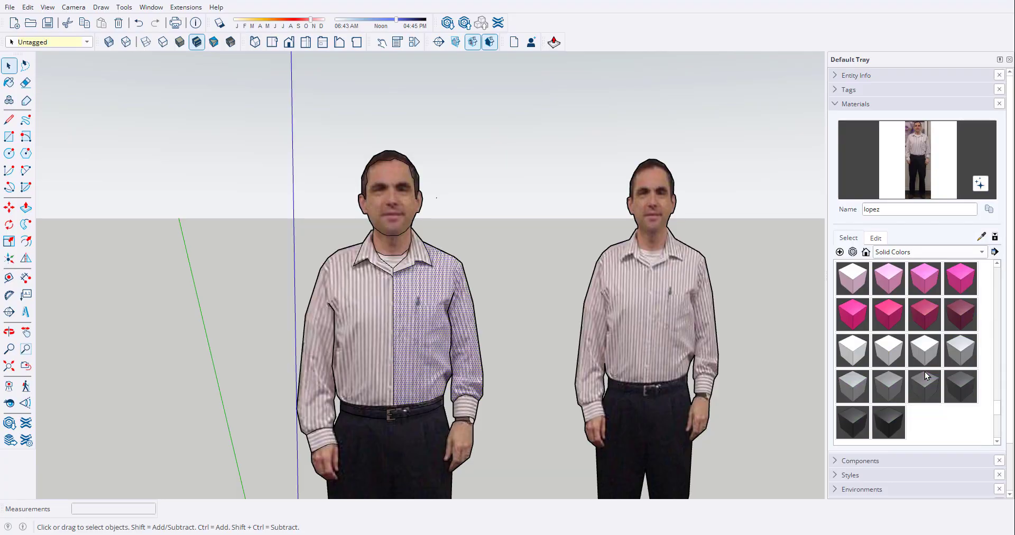
{"action": "left_click", "coordinate": [838, 413]}
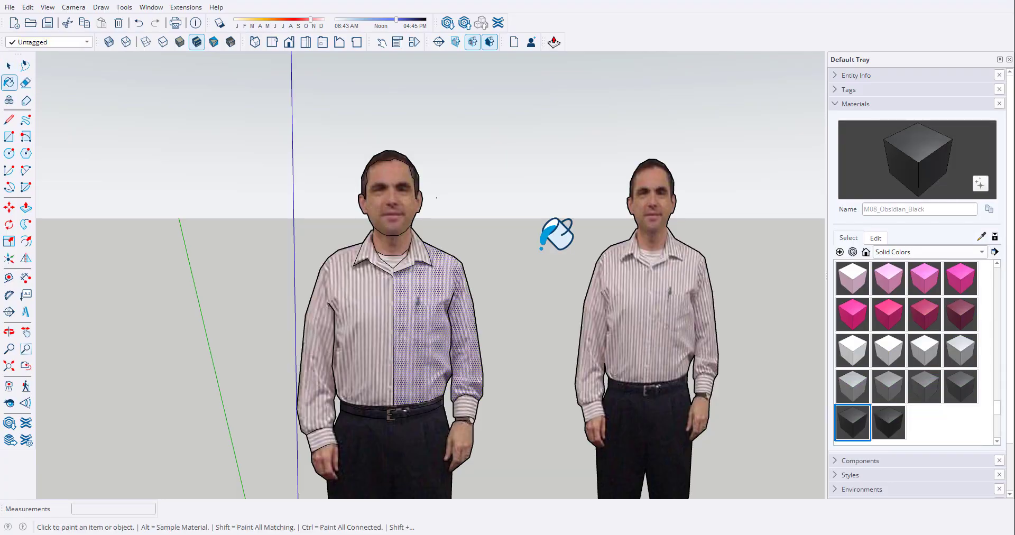
{"action": "scroll", "coordinate": [410, 153], "scroll_direction": "up", "scroll_amount": 5}
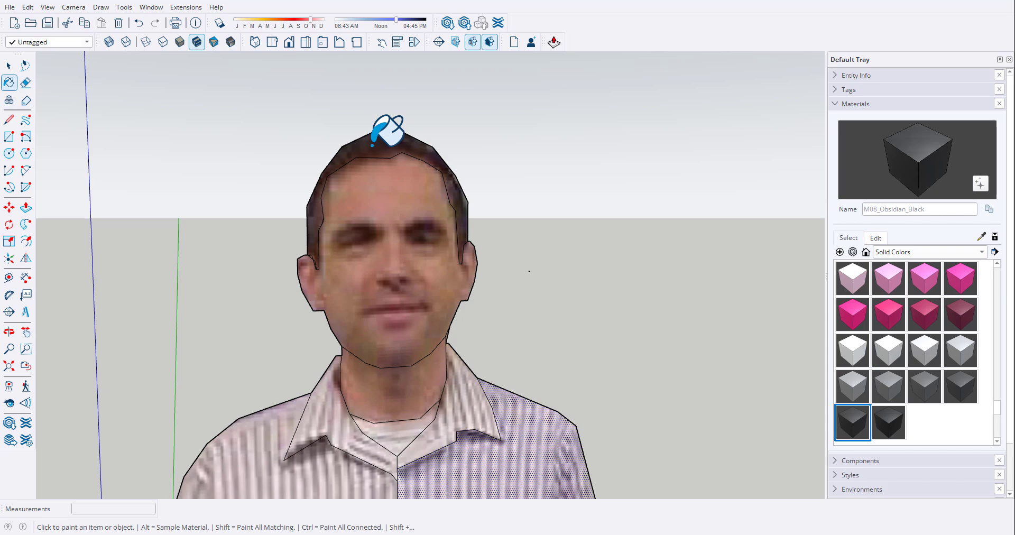
{"action": "left_click", "coordinate": [372, 144]}
{"action": "mouse_move", "coordinate": [370, 145]}
{"action": "middle_mouse_down"}
{"action": "mouse_move", "coordinate": [465, 236]}
{"action": "mouse_move", "coordinate": [329, 153]}
{"action": "mouse_move", "coordinate": [220, 165]}
{"action": "mouse_move", "coordinate": [387, 186]}
{"action": "mouse_move", "coordinate": [497, 170]}
{"action": "middle_mouse_up"}
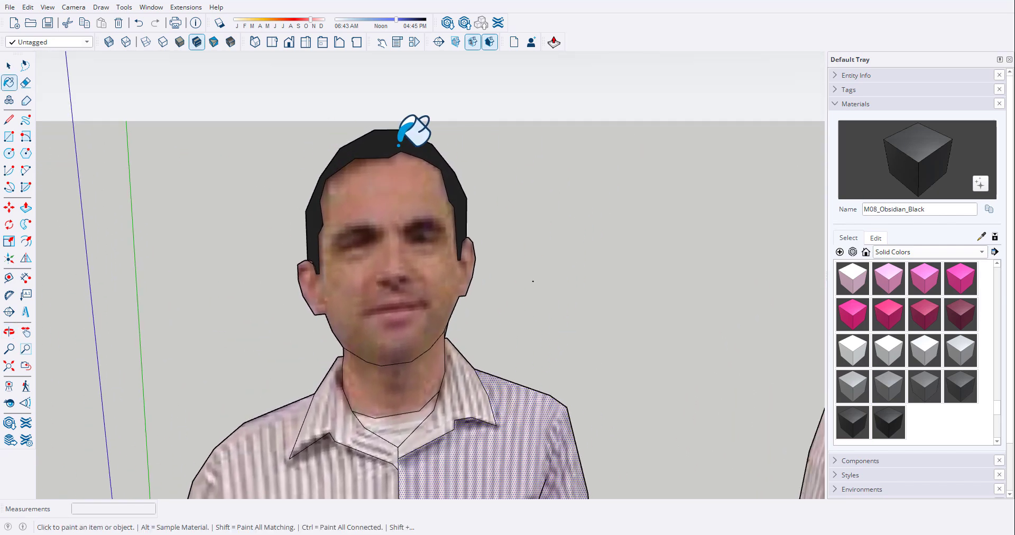
{"action": "scroll", "coordinate": [296, 220], "scroll_direction": "down", "scroll_amount": 4}
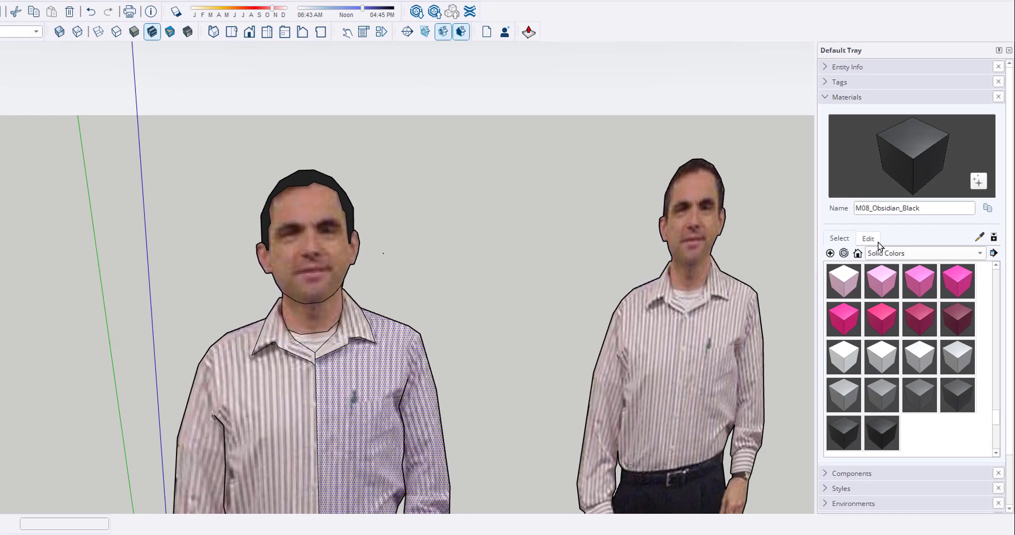
Step: Edit M08_Obsidian_Black to match the hair colour sampled from the photo on the duplicate figure
{"action": "left_click", "coordinate": [877, 242]}
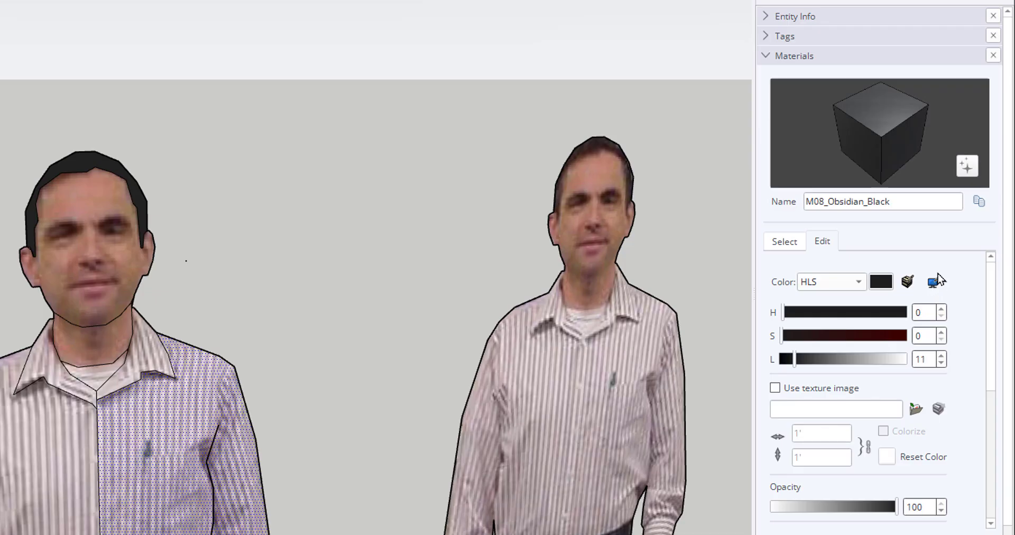
{"action": "left_click", "coordinate": [933, 284]}
{"action": "scroll", "coordinate": [629, 120], "scroll_direction": "up", "scroll_amount": 1}
{"action": "scroll", "coordinate": [629, 120], "scroll_direction": "up", "scroll_amount": 5}
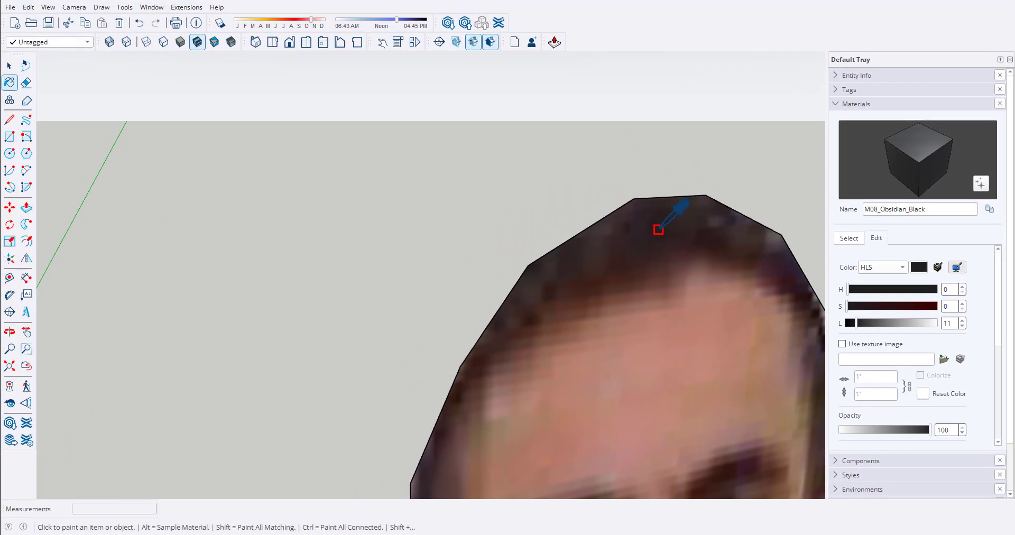
{"action": "left_click", "coordinate": [658, 229]}
{"action": "scroll", "coordinate": [703, 212], "scroll_direction": "down", "scroll_amount": 8}
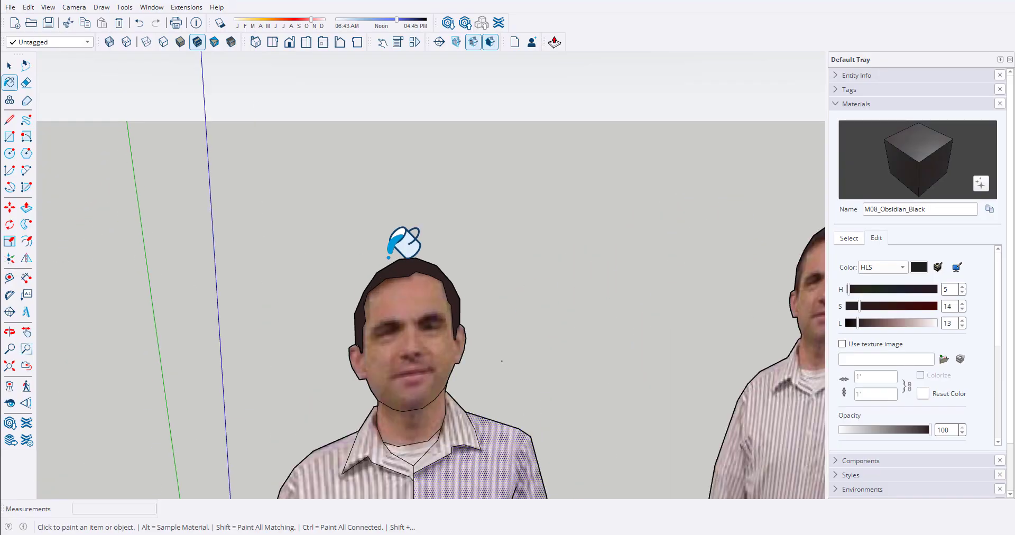
{"action": "scroll", "coordinate": [405, 243], "scroll_direction": "up", "scroll_amount": 3}
{"action": "scroll", "coordinate": [335, 233], "scroll_direction": "down", "scroll_amount": 2}
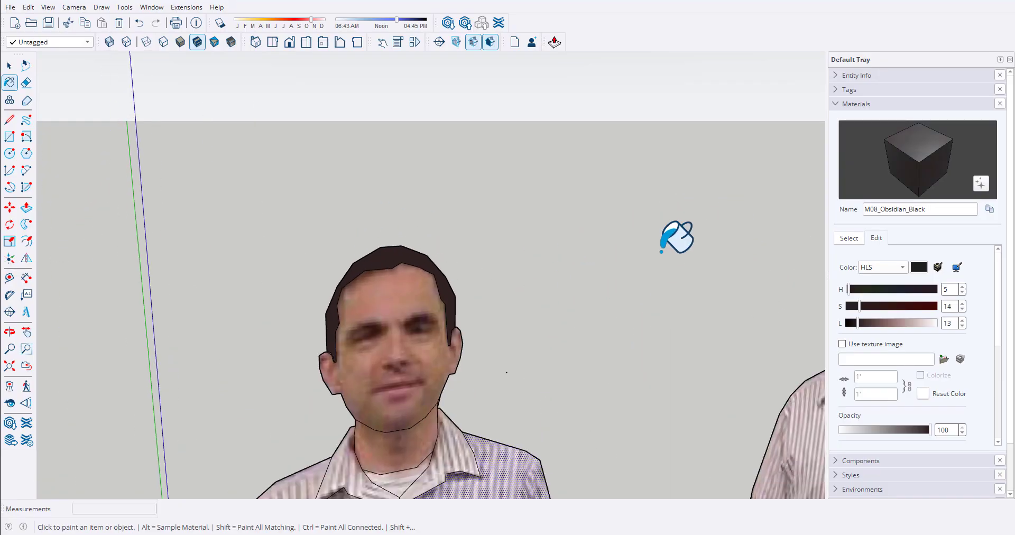
{"action": "scroll", "coordinate": [658, 251], "scroll_direction": "down", "scroll_amount": 5}
{"action": "middle_click_drag", "start_coordinate": [643, 248], "coordinate": [557, 241]}
{"action": "scroll", "coordinate": [563, 257], "scroll_direction": "down", "scroll_amount": 3}
{"action": "scroll", "coordinate": [570, 275], "scroll_direction": "up", "scroll_amount": 2}
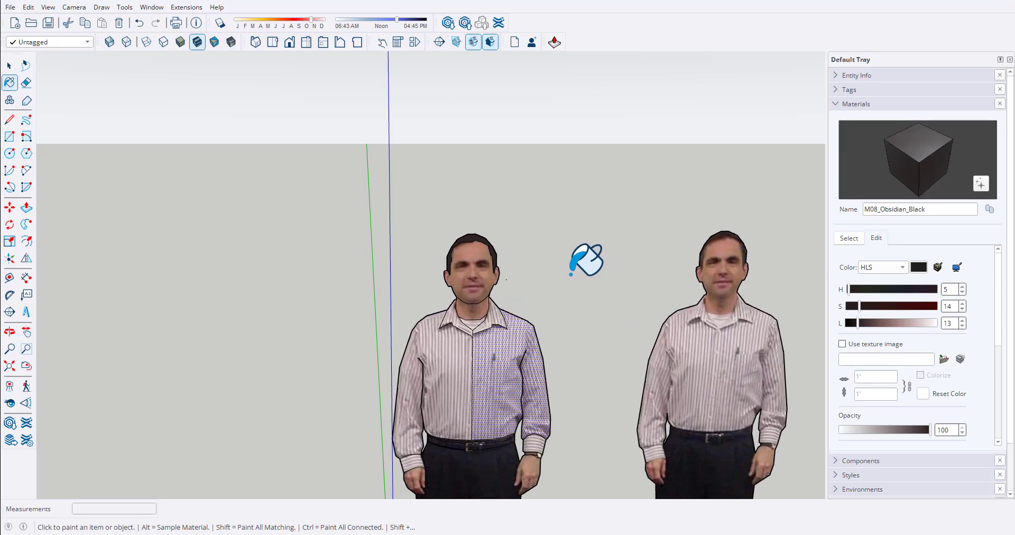
Step: Paint the traced figure's face and neck with the solid colour D07_Ochre_Flame
{"action": "left_click", "coordinate": [849, 238]}
{"action": "scroll", "coordinate": [943, 314], "scroll_direction": "up", "scroll_amount": 10}
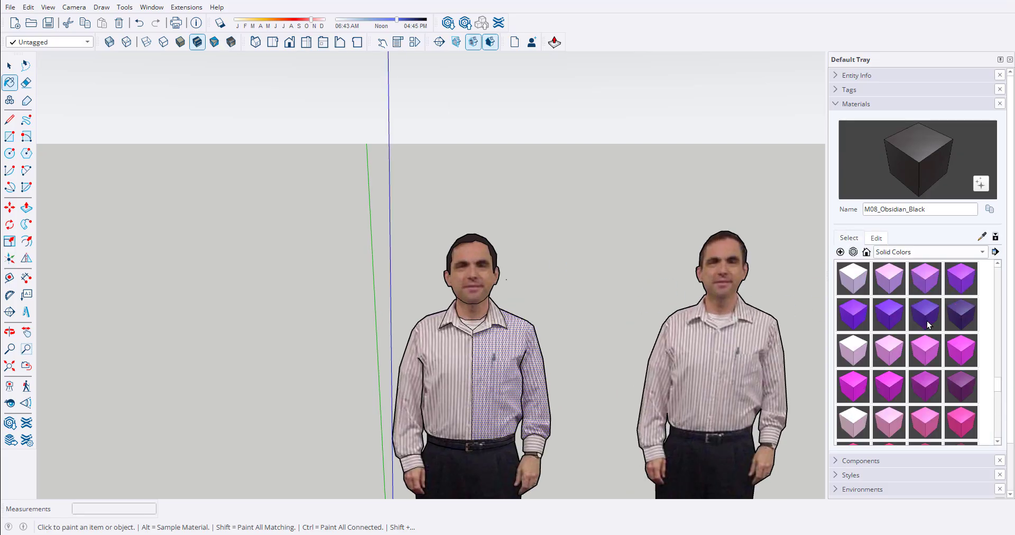
{"action": "scroll", "coordinate": [927, 325], "scroll_direction": "up", "scroll_amount": 3}
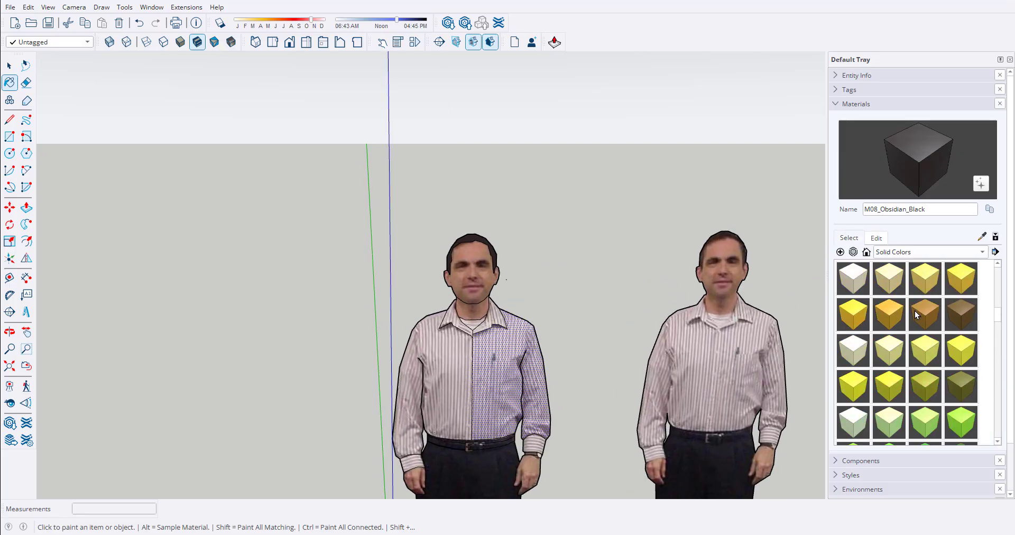
{"action": "left_click", "coordinate": [918, 311]}
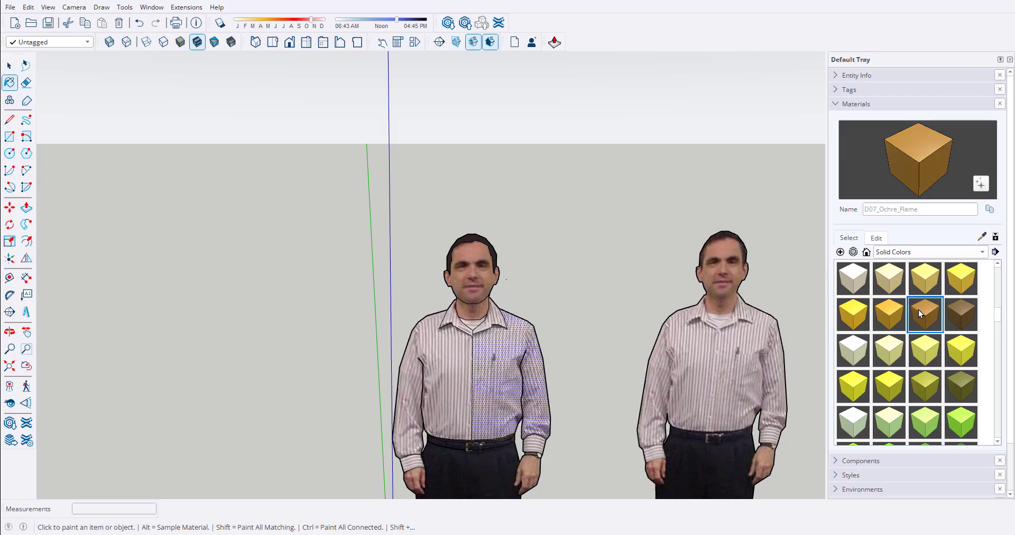
{"action": "scroll", "coordinate": [472, 259], "scroll_direction": "up", "scroll_amount": 5}
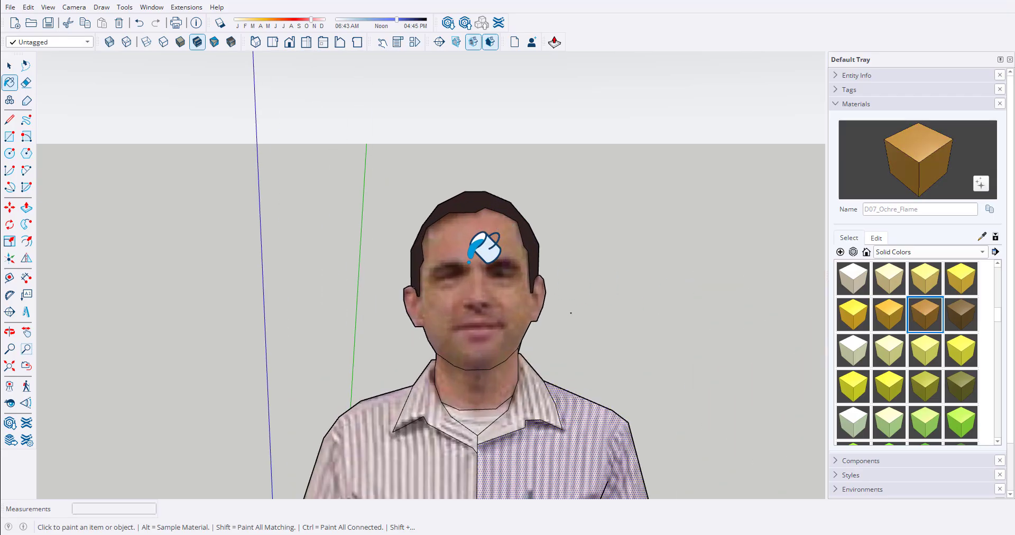
{"action": "left_click", "coordinate": [472, 257]}
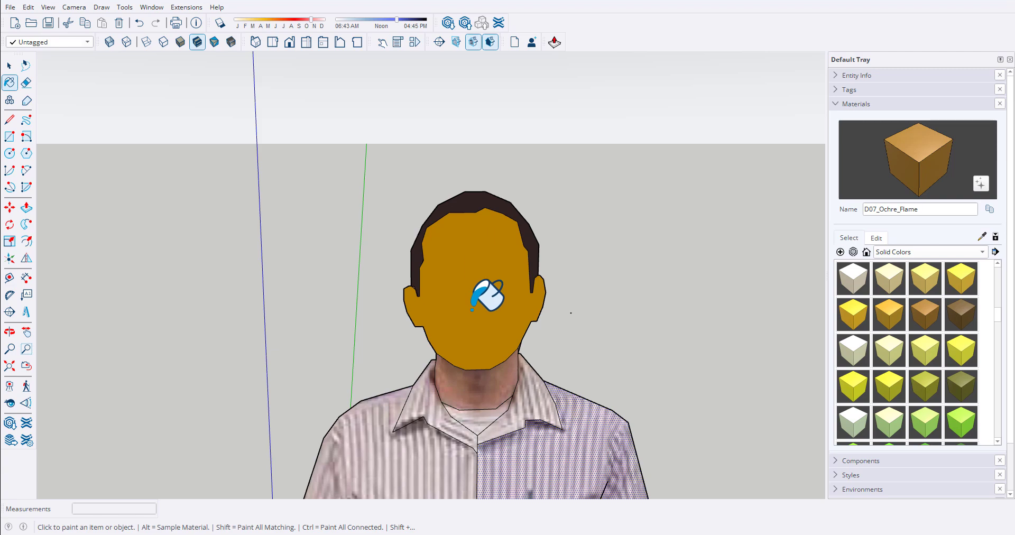
{"action": "left_click", "coordinate": [475, 376]}
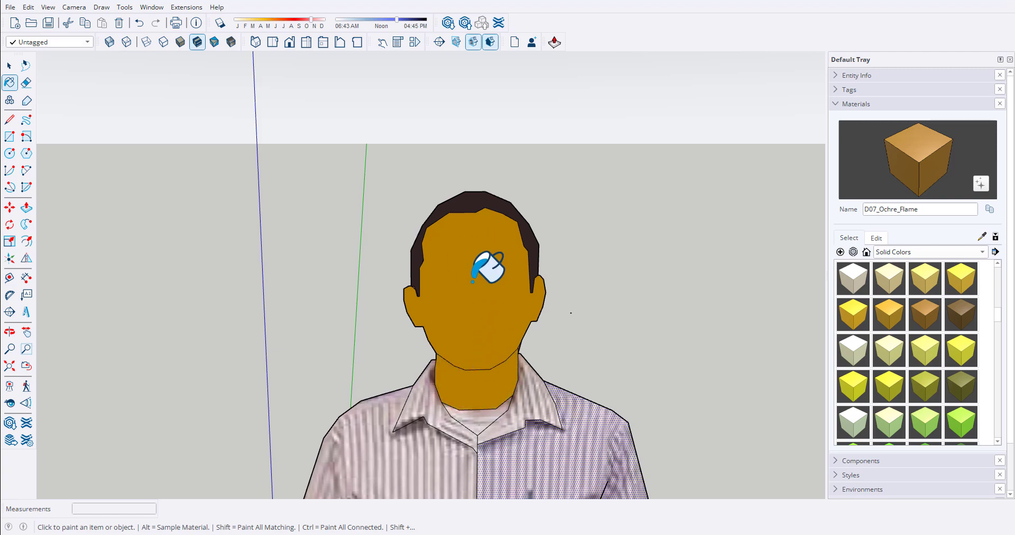
Step: Edit D07_Ochre_Flame to match the skin colour sampled from the face on the duplicate photo figure
{"action": "scroll", "coordinate": [442, 287], "scroll_direction": "down", "scroll_amount": 5}
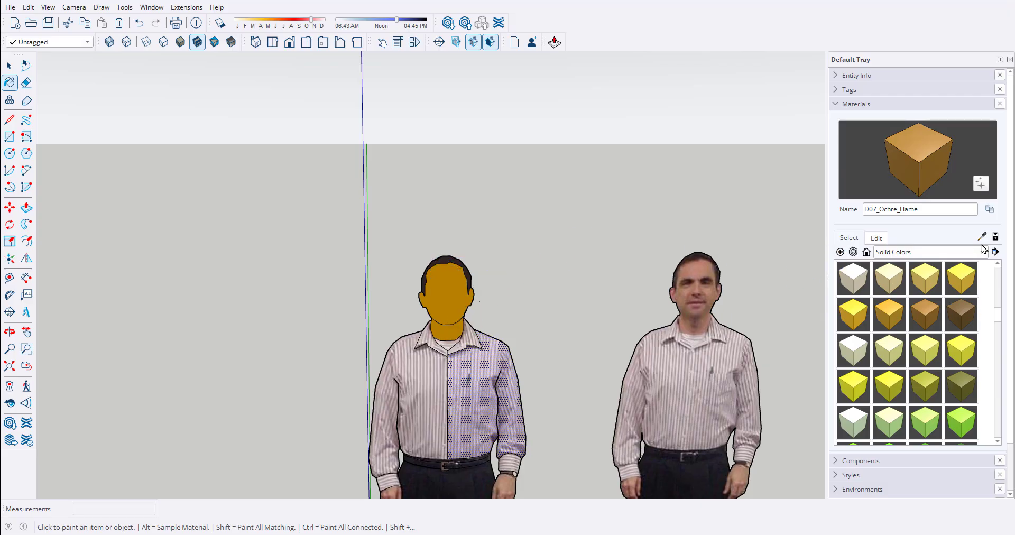
{"action": "left_click", "coordinate": [877, 239]}
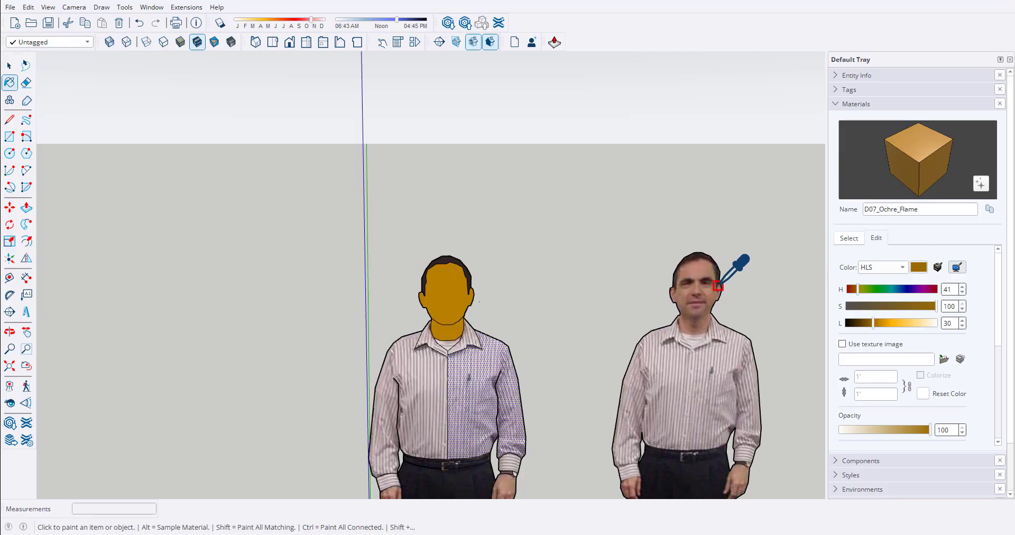
{"action": "scroll", "coordinate": [695, 270], "scroll_direction": "up", "scroll_amount": 3}
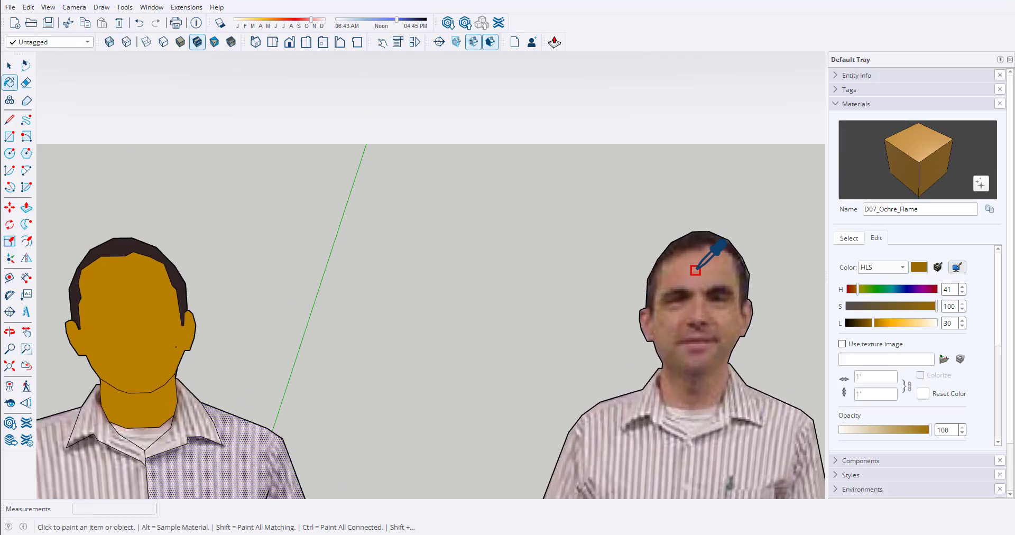
{"action": "left_click", "coordinate": [695, 270]}
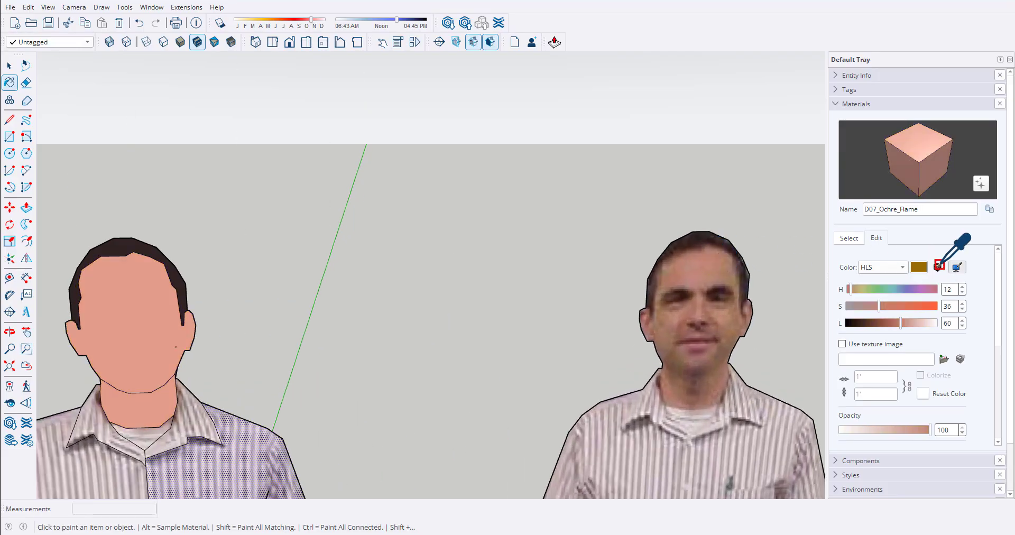
{"action": "left_click", "coordinate": [715, 256]}
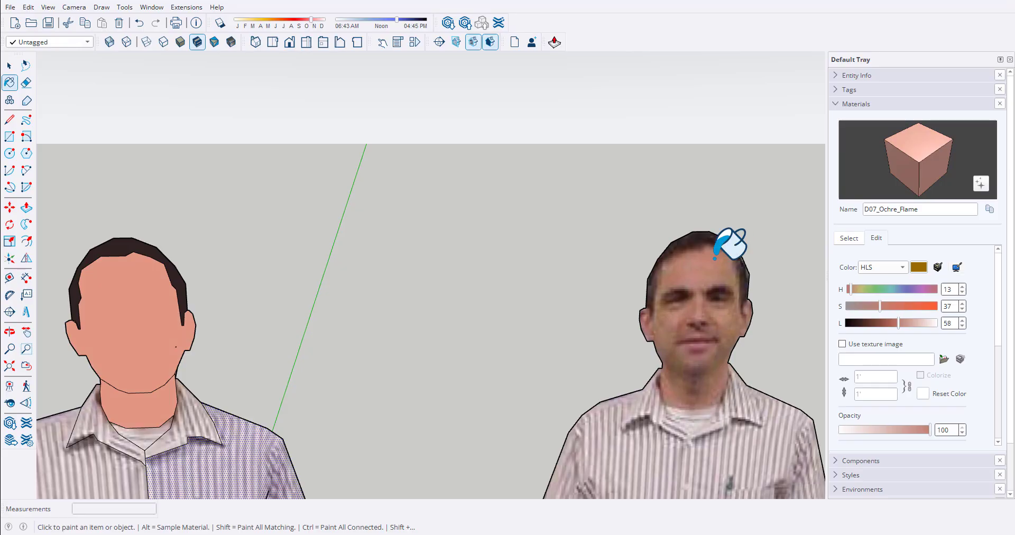
{"action": "left_click", "coordinate": [956, 267]}
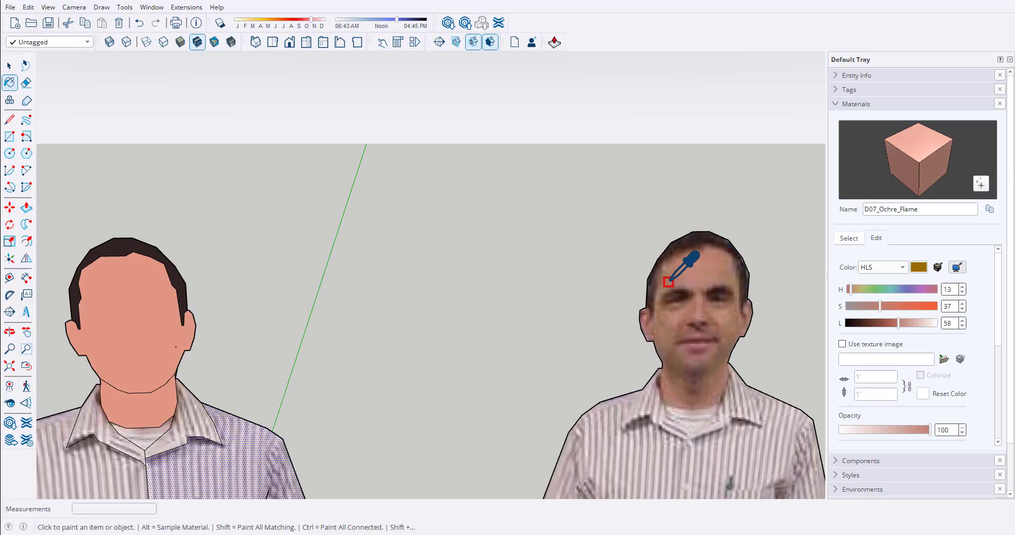
{"action": "scroll", "coordinate": [693, 285], "scroll_direction": "up", "scroll_amount": 3}
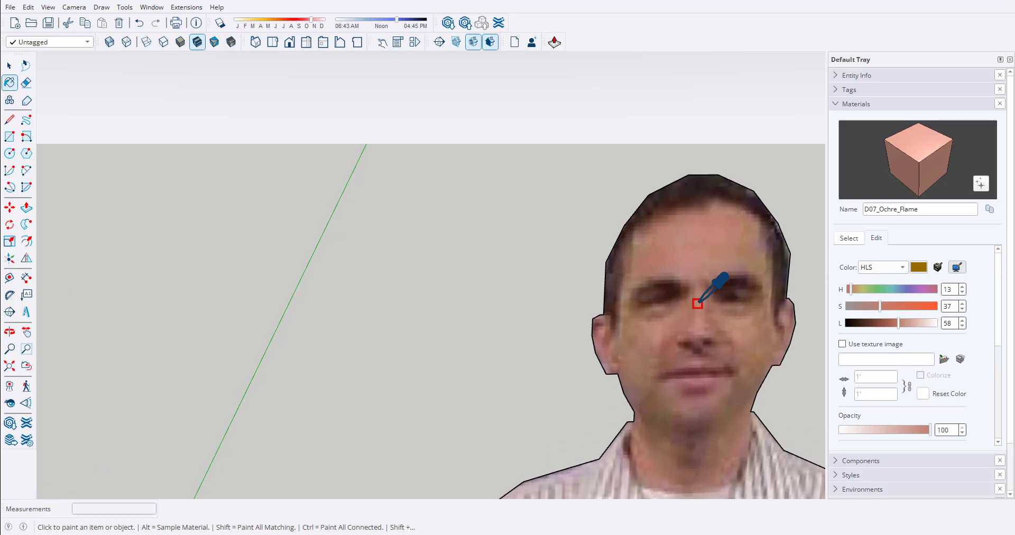
{"action": "scroll", "coordinate": [697, 302], "scroll_direction": "down", "scroll_amount": 3}
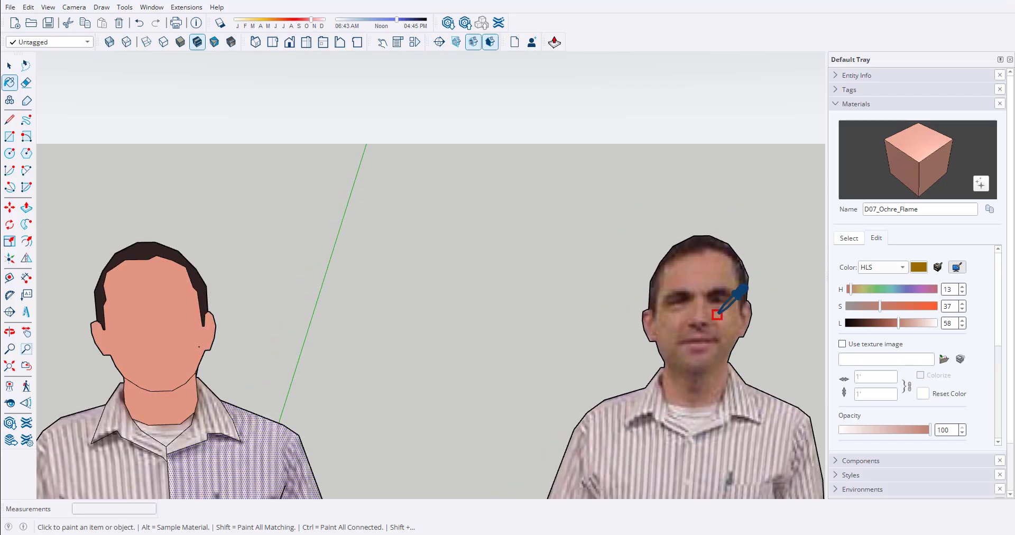
{"action": "left_click", "coordinate": [717, 315]}
{"action": "scroll", "coordinate": [526, 297], "scroll_direction": "down", "scroll_amount": 3}
{"action": "middle_click_drag", "start_coordinate": [526, 297], "coordinate": [505, 277]}
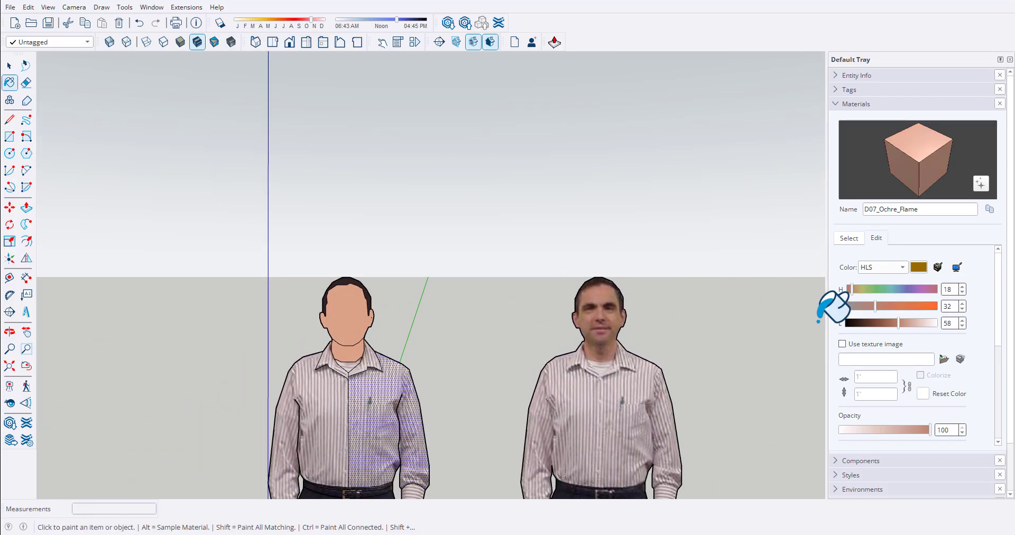
Step: Set the skin material's saturation to 30 and lightness to 56, and paint both hands of the traced figure with it
{"action": "left_click", "coordinate": [962, 326]}
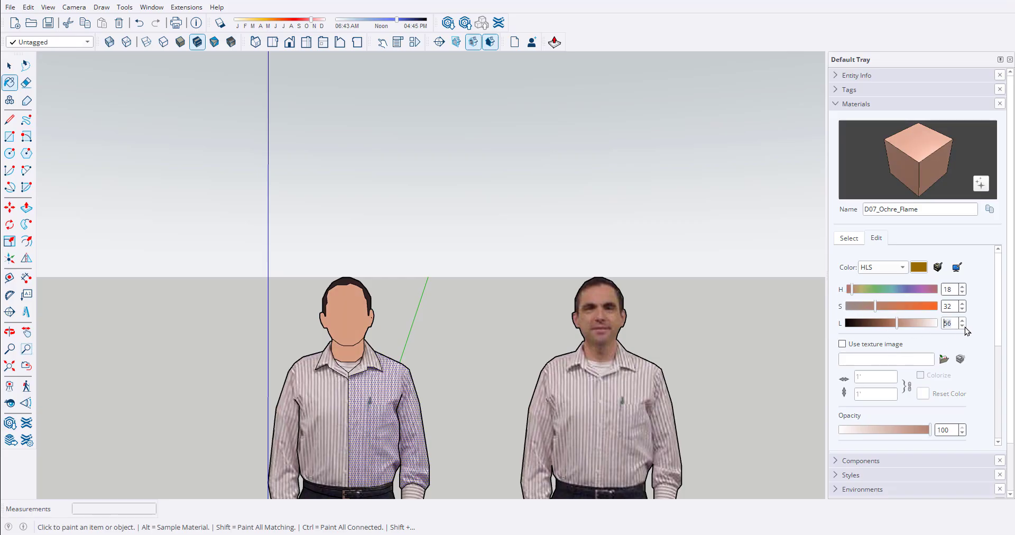
{"action": "left_click", "coordinate": [961, 309]}
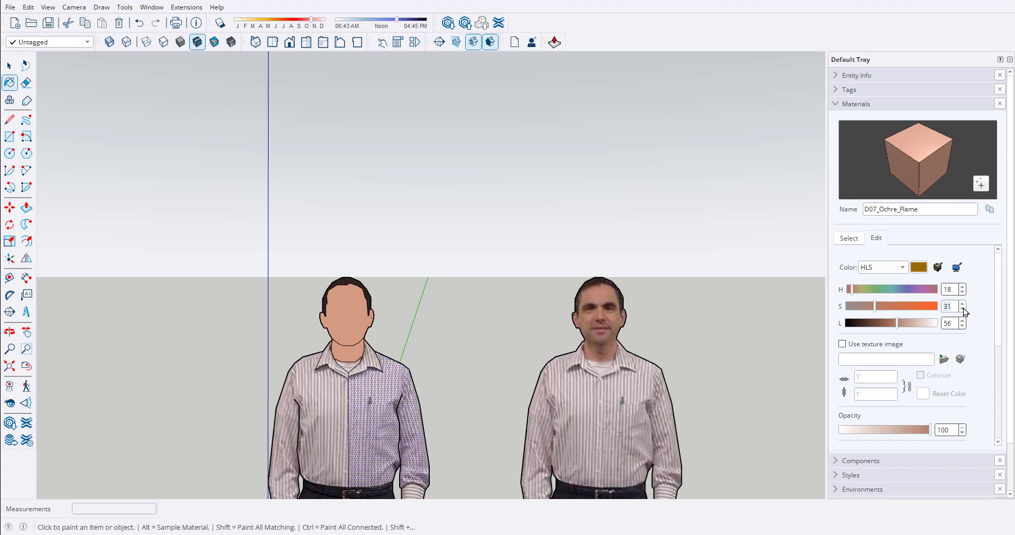
{"action": "left_click", "coordinate": [961, 309]}
{"action": "scroll", "coordinate": [464, 290], "scroll_direction": "down", "scroll_amount": 1}
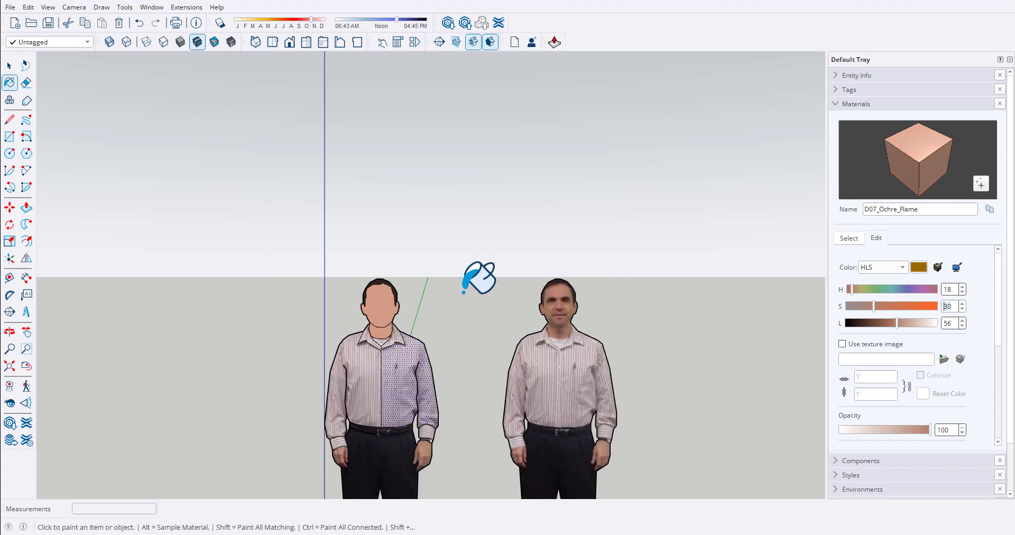
{"action": "scroll", "coordinate": [444, 407], "scroll_direction": "up", "scroll_amount": 2}
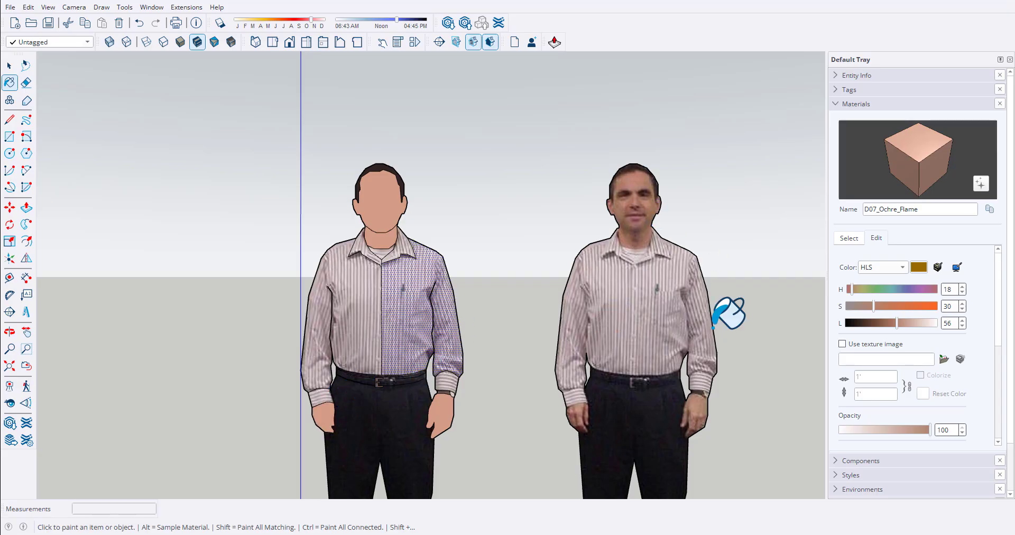
{"action": "scroll", "coordinate": [492, 355], "scroll_direction": "down", "scroll_amount": 4}
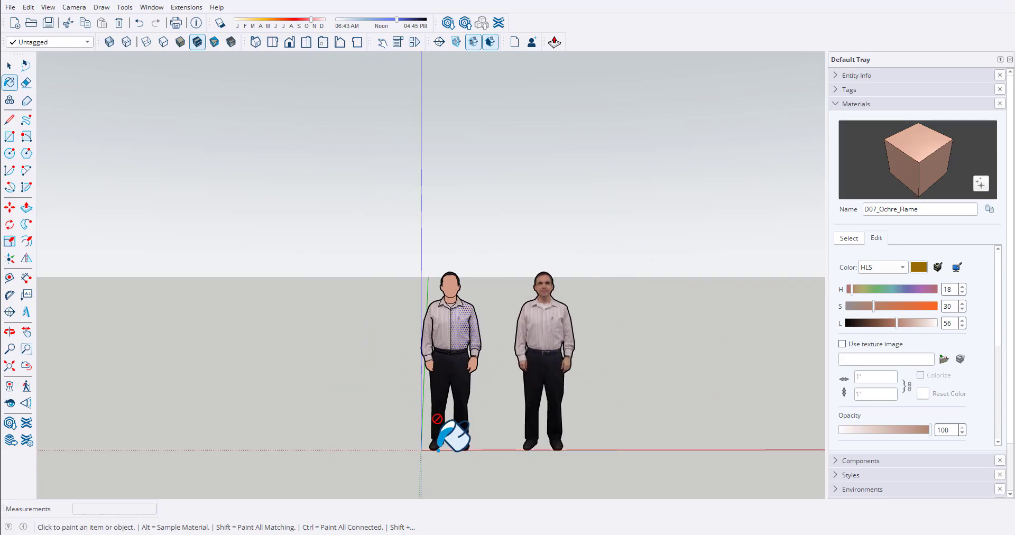
{"action": "scroll", "coordinate": [444, 433], "scroll_direction": "up", "scroll_amount": 2}
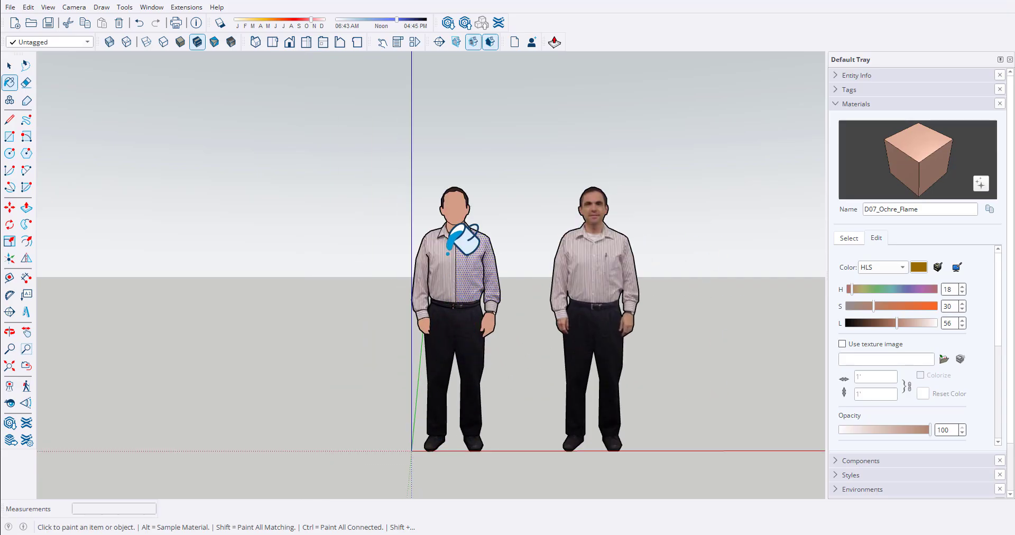
Step: Paint the traced figure's shirt front, sleeves, collar and both cuffs with the solid colour D01_Frost_White
{"action": "left_click", "coordinate": [848, 238]}
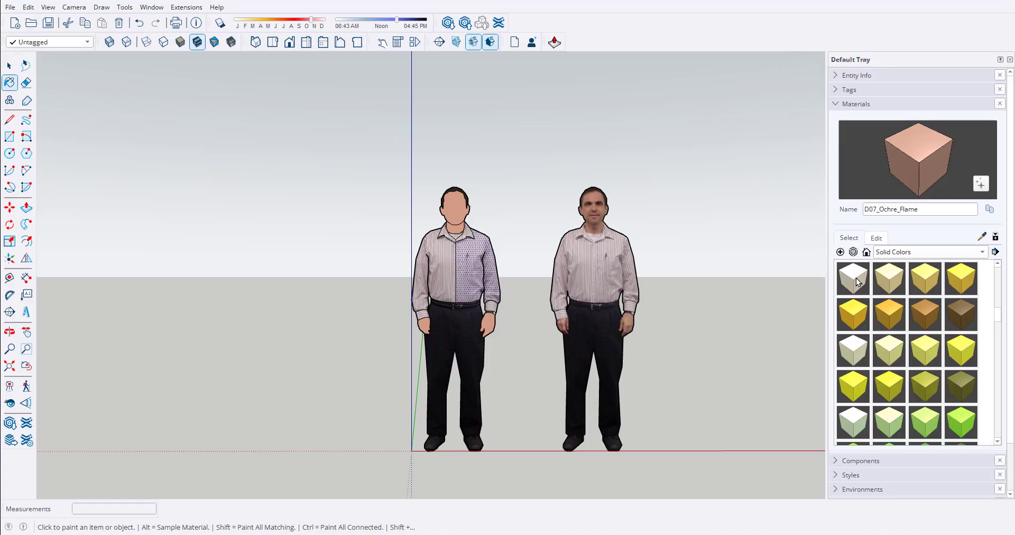
{"action": "left_click", "coordinate": [854, 279]}
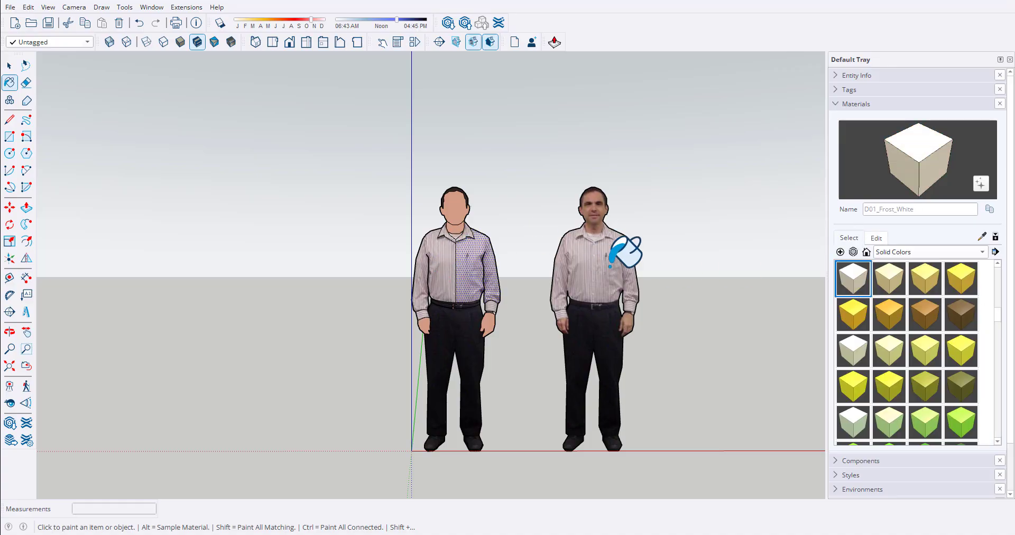
{"action": "scroll", "coordinate": [595, 230], "scroll_direction": "up", "scroll_amount": 3}
{"action": "left_click", "coordinate": [284, 274]}
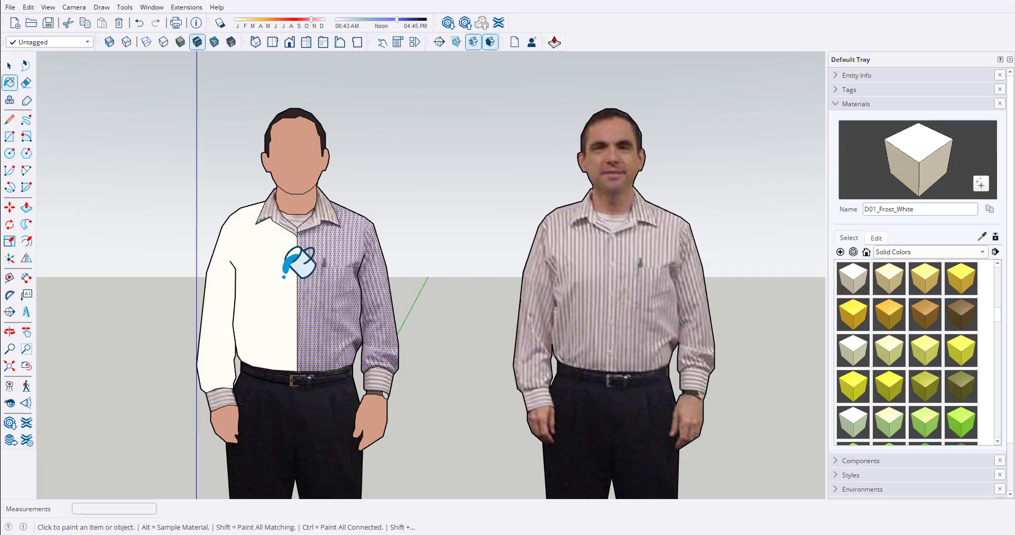
{"action": "left_click", "coordinate": [325, 268]}
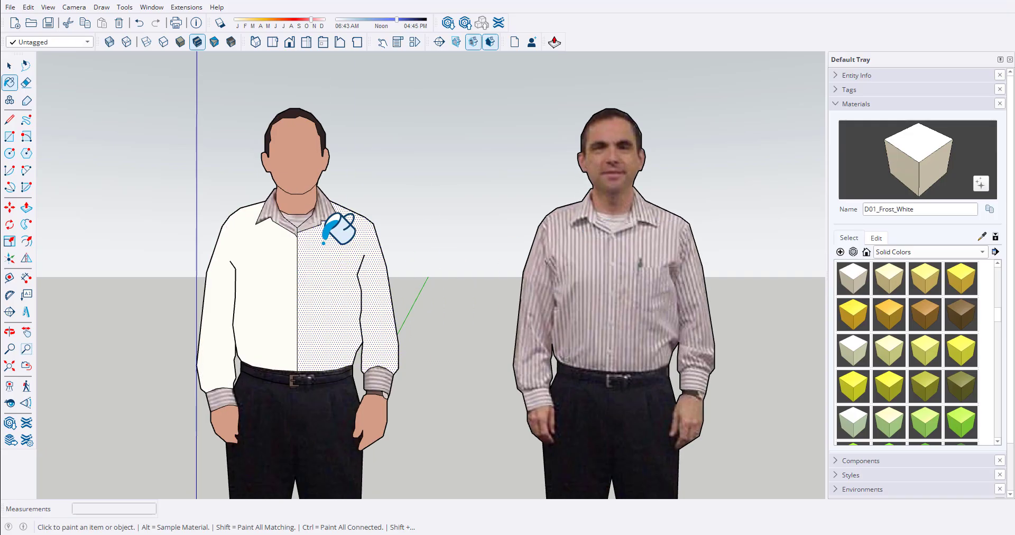
{"action": "left_click", "coordinate": [276, 218]}
{"action": "left_click", "coordinate": [216, 397]}
{"action": "left_click", "coordinate": [379, 378]}
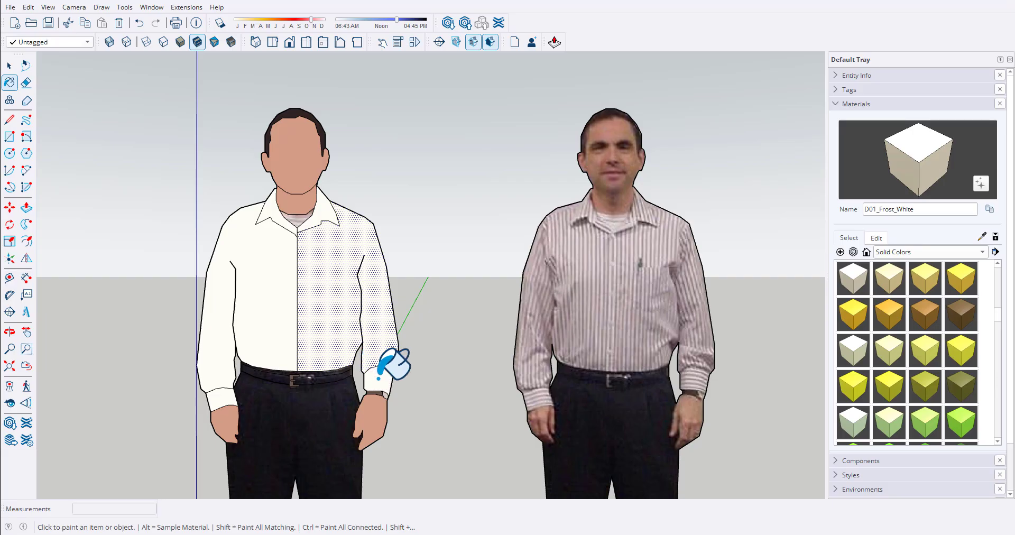
Step: Edit D01_Frost_White to match the shirt colour sampled from the photo on the duplicate figure
{"action": "left_click", "coordinate": [878, 241]}
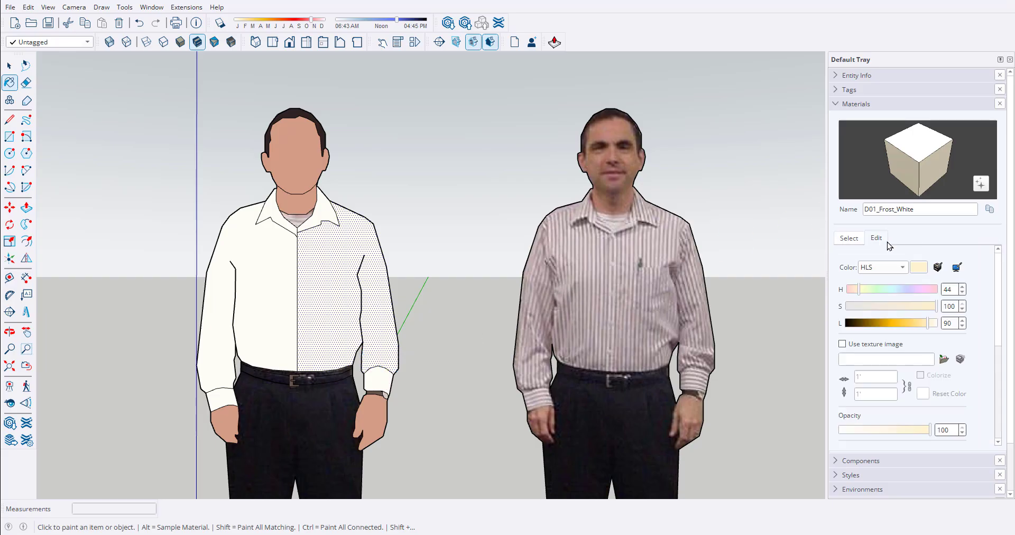
{"action": "left_click", "coordinate": [957, 267]}
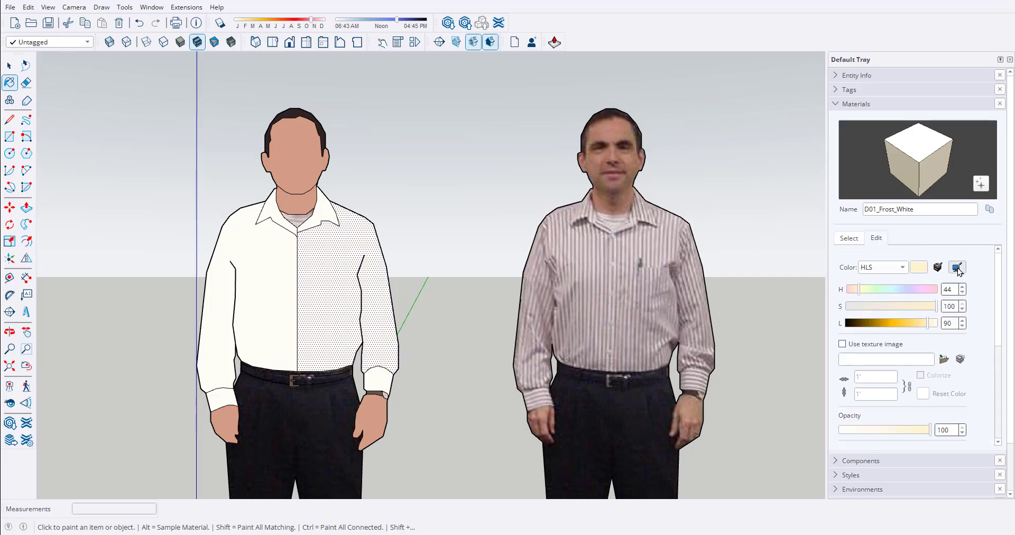
{"action": "left_click", "coordinate": [571, 248]}
{"action": "scroll", "coordinate": [584, 232], "scroll_direction": "up", "scroll_amount": 3}
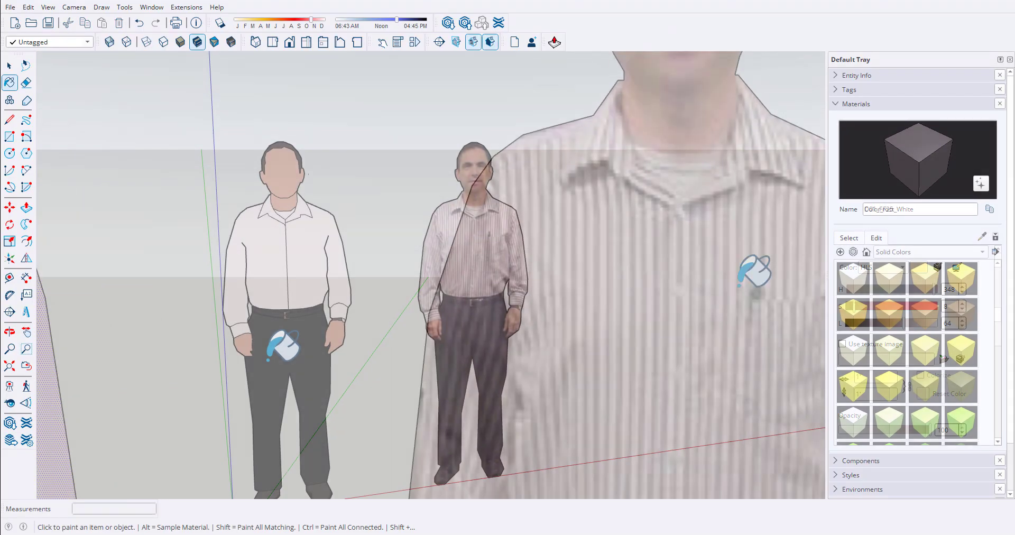
Step: Inspect the painted cutout beside the photo figure, comparing the Monochrome and Shaded With Textures face styles
{"action": "scroll", "coordinate": [283, 344], "scroll_direction": "up", "scroll_amount": 5}
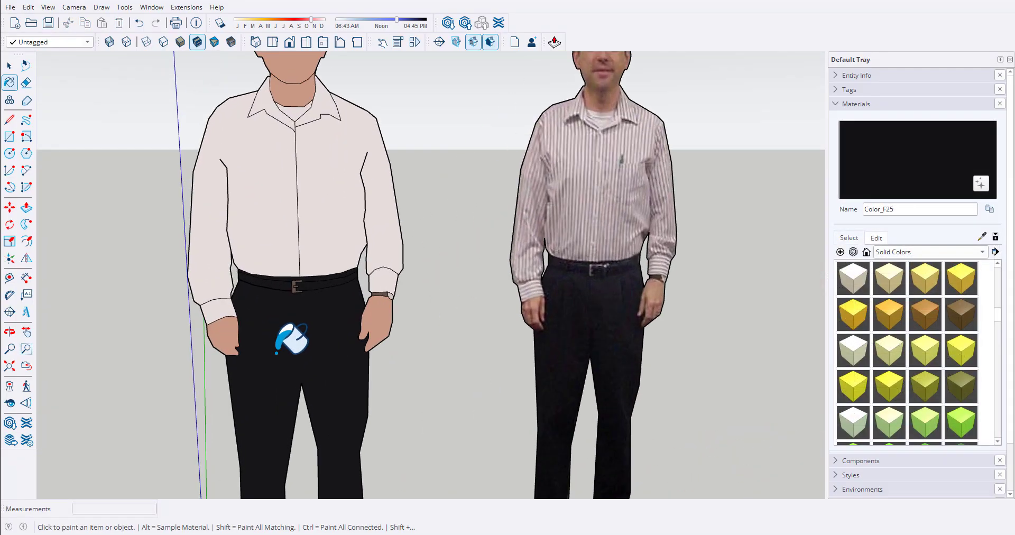
{"action": "middle_click_drag", "start_coordinate": [319, 340], "coordinate": [331, 254]}
{"action": "scroll", "coordinate": [269, 320], "scroll_direction": "down", "scroll_amount": 5}
{"action": "key", "text": "b"}
{"action": "left_click", "coordinate": [214, 41]}
{"action": "left_click", "coordinate": [197, 42]}
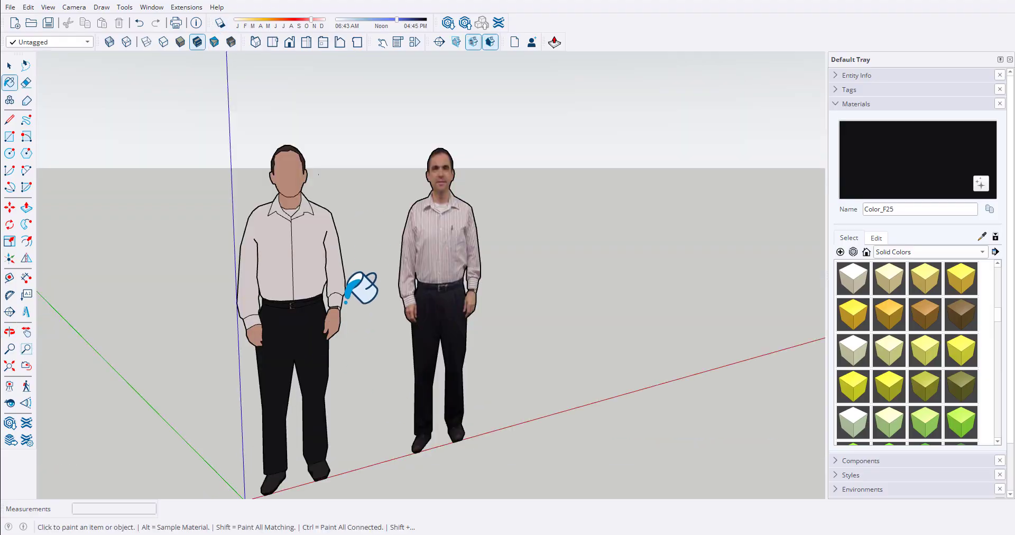
{"action": "mouse_move", "coordinate": [362, 288]}
{"action": "middle_mouse_down"}
{"action": "mouse_move", "coordinate": [248, 260]}
{"action": "mouse_move", "coordinate": [359, 315]}
{"action": "middle_mouse_up"}
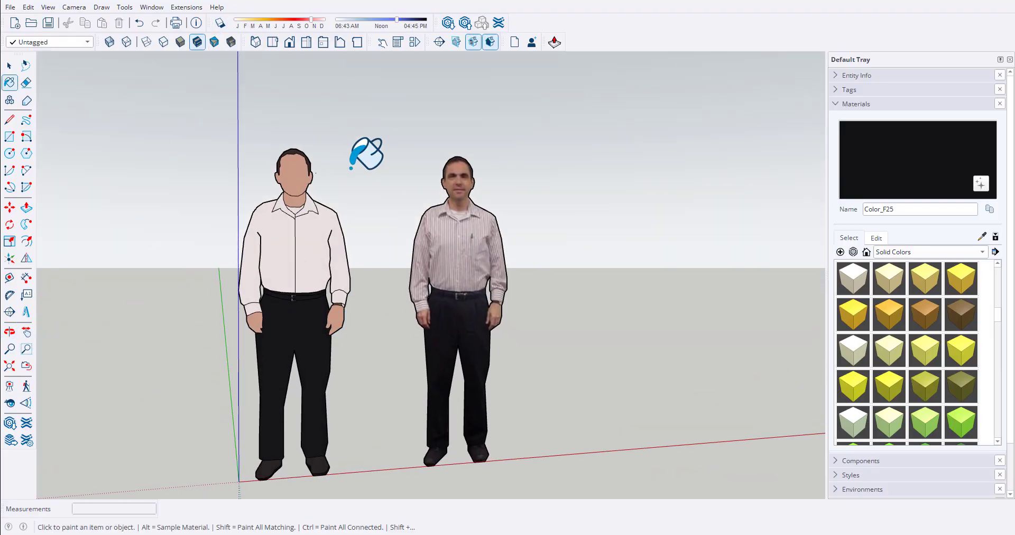
{"action": "left_click", "coordinate": [214, 43]}
{"action": "left_click", "coordinate": [198, 42]}
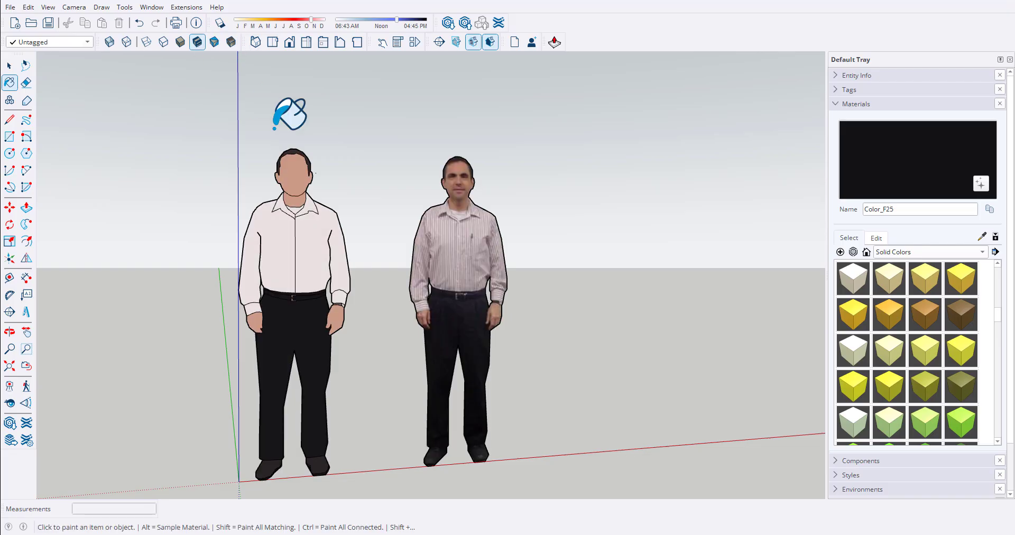
Step: Delete the duplicate photo figure standing beside the painted cutout
{"action": "key", "text": "space"}
{"action": "left_click", "coordinate": [448, 249]}
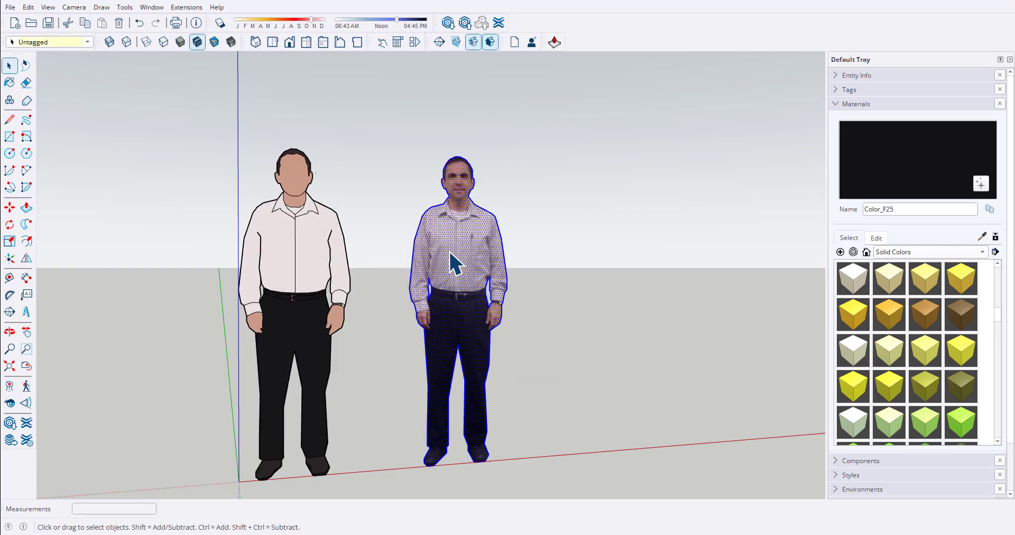
{"action": "key", "text": "Delete"}
{"action": "scroll", "coordinate": [283, 319], "scroll_direction": "down", "scroll_amount": 3}
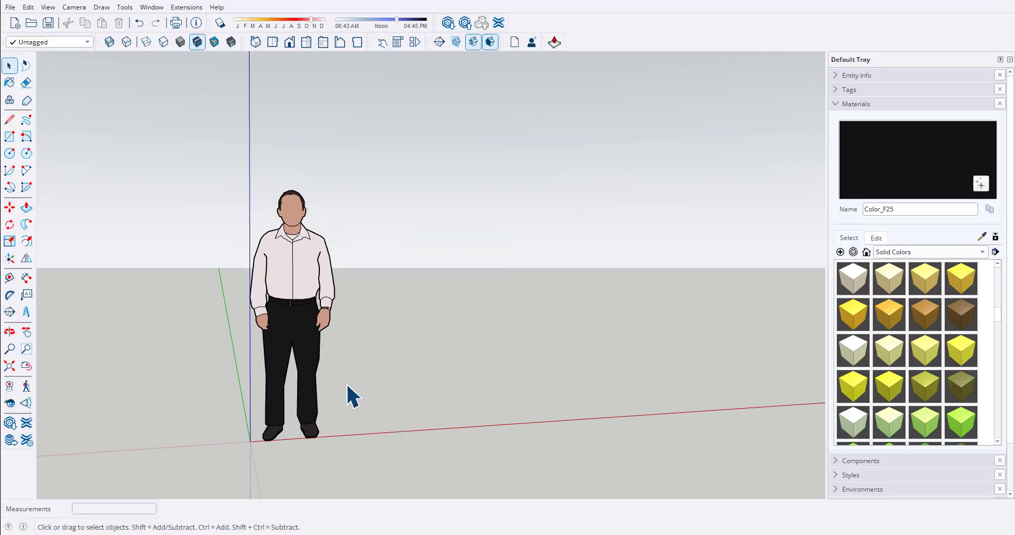
Step: Move the painted figure along the red axis so the midpoint between its feet sits on the origin
{"action": "scroll", "coordinate": [341, 388], "scroll_direction": "up", "scroll_amount": 2}
{"action": "middle_click_drag", "start_coordinate": [346, 400], "coordinate": [336, 338]}
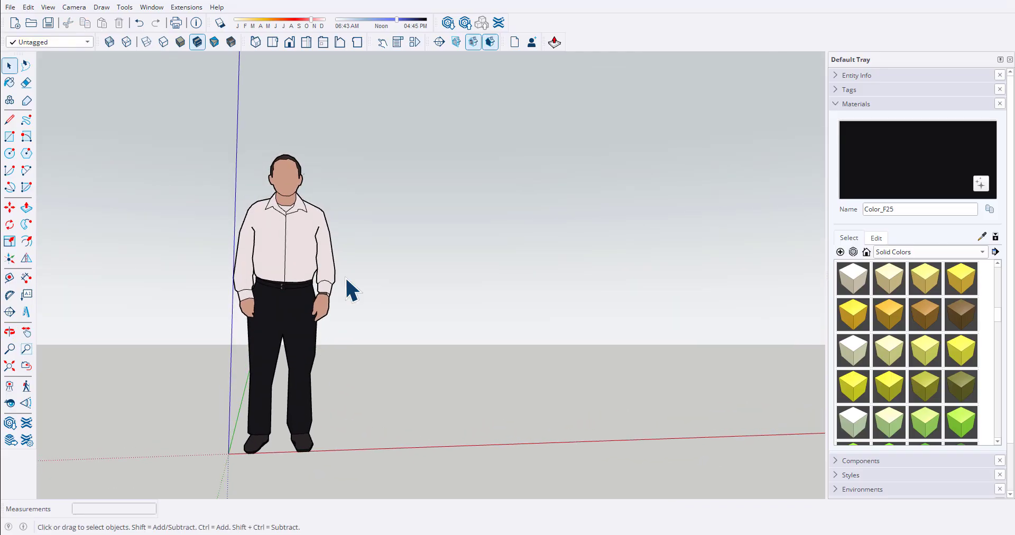
{"action": "scroll", "coordinate": [305, 184], "scroll_direction": "up", "scroll_amount": 5}
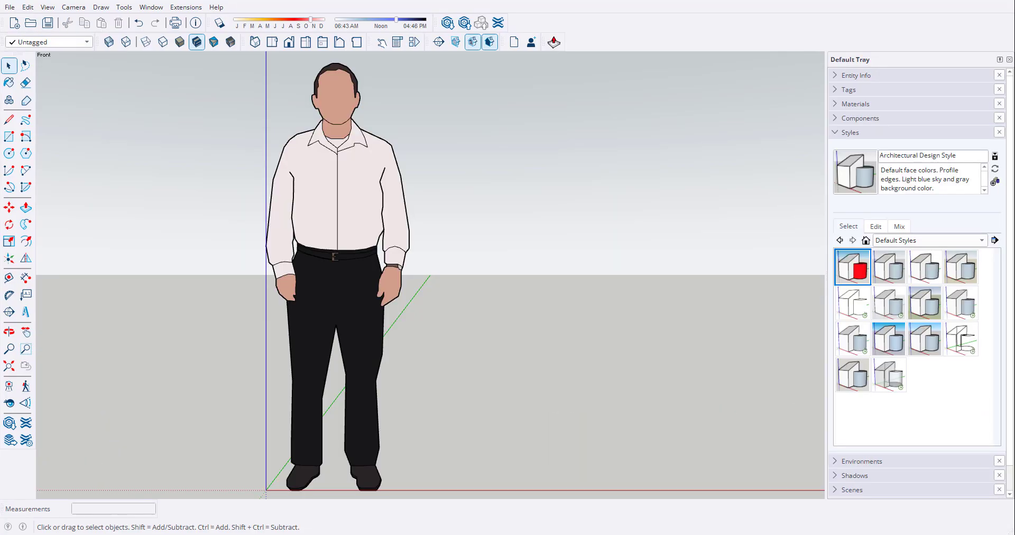
{"action": "left_click", "coordinate": [362, 300]}
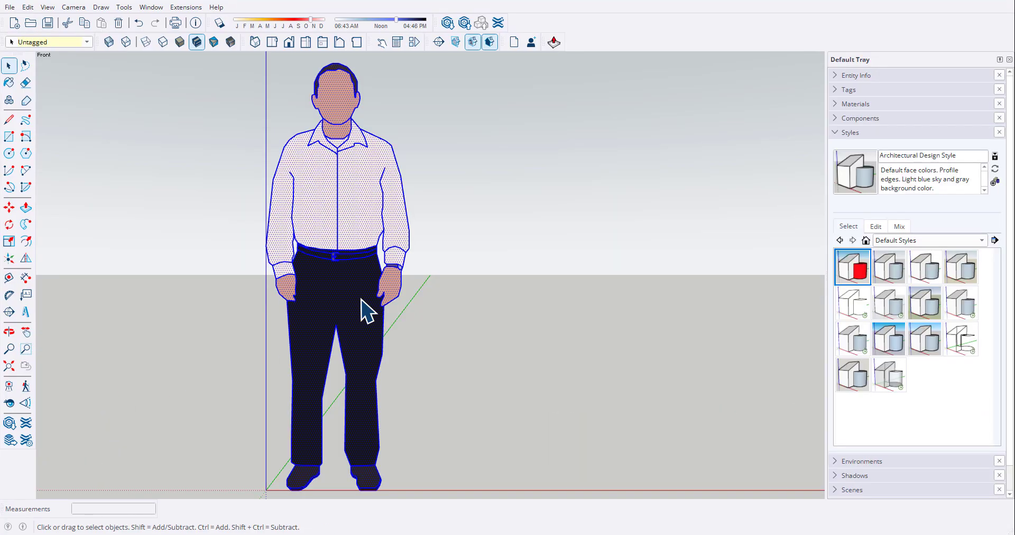
{"action": "key", "text": "m"}
{"action": "scroll", "coordinate": [342, 460], "scroll_direction": "down", "scroll_amount": 3}
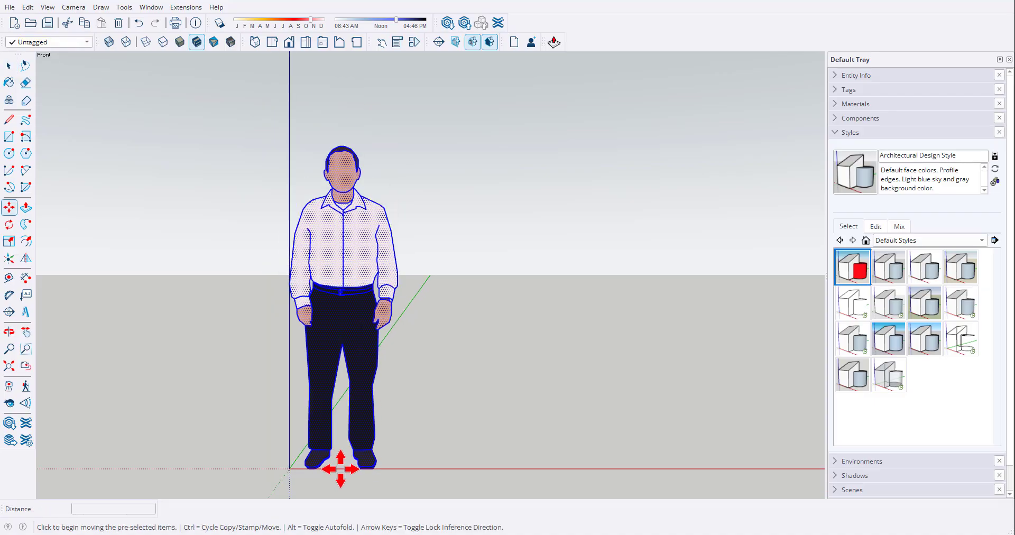
{"action": "left_click", "coordinate": [340, 468]}
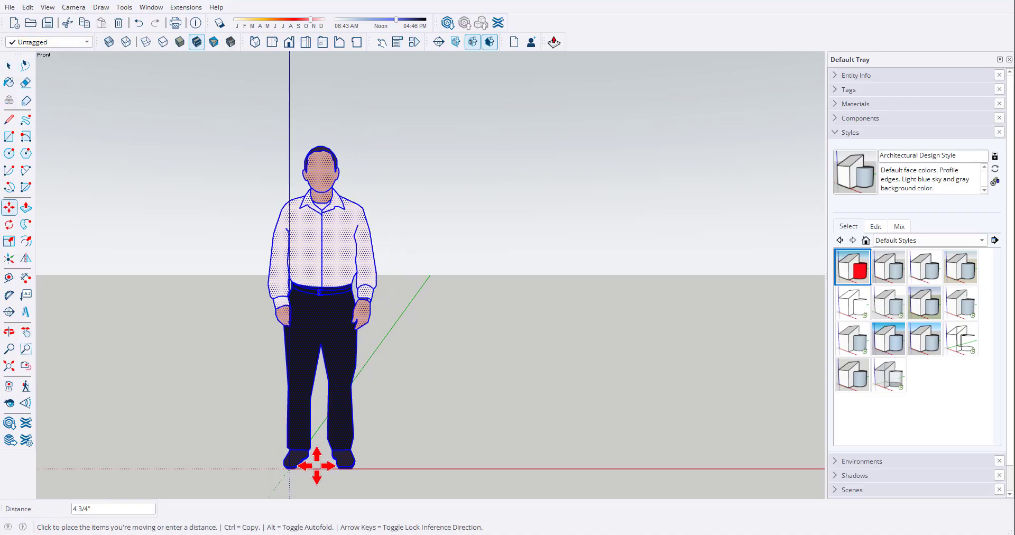
{"action": "left_click", "coordinate": [290, 467]}
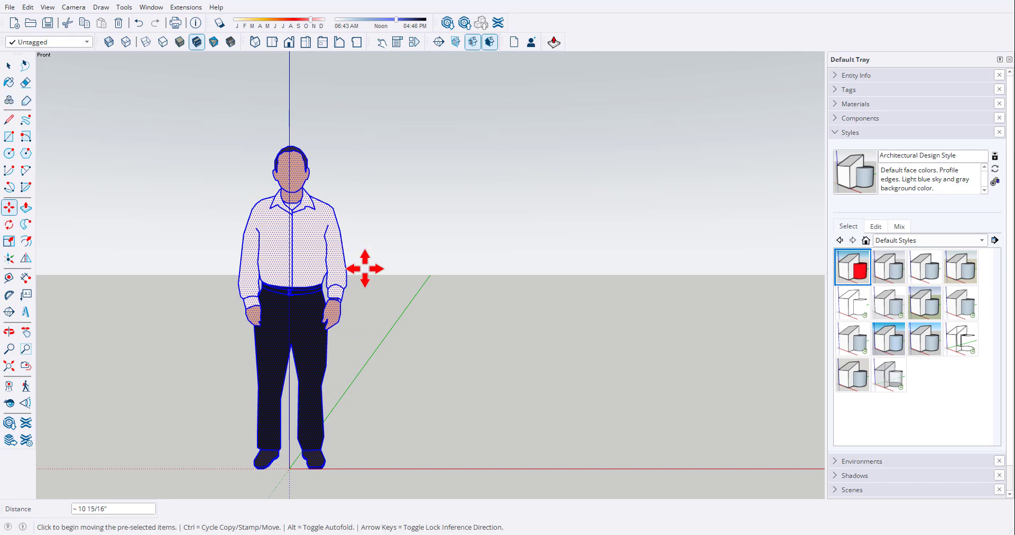
Step: Make the figure a component named with the person's first name, description "I am a Kirkwood student", always facing the camera with shadows facing the sun
{"action": "key", "text": "space"}
{"action": "right_click", "coordinate": [307, 226]}
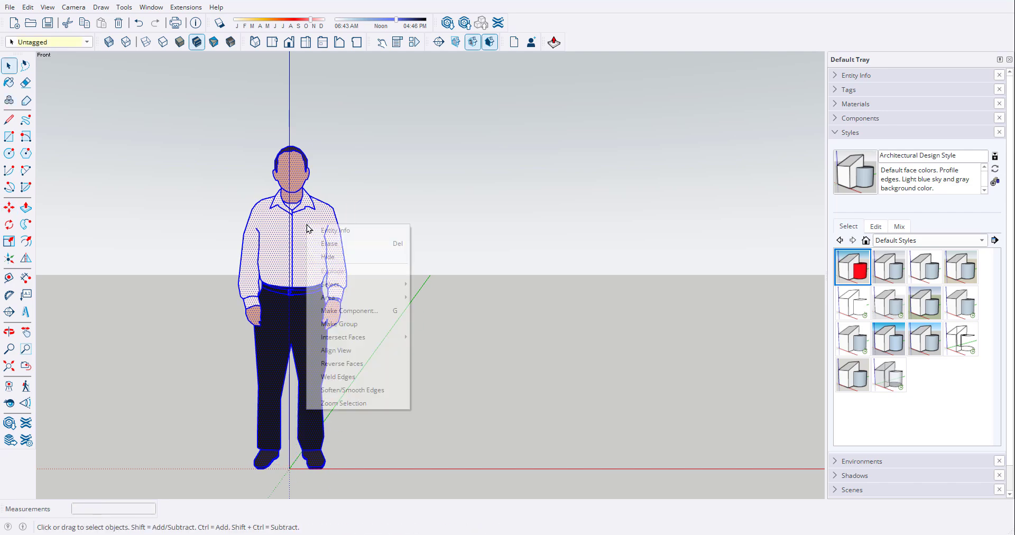
{"action": "left_click", "coordinate": [360, 312]}
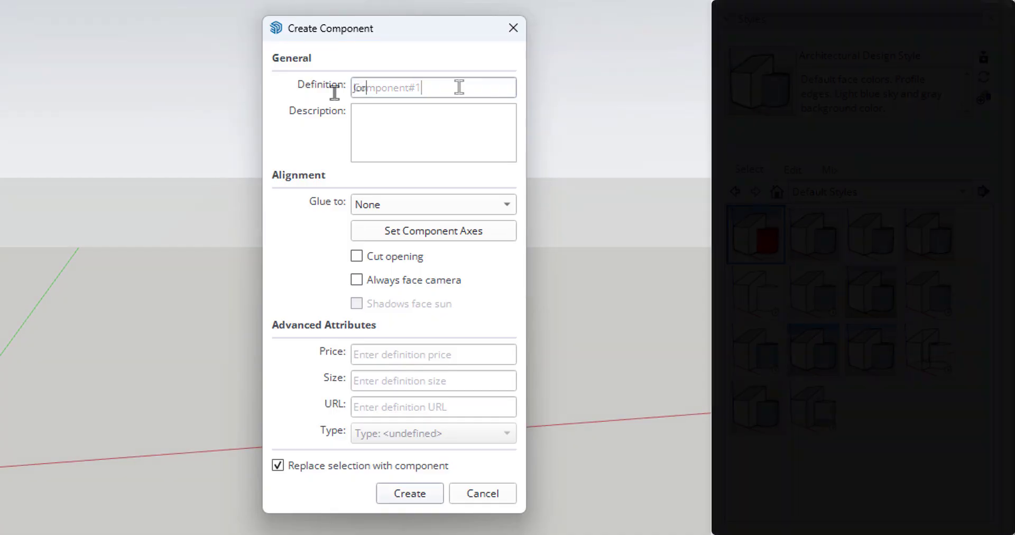
{"action": "type", "text": "Jorge"}
{"action": "left_click", "coordinate": [412, 107]}
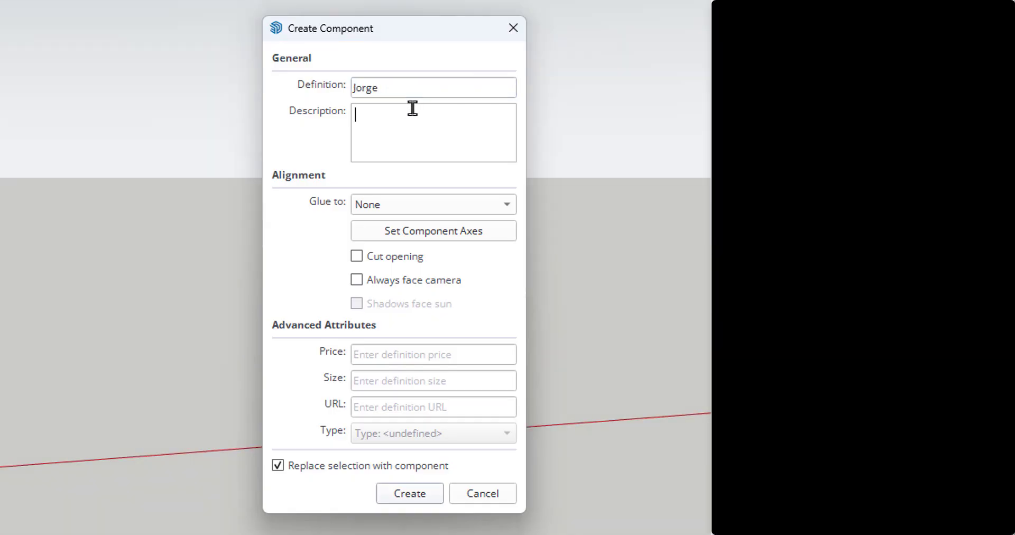
{"action": "type", "text": "I am a Kirkwood student"}
{"action": "left_click", "coordinate": [360, 278]}
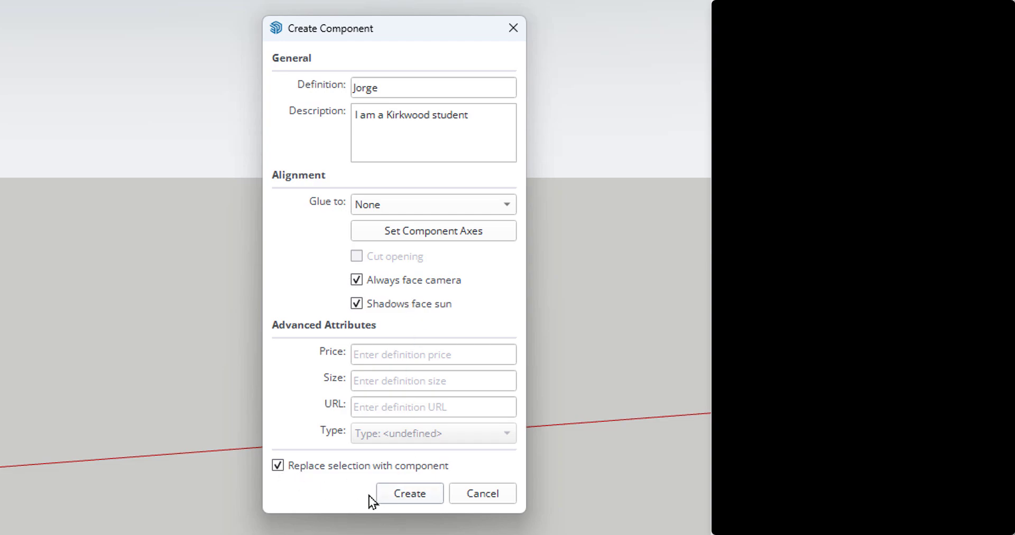
{"action": "left_click", "coordinate": [413, 495]}
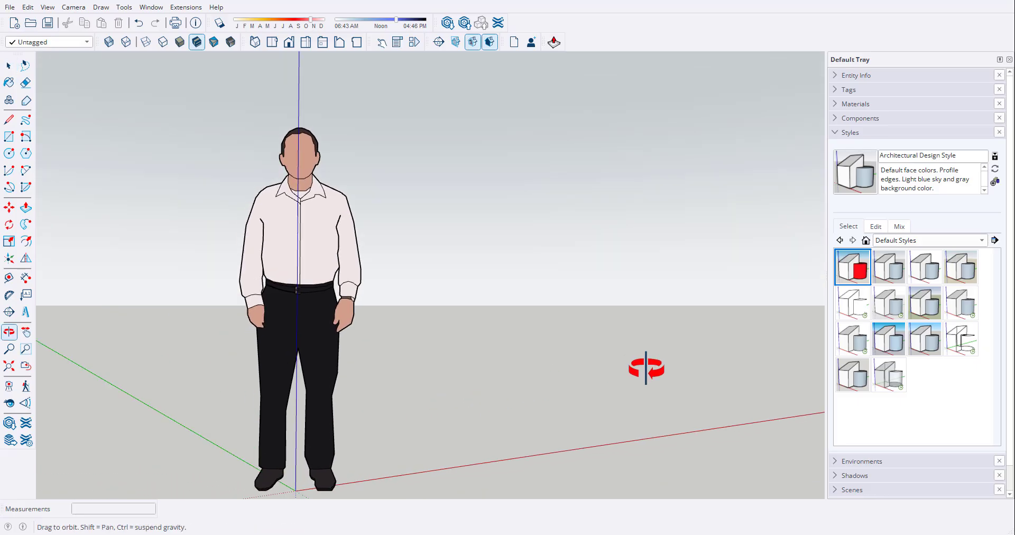
Step: Test the component's camera-facing behaviour from several angles, temporarily moving it along the red axis and undoing that move
{"action": "mouse_move", "coordinate": [646, 368]}
{"action": "left_mouse_down"}
{"action": "mouse_move", "coordinate": [192, 365]}
{"action": "mouse_move", "coordinate": [666, 367]}
{"action": "left_mouse_up"}
{"action": "middle_click_drag", "start_coordinate": [665, 367], "coordinate": [460, 369]}
{"action": "key", "text": "space"}
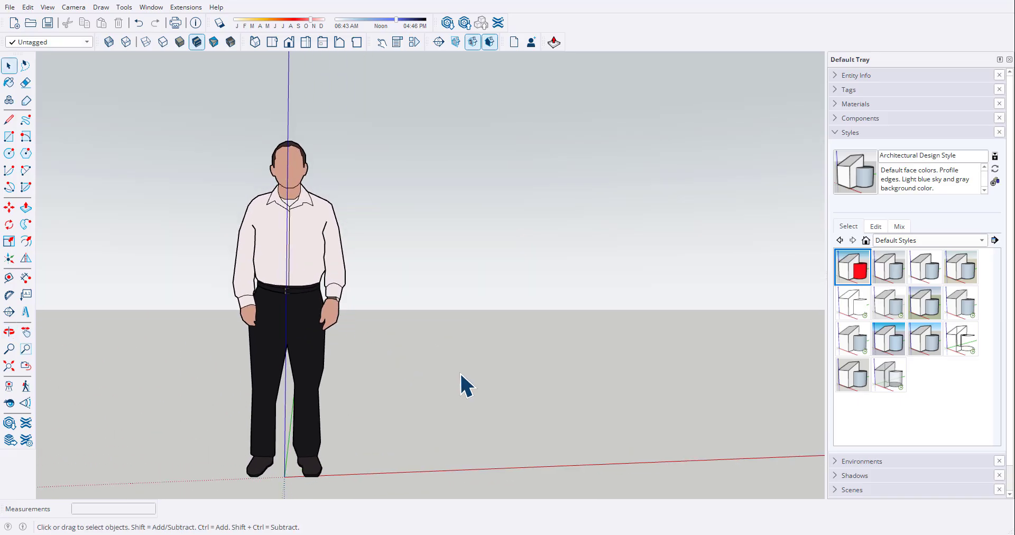
{"action": "scroll", "coordinate": [380, 354], "scroll_direction": "down", "scroll_amount": 2}
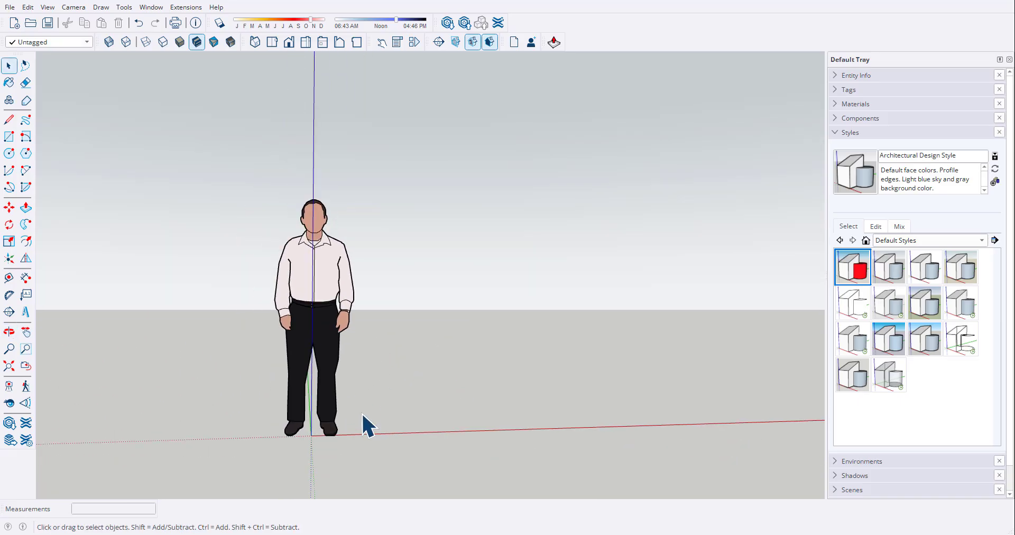
{"action": "left_click", "coordinate": [331, 410]}
{"action": "key", "text": "m"}
{"action": "left_click", "coordinate": [416, 427]}
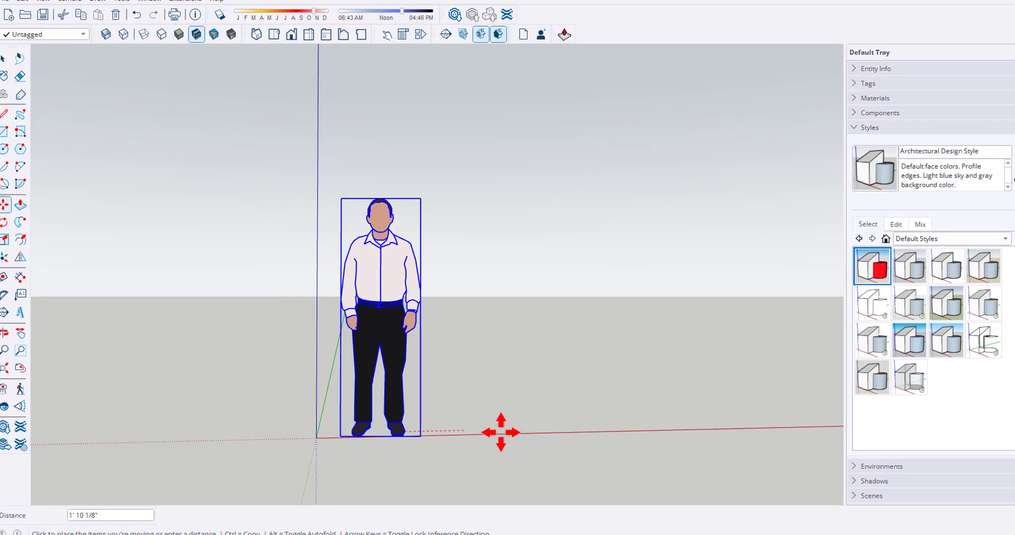
{"action": "left_click", "coordinate": [526, 427]}
{"action": "middle_click_drag", "start_coordinate": [376, 445], "coordinate": [584, 450]}
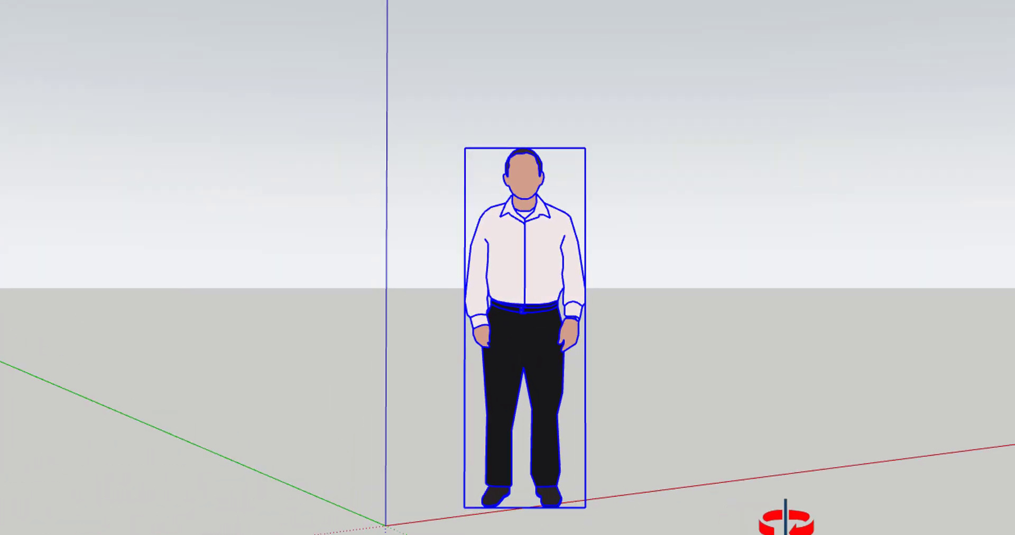
{"action": "middle_click_drag", "start_coordinate": [786, 521], "coordinate": [595, 479]}
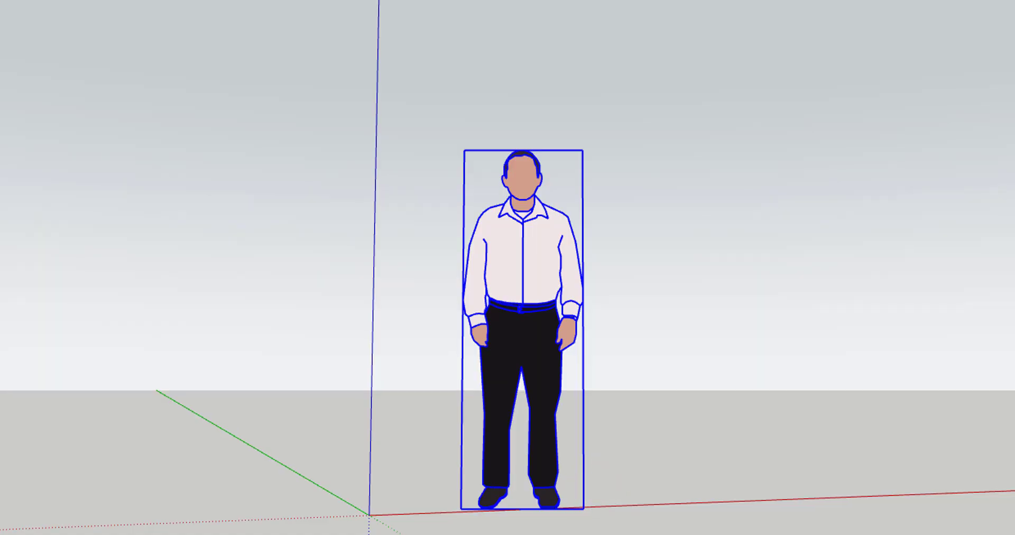
{"action": "key", "text": "ctrl+z"}
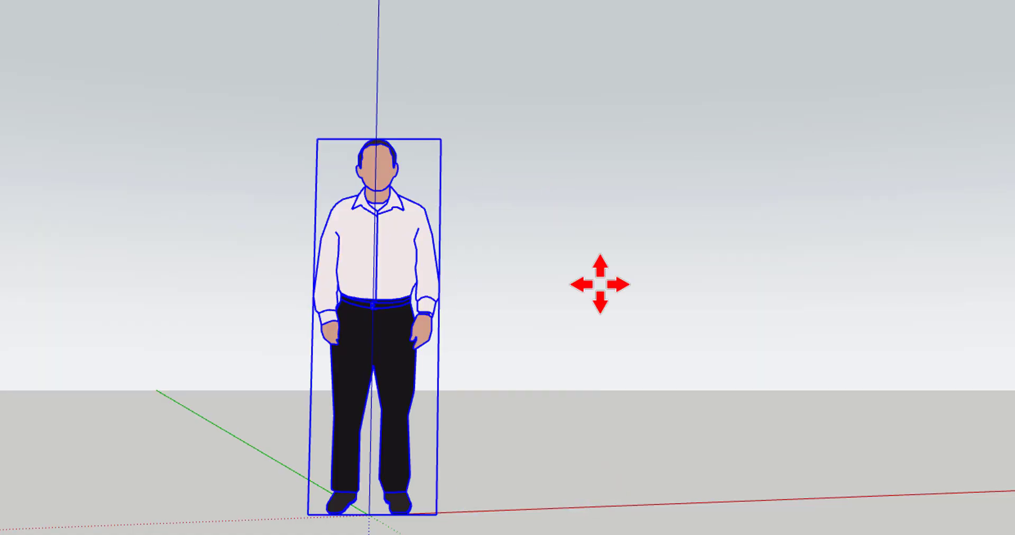
Step: Save the figure model with its unused items purged and open bedroom-scenes.skp from the Module 9 folder
{"action": "key", "text": "ctrl+s"}
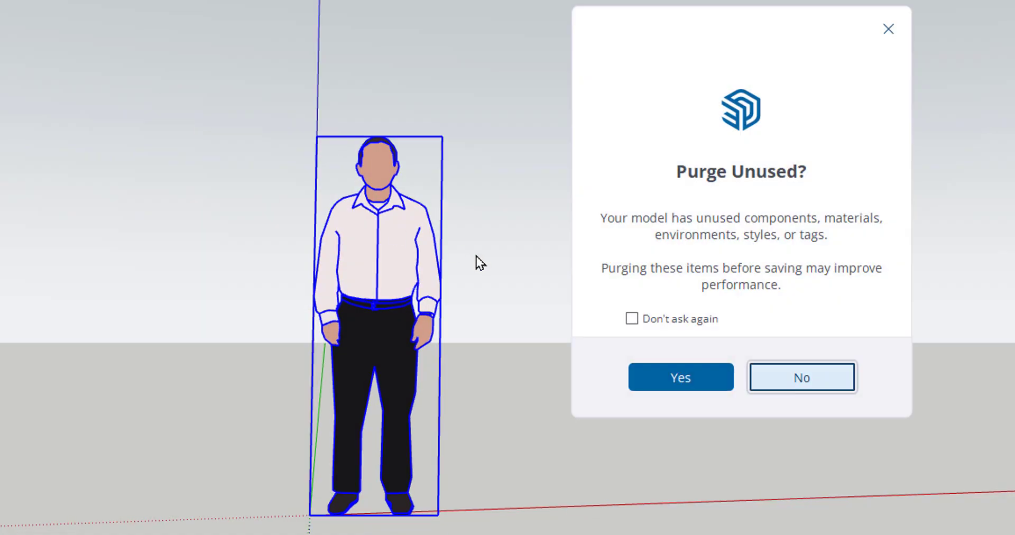
{"action": "left_click", "coordinate": [701, 378]}
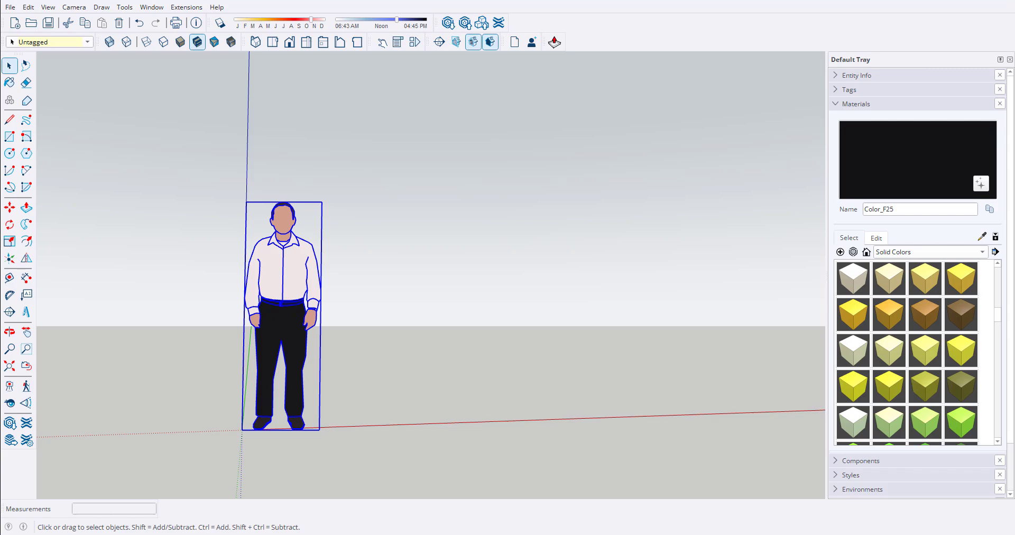
{"action": "key", "text": "ctrl+o"}
{"action": "left_click", "coordinate": [337, 171]}
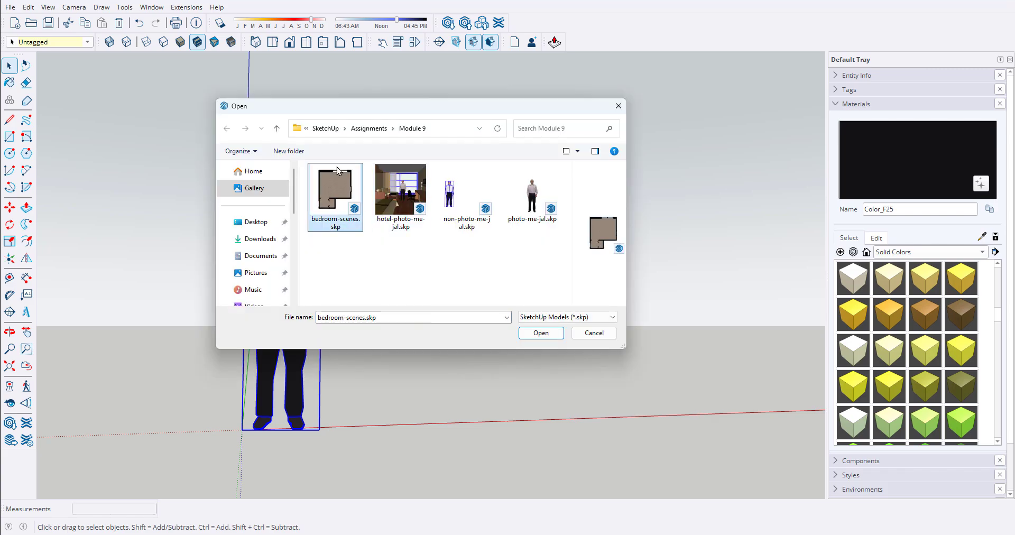
{"action": "left_click", "coordinate": [541, 333]}
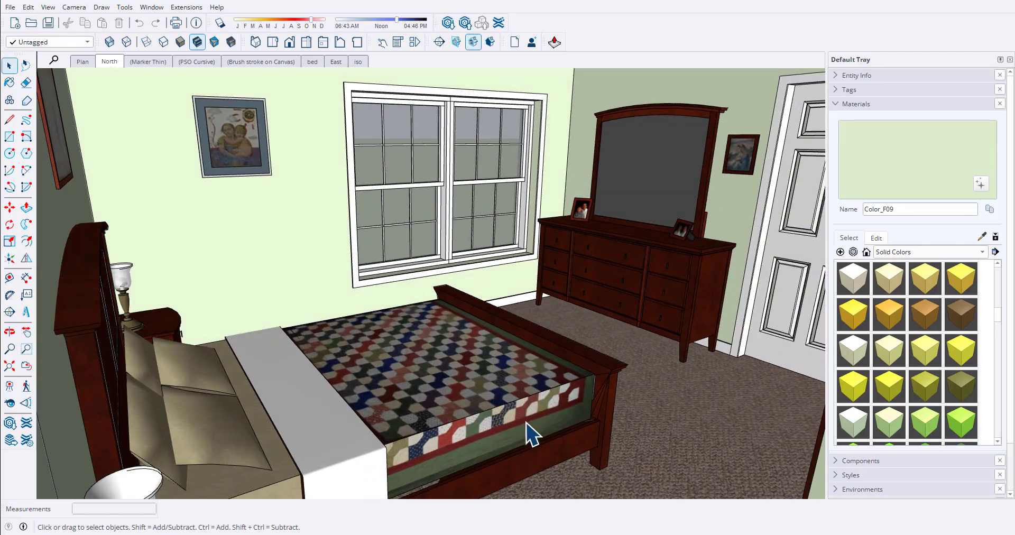
Step: Import non-photo-me-jal.skp into the bedroom model and place the figure on the carpet between the bed and the door
{"action": "left_click", "coordinate": [10, 7]}
{"action": "left_click", "coordinate": [50, 159]}
{"action": "left_click", "coordinate": [335, 264]}
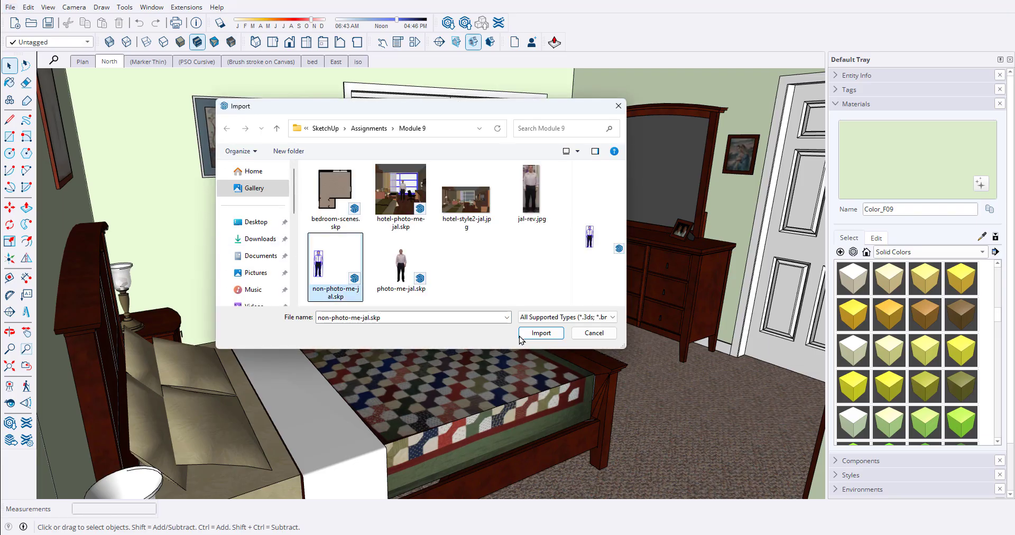
{"action": "left_click", "coordinate": [520, 336]}
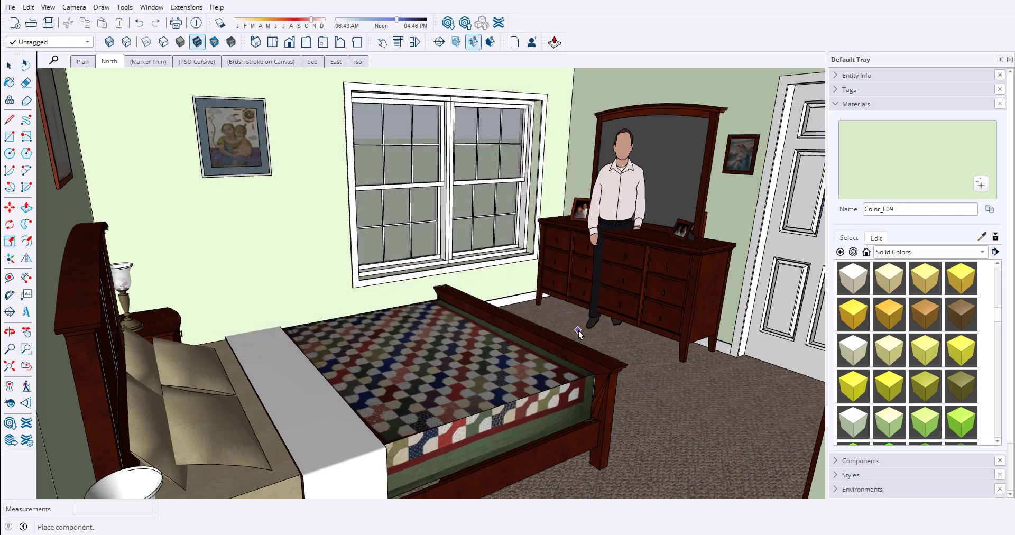
{"action": "left_click", "coordinate": [657, 408]}
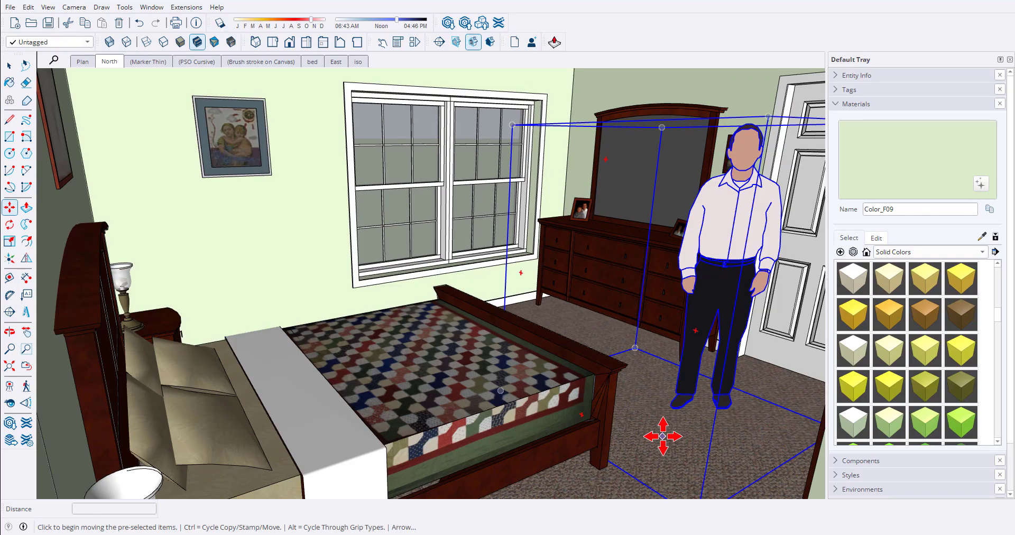